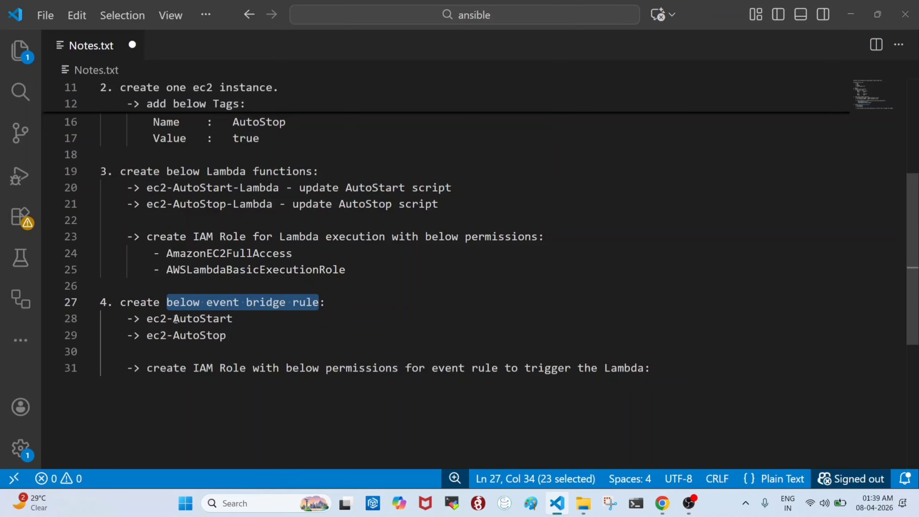
- Review the setup notes, covering the EventBridge rules, Lambda functions, services, region and EC2 instance tags
drag(173, 318, 254, 319)
drag(175, 336, 267, 336)
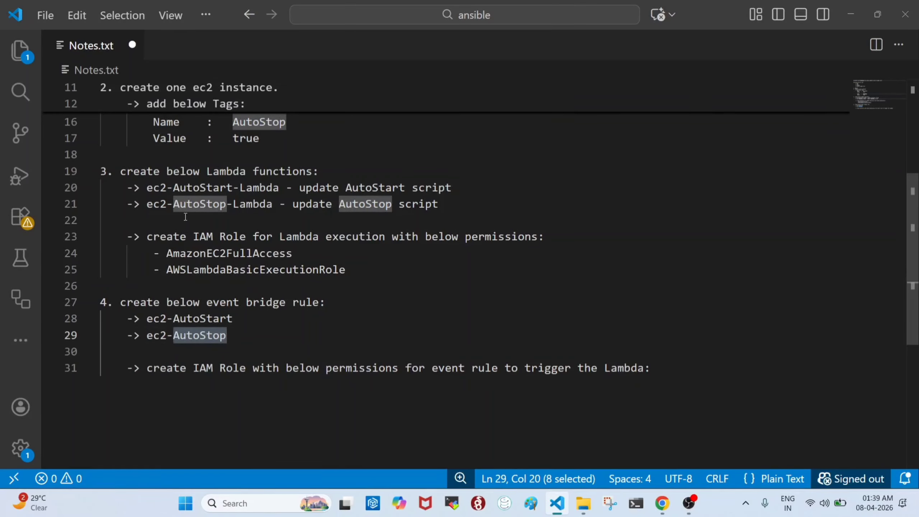
click(232, 335)
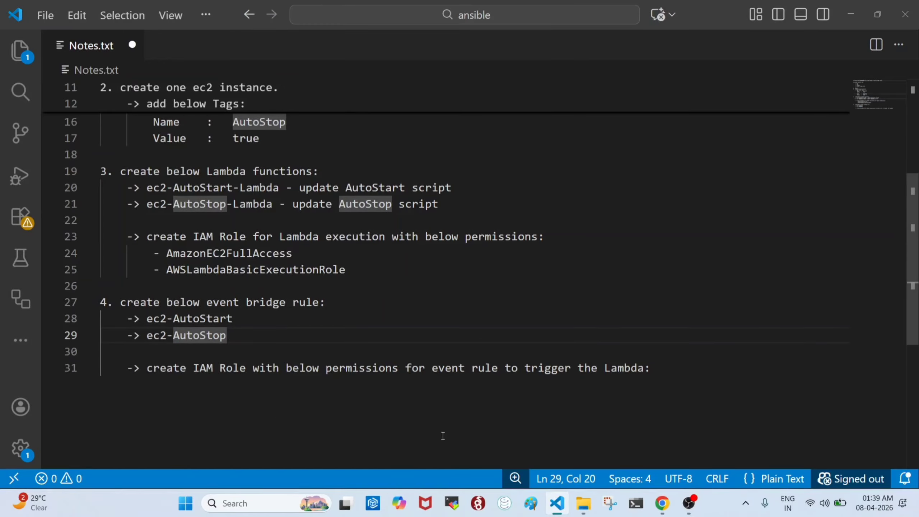
scroll(292, 333, up, 2)
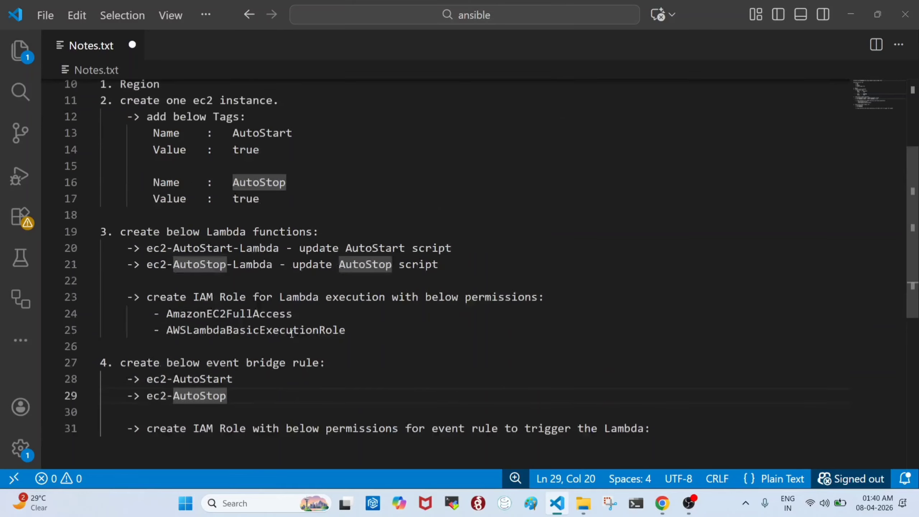
scroll(297, 331, up, 3)
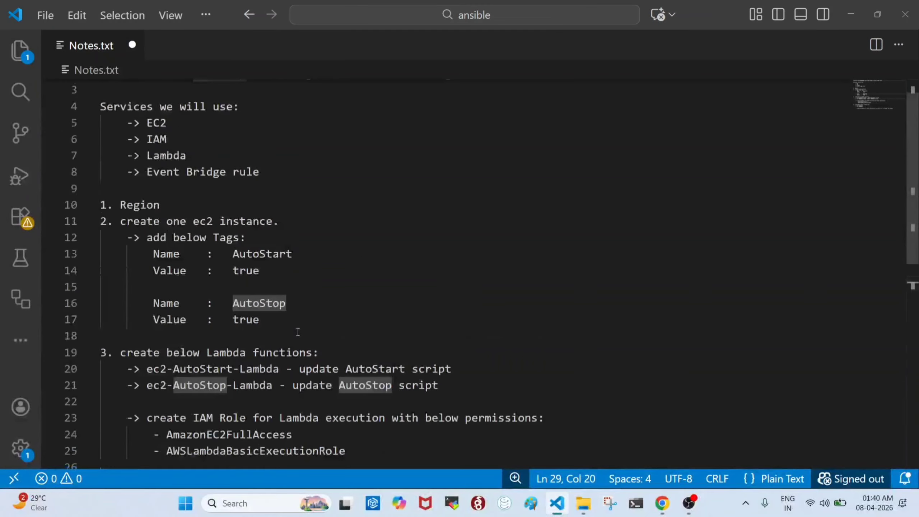
click(195, 235)
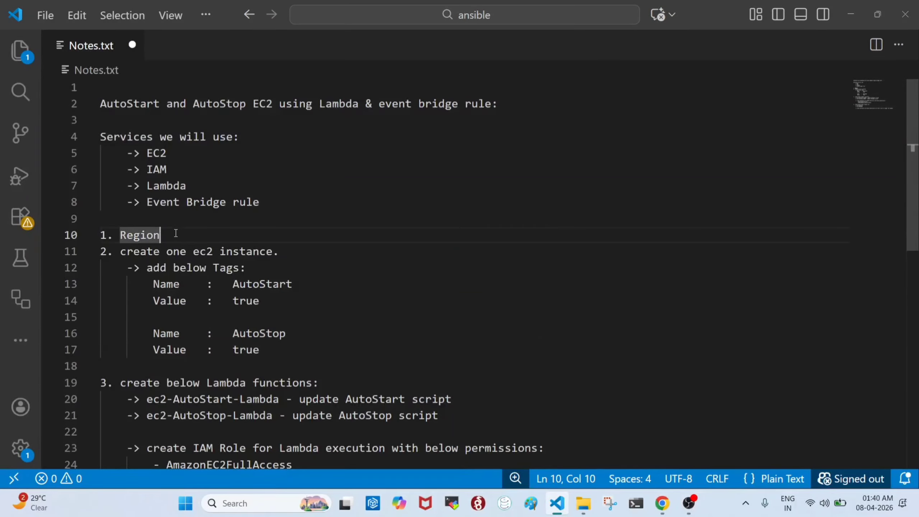
scroll(264, 249, down, 3)
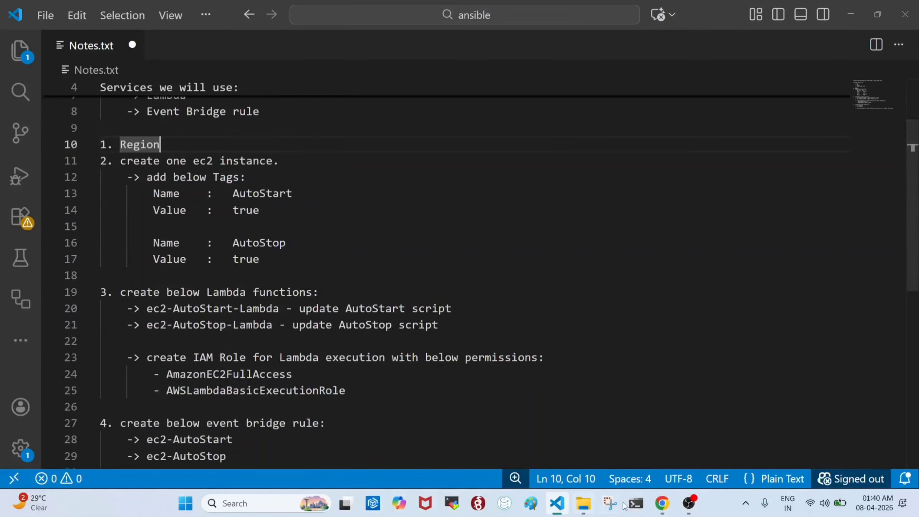
- Switch to the AWS console in Chrome and change the region to Asia Pacific (Mumbai), ap-south-1
click(661, 503)
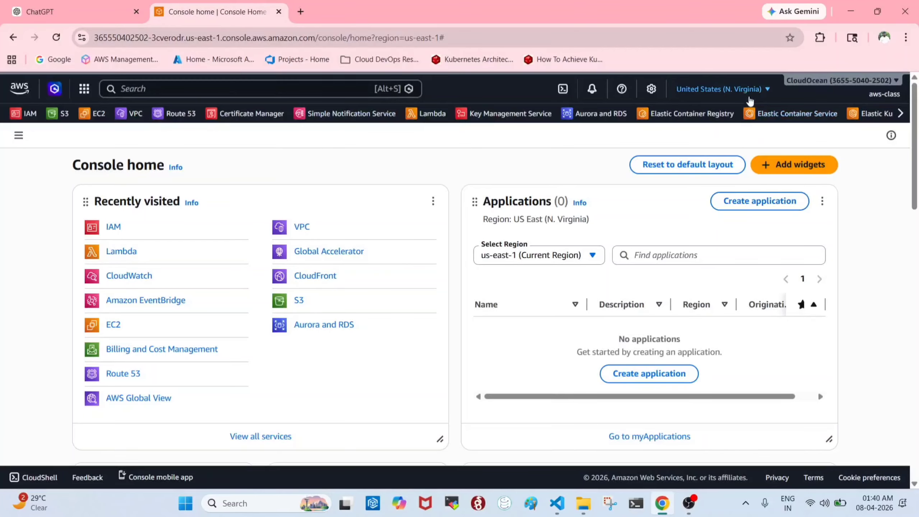
click(747, 93)
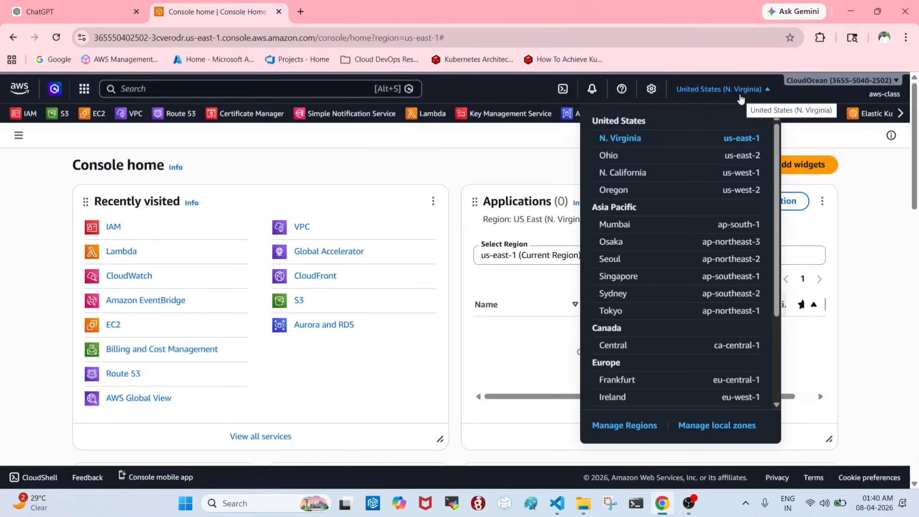
click(626, 228)
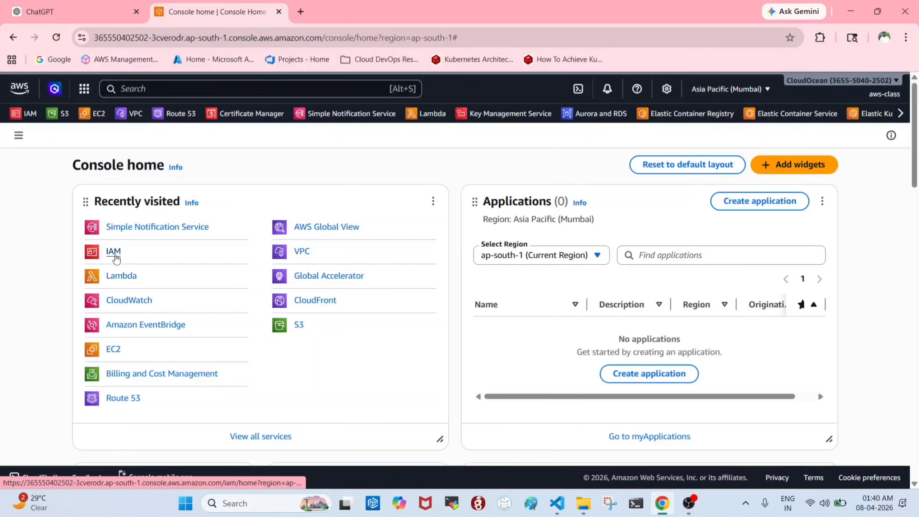
- Check the EC2 instance requirement in the VS Code notes, and show all EC2 instances in the AWS console without the running-state filter
click(557, 503)
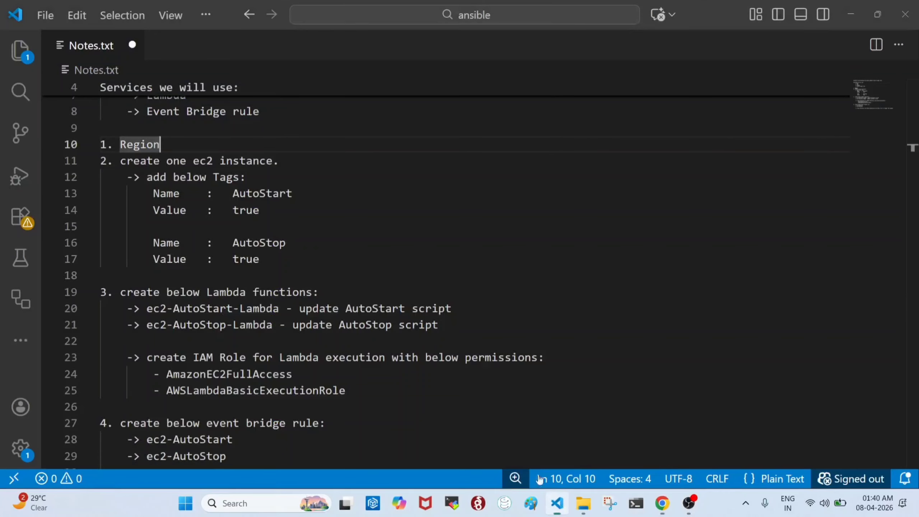
click(317, 169)
key(alt+Tab)
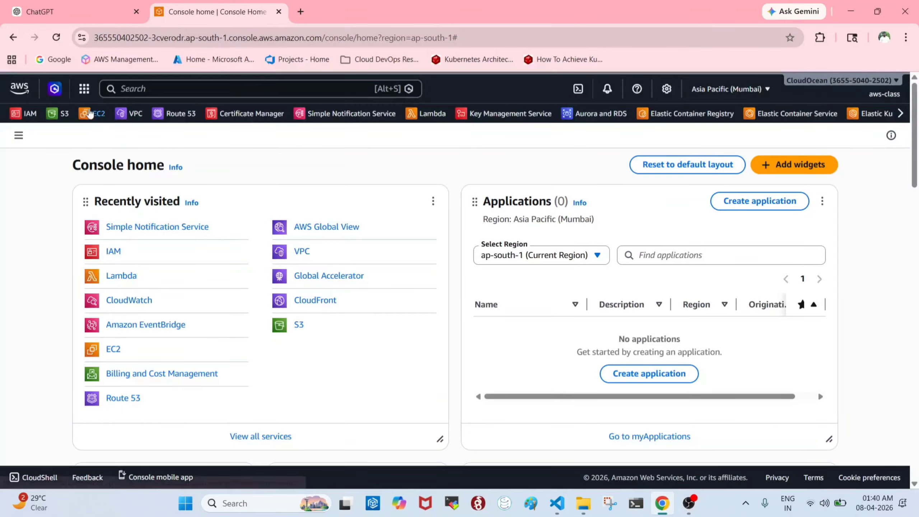
click(94, 117)
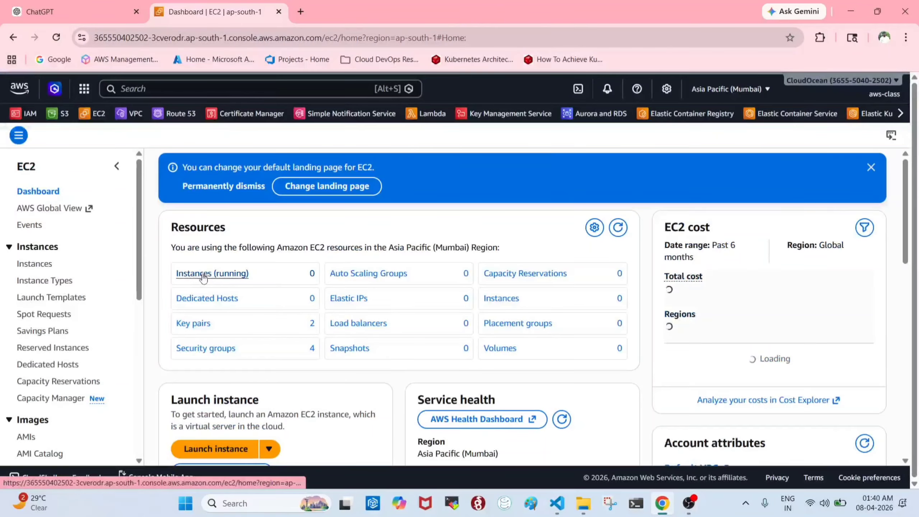
click(206, 274)
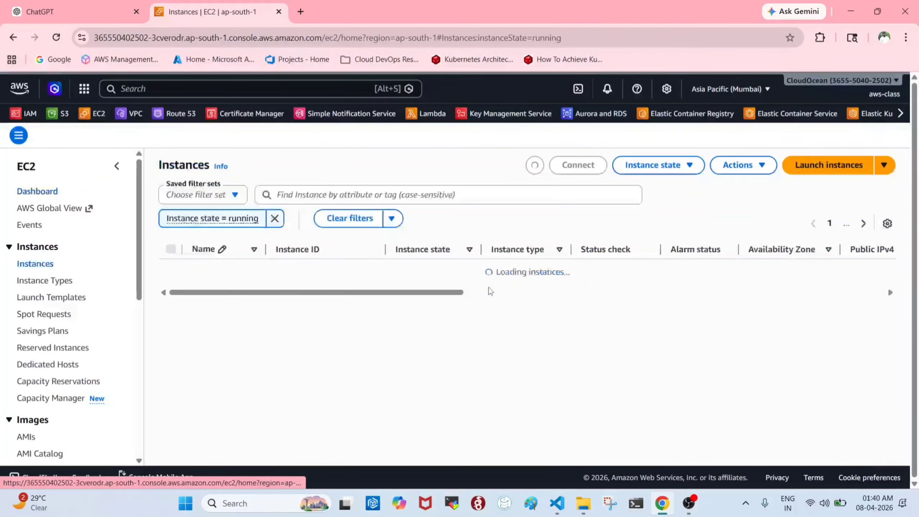
click(350, 218)
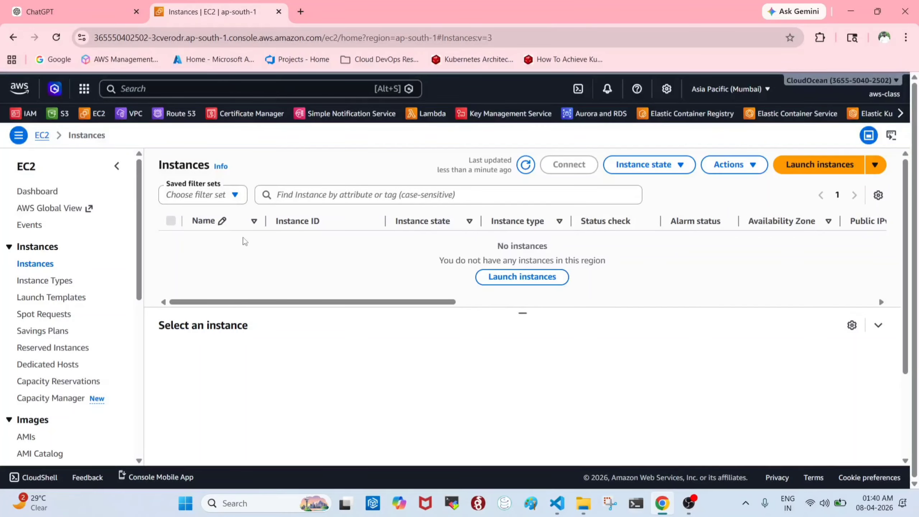
- Start launching a new EC2 instance and name it demo-ec2
click(828, 166)
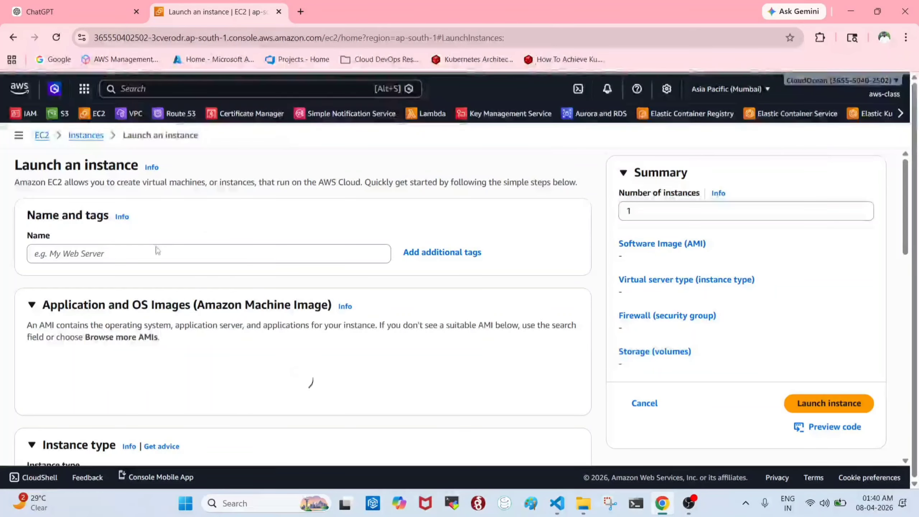
click(150, 254)
text(demo-)
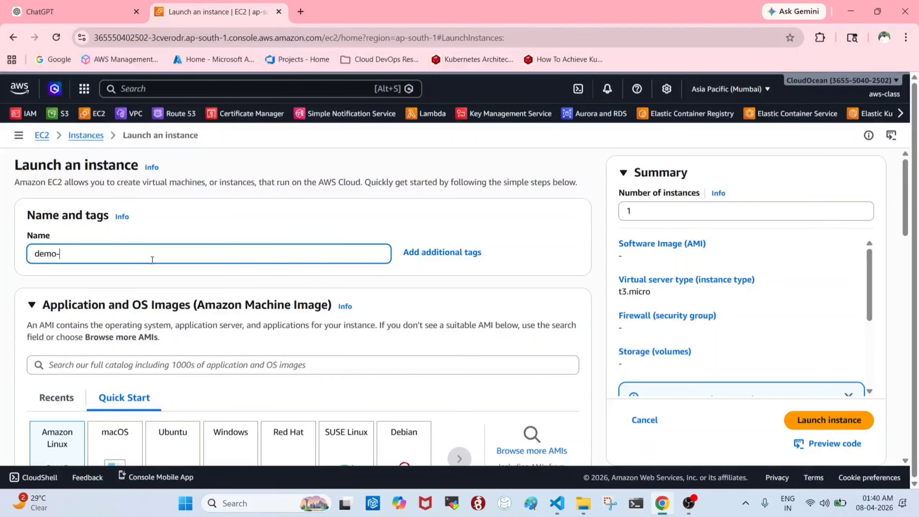
text(ec2)
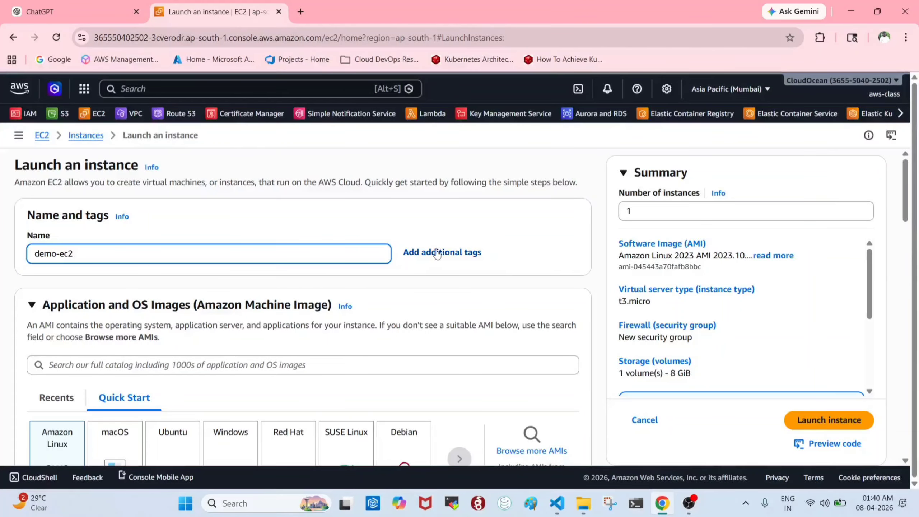
- Add an extra tag to the instance with the key AutoStart, copied from the VS Code notes
click(444, 258)
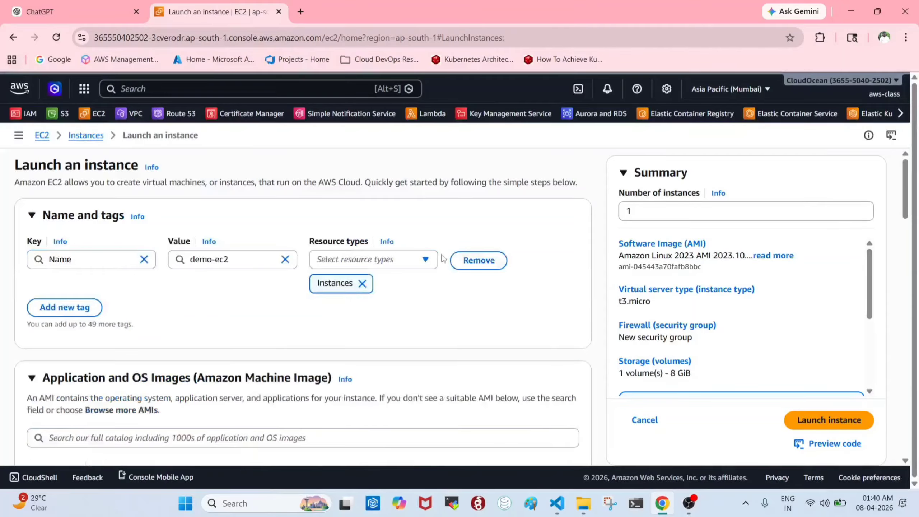
click(557, 503)
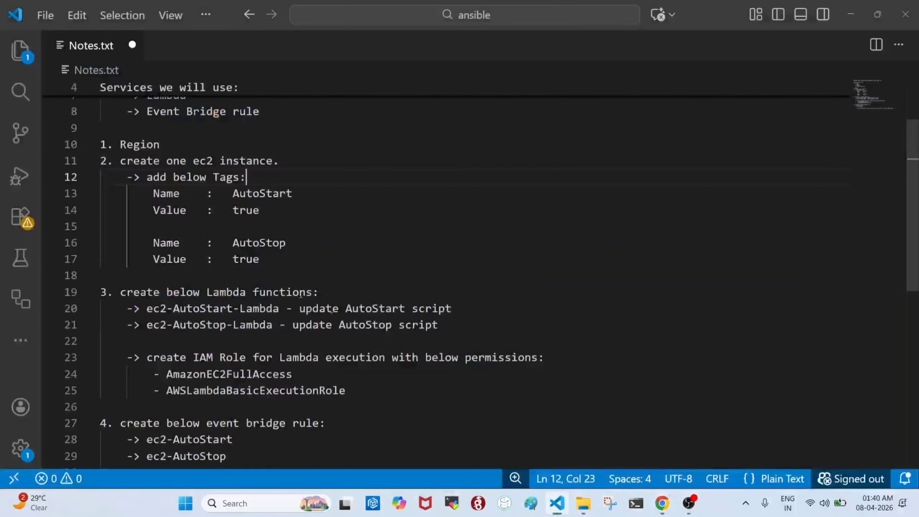
drag(233, 192, 297, 196)
key(ctrl+c)
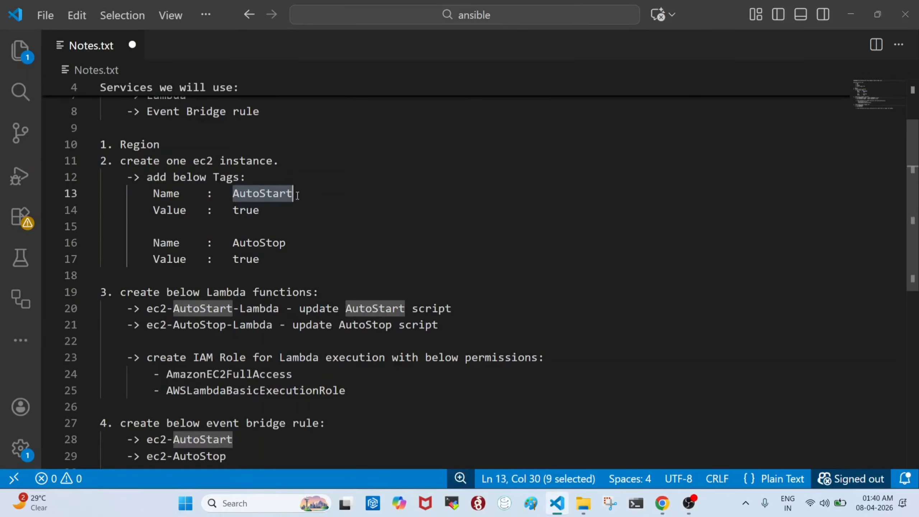
key(alt+Tab)
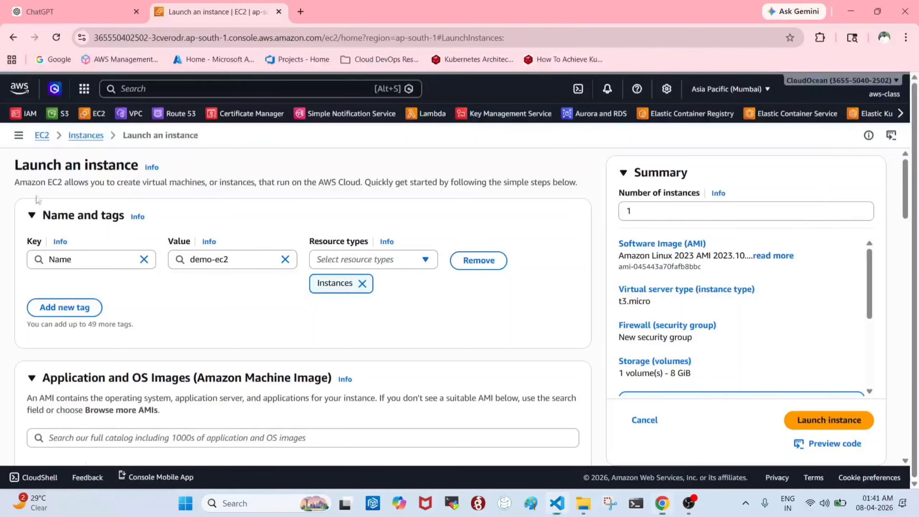
click(75, 308)
click(120, 335)
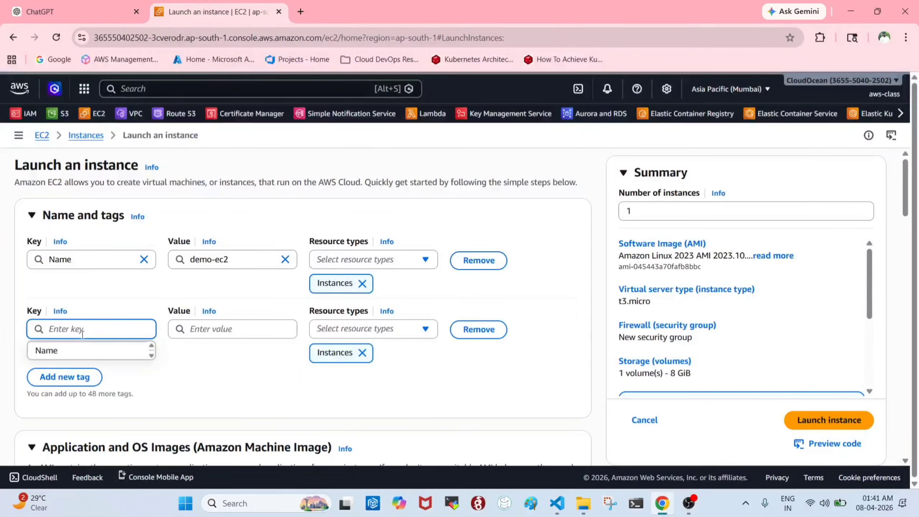
key(ctrl+v)
- Set the AutoStart tag's value to true, copied from the VS Code notes
key(alt+Tab)
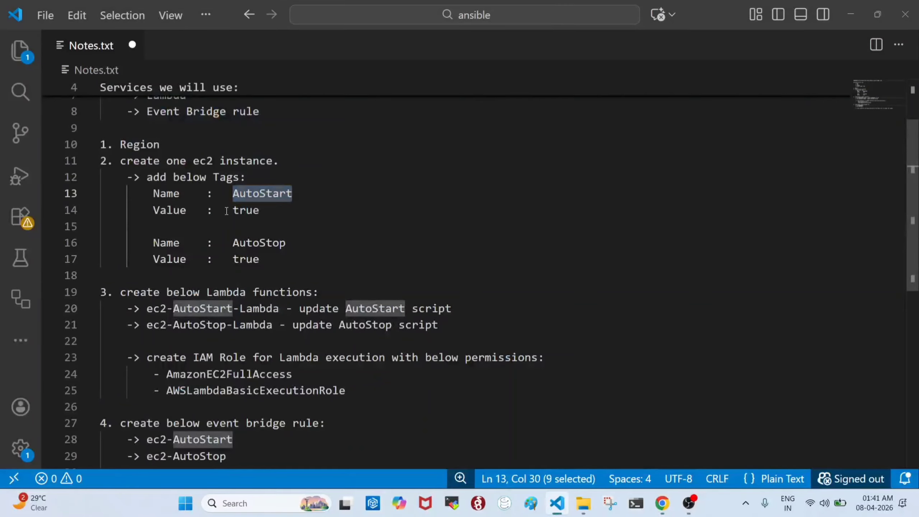
double_click(239, 210)
key(ctrl+c)
key(alt+Tab)
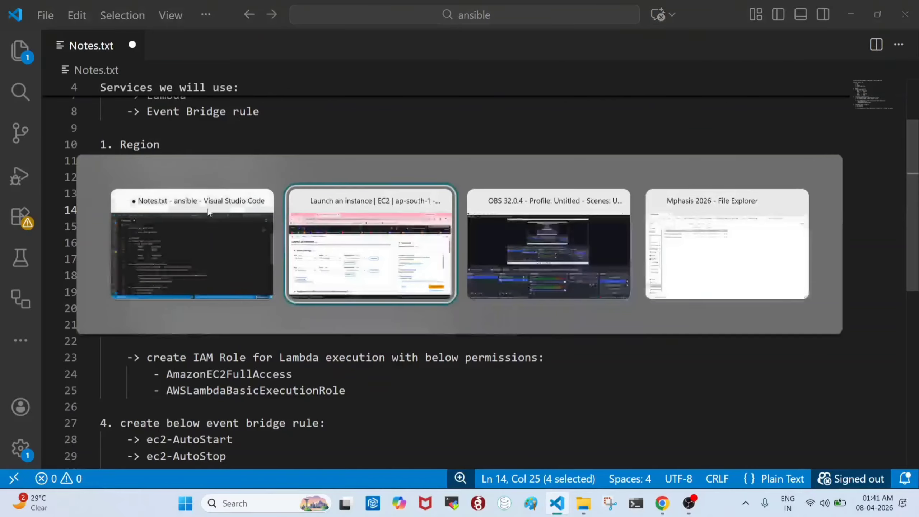
click(219, 330)
key(ctrl+v)
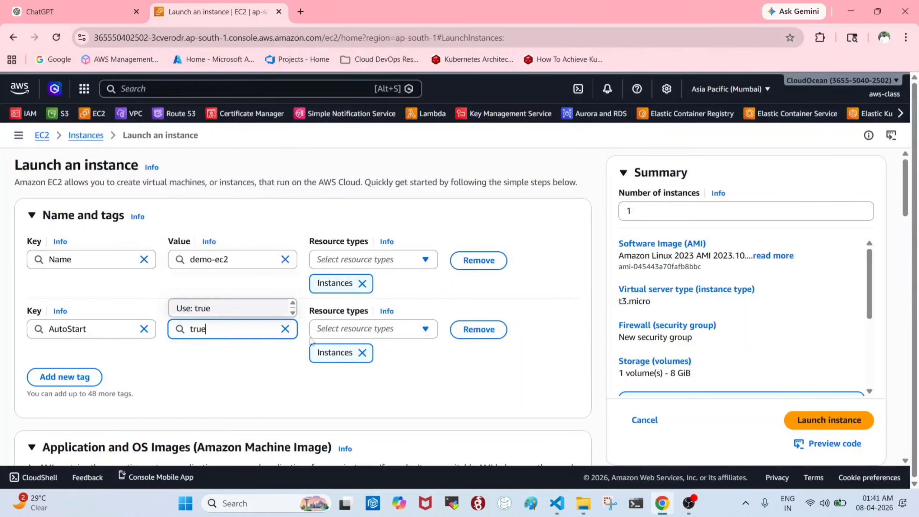
click(150, 360)
- Add another instance tag with the key AutoStop, copied from the VS Code notes, and the value true
click(85, 378)
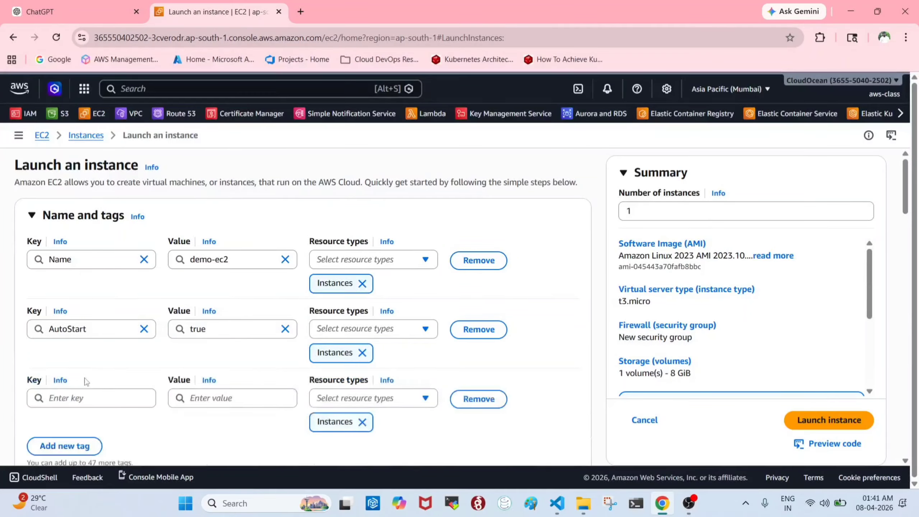
key(alt+Tab)
double_click(262, 243)
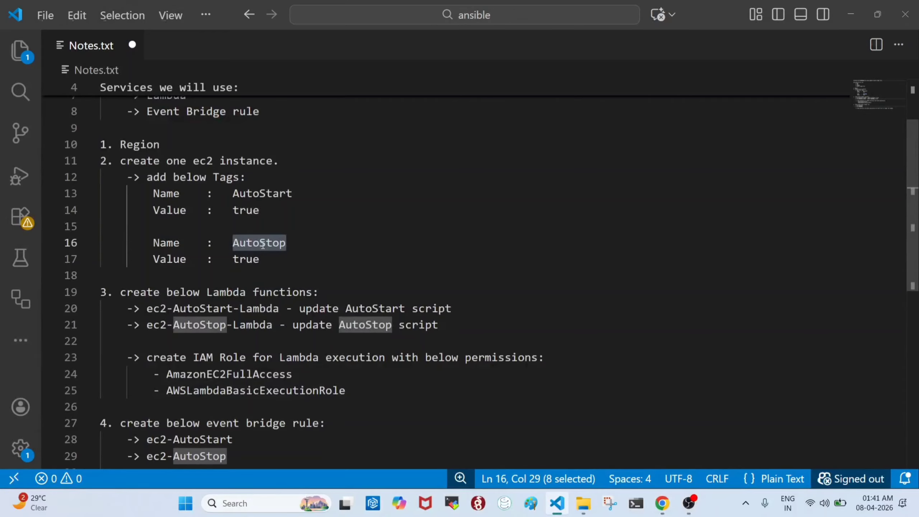
key(ctrl+c)
key(alt+Tab)
click(91, 398)
key(ctrl+v)
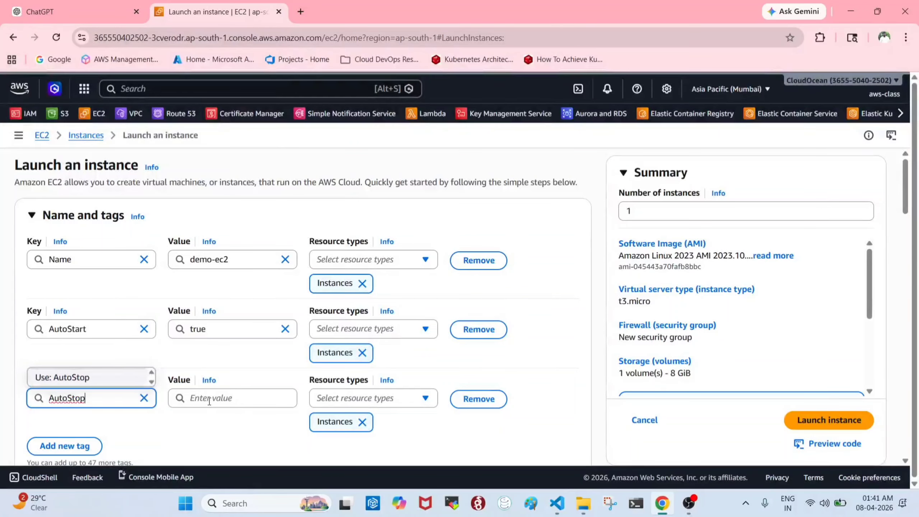
click(209, 398)
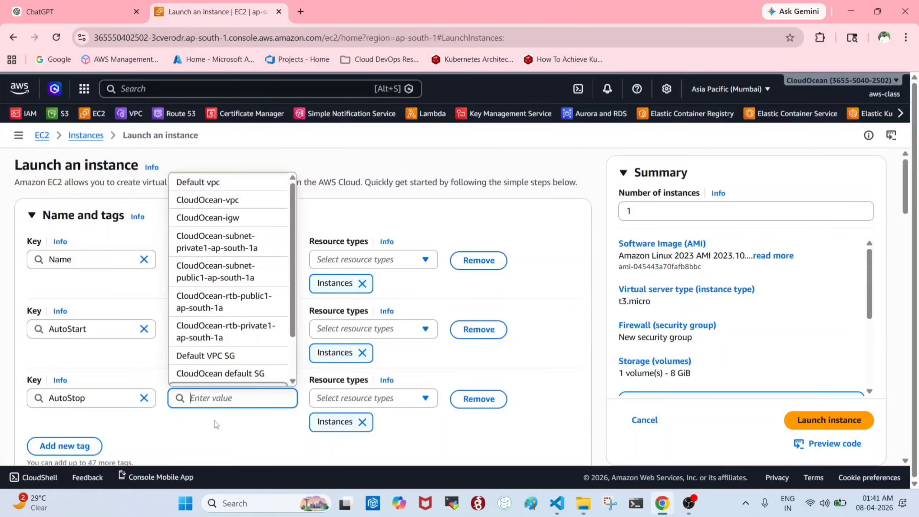
text(true)
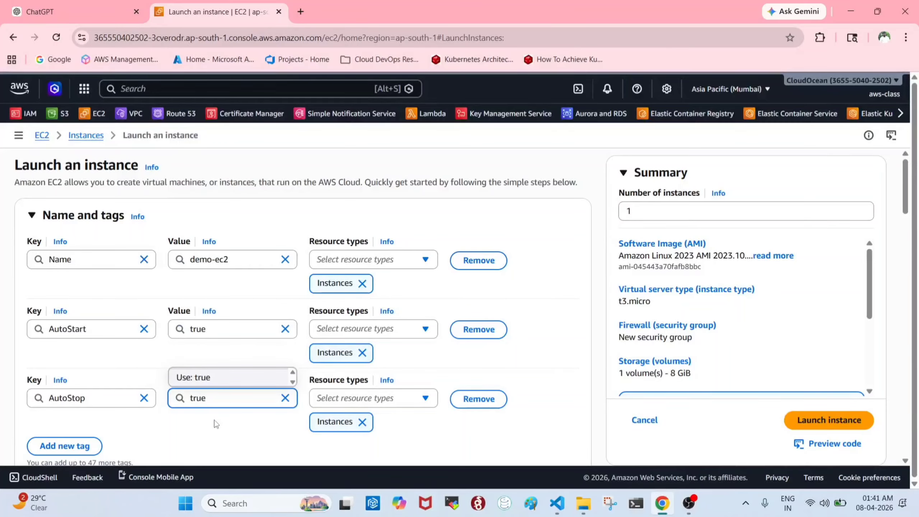
click(216, 424)
- Examine the instance's tags, machine image and instance type settings down to the key pair section
scroll(217, 422, down, 2)
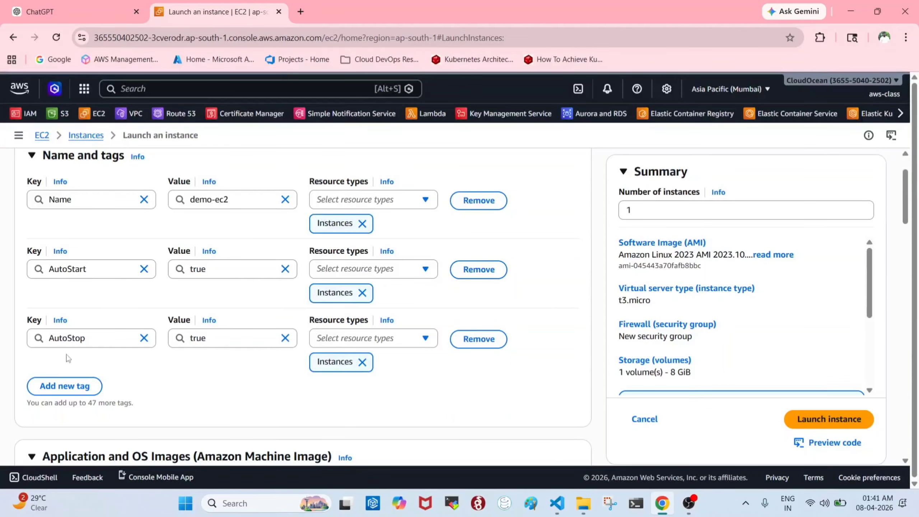
scroll(134, 337, up, 2)
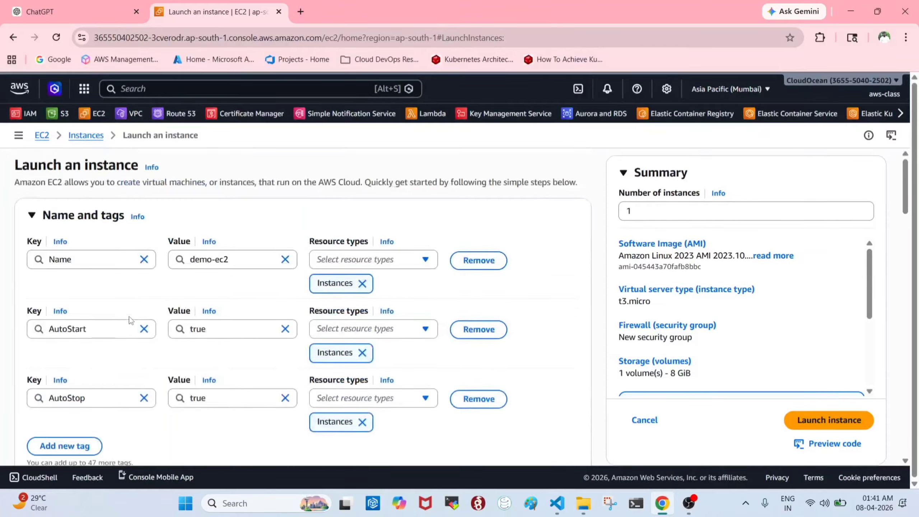
scroll(391, 353, down, 6)
scroll(441, 359, down, 5)
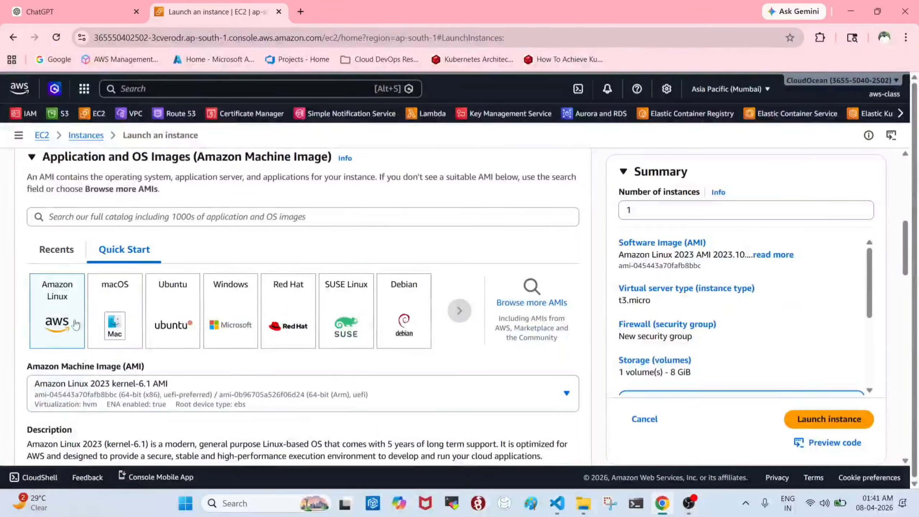
scroll(72, 349, down, 1)
scroll(75, 351, down, 2)
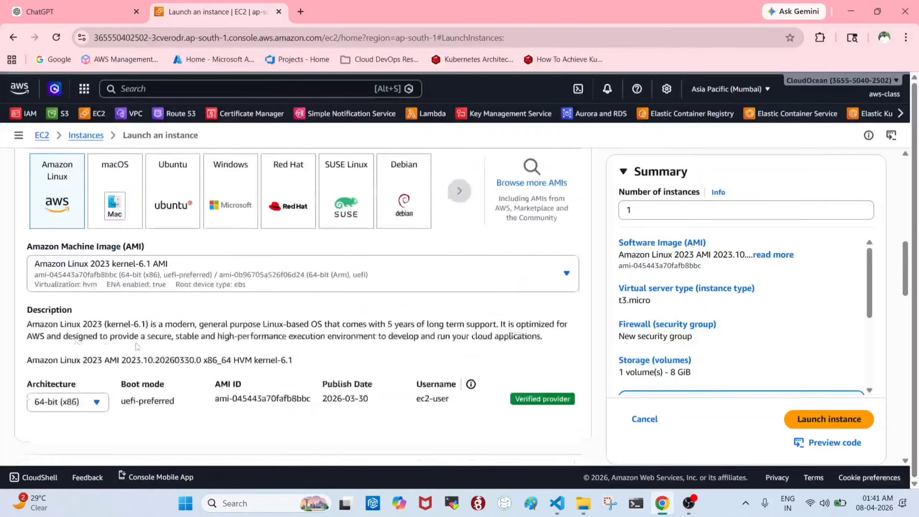
scroll(374, 297, down, 7)
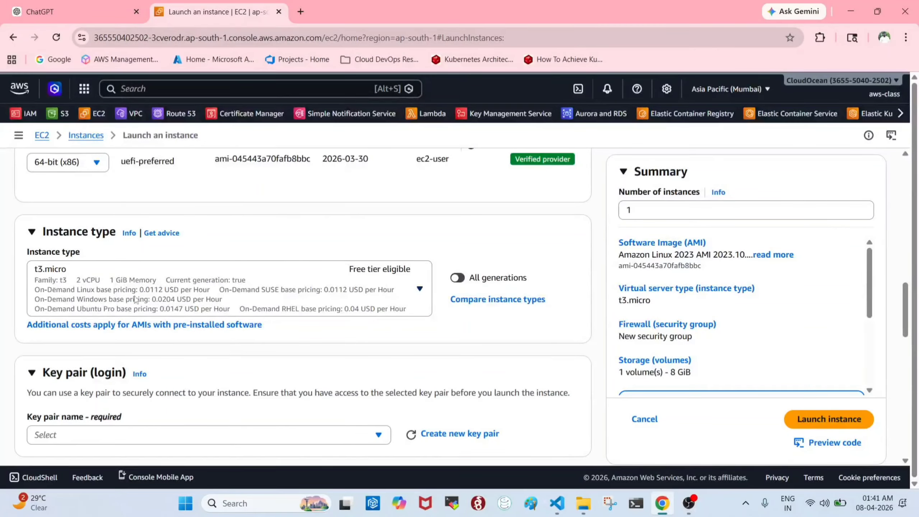
- Choose the existing linux-mumbai key pair for the instance login
scroll(135, 298, down, 3)
click(139, 316)
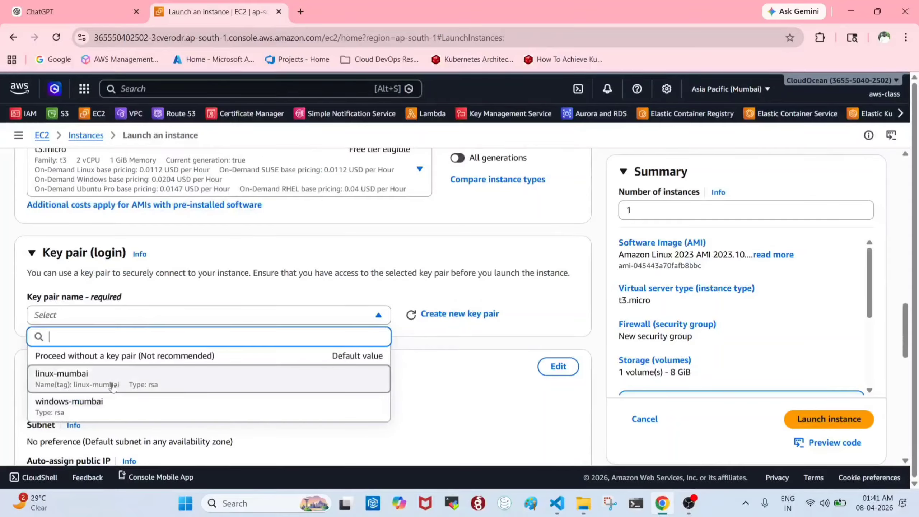
click(113, 386)
scroll(247, 353, down, 6)
scroll(65, 263, up, 3)
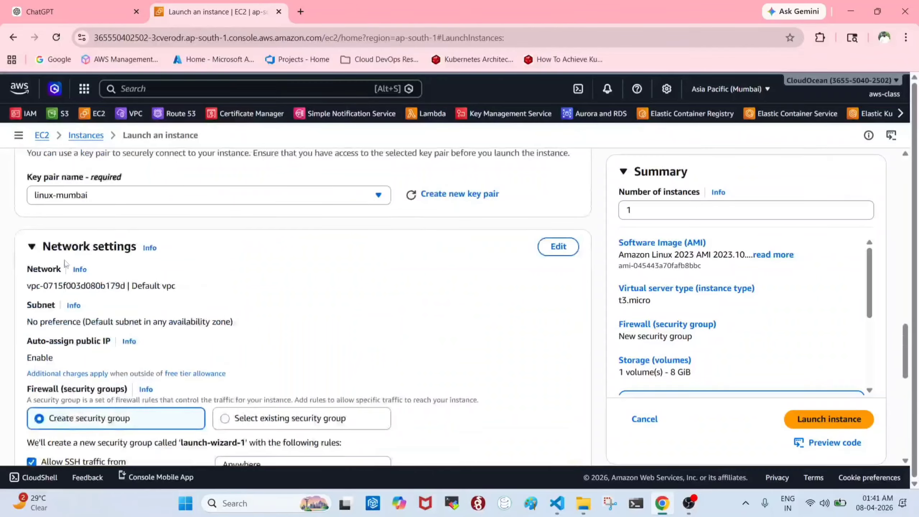
scroll(292, 356, down, 1)
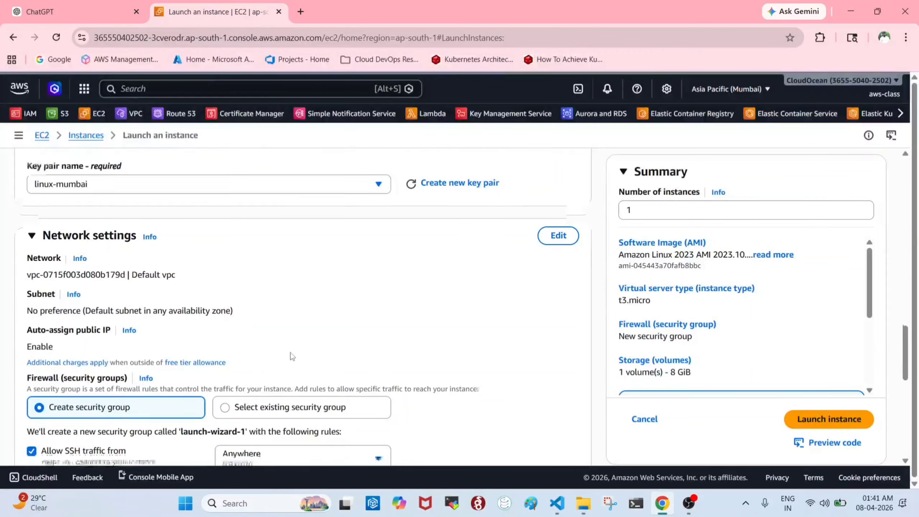
- Use an existing security group for the instance's firewall and pick the default group
scroll(292, 357, down, 3)
click(289, 302)
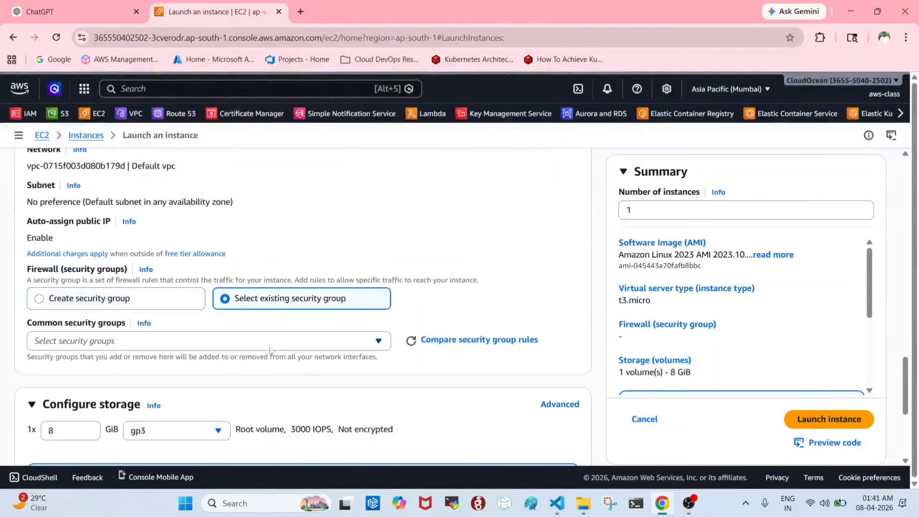
click(225, 342)
click(117, 387)
scroll(339, 346, down, 1)
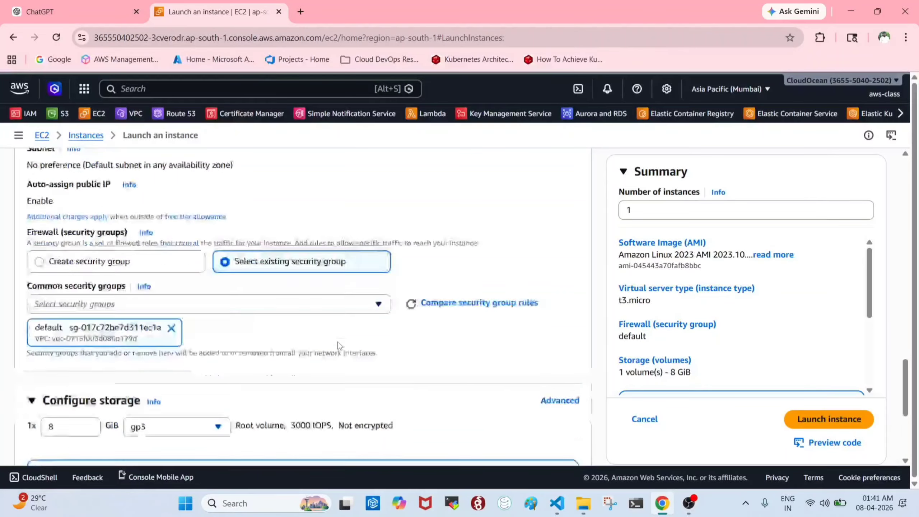
- Launch the configured instance, then go to the instances list and refresh it
scroll(339, 346, down, 5)
scroll(373, 357, up, 15)
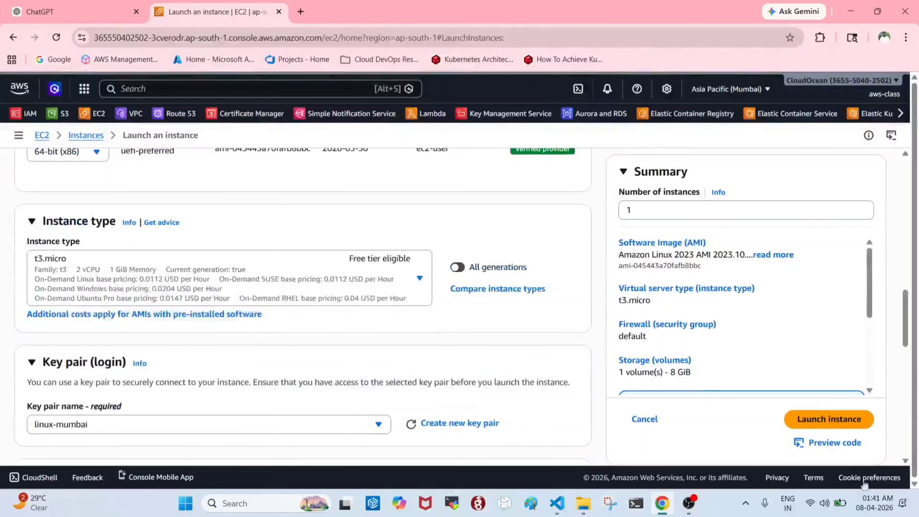
click(800, 417)
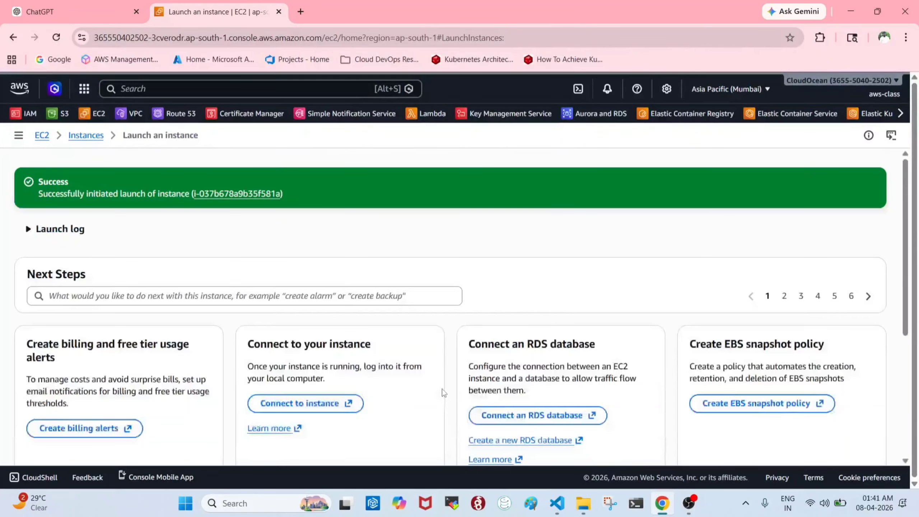
click(90, 136)
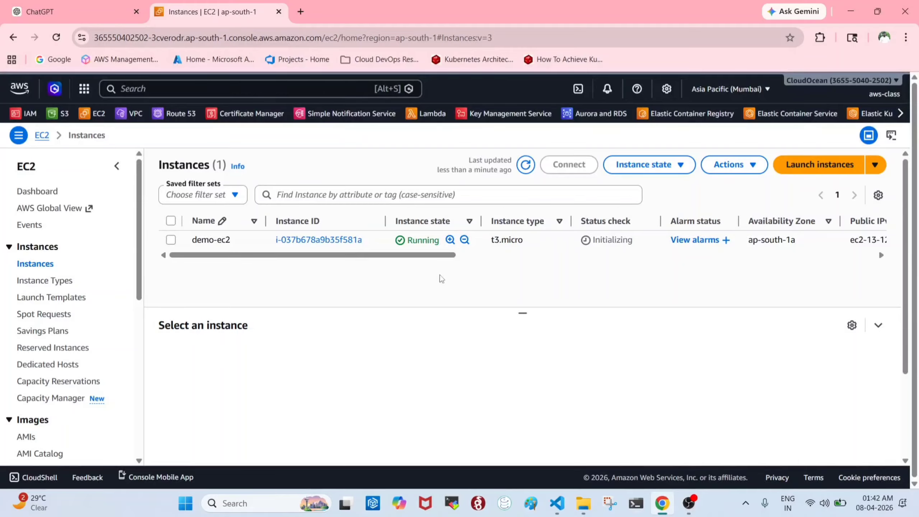
click(525, 165)
click(529, 167)
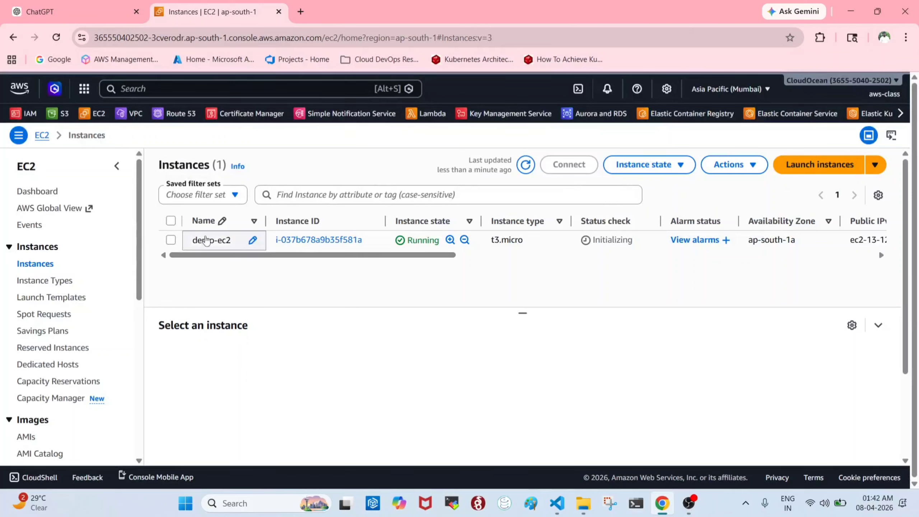
- Select the demo-ec2 instance and check its tags, sorted by key
click(174, 243)
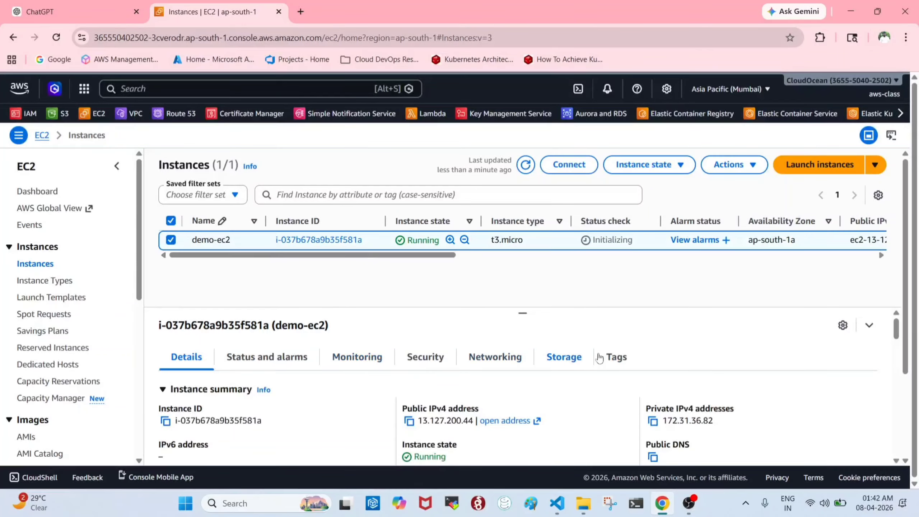
click(615, 357)
drag(522, 313, 522, 304)
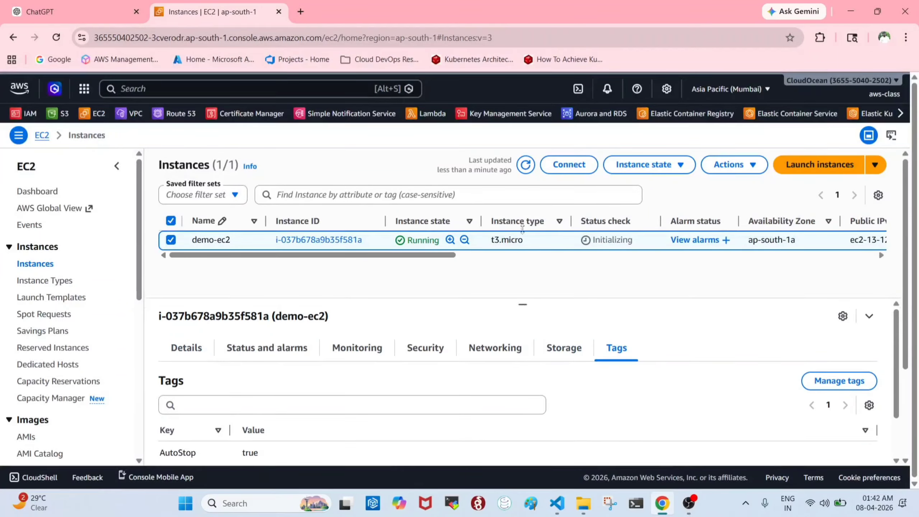
scroll(721, 331, down, 2)
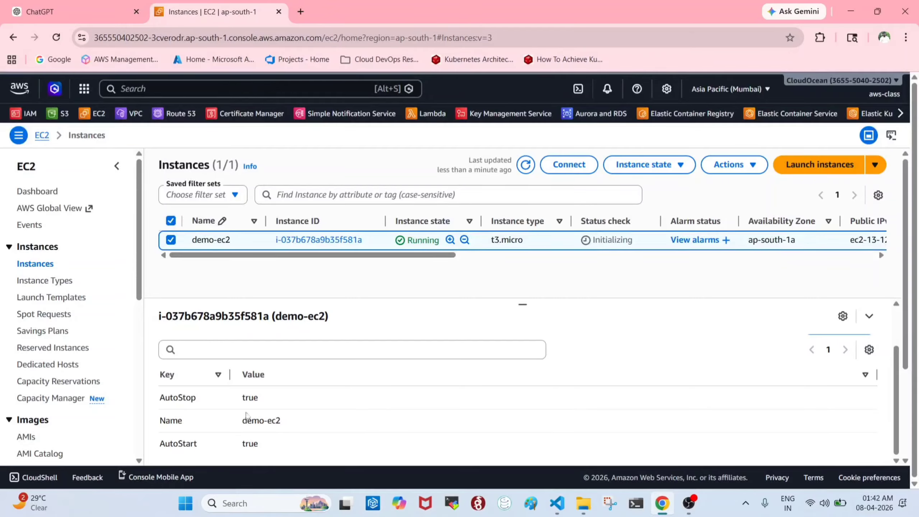
click(197, 376)
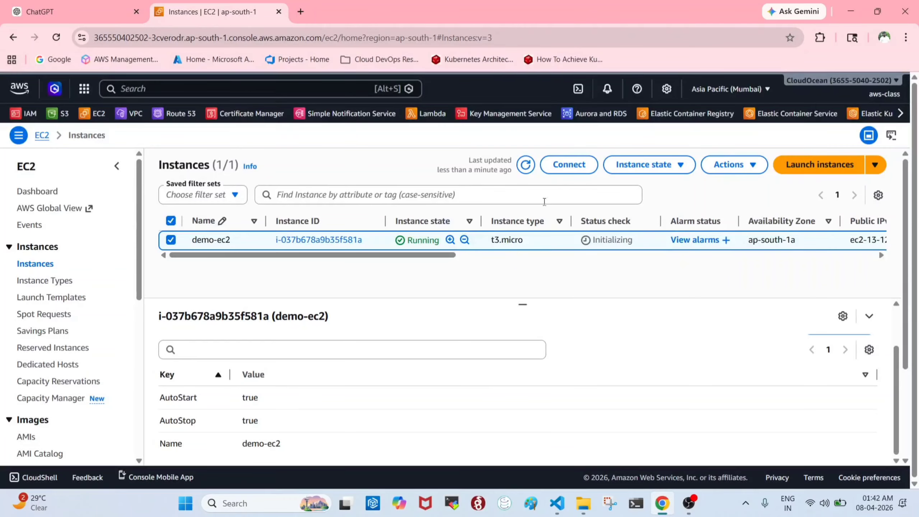
- Stop the demo-ec2 instance, dismiss the notification and refresh the instances list
click(660, 169)
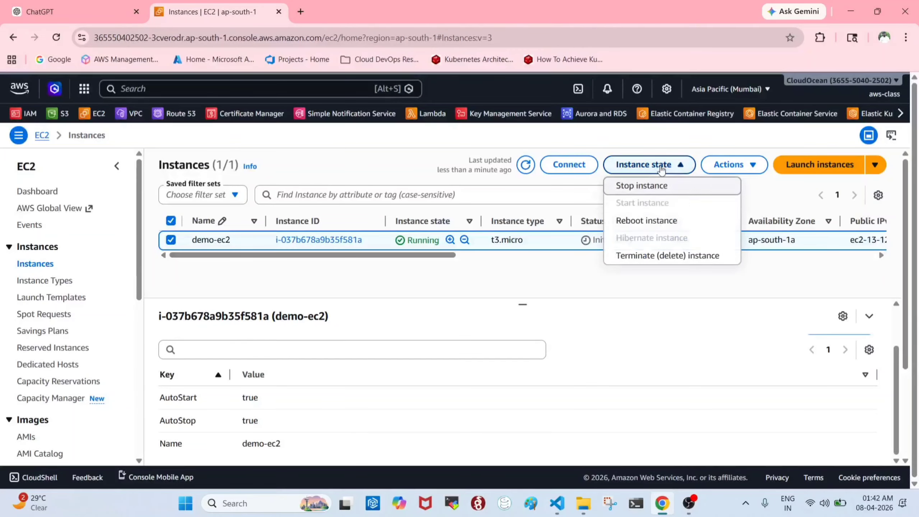
click(651, 186)
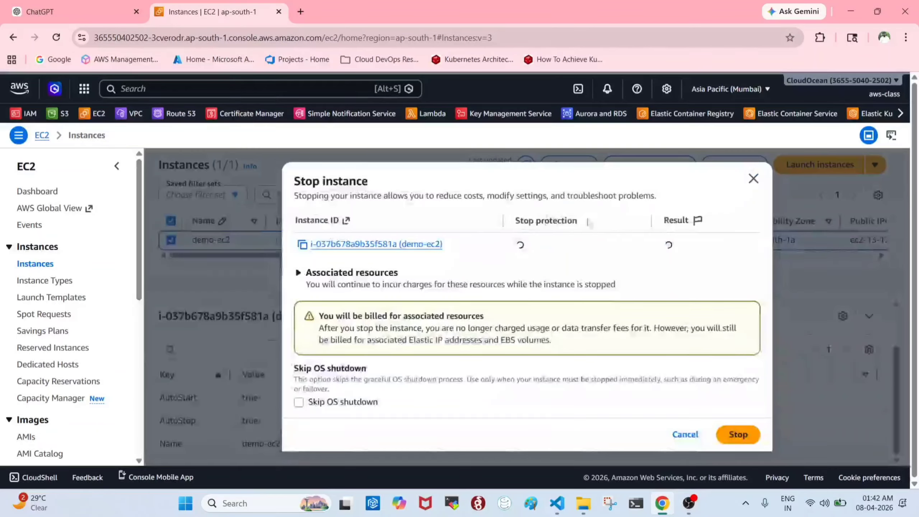
click(738, 434)
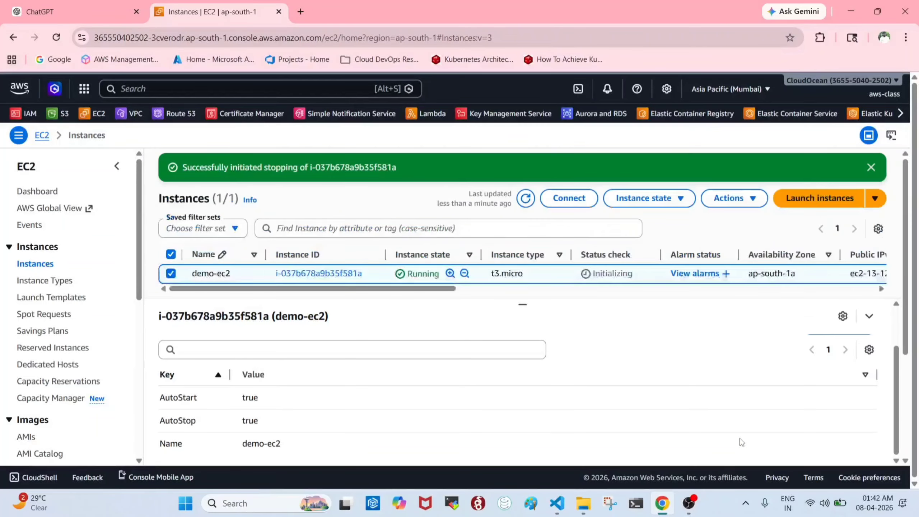
click(524, 198)
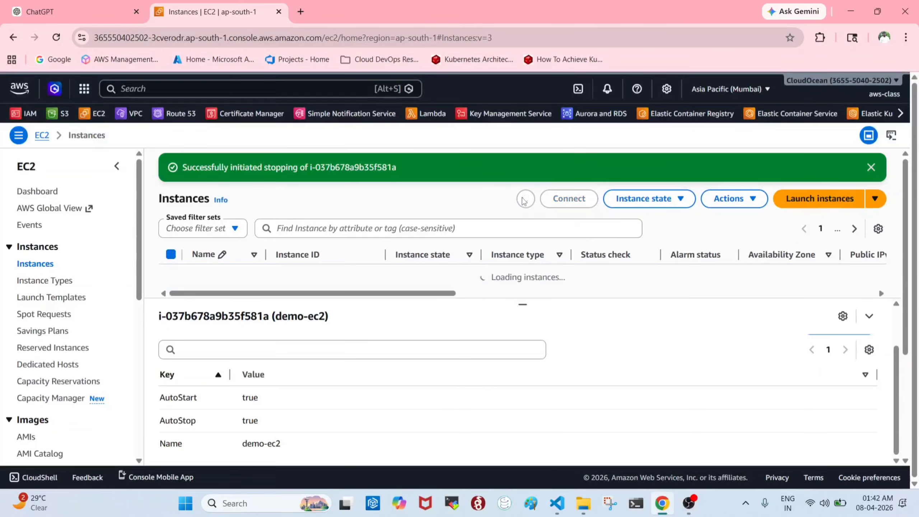
click(869, 167)
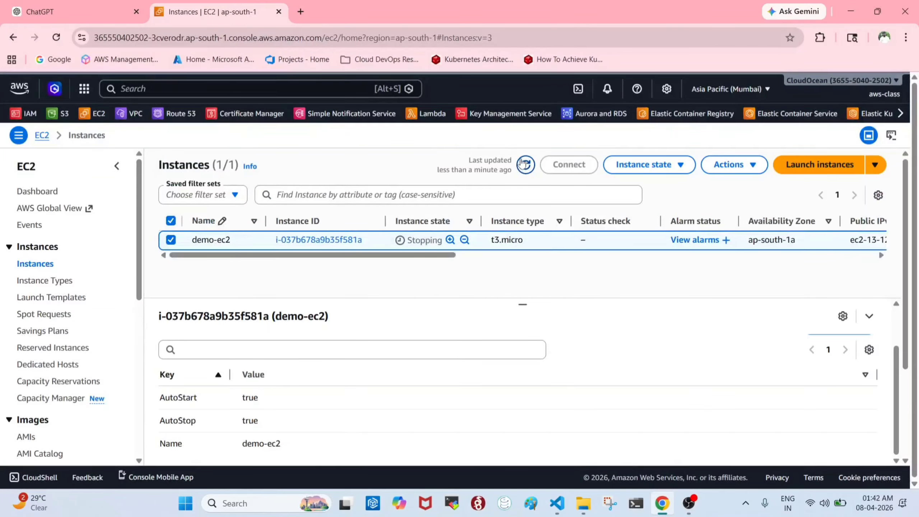
click(524, 164)
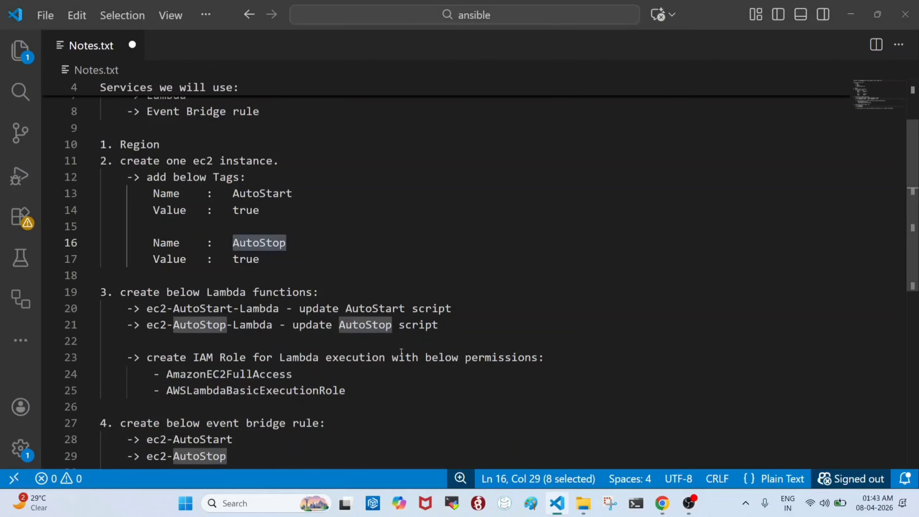
- Review the EC2 tag and Lambda function sections of Notes.txt in VS Code
click(336, 210)
scroll(335, 210, down, 1)
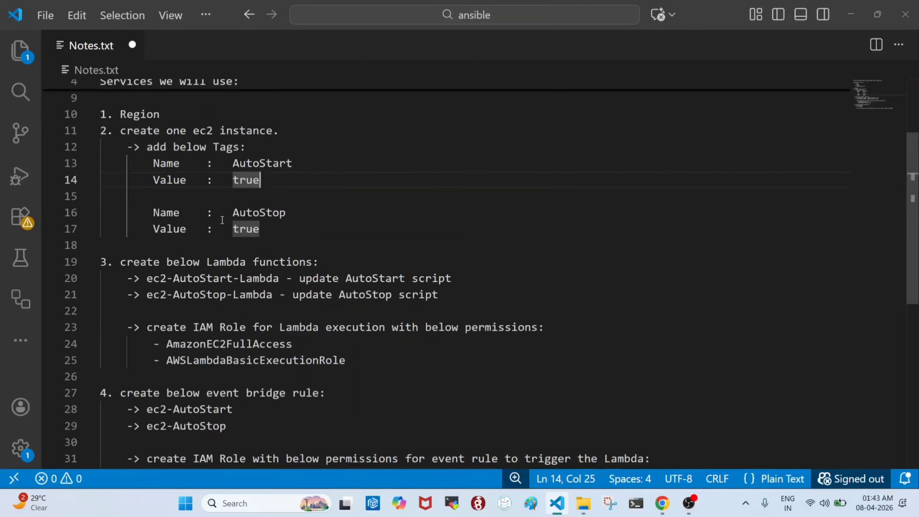
scroll(235, 221, up, 1)
click(232, 162)
scroll(261, 254, down, 1)
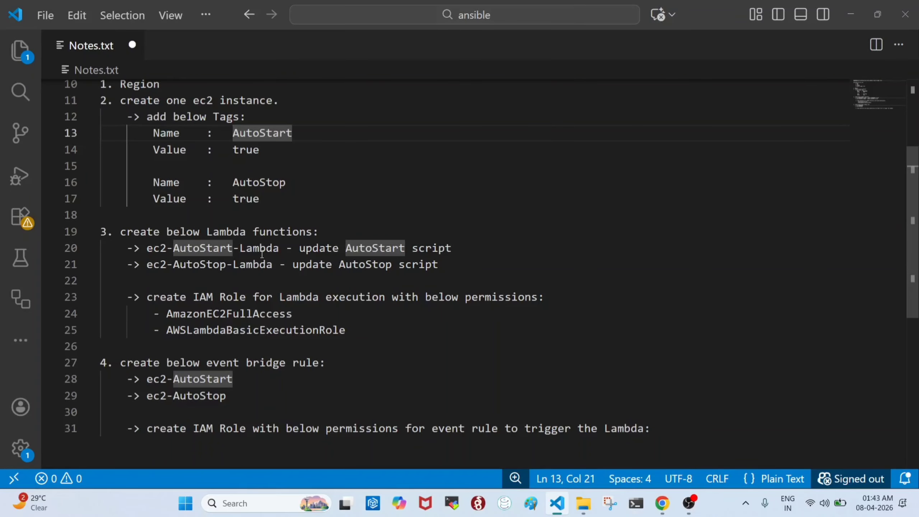
- Return to Chrome, check the state actions available for demo-ec2, and clear the instance's selection
key(alt+Tab)
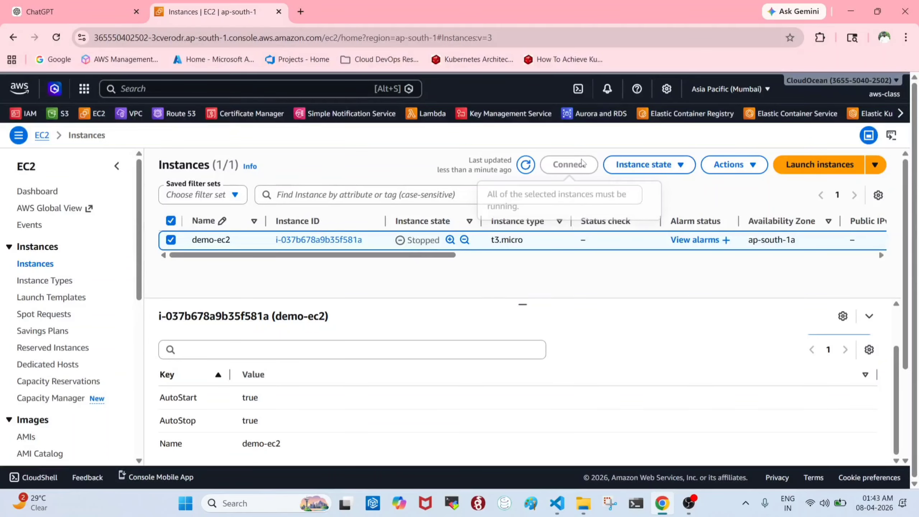
click(645, 165)
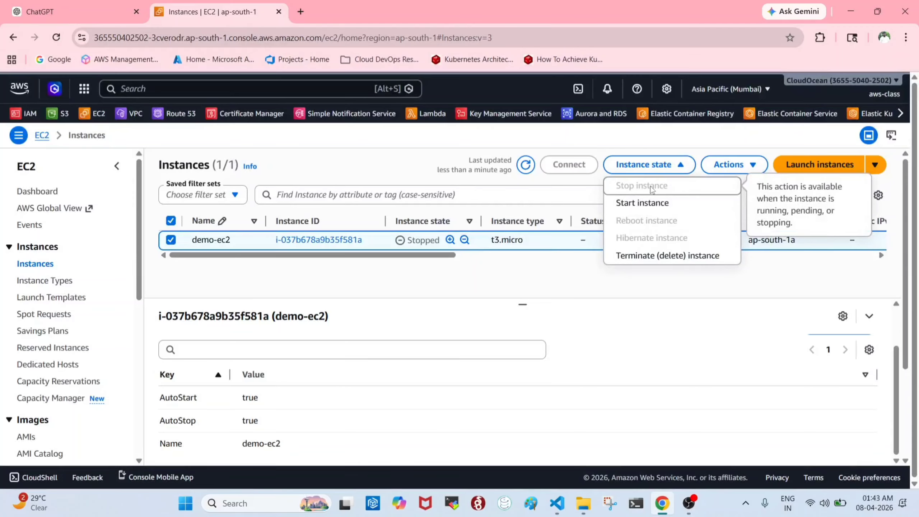
click(385, 292)
click(176, 243)
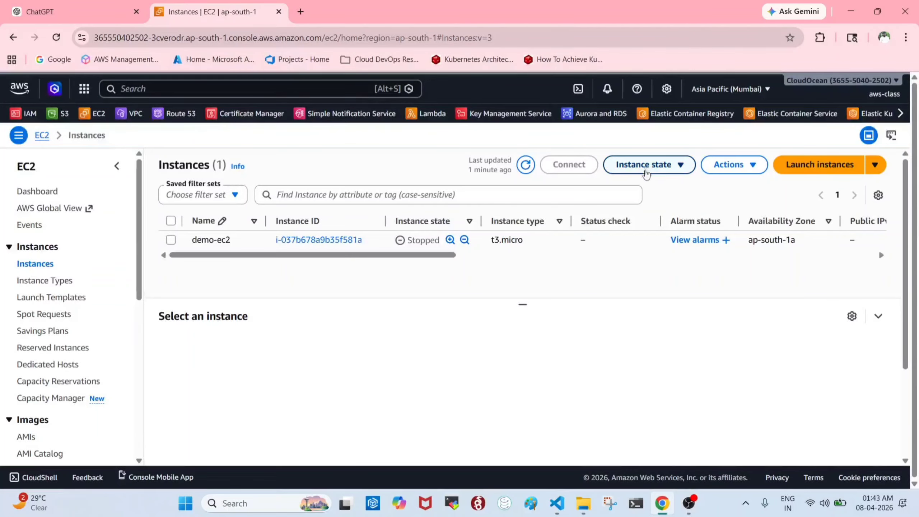
- Switch to VS Code and review the notes on the EventBridge rules and the Lambda execution role's permissions
key(alt+Tab)
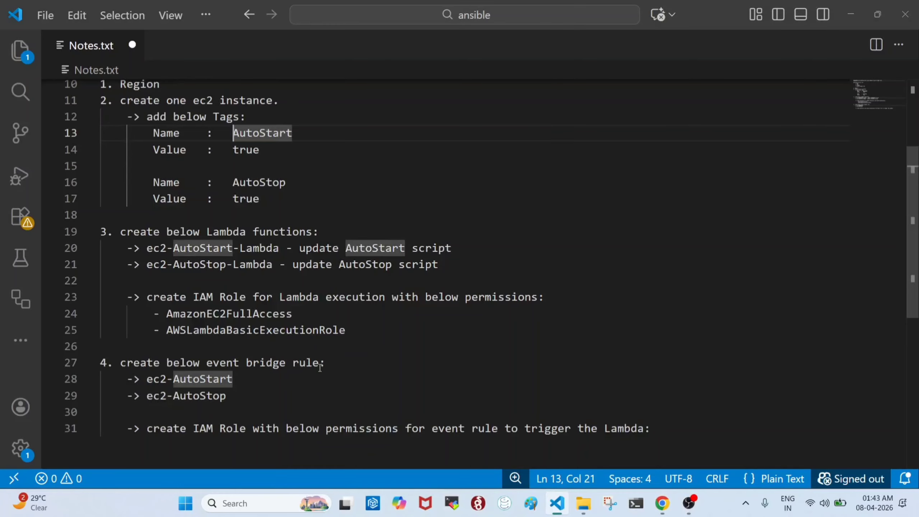
click(327, 365)
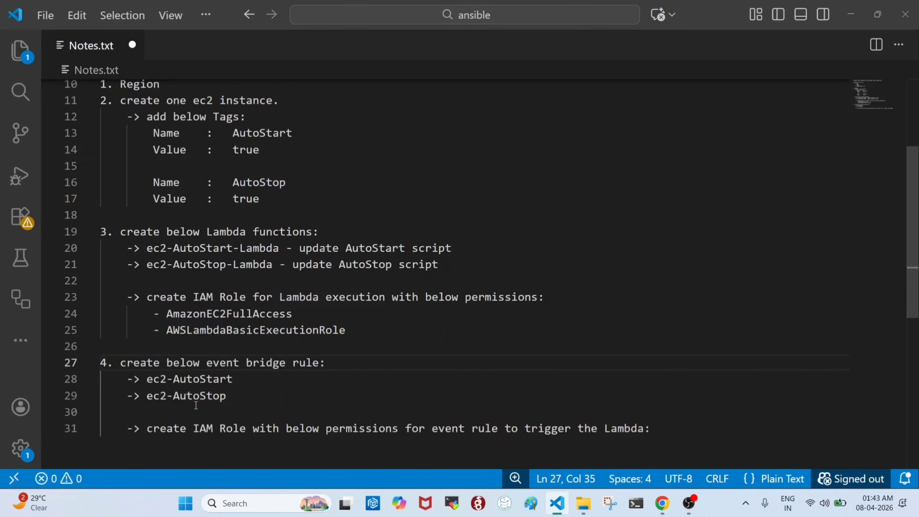
click(176, 380)
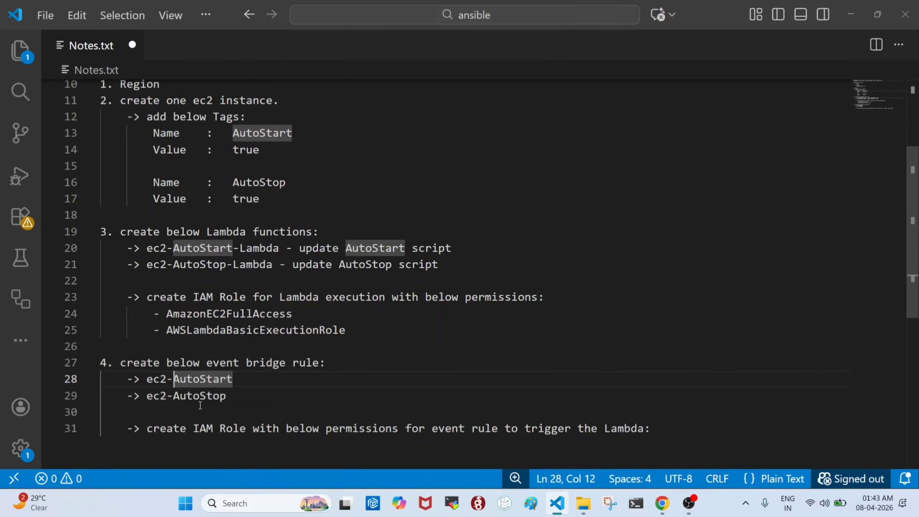
drag(173, 396, 237, 400)
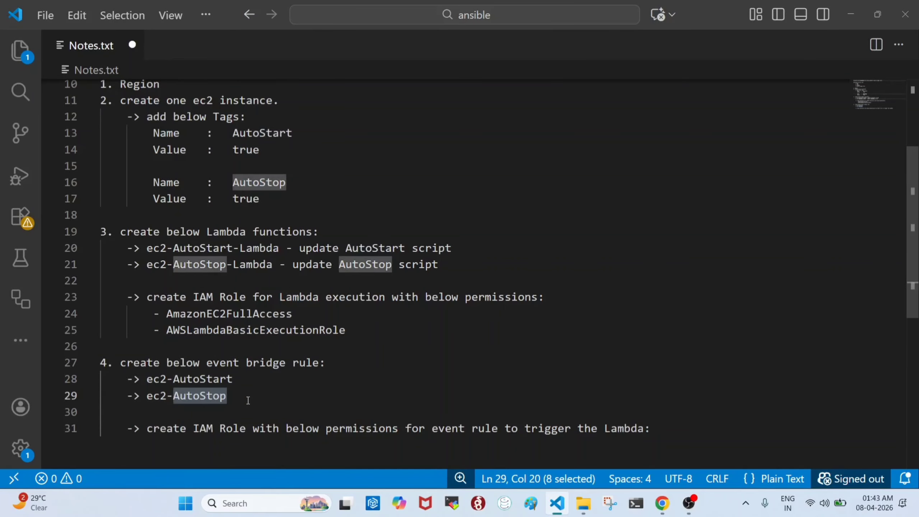
double_click(254, 330)
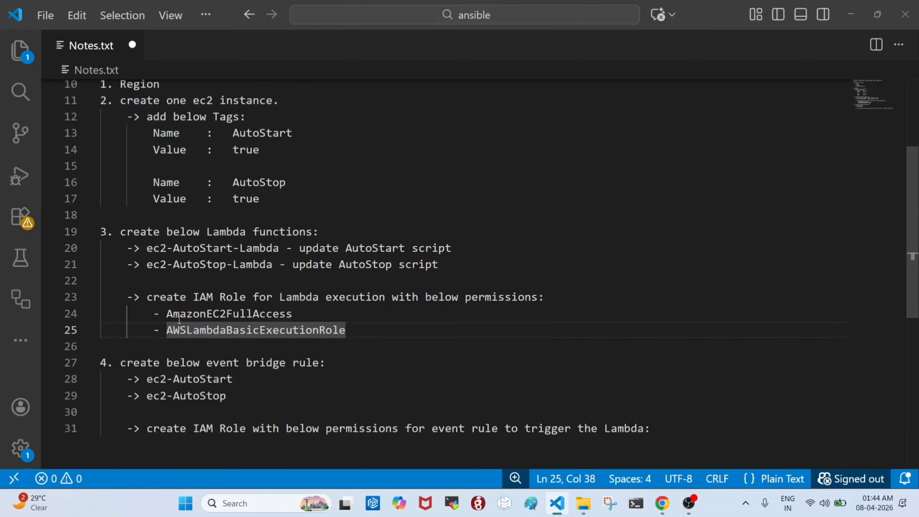
click(164, 313)
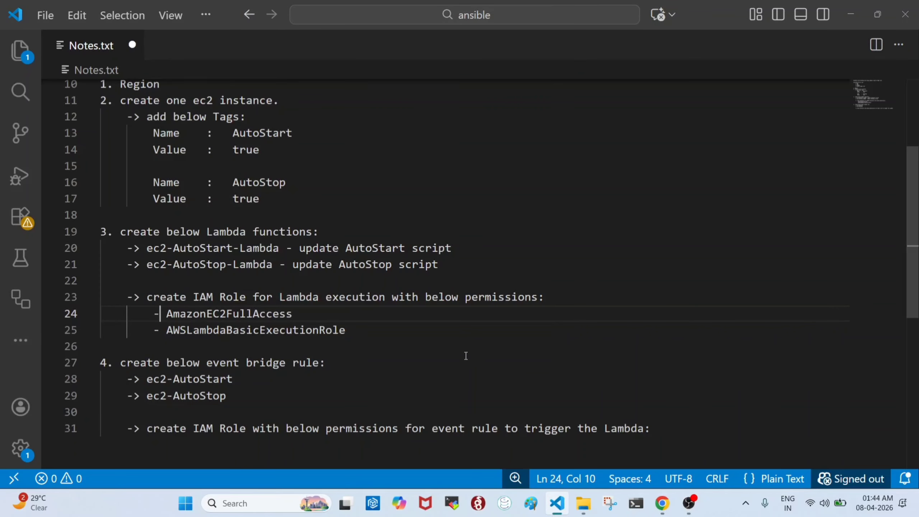
- Switch back to Chrome, open IAM in a new browser tab and go to its list of roles
key(alt+Tab)
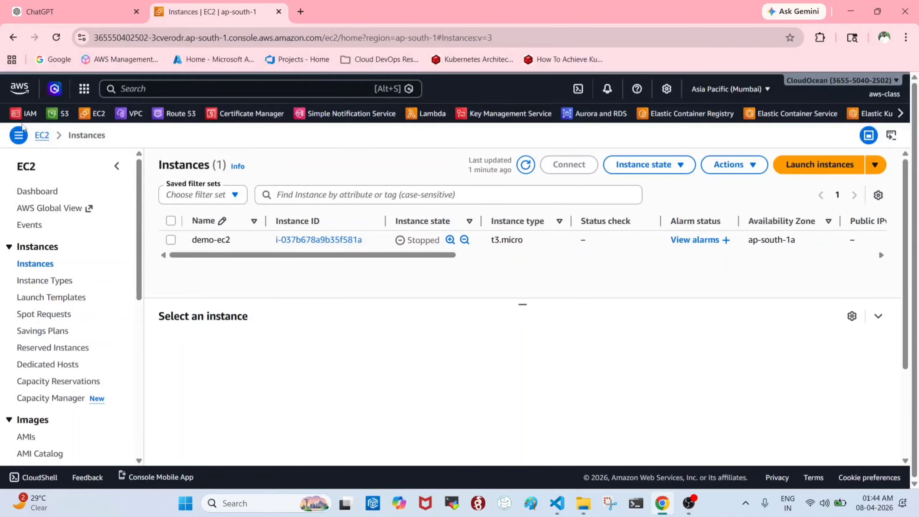
right_click(32, 116)
click(76, 127)
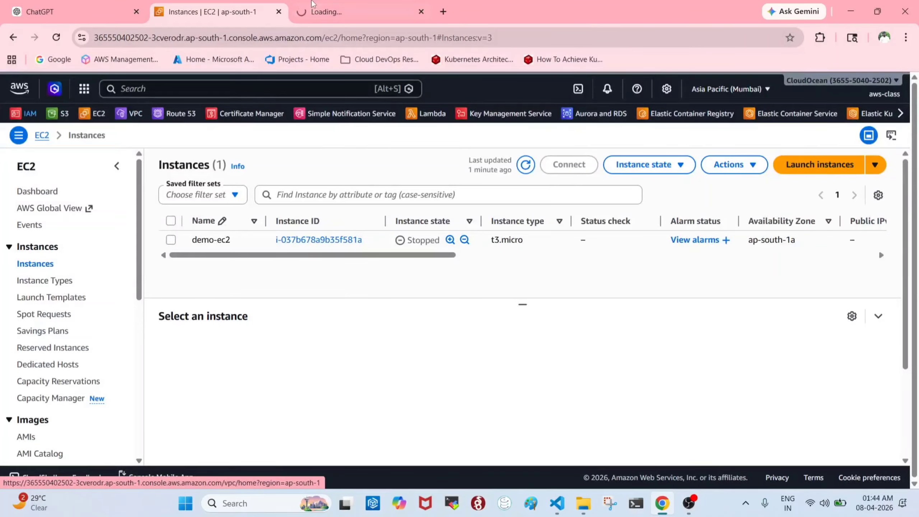
click(313, 4)
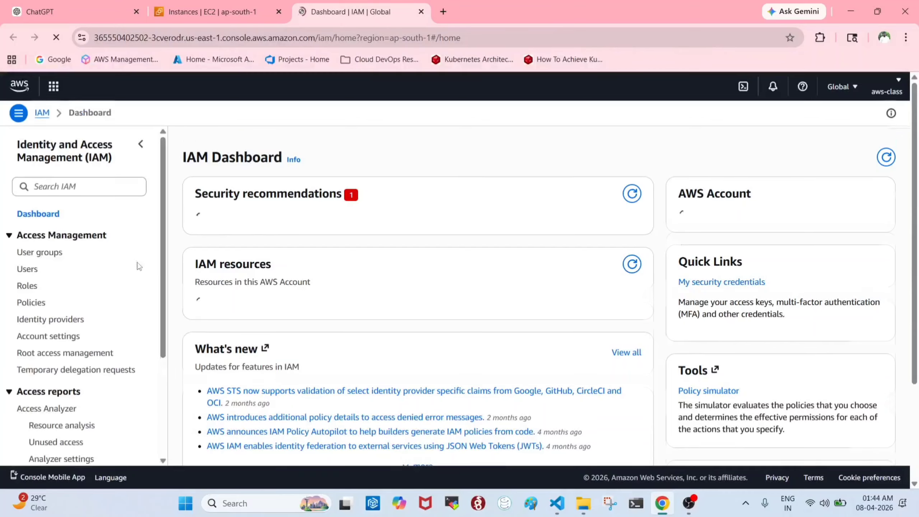
click(28, 270)
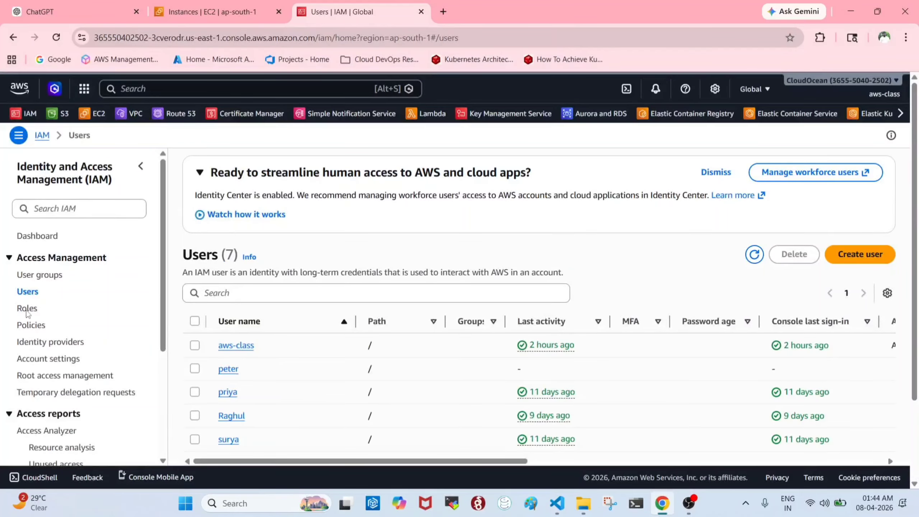
click(27, 309)
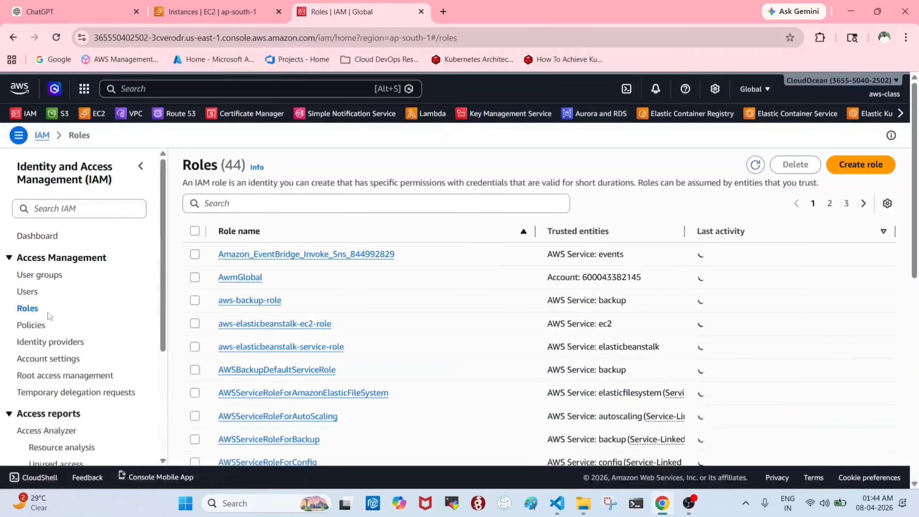
- Start creating an IAM role with AWS service as trusted entity and Lambda as use case, and proceed to its permissions
click(861, 165)
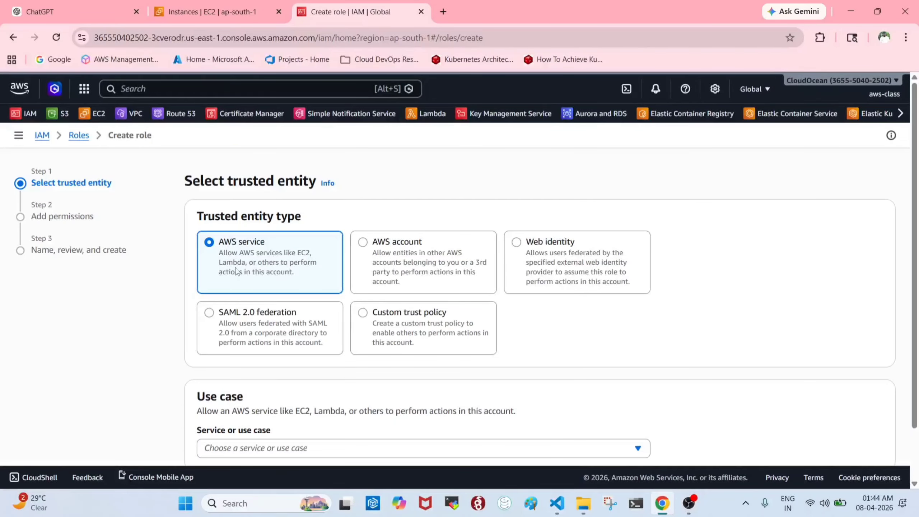
scroll(289, 270, down, 2)
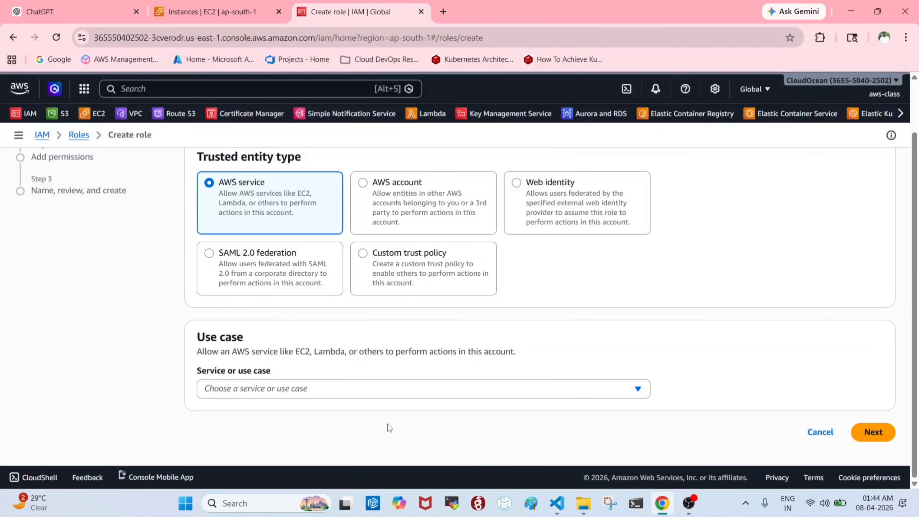
click(389, 390)
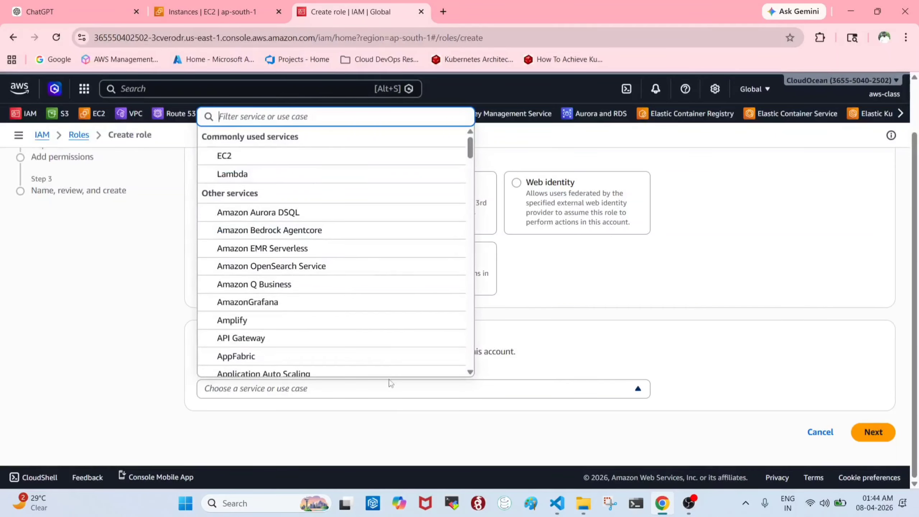
click(299, 175)
scroll(513, 381, down, 3)
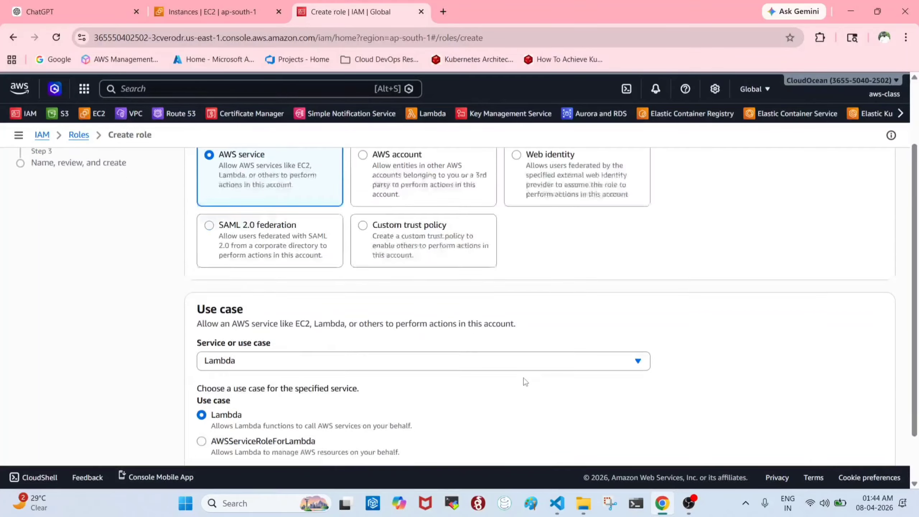
click(893, 436)
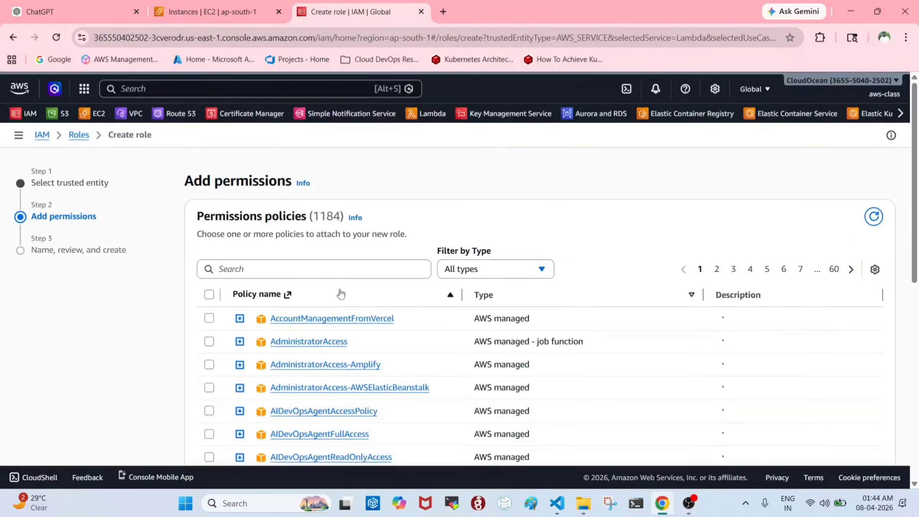
- Copy the policy name AmazonEC2FullAccess from Notes.txt in VS Code and search for it among the role's permissions policies in Chrome
click(558, 506)
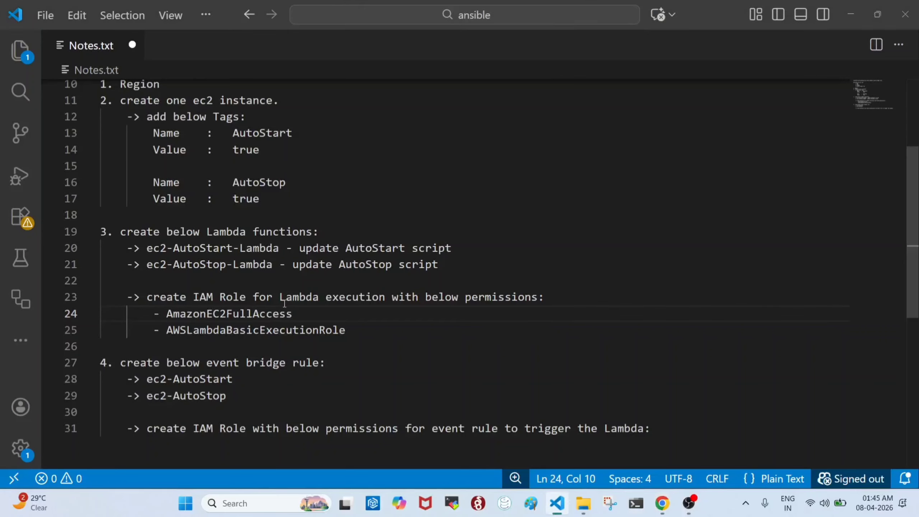
double_click(178, 314)
drag(178, 314, 315, 313)
key(ctrl+c)
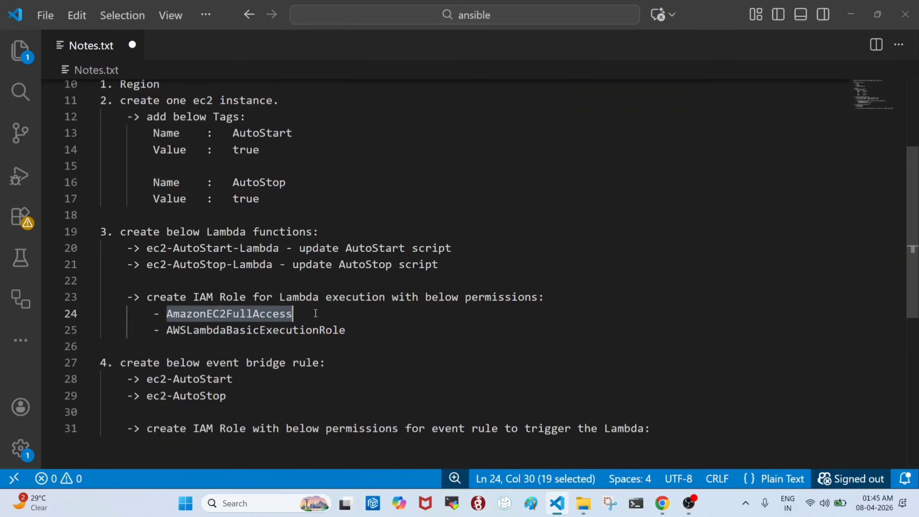
key(alt+Tab)
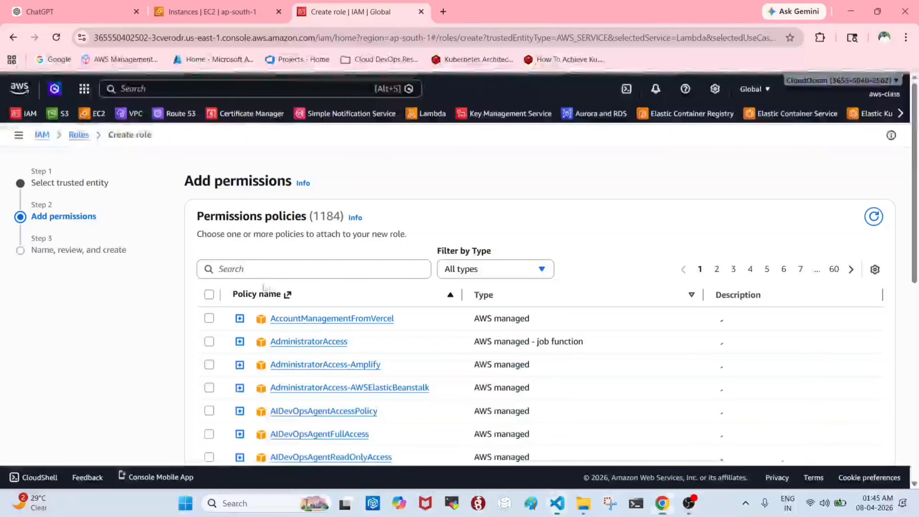
click(265, 264)
key(ctrl+v)
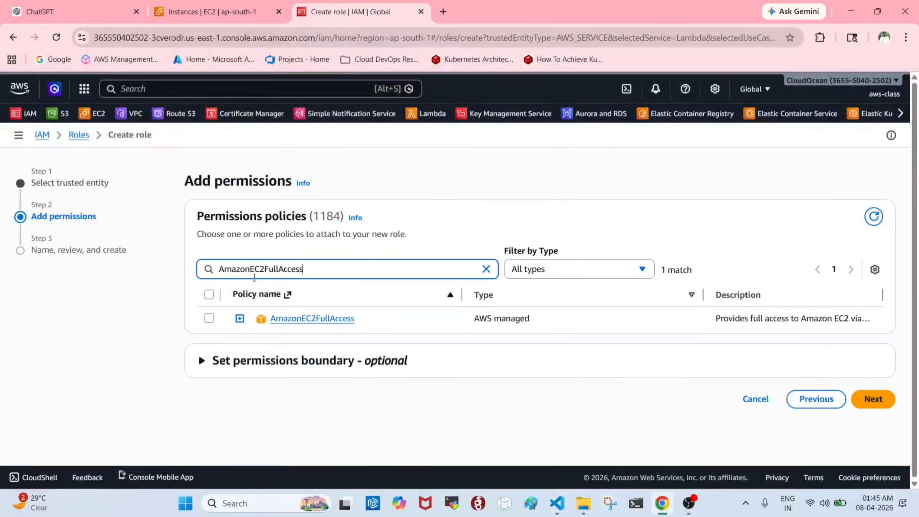
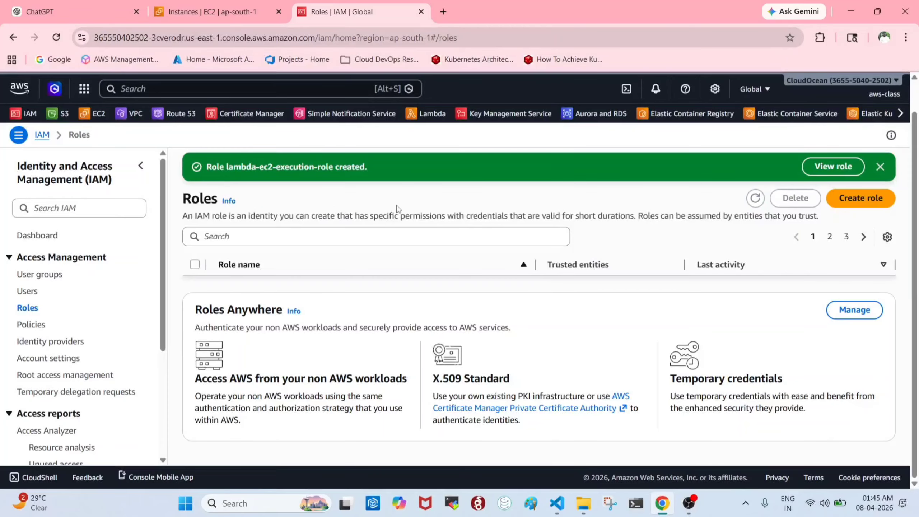
- Dismiss the creation notice, search the roles for lambda, and open lambda-ec2-execution-role to check its attached permissions policies
click(880, 167)
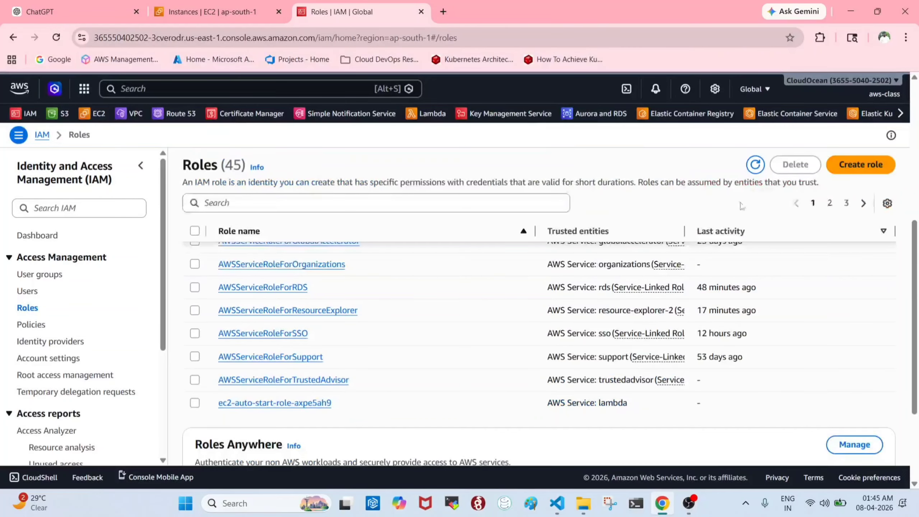
click(316, 205)
text(lambda)
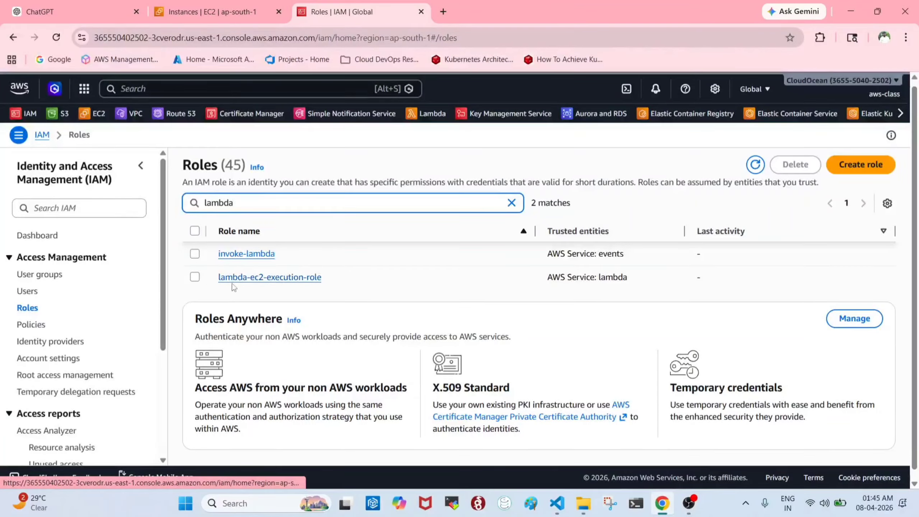
click(268, 277)
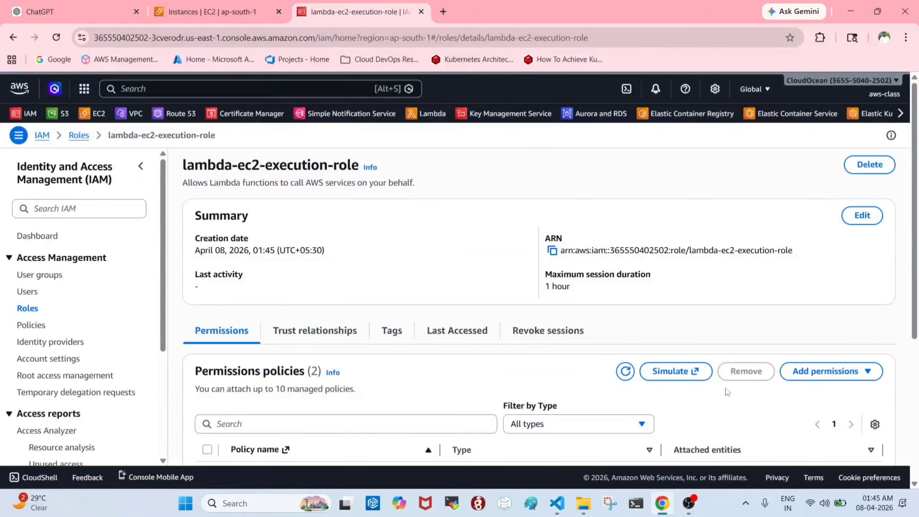
scroll(517, 349, down, 5)
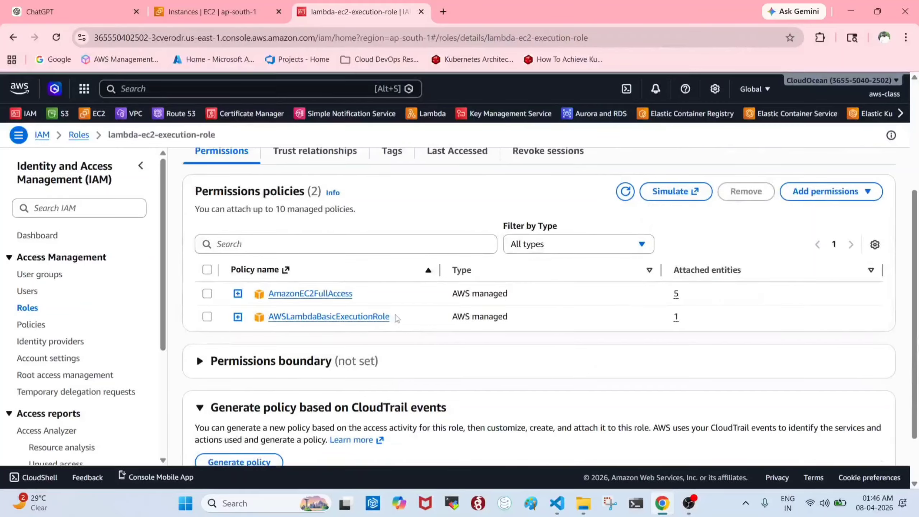
scroll(396, 318, up, 3)
- Check the Lambda function names in the VS Code notes, then return to Chrome and open the Lambda console in a separate tab
click(557, 504)
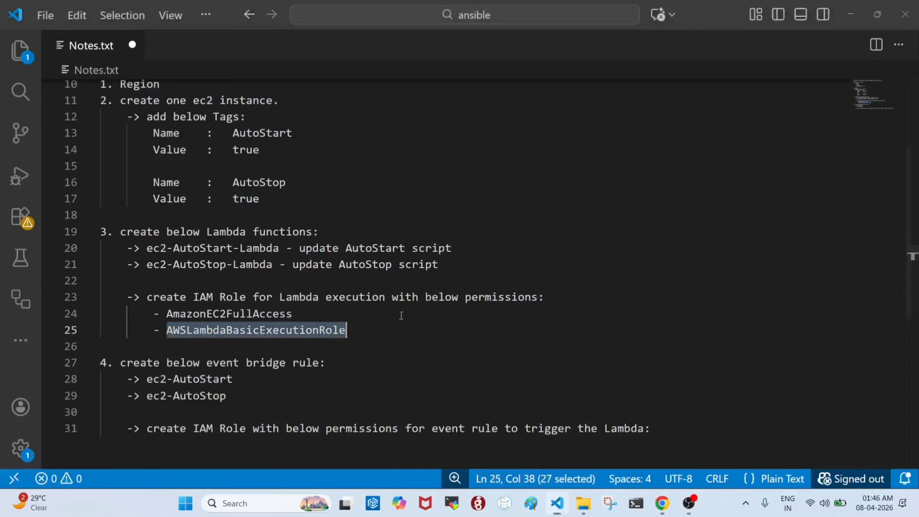
click(187, 248)
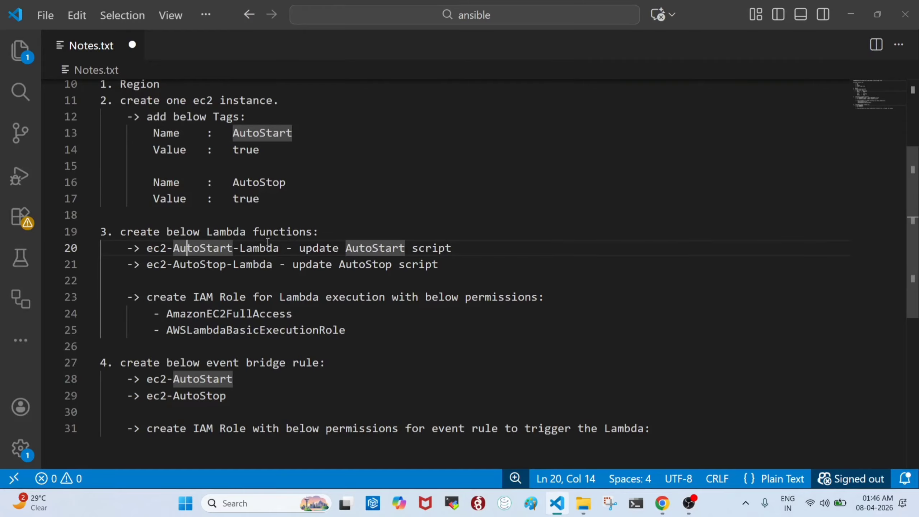
key(alt+Tab)
key(ctrl+t)
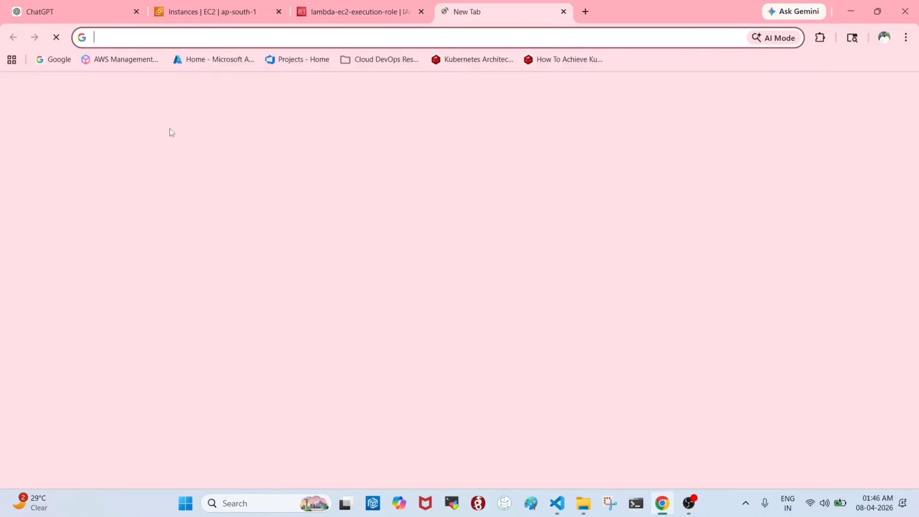
key(ctrl+shift+Tab)
key(ctrl+shift+Tab)
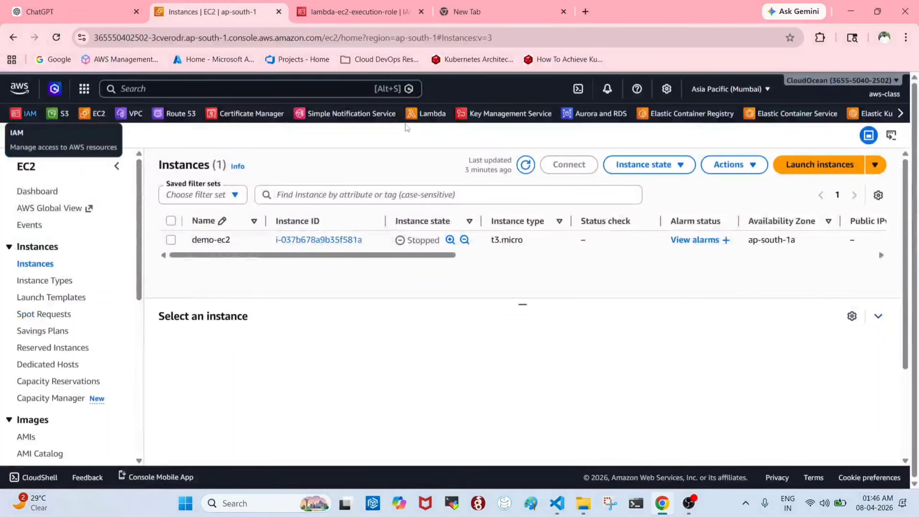
right_click(422, 115)
click(441, 127)
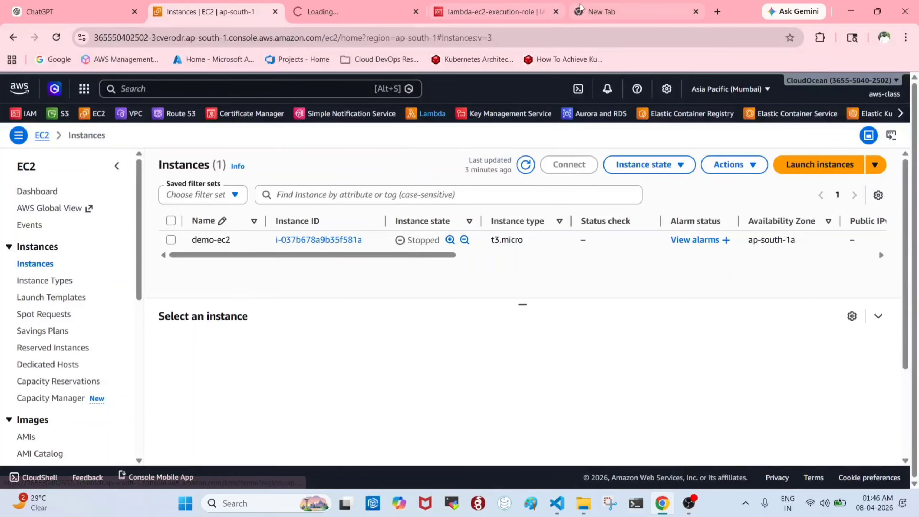
click(695, 12)
click(376, 8)
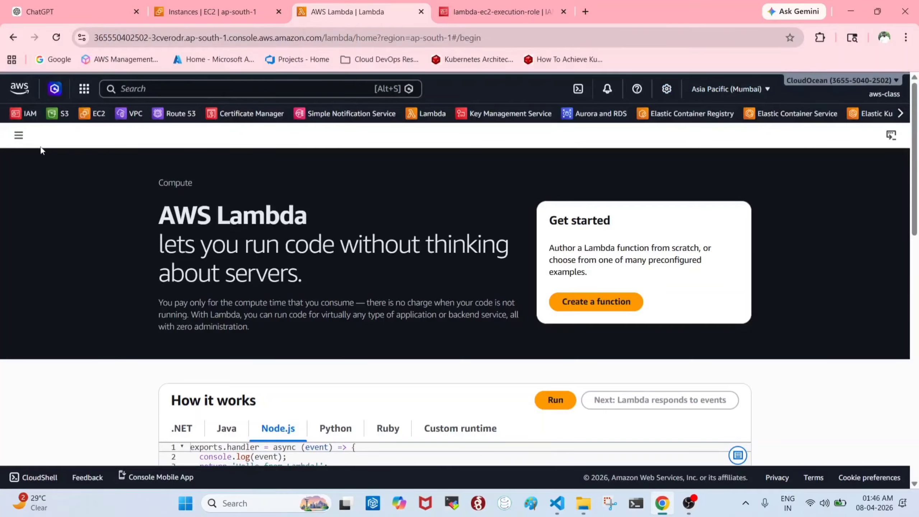
- Go to the list of Lambda functions and dismiss the webinar banner
click(18, 135)
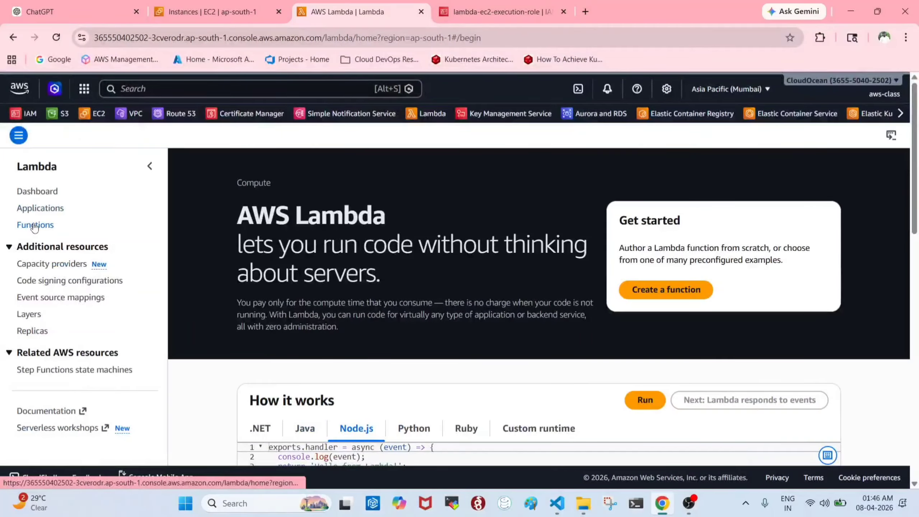
click(34, 226)
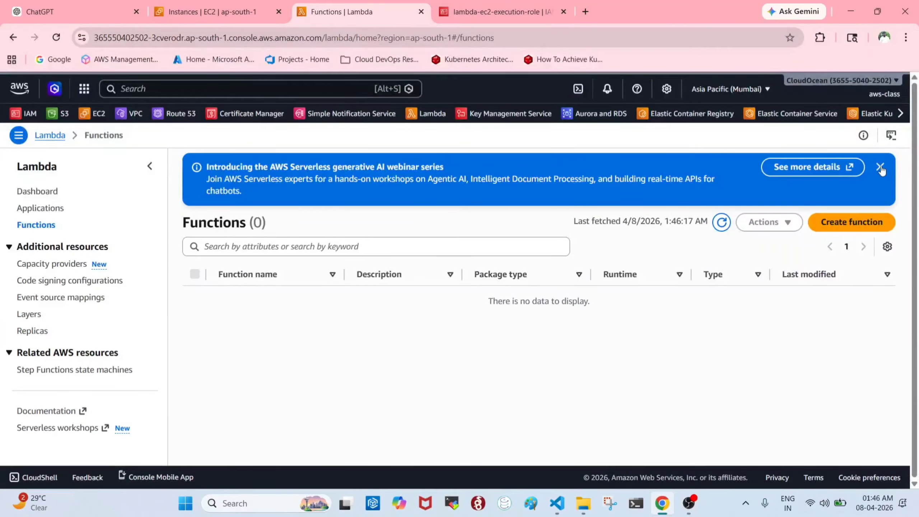
click(880, 167)
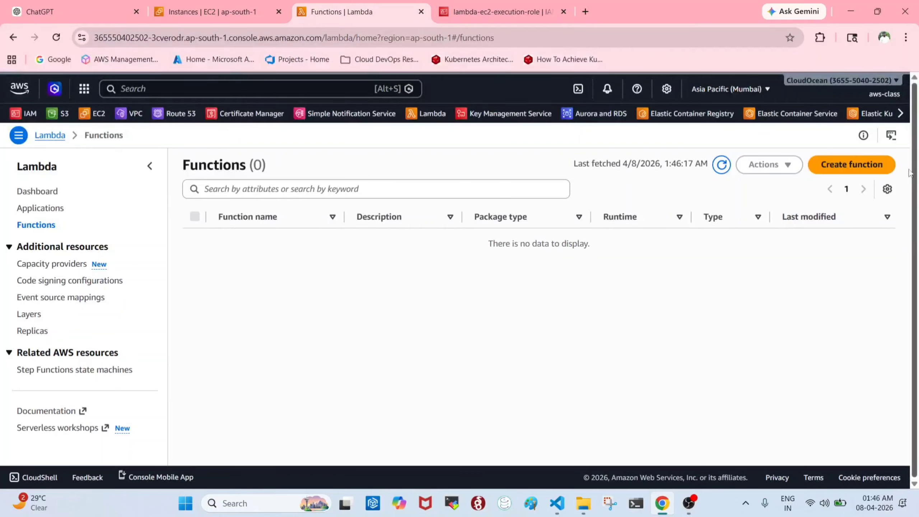
- Start creating a Lambda function authored from scratch and name it ec2-autostart, consulting the VS Code notes for the naming
click(850, 165)
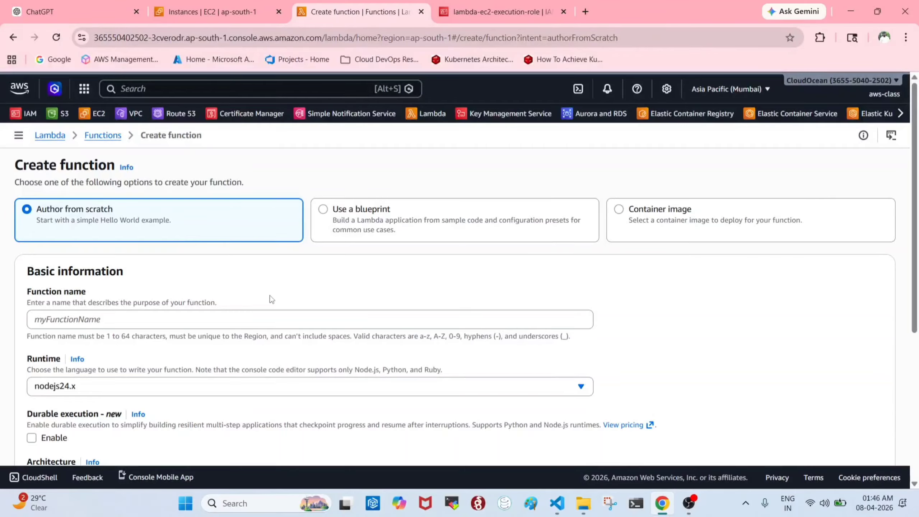
scroll(276, 291, down, 1)
click(106, 258)
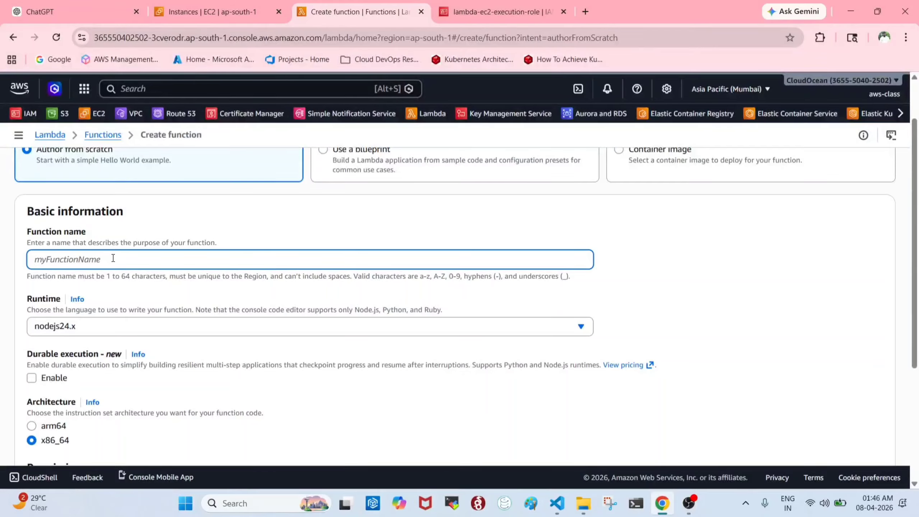
key(alt+Tab)
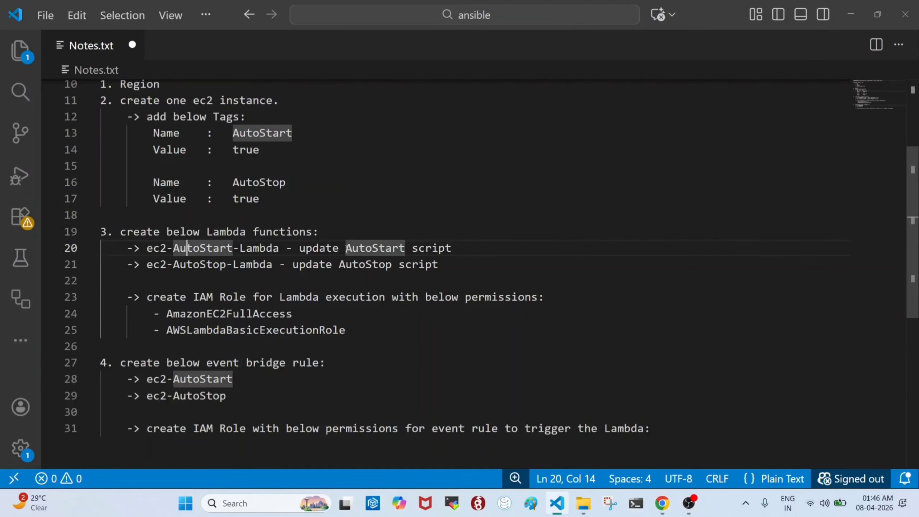
key(alt+Tab)
click(119, 257)
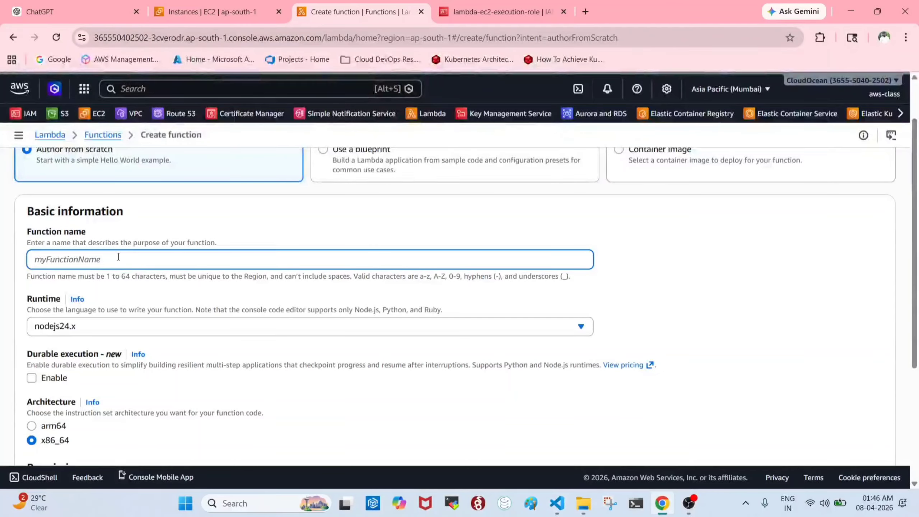
text(ec2-)
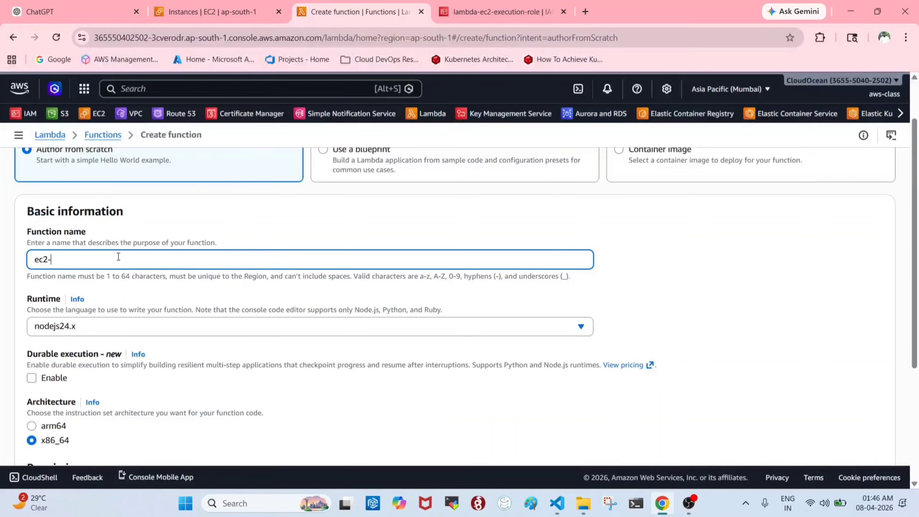
text(0utostart)
scroll(119, 256, down, 1)
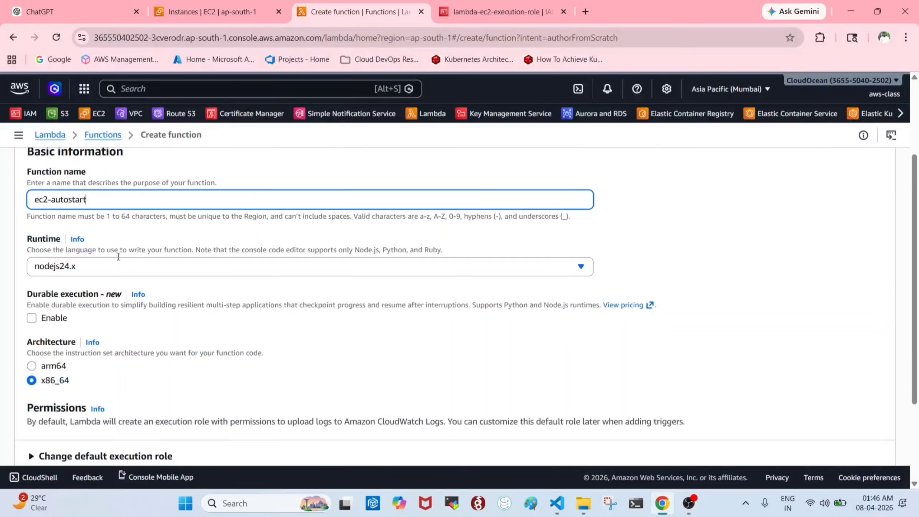
- Switch to VS Code, open the scripts ec2-auto-start.py and ec2-auto-stop.py from the ansible folder, and hide the file explorer
key(alt)
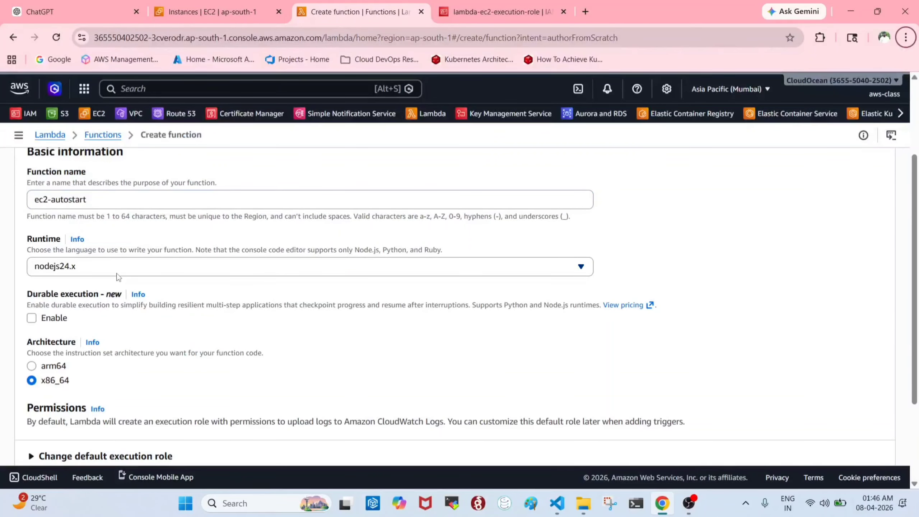
key(alt+Tab)
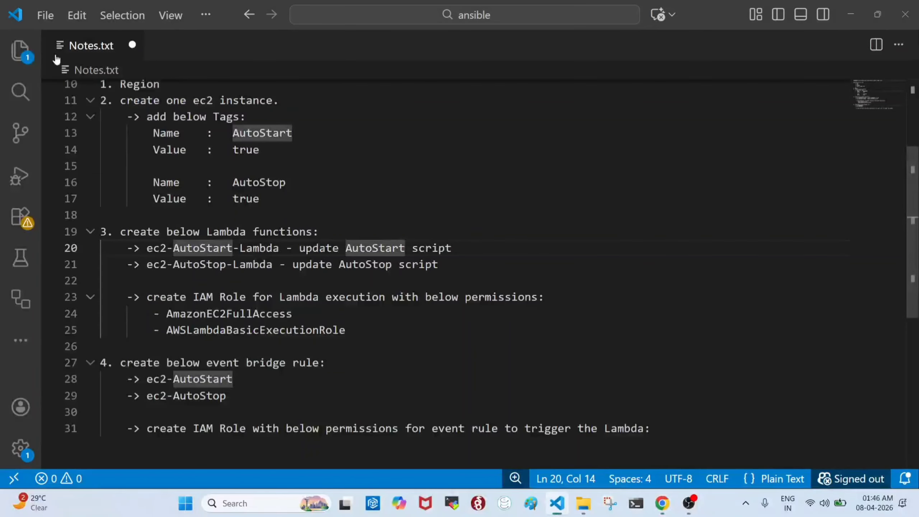
click(25, 50)
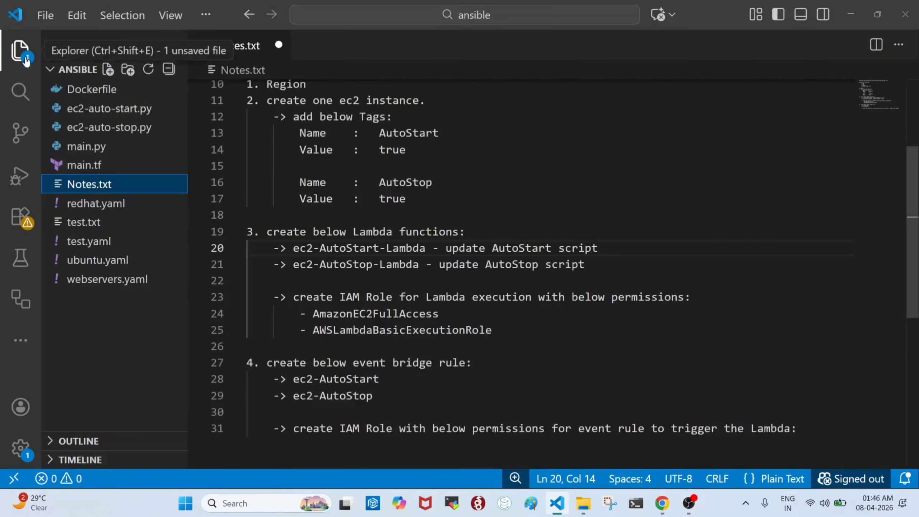
double_click(104, 113)
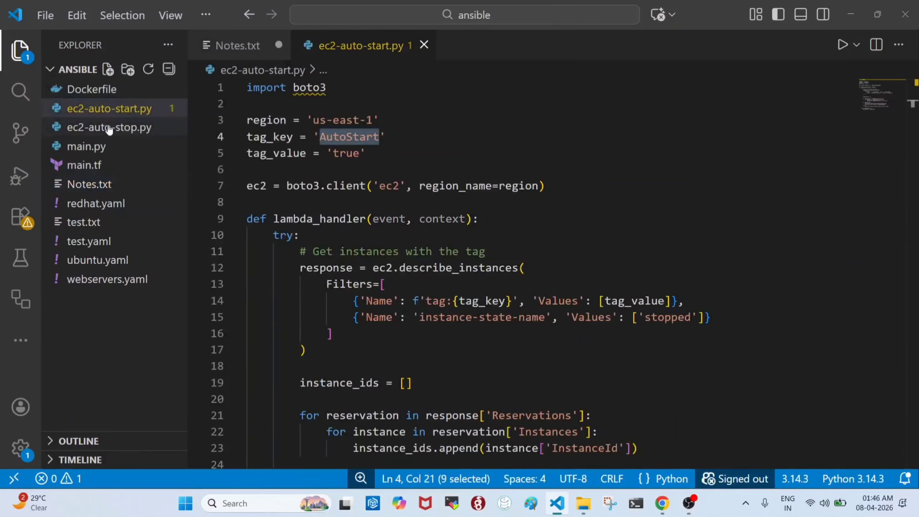
click(109, 129)
double_click(109, 129)
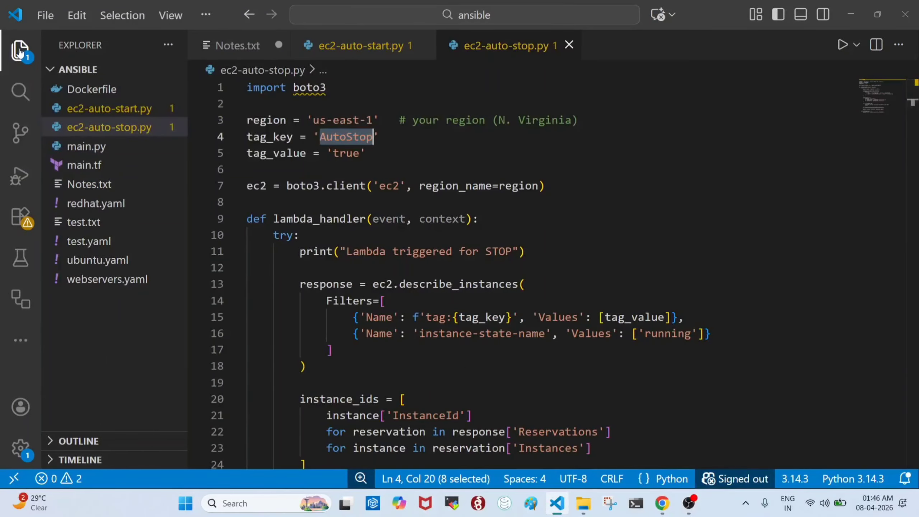
click(21, 51)
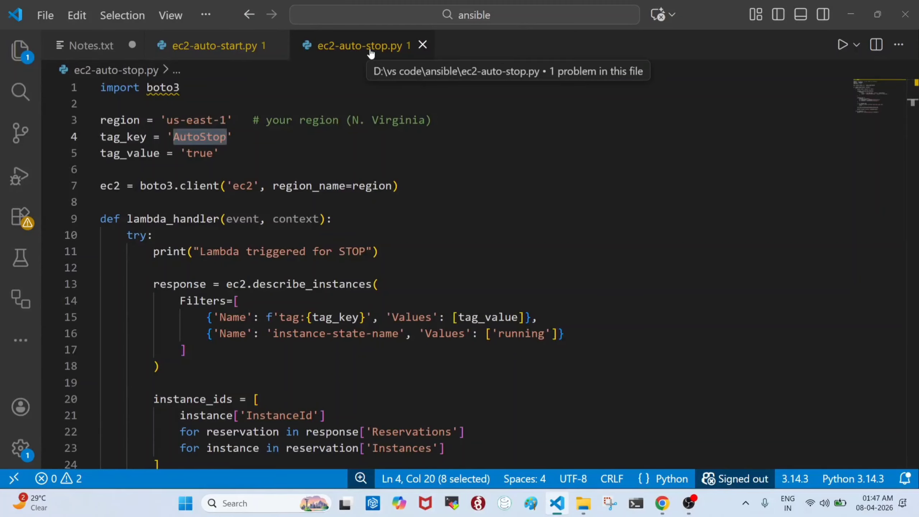
- Switch back to Chrome and set the new function's runtime to Python 3.14
key(alt+Tab)
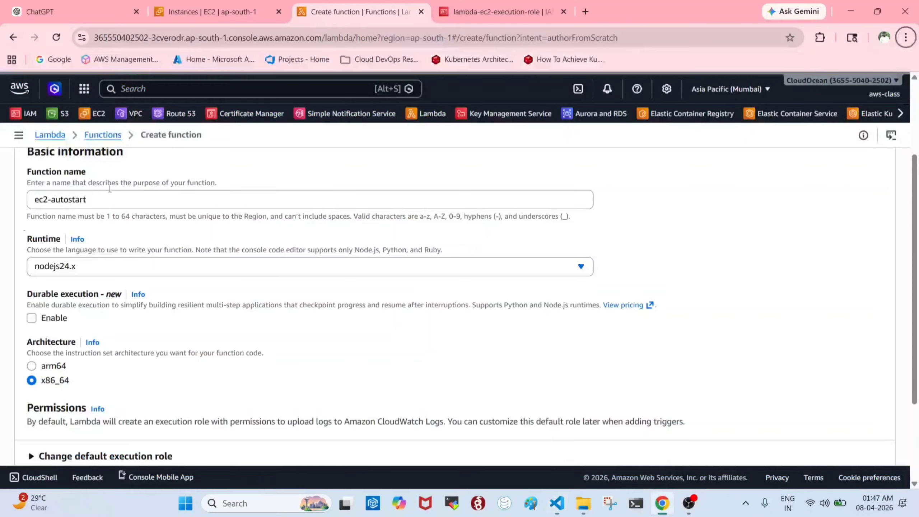
click(80, 269)
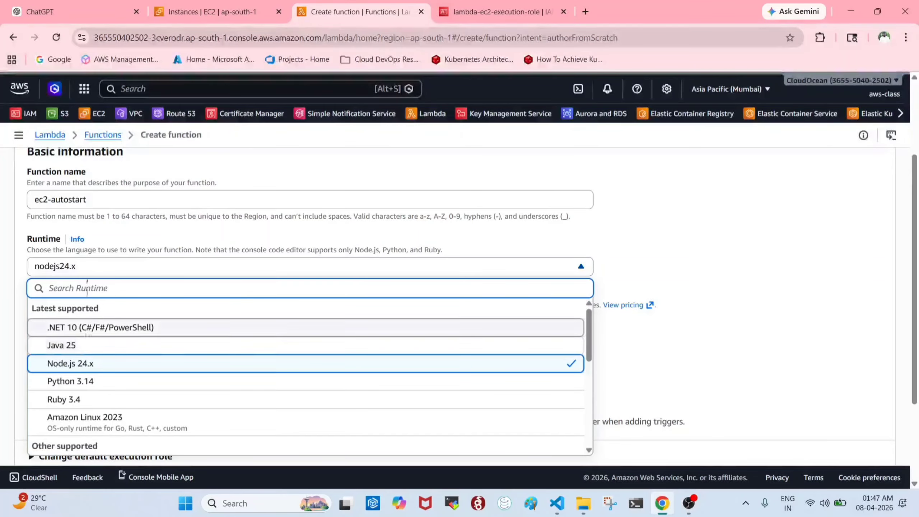
click(72, 381)
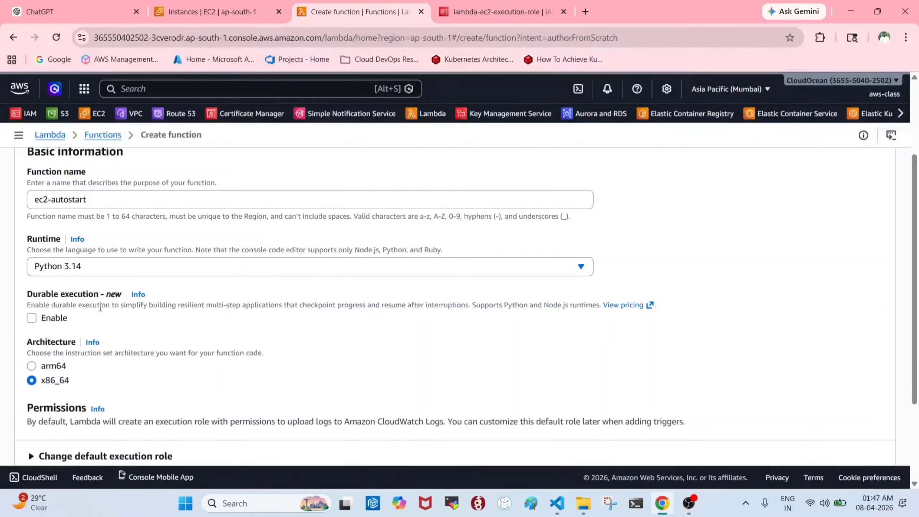
- Change the default execution role to the existing lambda-ec2-execution-role
scroll(106, 317, down, 3)
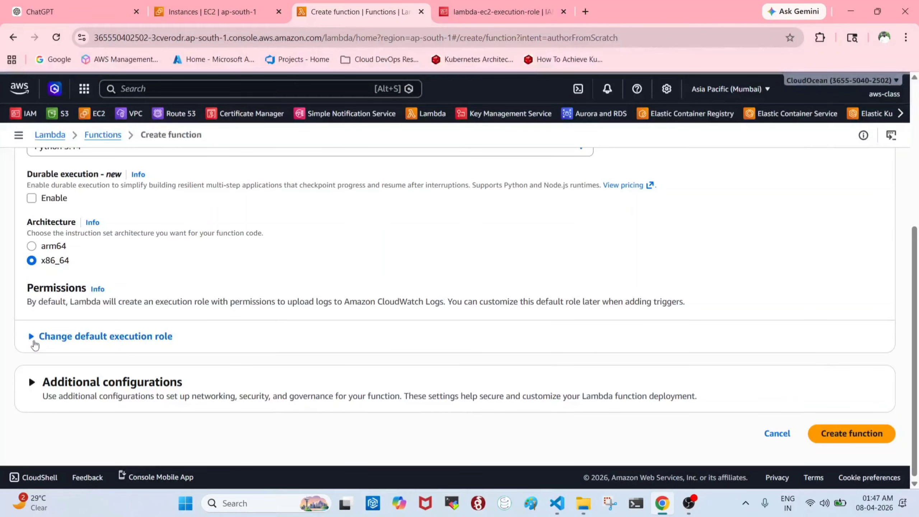
click(39, 345)
scroll(164, 343, down, 3)
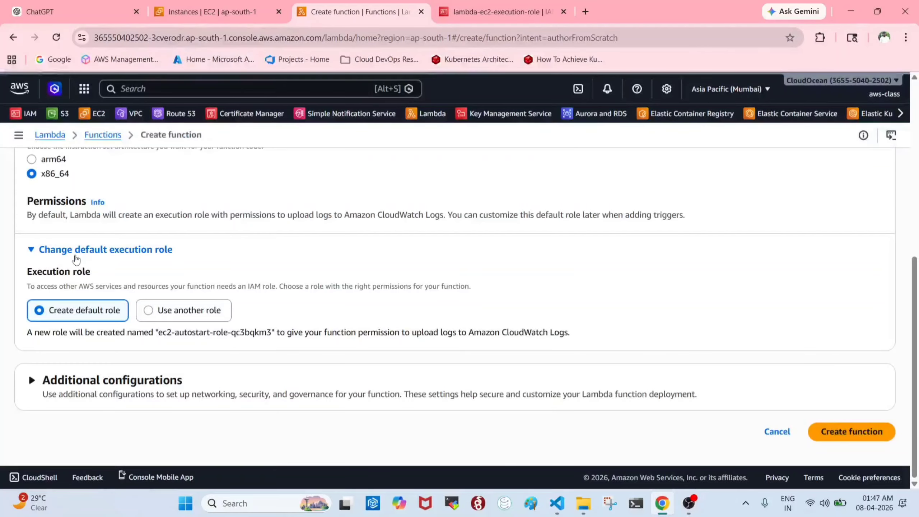
click(190, 314)
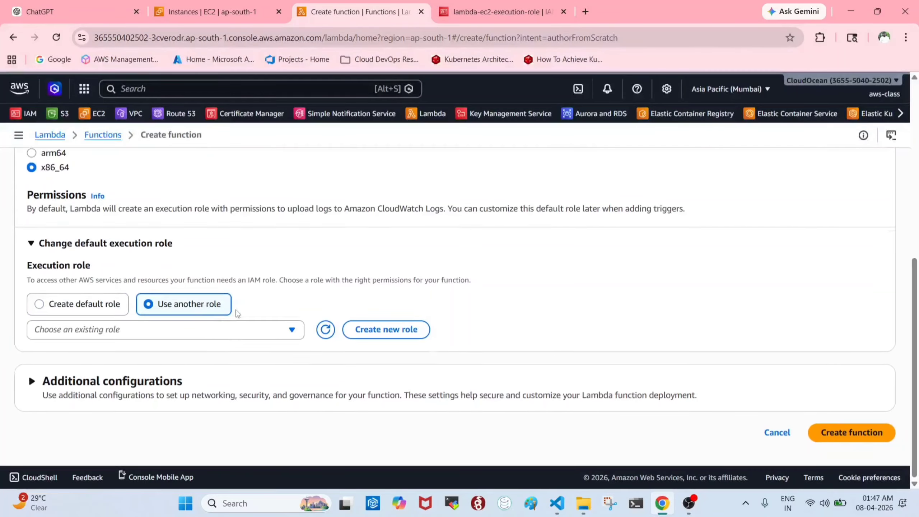
click(231, 331)
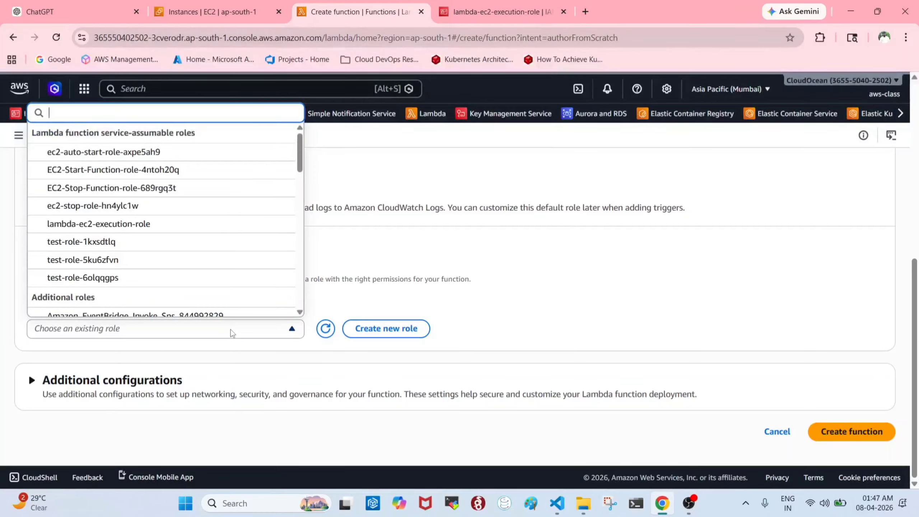
text(lamb)
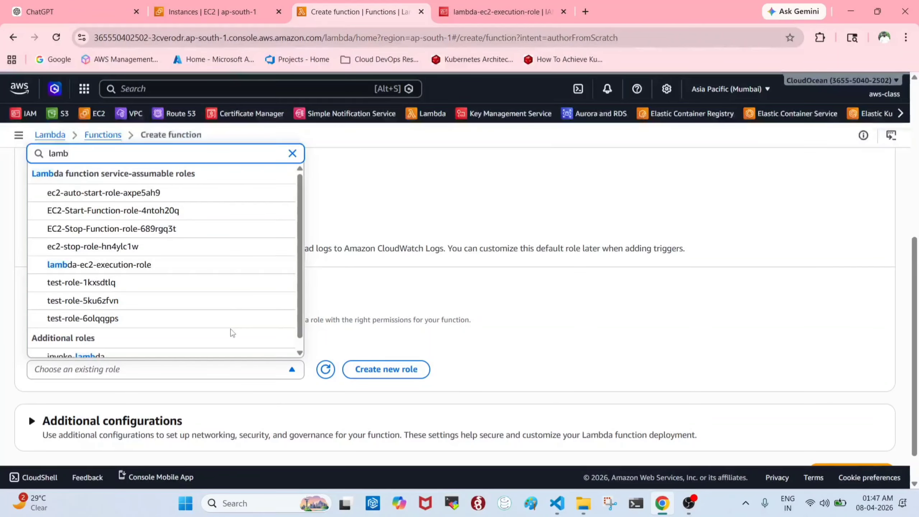
text(d)
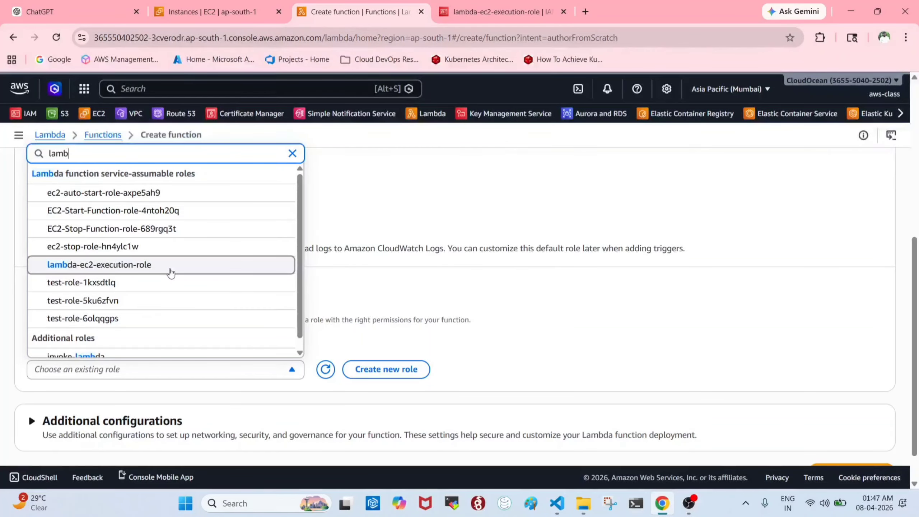
click(173, 270)
scroll(386, 329, down, 2)
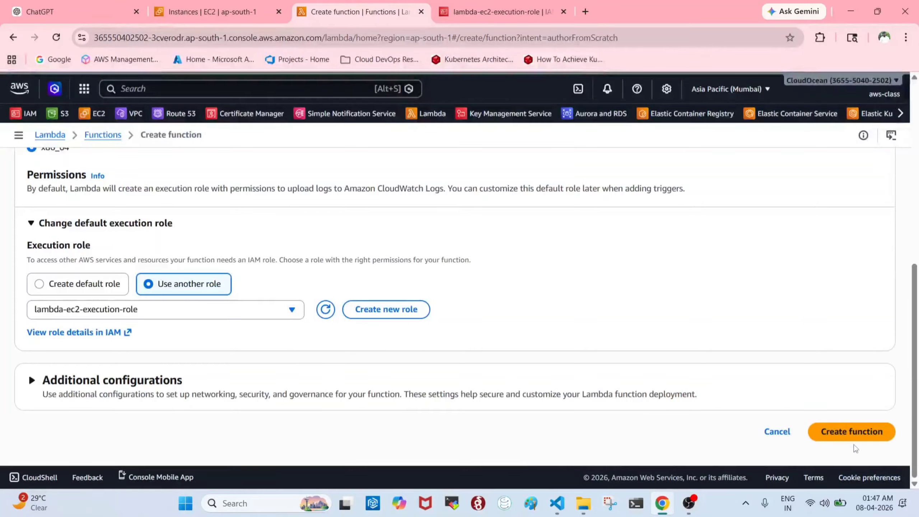
- Create the ec2-autostart function, dismiss the Getting started dialog and look over its code section
click(841, 441)
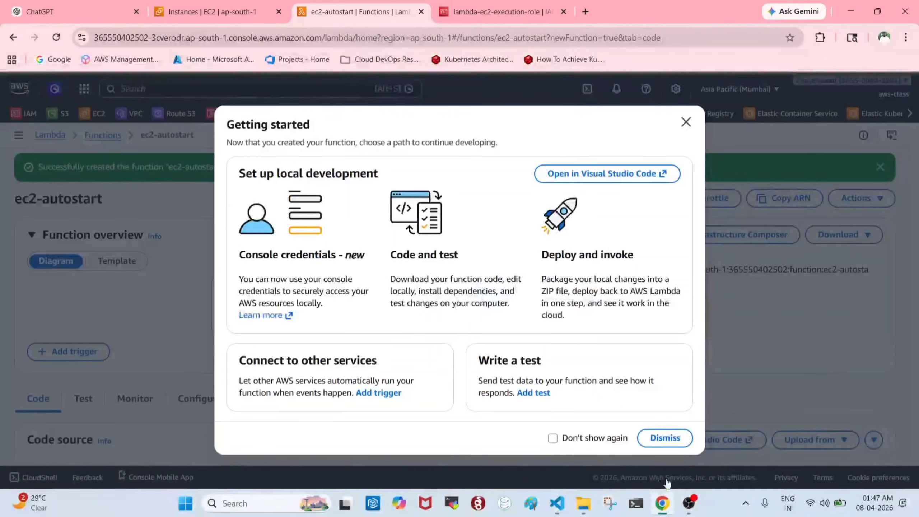
click(665, 438)
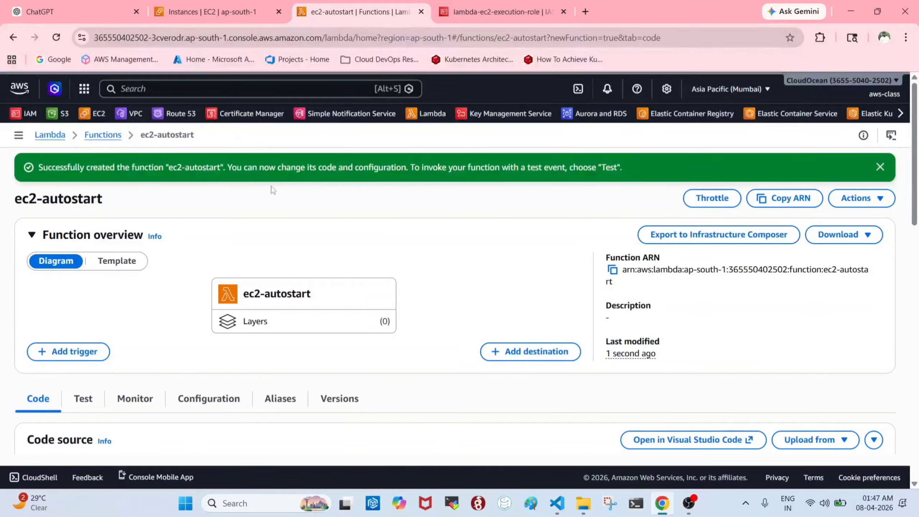
scroll(256, 287, down, 5)
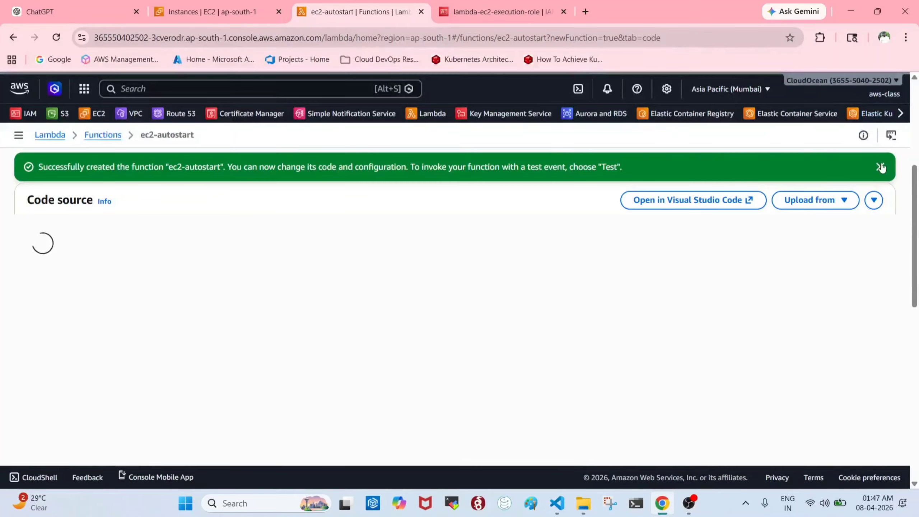
scroll(300, 286, down, 5)
scroll(149, 200, up, 5)
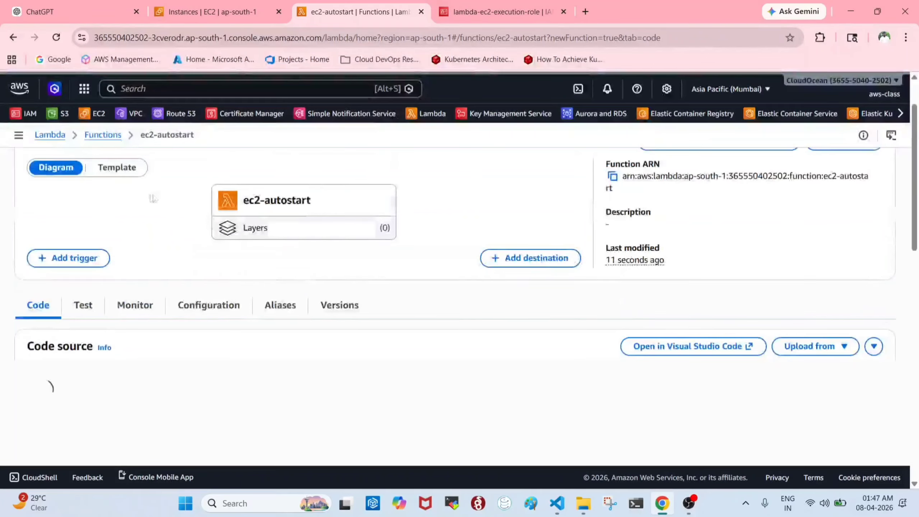
- Start a second function from the functions list, naming it ec2-autostop with the Python 3.14 runtime
click(103, 134)
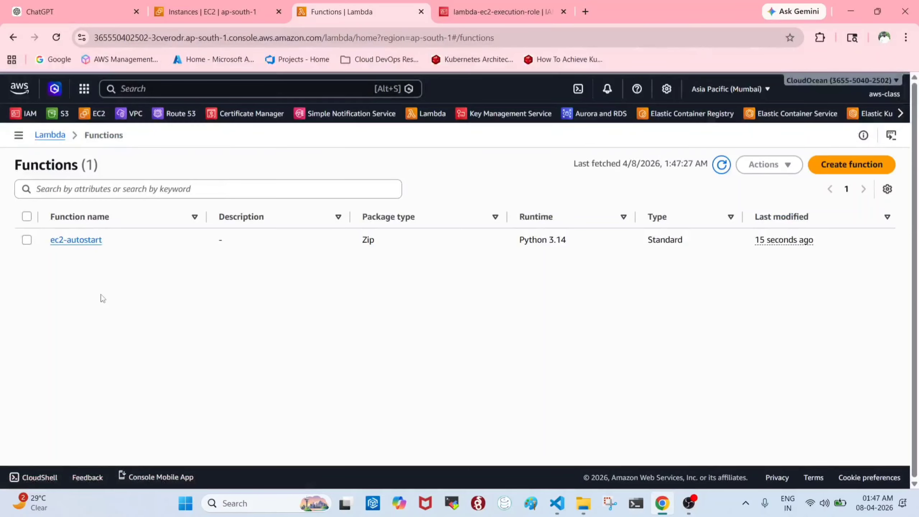
click(847, 166)
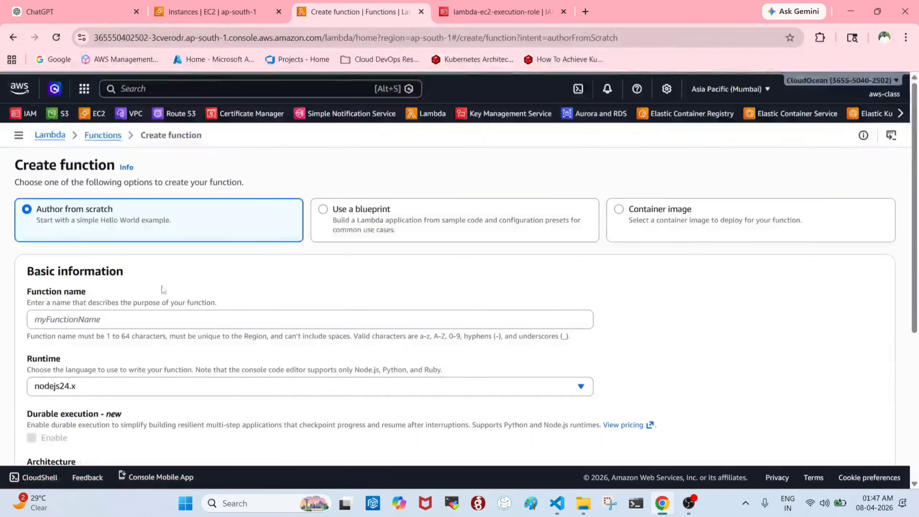
click(113, 317)
text(ec2)
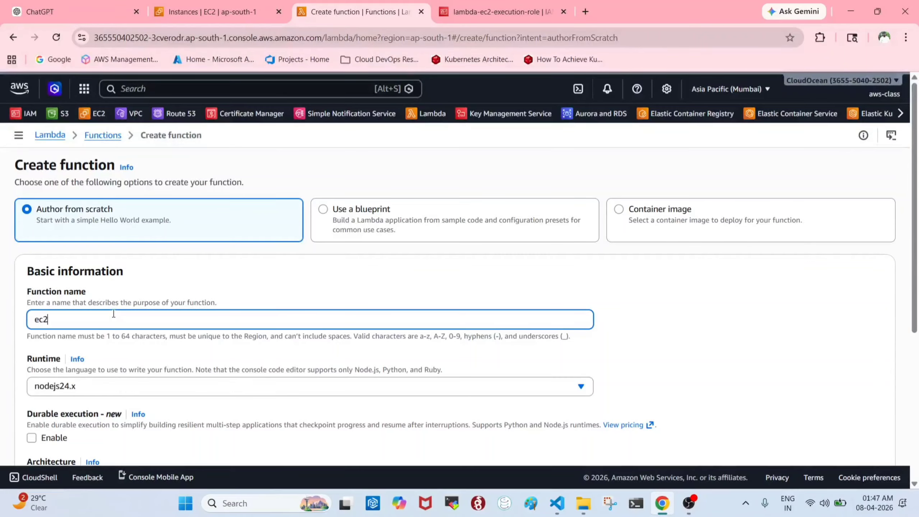
text(-autostop)
scroll(126, 312, down, 3)
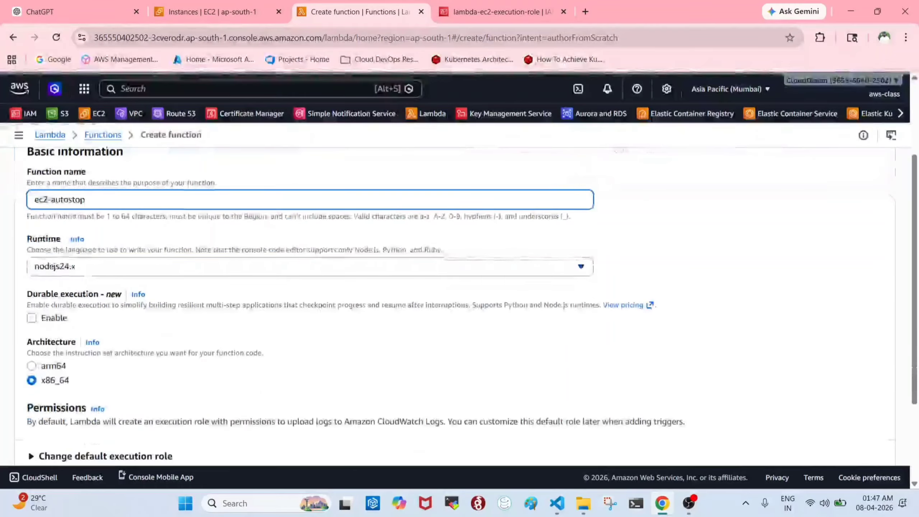
click(96, 264)
click(82, 380)
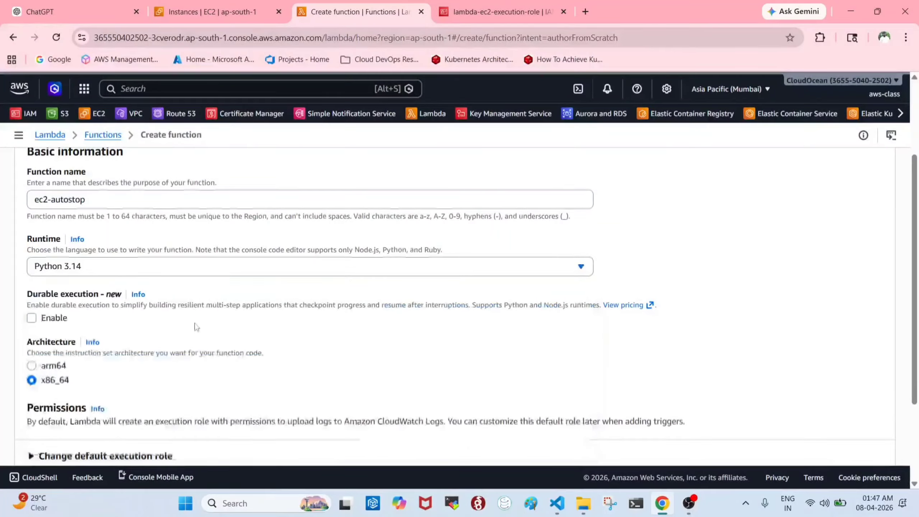
- Assign the existing lambda-ec2-execution-role to ec2-autostop and create the function
scroll(195, 324, down, 3)
click(38, 334)
scroll(40, 337, down, 2)
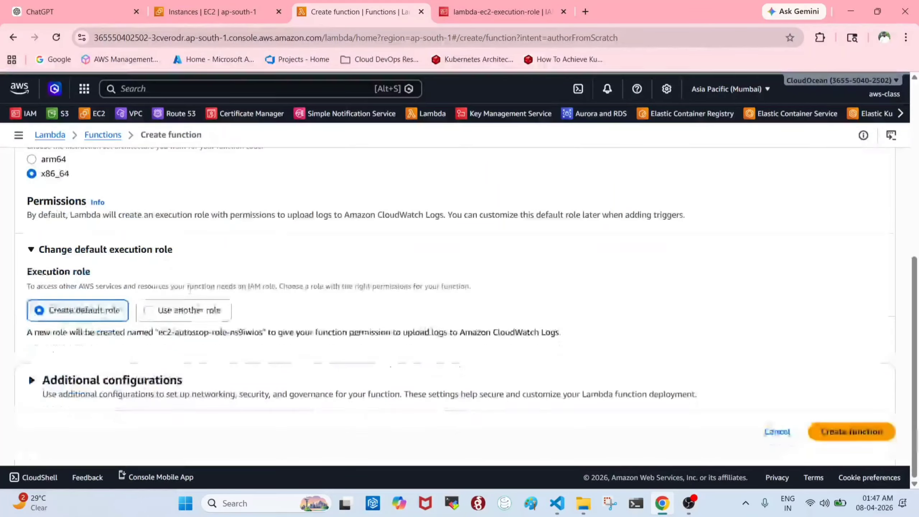
click(182, 310)
click(241, 336)
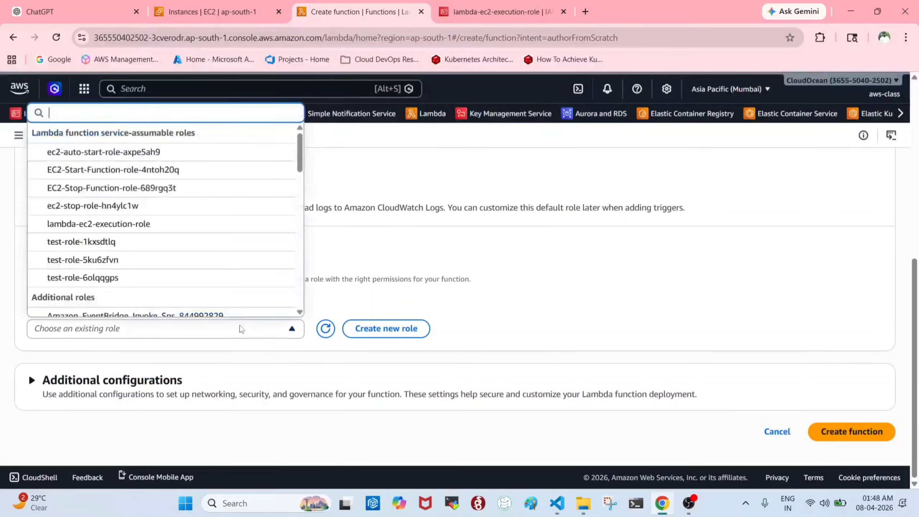
text(lambd)
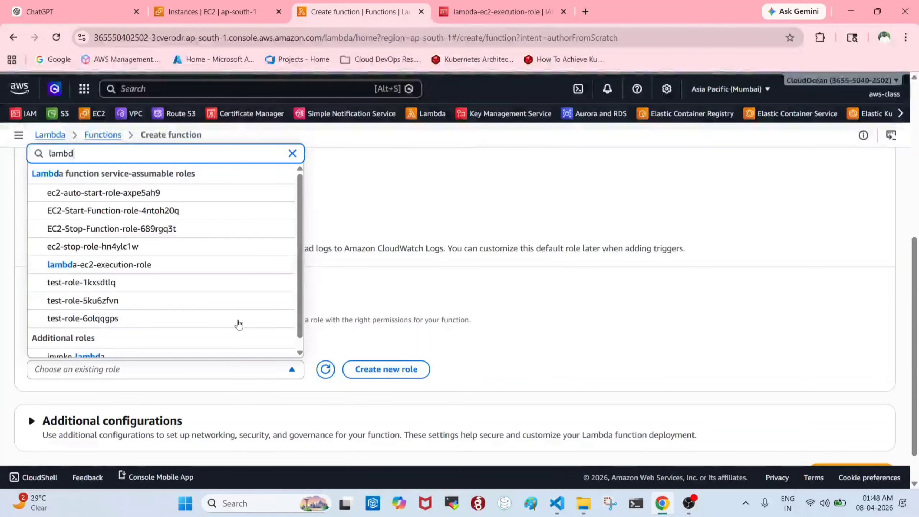
click(99, 264)
scroll(432, 387, down, 2)
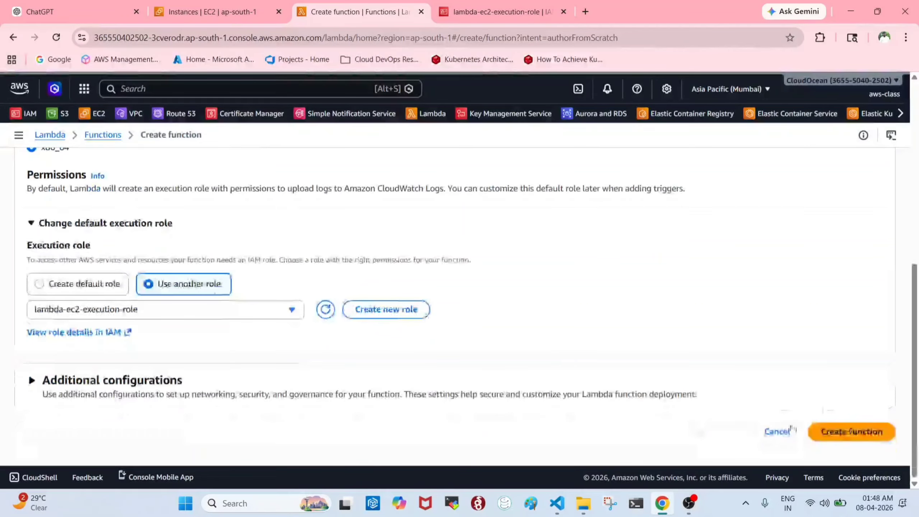
click(831, 431)
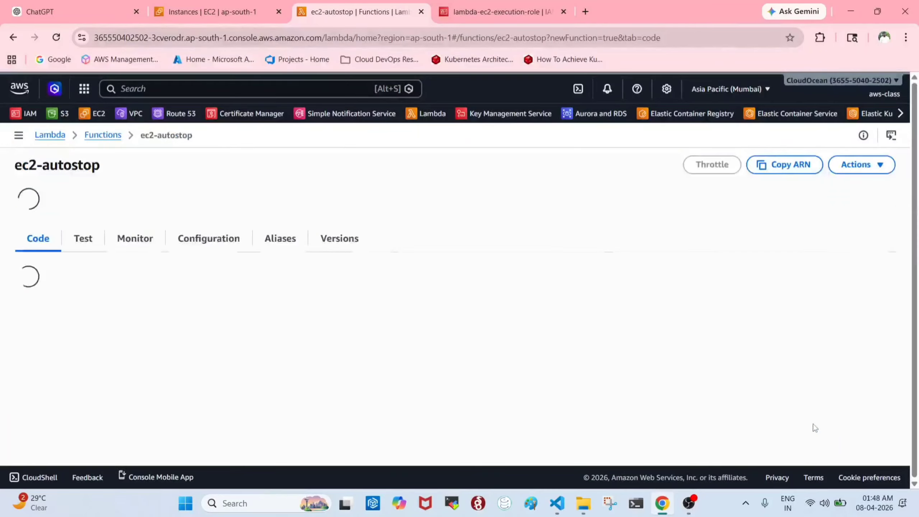
- Return to the list of Lambda functions and open the code source of ec2-autostart
click(35, 133)
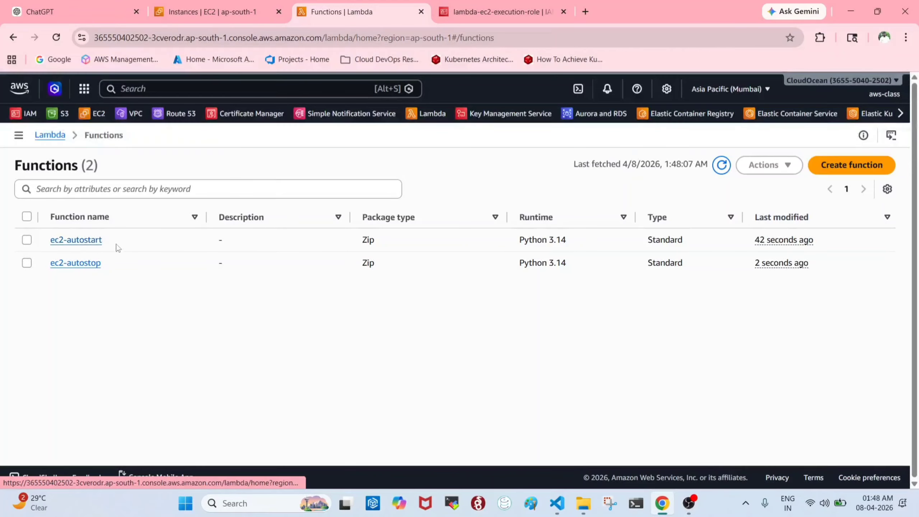
click(89, 246)
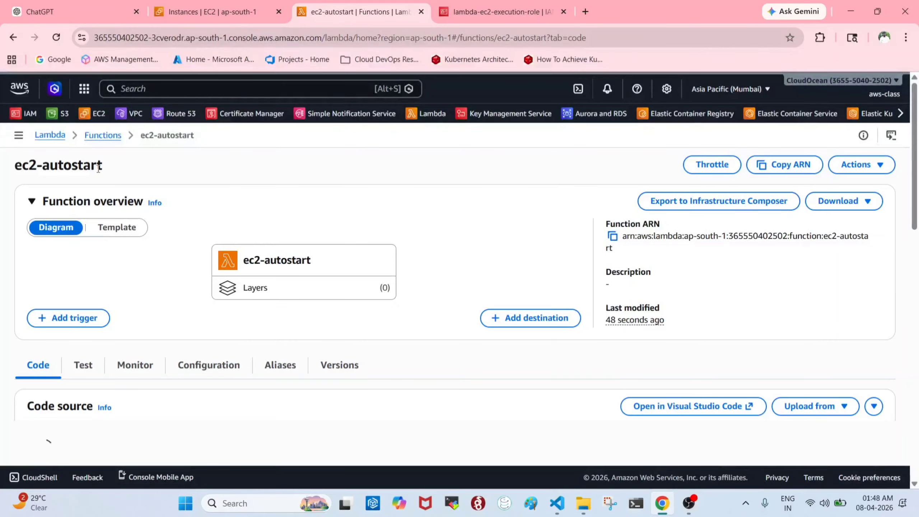
scroll(198, 277, down, 5)
scroll(174, 272, up, 2)
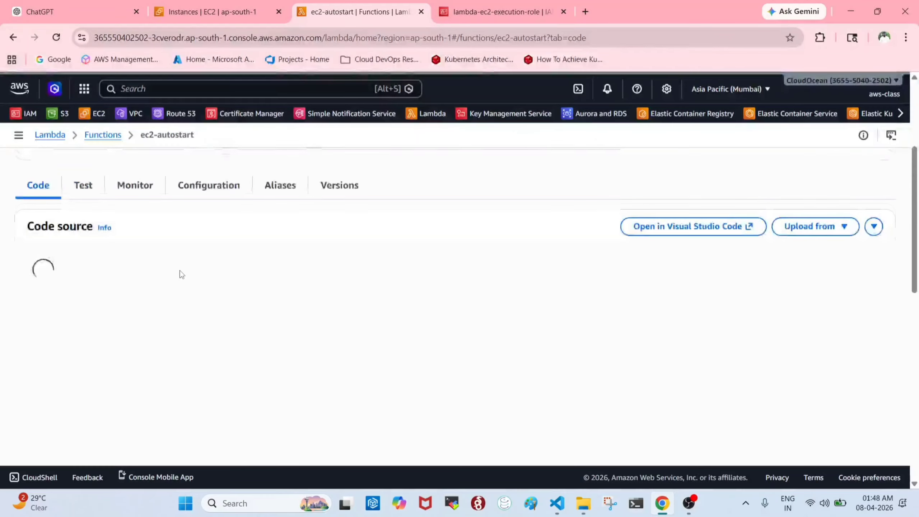
- Switch to VS Code and place the cursor at the region value in ec2-auto-start.py
click(557, 503)
click(226, 58)
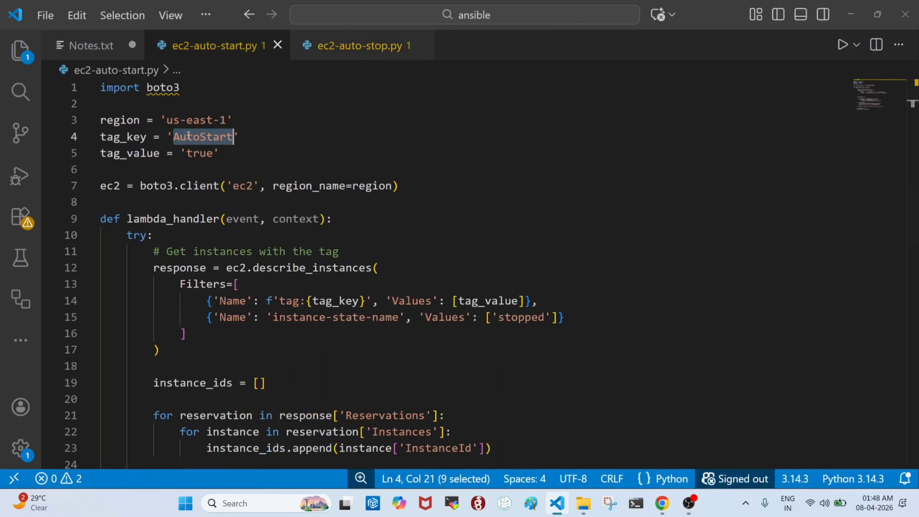
click(201, 94)
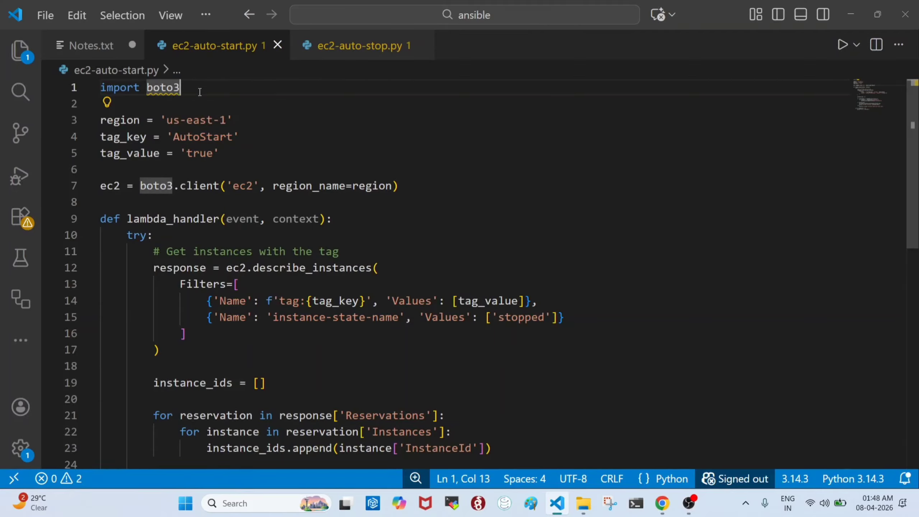
click(168, 120)
- Switch to Chrome and copy the Mumbai region code ap-south-1 from the EC2 Instances page address
key(alt+Tab)
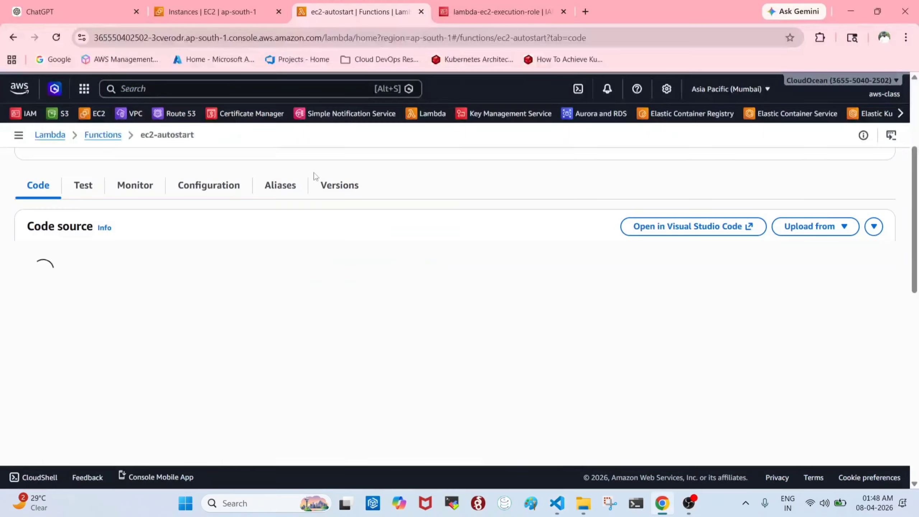
click(212, 12)
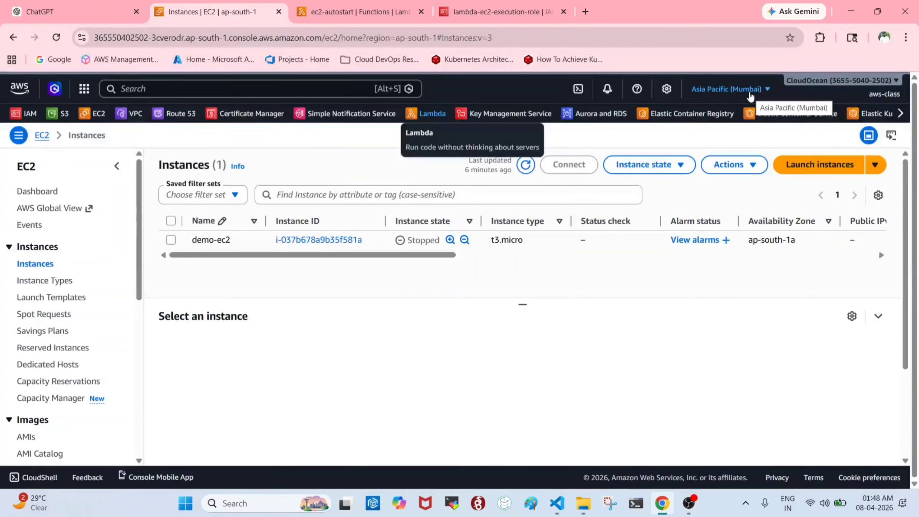
click(749, 95)
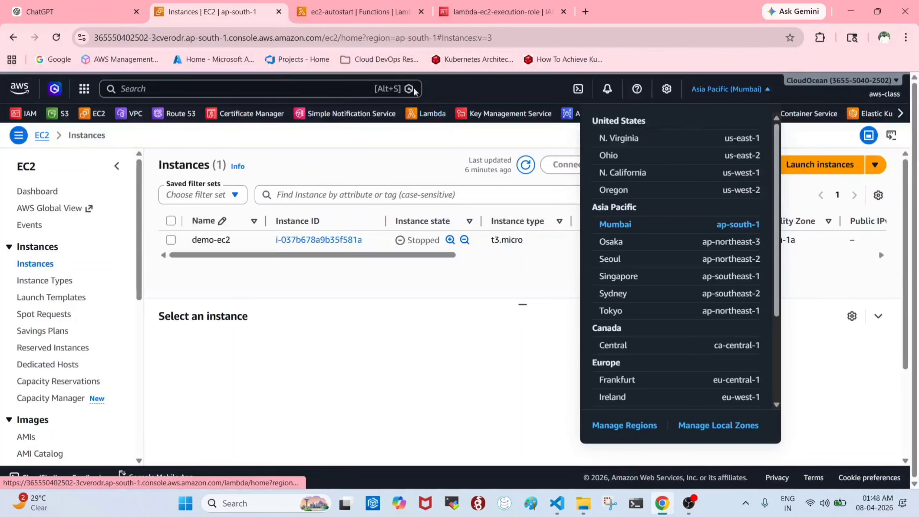
click(397, 36)
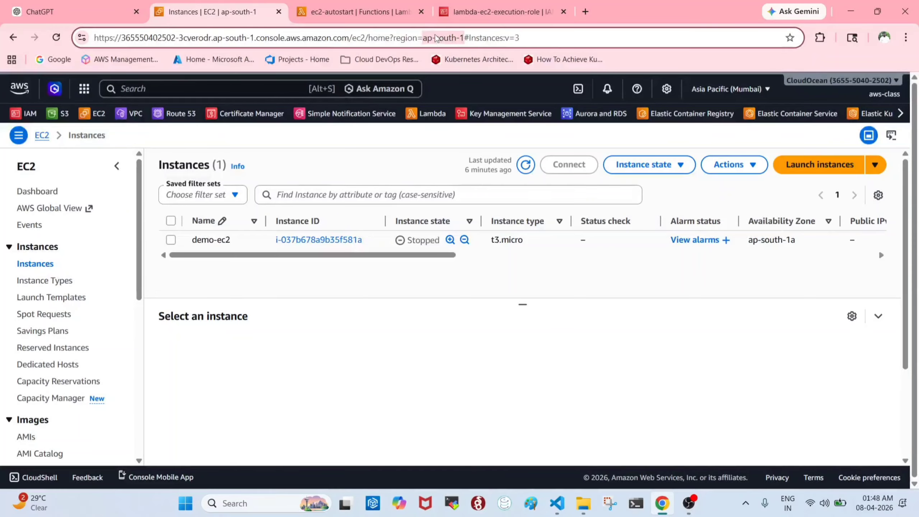
- Switch to VS Code and set the region value in ec2-auto-start.py to 'ap-south-1'
key(alt+Tab)
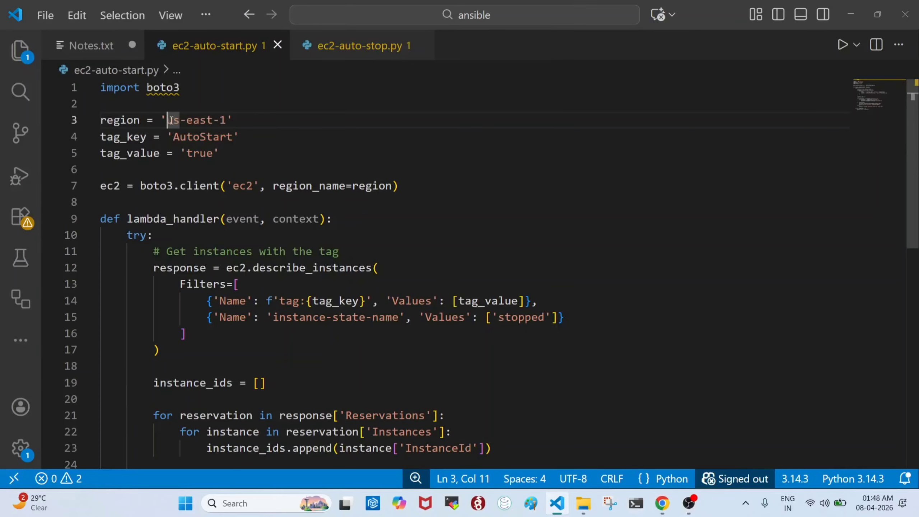
drag(167, 120, 227, 119)
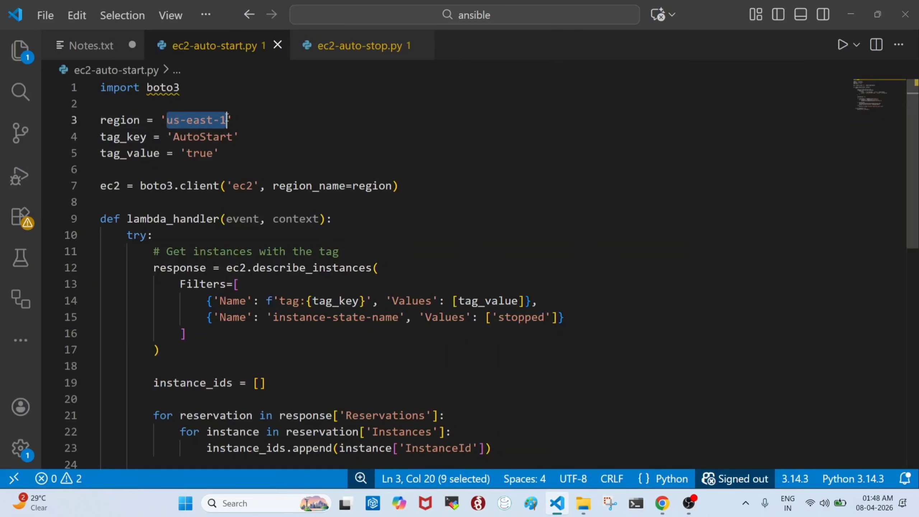
text(ap-south-1)
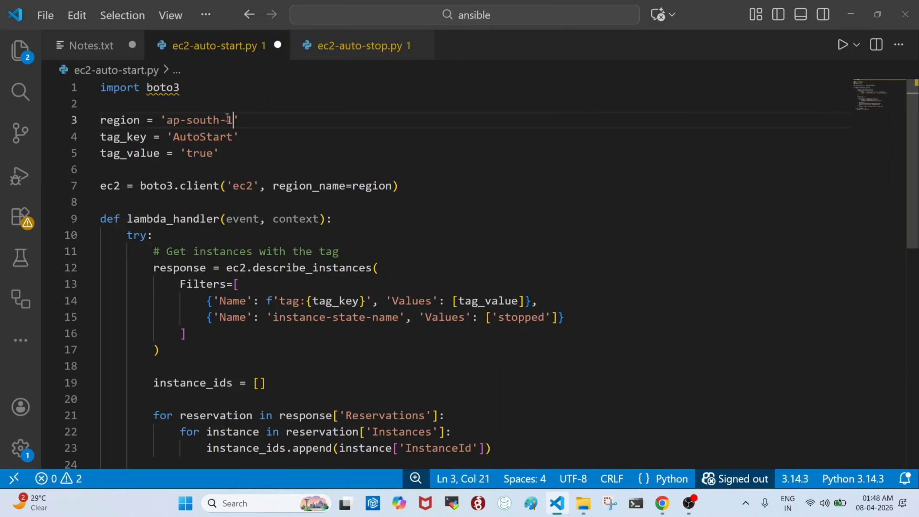
- Set the region value in ec2-auto-stop.py to 'ap-south-1'
click(361, 46)
click(173, 119)
drag(173, 120, 226, 119)
text(ap-south-1)
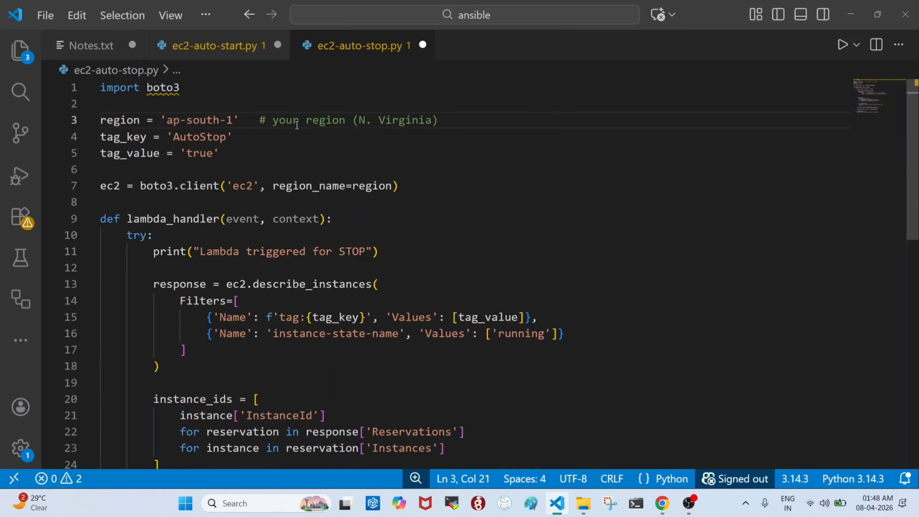
- Delete the N. Virginia comment after the region value in ec2-auto-stop.py and save both scripts
click(214, 45)
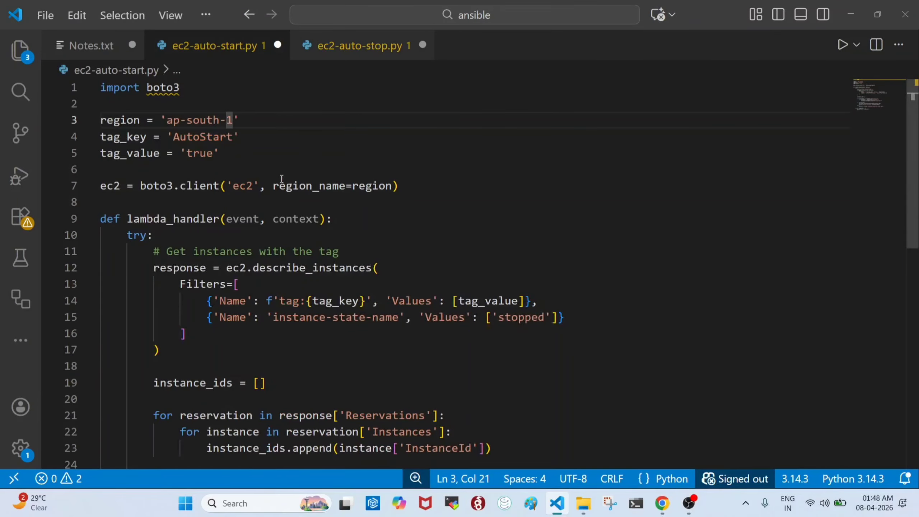
click(324, 51)
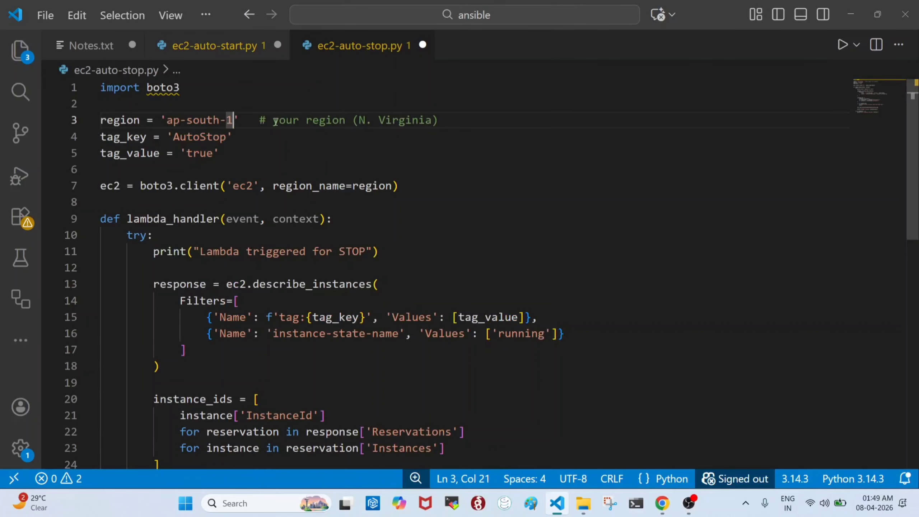
drag(260, 121, 450, 115)
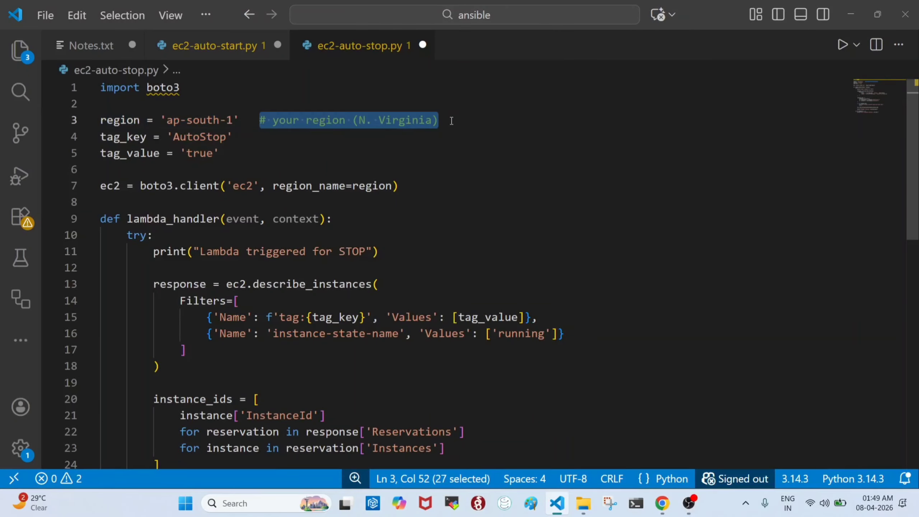
key(BackSpace)
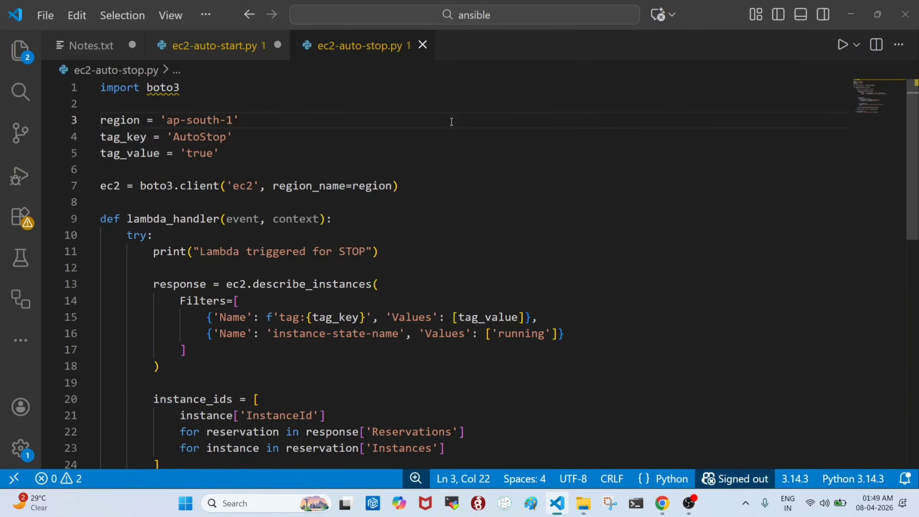
click(233, 51)
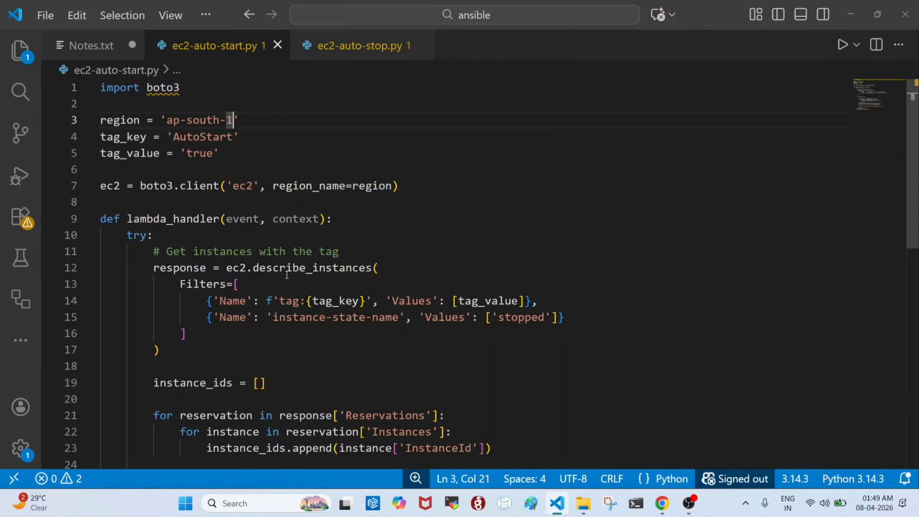
- Review ec2-auto-start.py, examining the tag key and value filter, the stopped-state filter and the instance start logic
click(226, 152)
scroll(258, 181, down, 1)
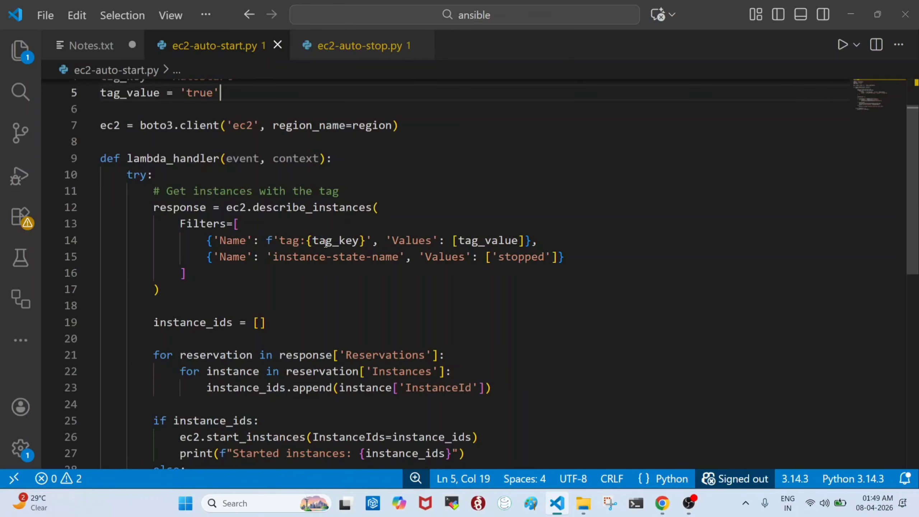
drag(312, 240, 366, 240)
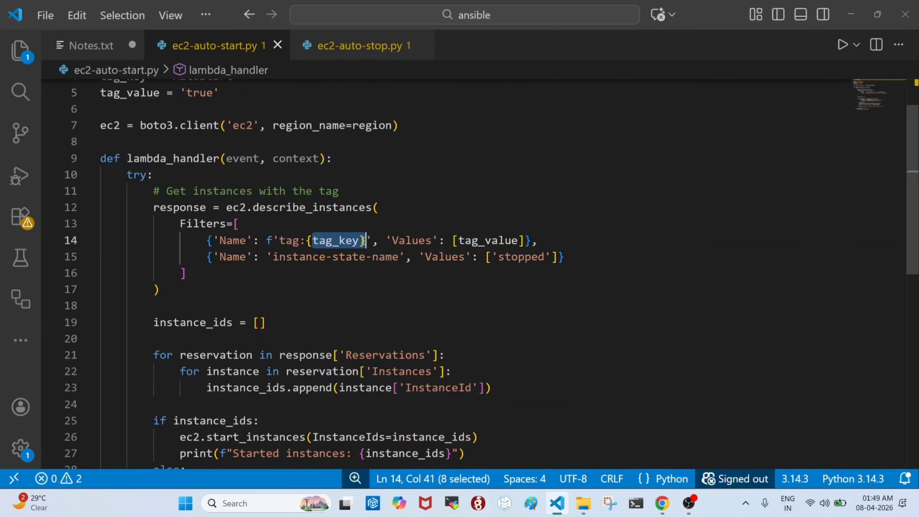
drag(460, 240, 519, 240)
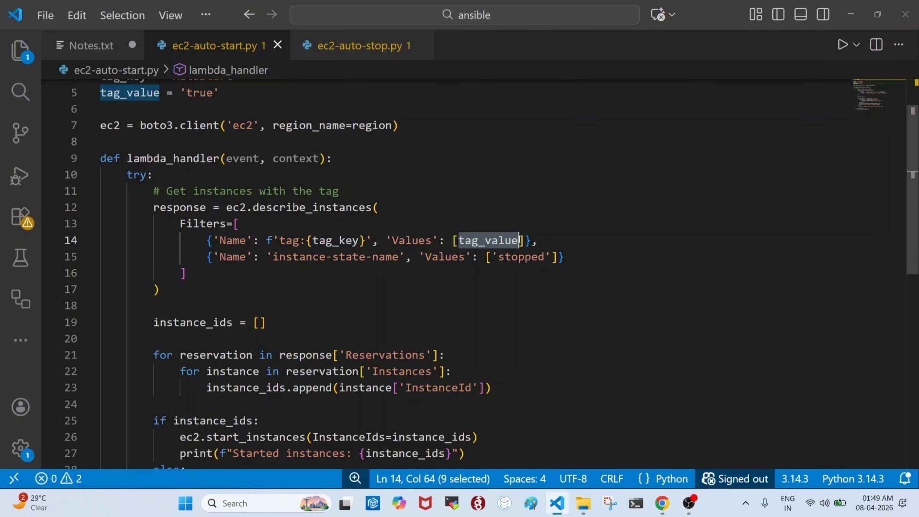
scroll(347, 249, down, 1)
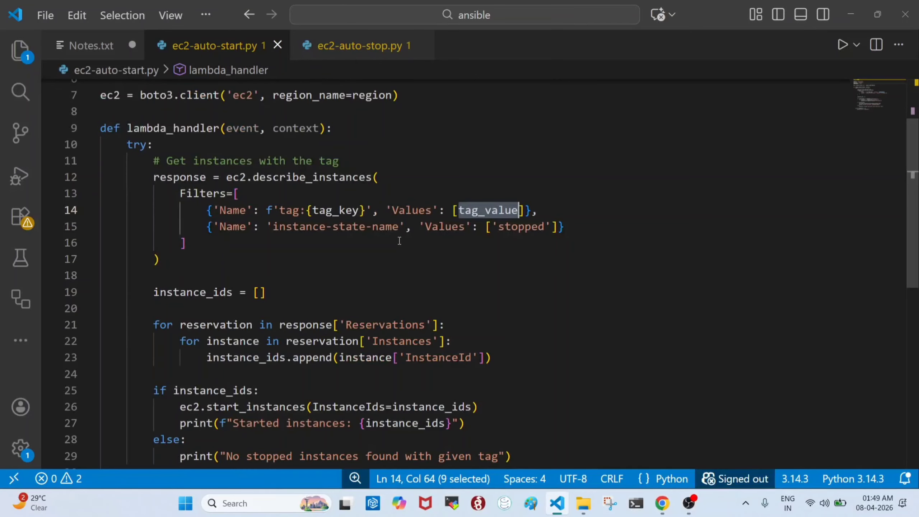
scroll(468, 236, up, 1)
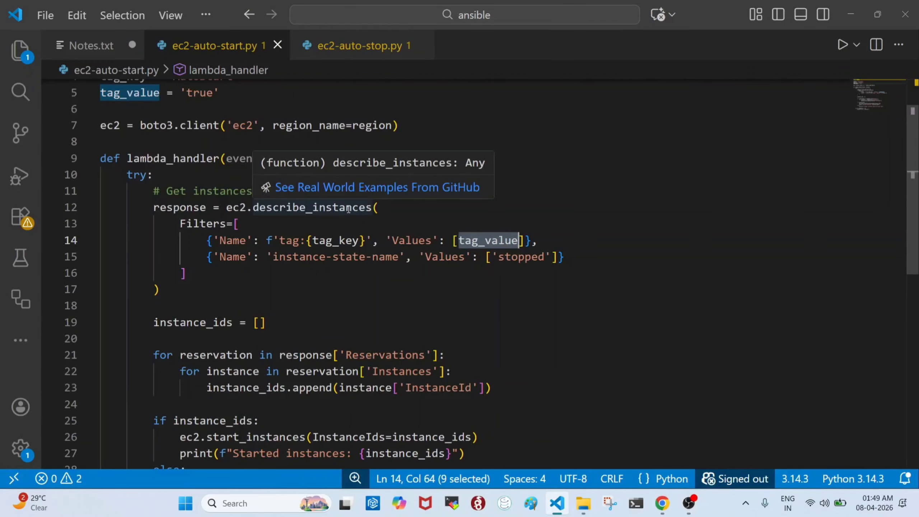
scroll(348, 209, down, 4)
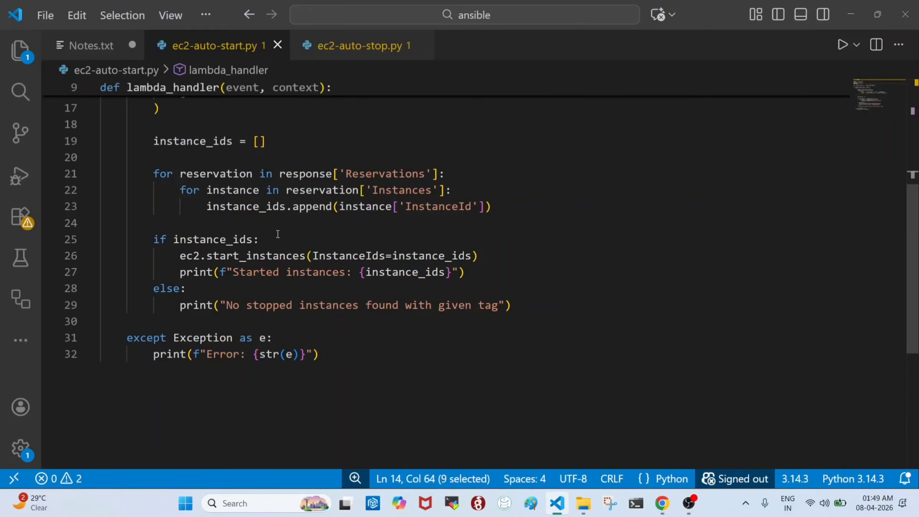
drag(232, 271, 347, 271)
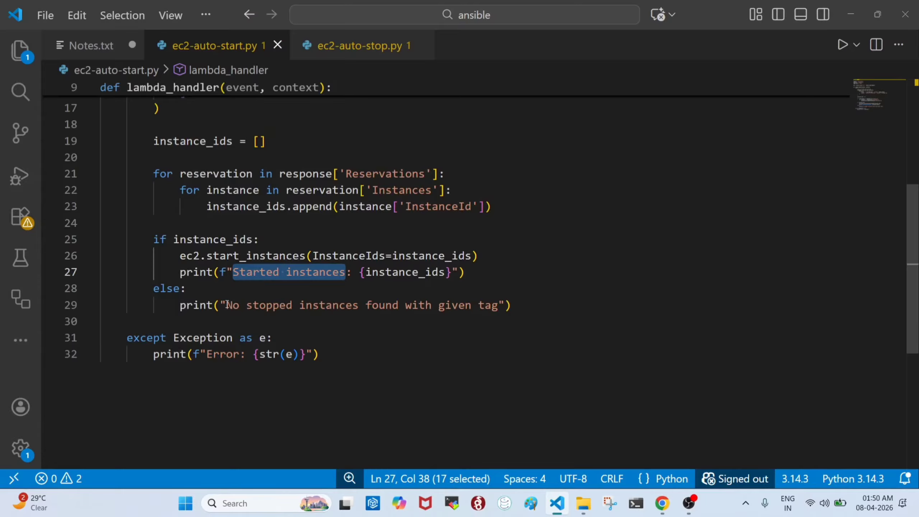
scroll(426, 306, up, 5)
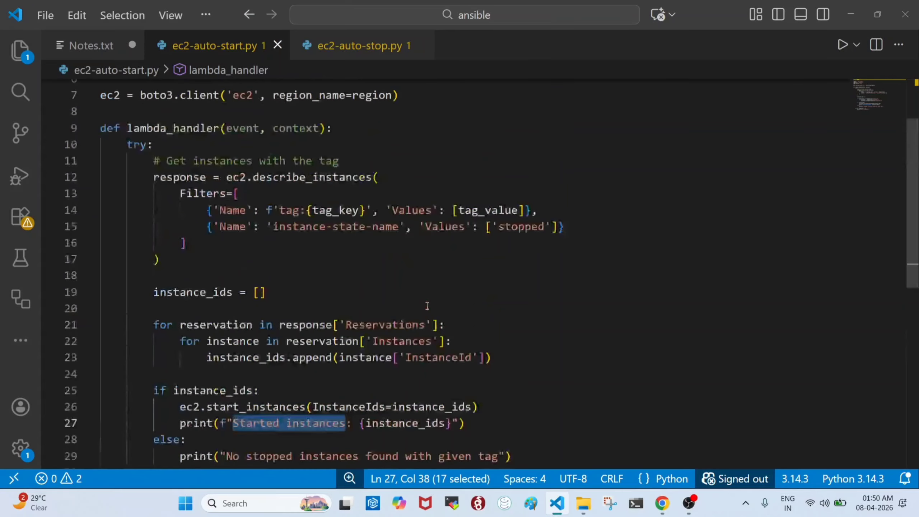
scroll(426, 306, up, 1)
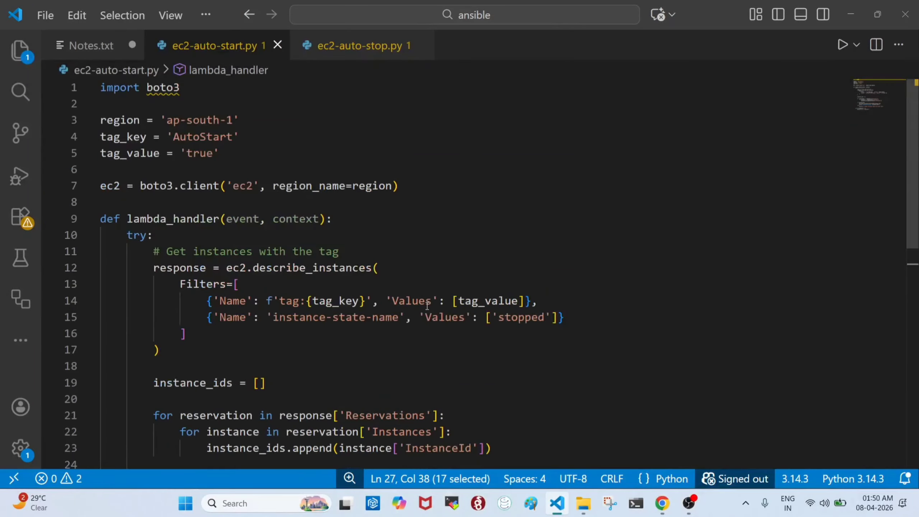
- Copy the whole ec2-auto-start.py script and replace the default lambda_function.py code of ec2-autostart in Chrome with it
click(383, 203)
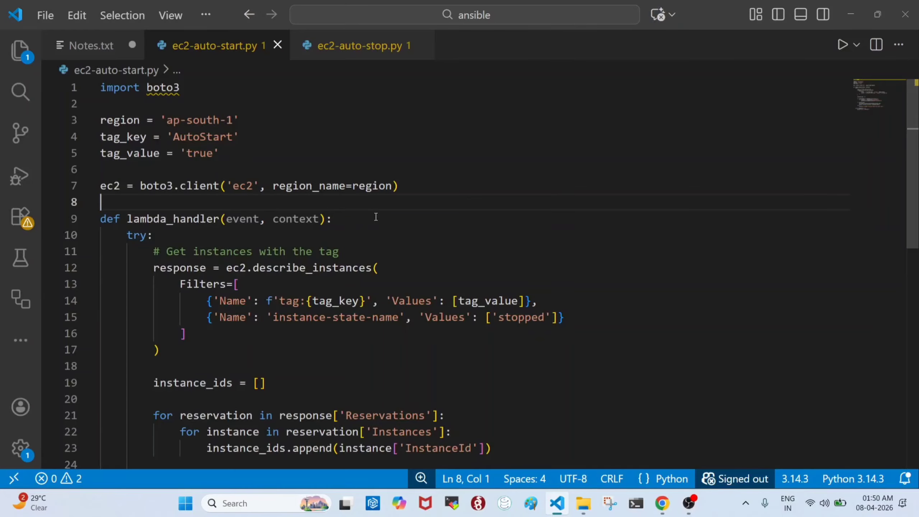
key(ctrl+a)
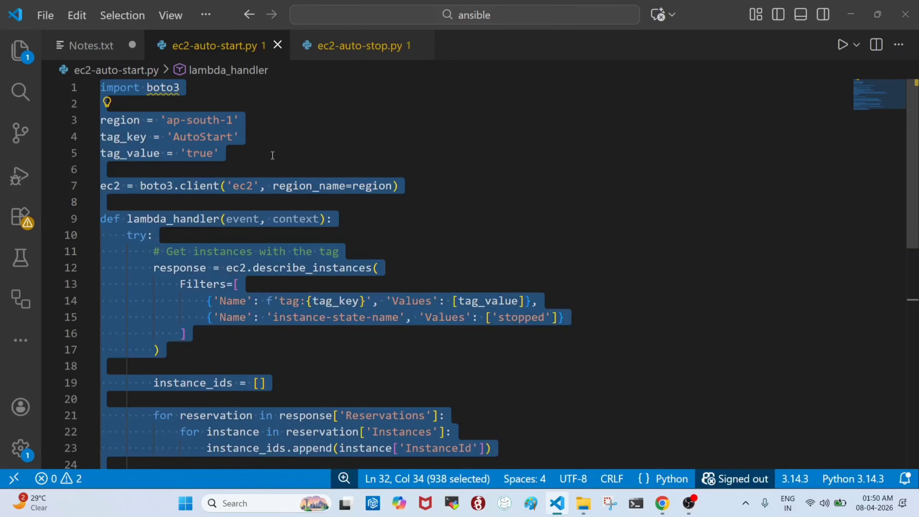
key(alt+Tab)
click(358, 12)
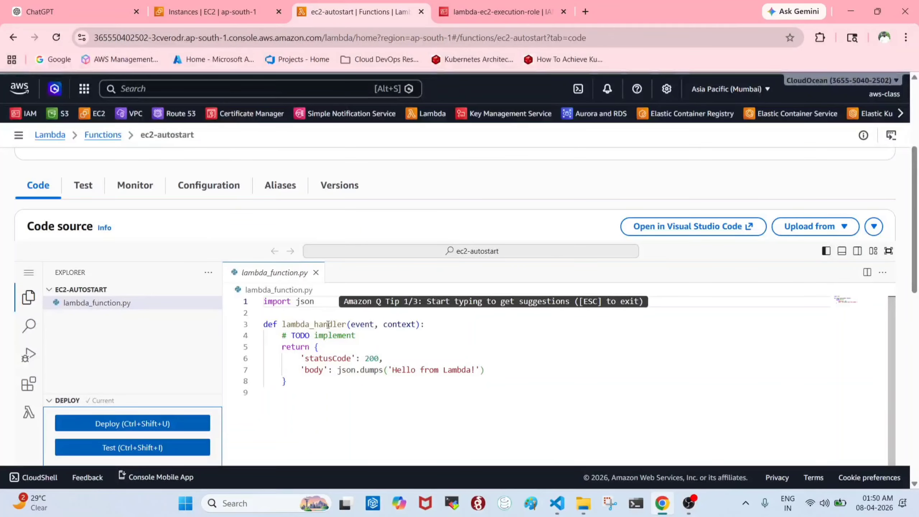
click(287, 381)
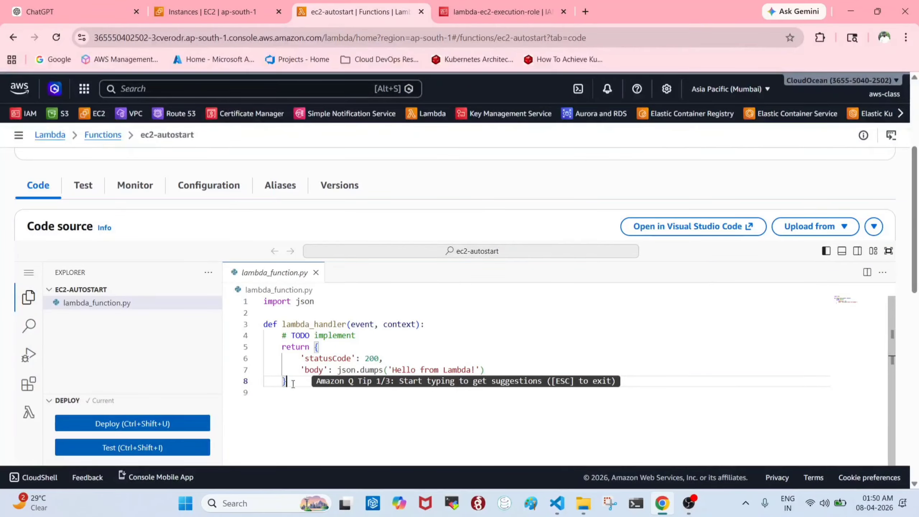
key(ctrl+a)
key(BackSpace)
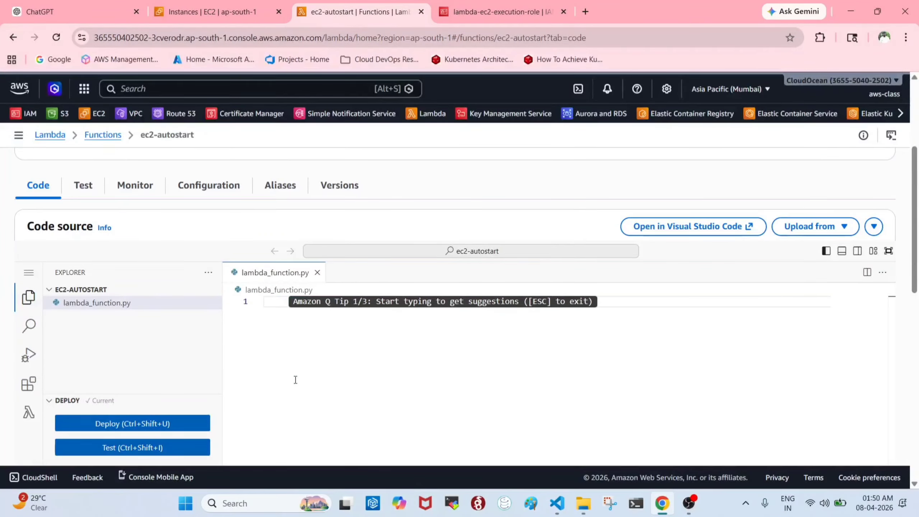
key(ctrl+v)
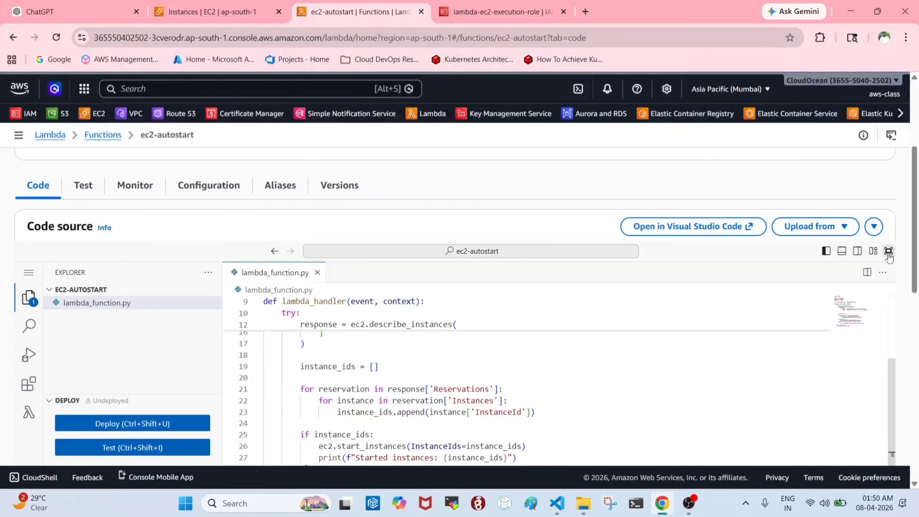
- Check the pasted code in the full-screen editor, deploy ec2-autostart and return to the normal function page
click(888, 251)
scroll(358, 256, up, 5)
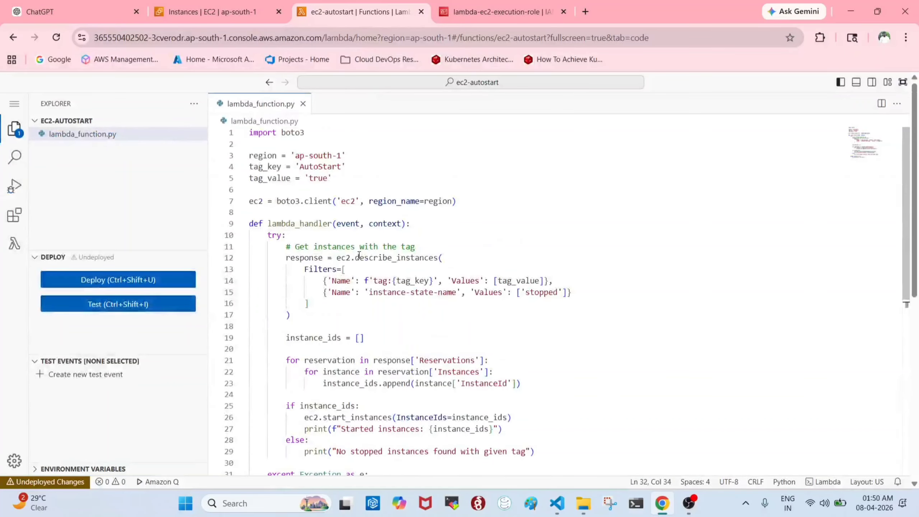
scroll(359, 255, down, 3)
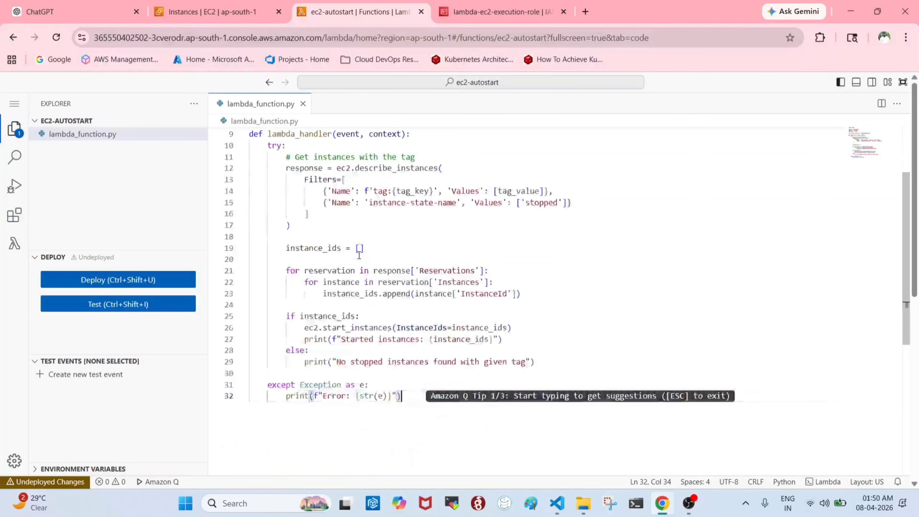
scroll(297, 253, up, 3)
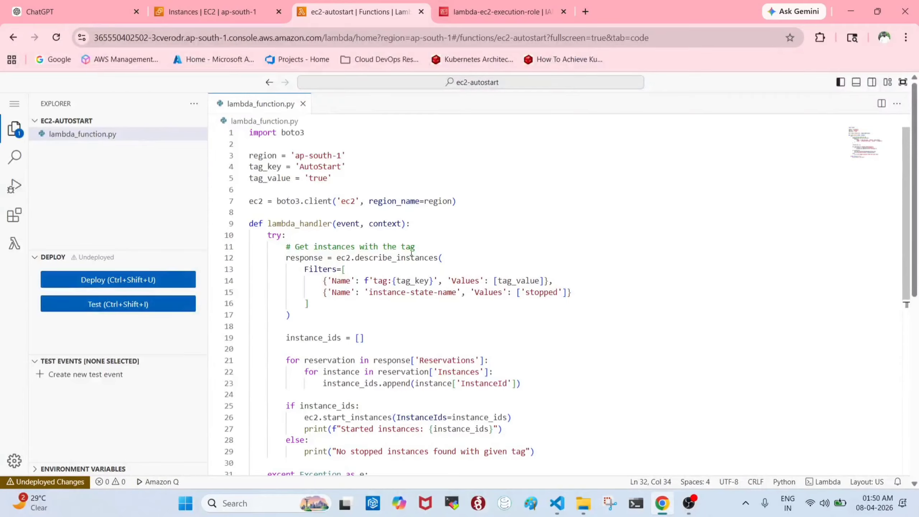
click(108, 285)
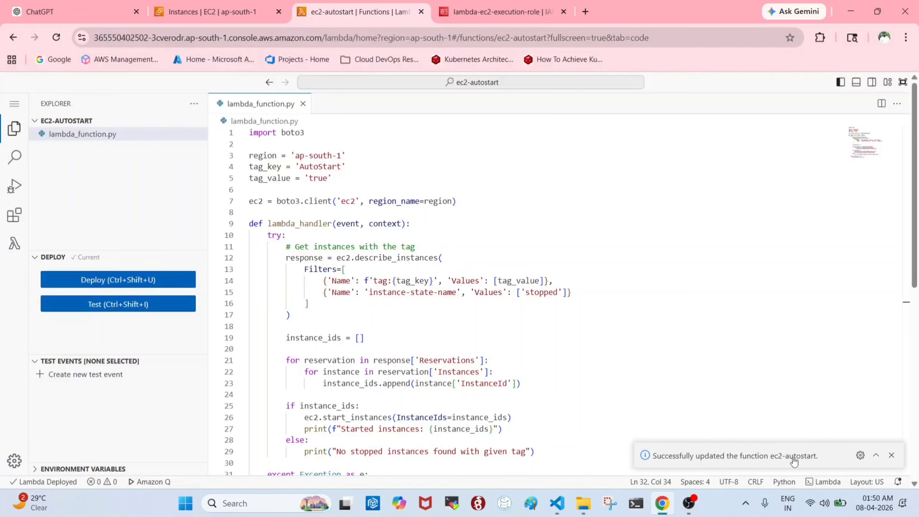
click(897, 79)
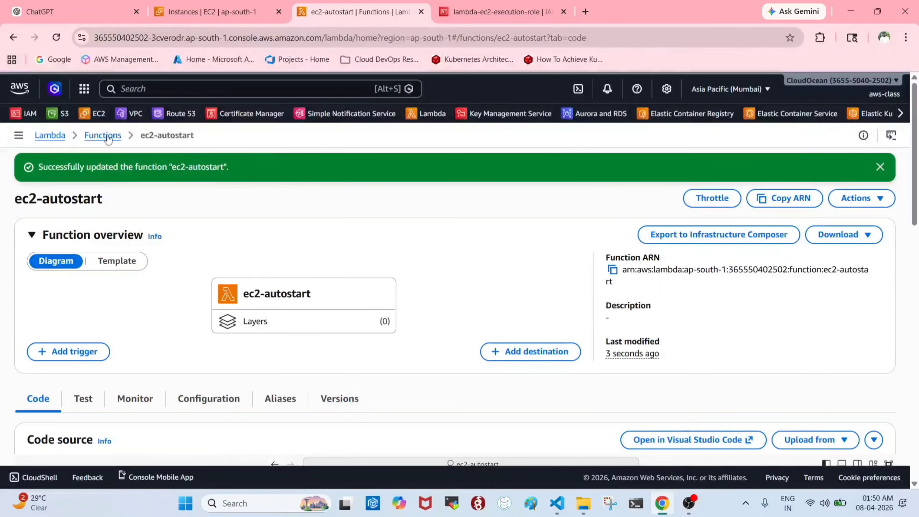
- Open the ec2-autostop function from the Lambda functions list, and switch to ec2-auto-stop.py in VS Code
click(101, 139)
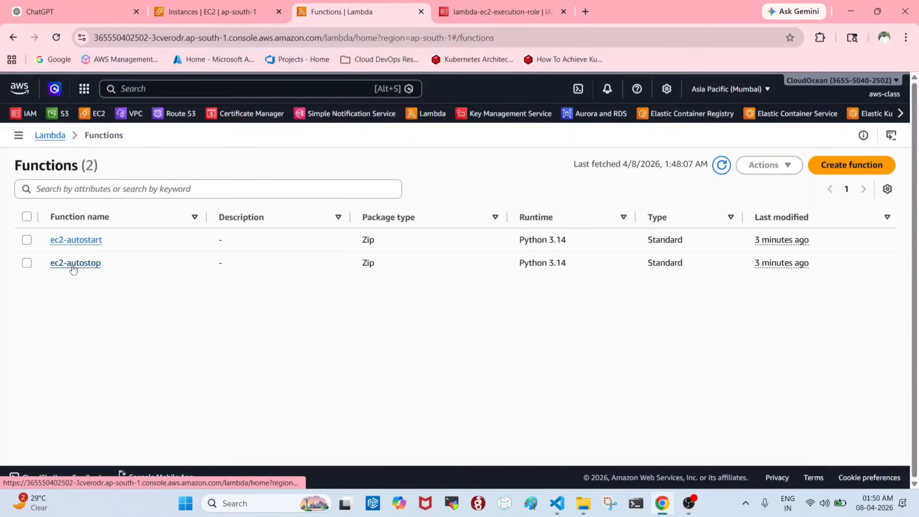
click(76, 262)
key(alt+Tab)
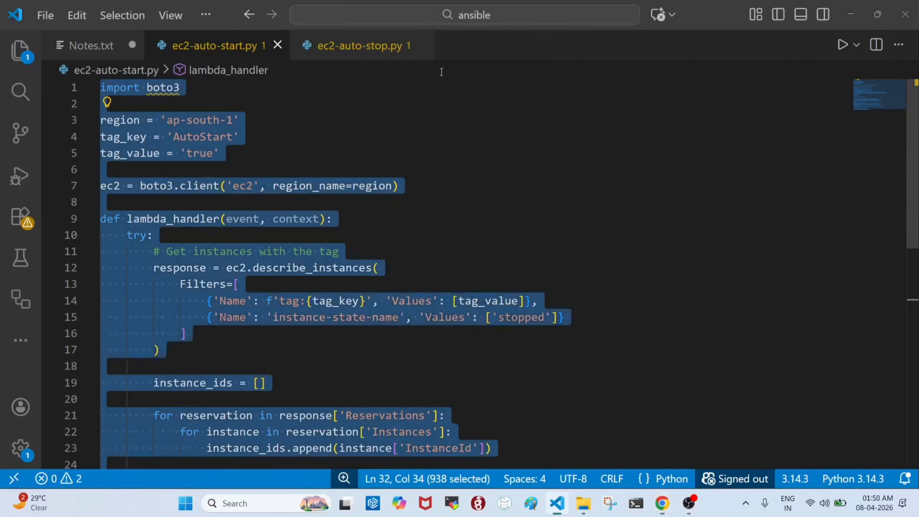
click(363, 45)
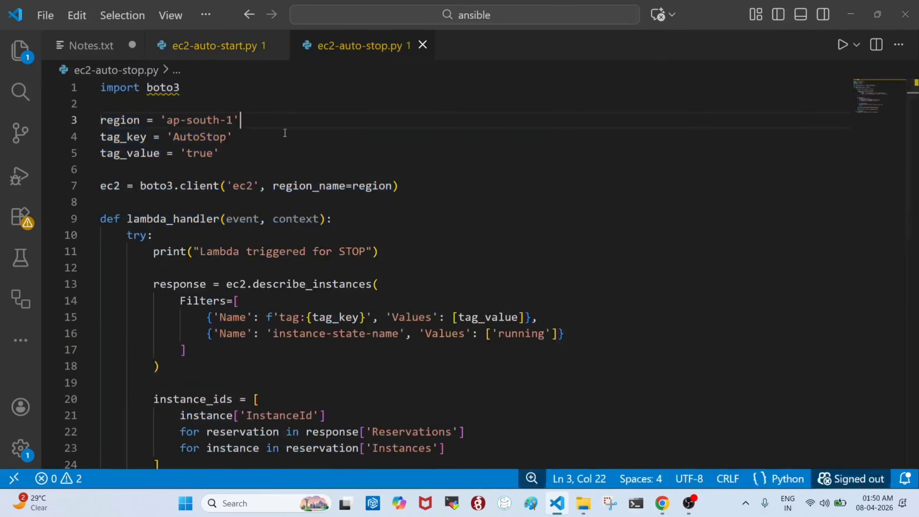
- Review ec2-auto-stop.py, examining the tag key and value, the running-state filter, the instance stop logic and the error handling
scroll(282, 121, down, 1)
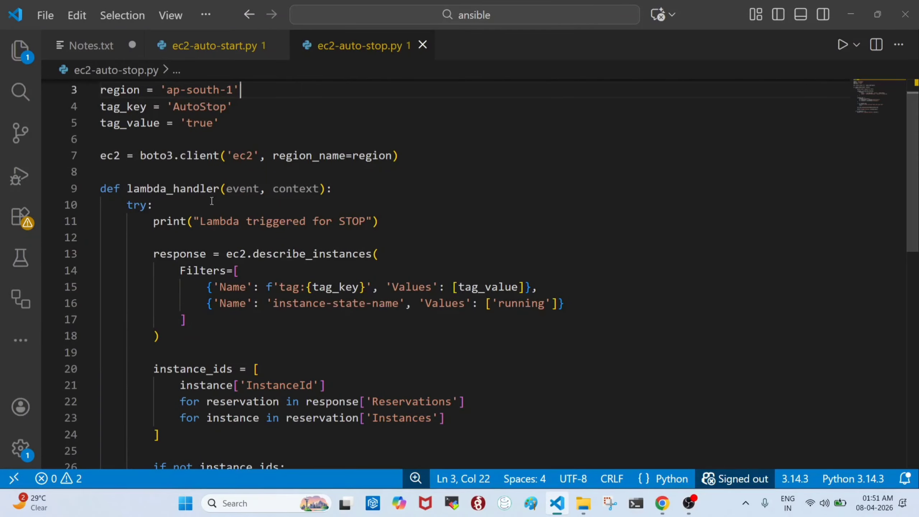
mouse_move(164, 115)
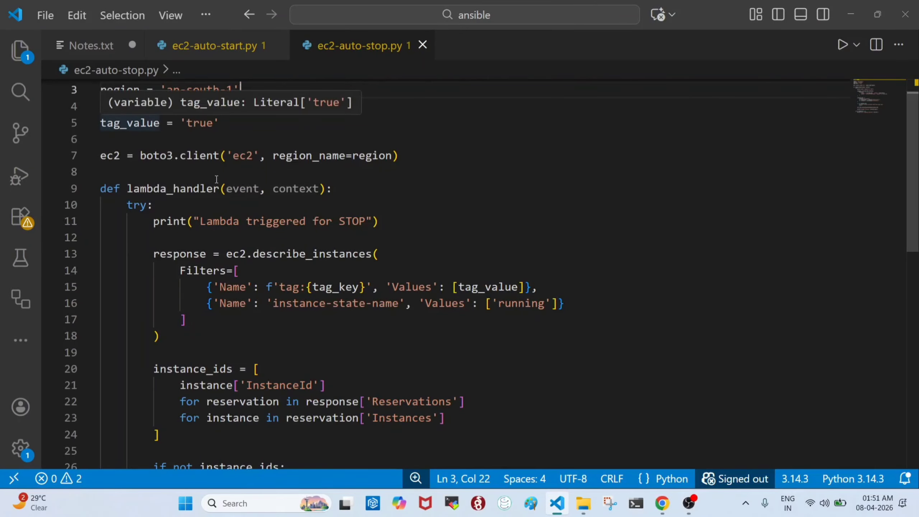
click(240, 122)
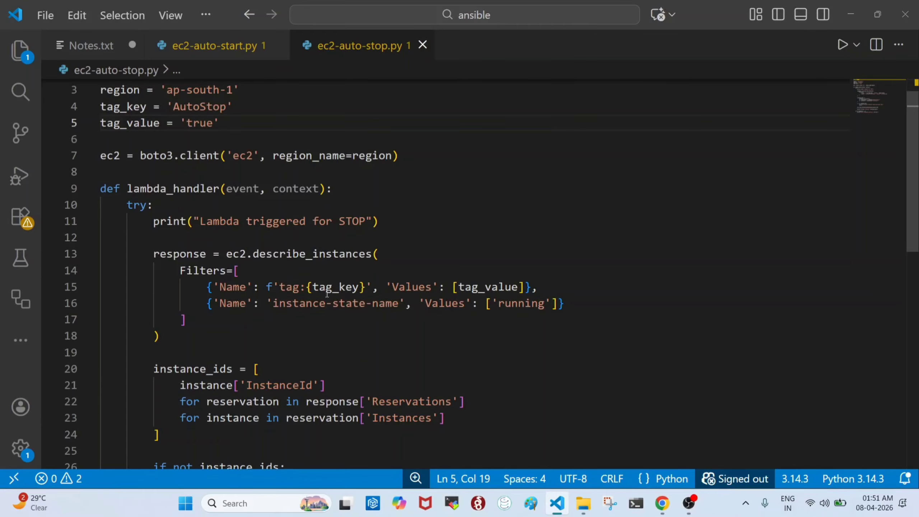
scroll(419, 289, down, 2)
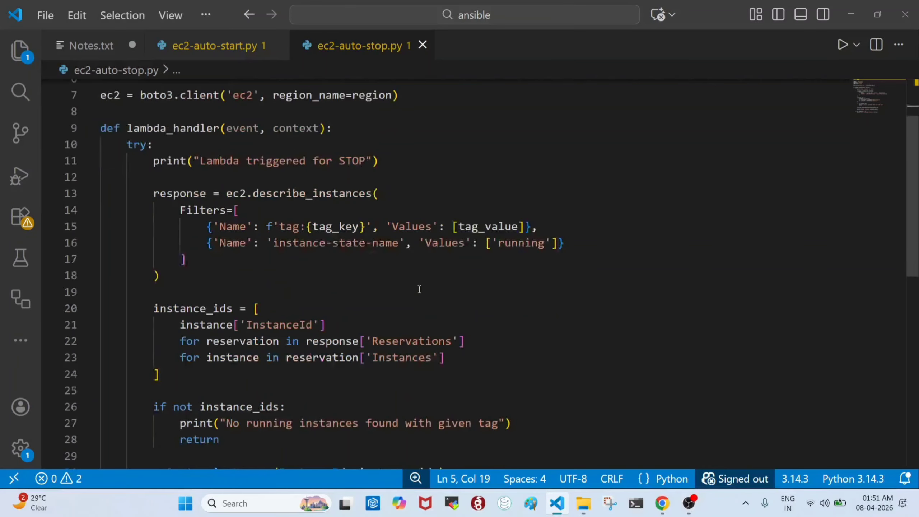
scroll(376, 330, down, 1)
scroll(381, 340, down, 4)
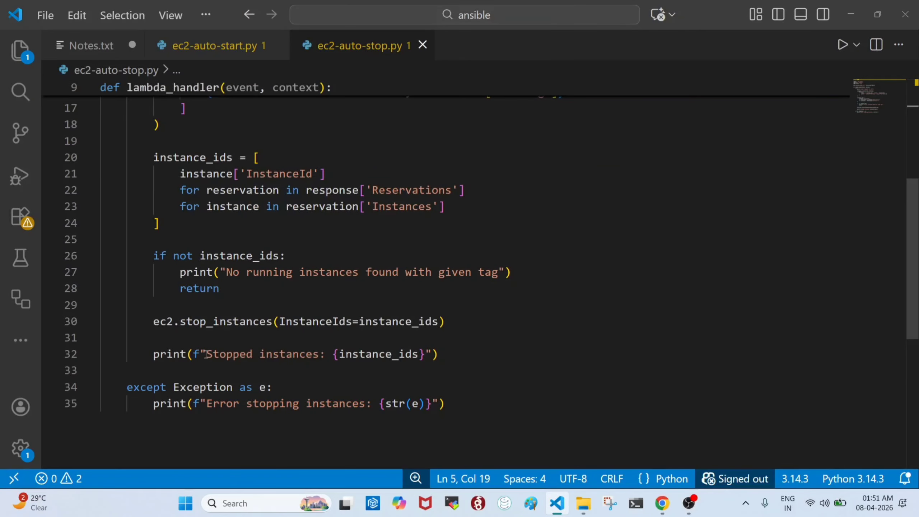
drag(206, 354, 320, 354)
scroll(253, 361, down, 1)
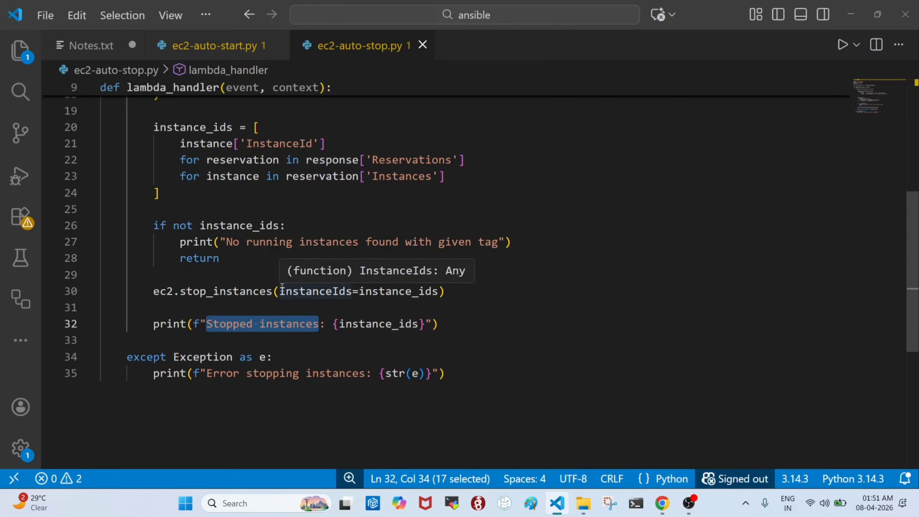
scroll(296, 279, up, 3)
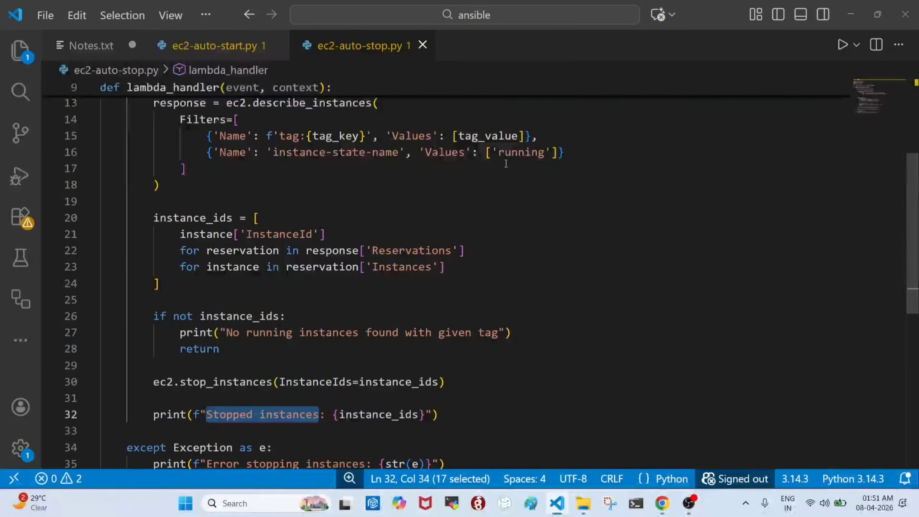
scroll(213, 354, down, 4)
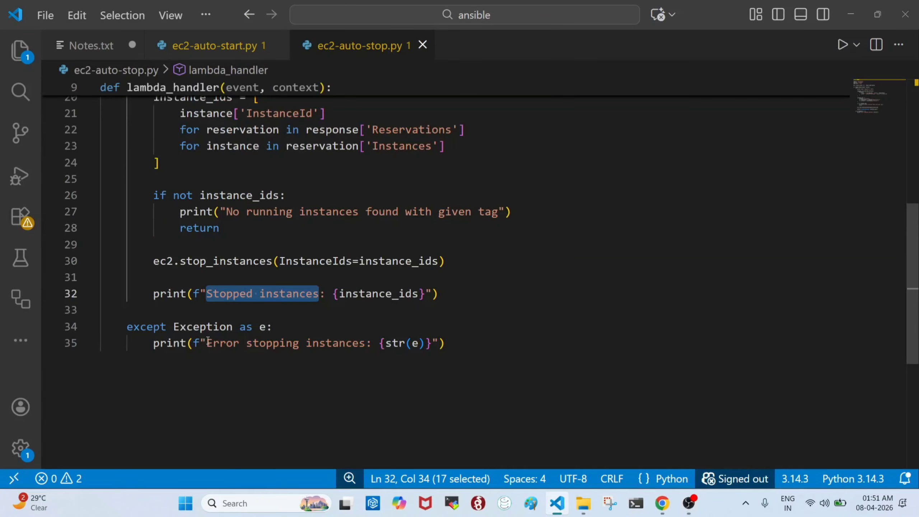
scroll(343, 341, up, 8)
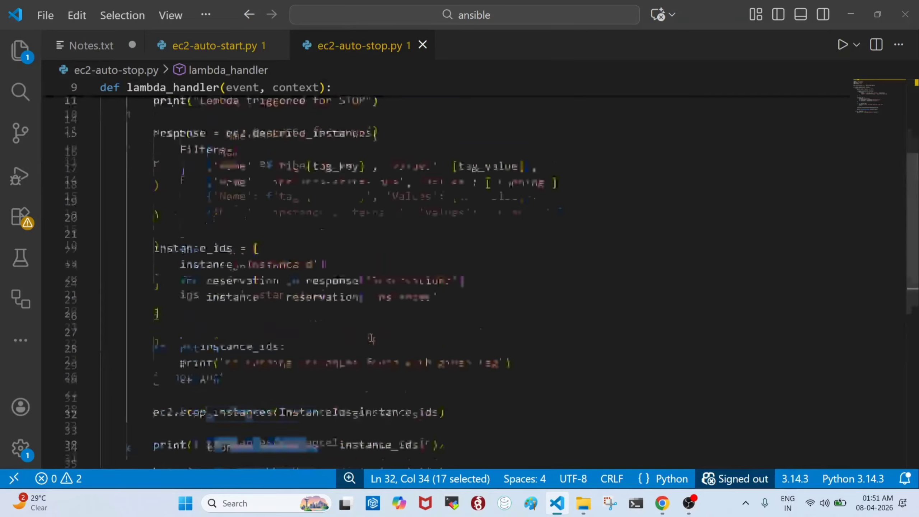
- Copy the whole ec2-auto-stop.py script and replace the default lambda_function.py code of ec2-autostop in Chrome with it, using the full-screen editor
click(293, 160)
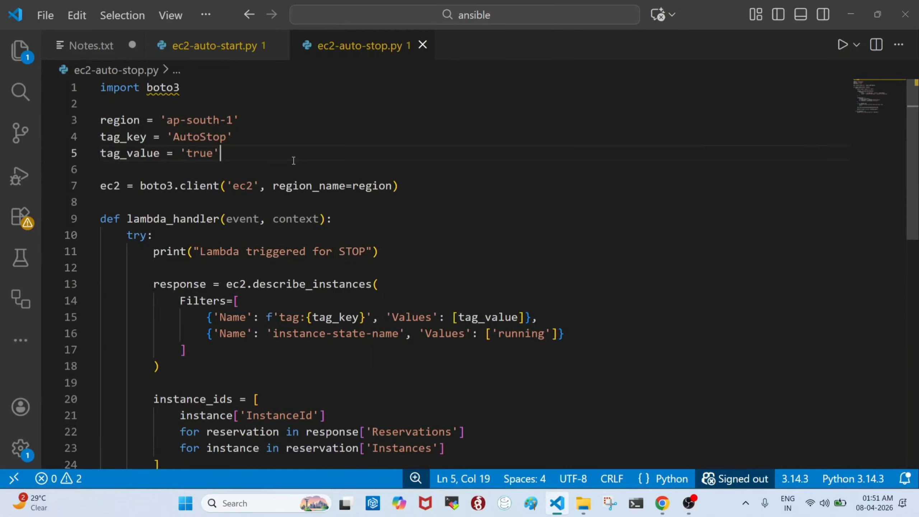
key(ctrl+a)
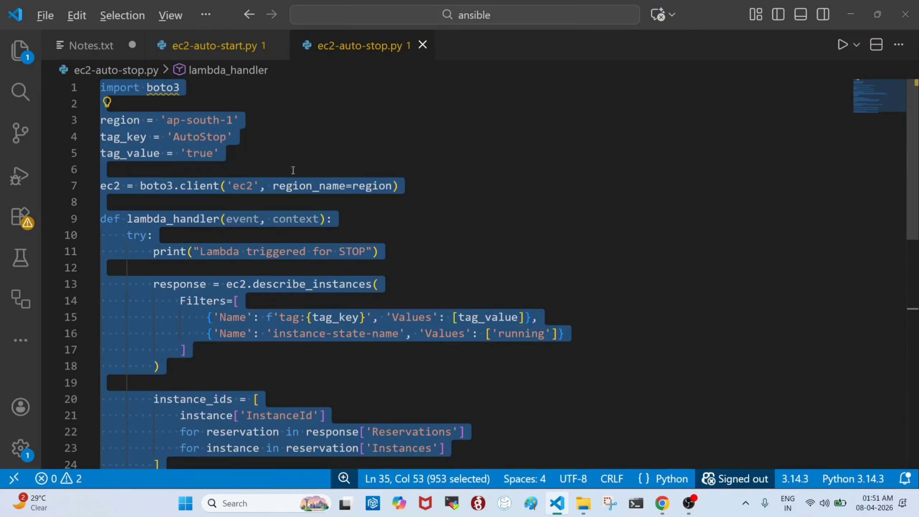
key(alt+Tab)
scroll(235, 268, down, 5)
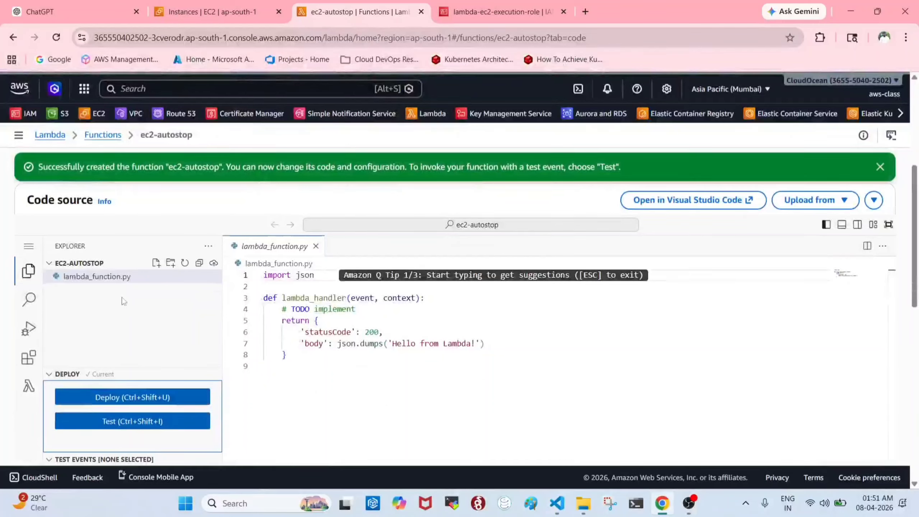
click(317, 382)
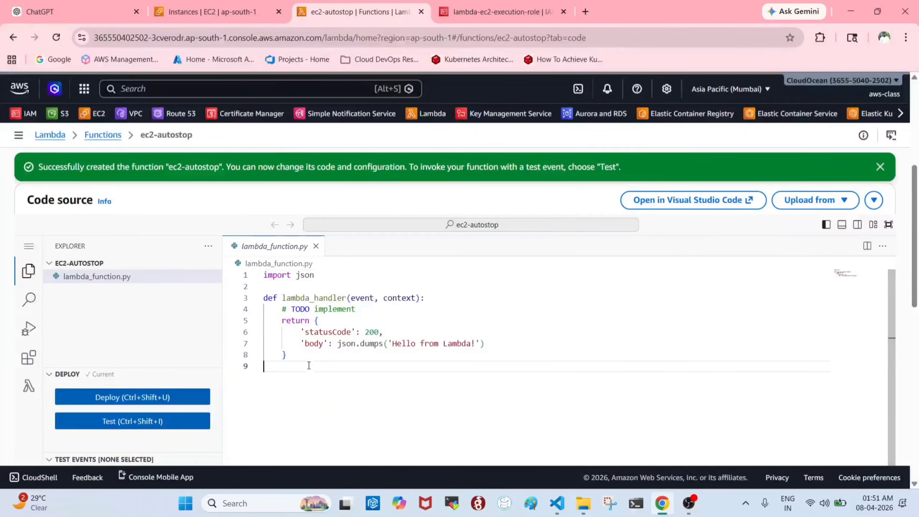
click(888, 224)
key(ctrl+a)
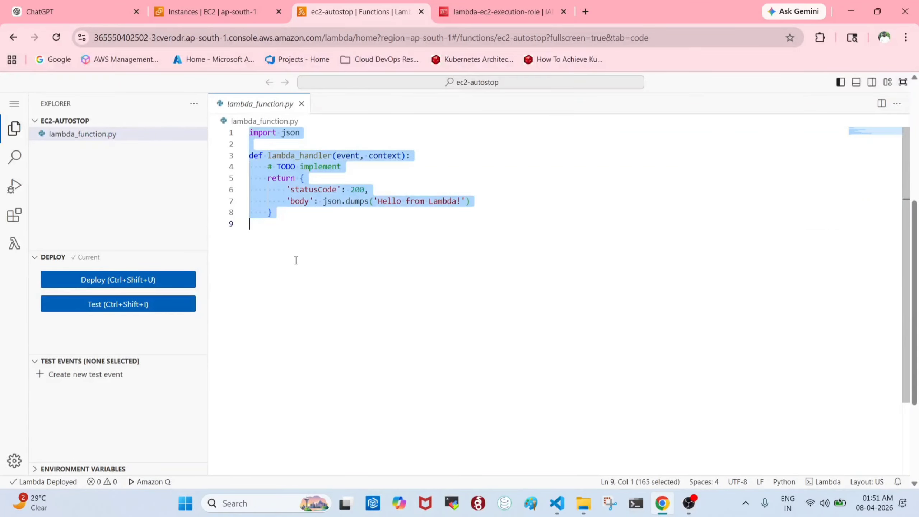
key(BackSpace)
key(ctrl+v)
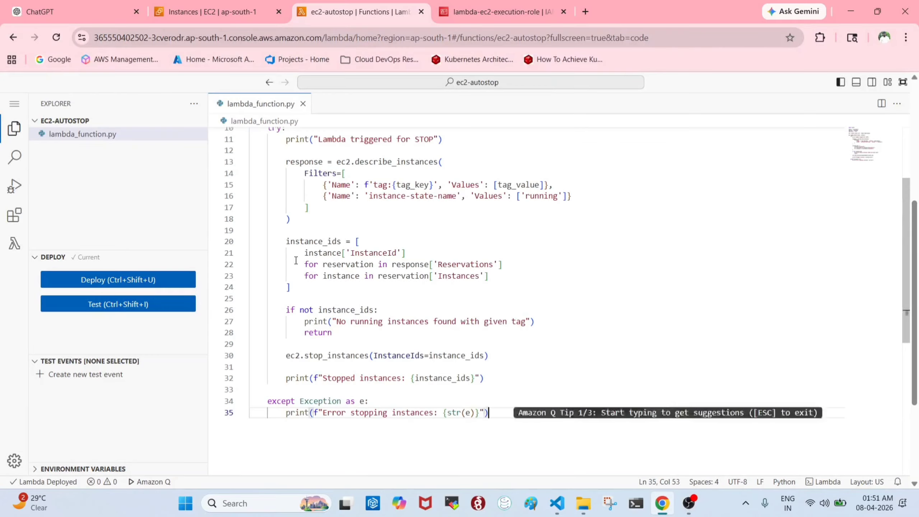
- Deploy ec2-autostop, exit the full-screen editor and return to the Lambda functions list
click(107, 282)
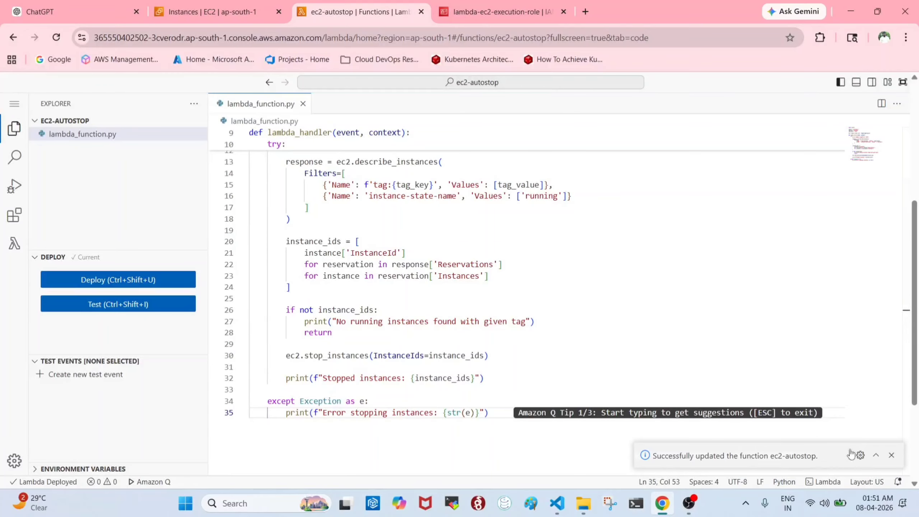
click(902, 83)
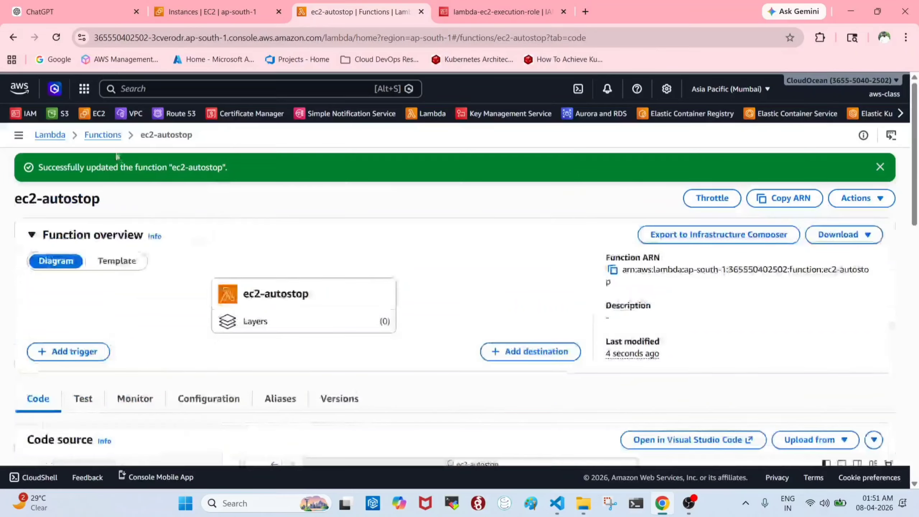
click(104, 135)
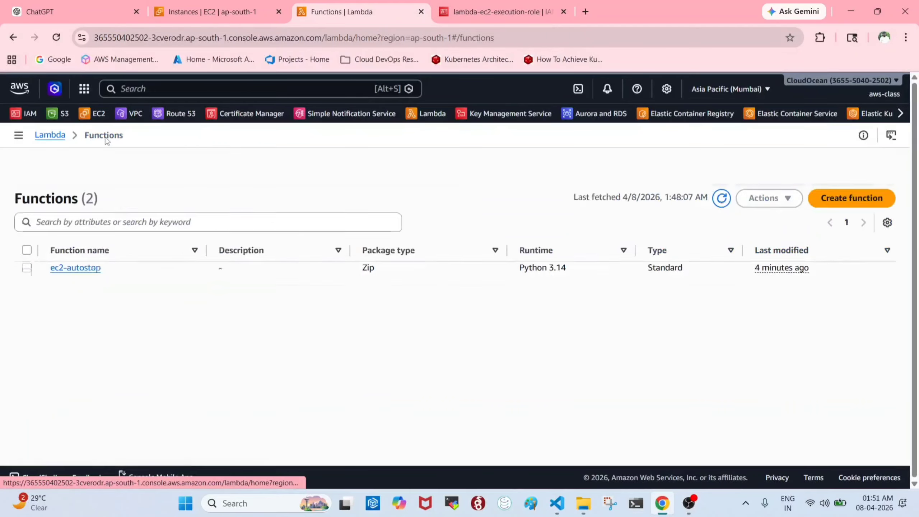
- Open ec2-autostart and check the execution role in its permissions configuration
click(87, 242)
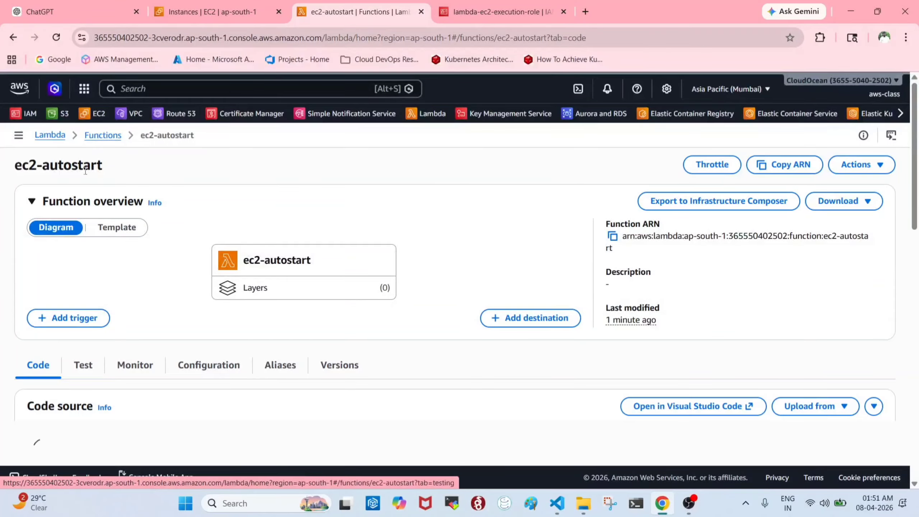
scroll(210, 376, down, 3)
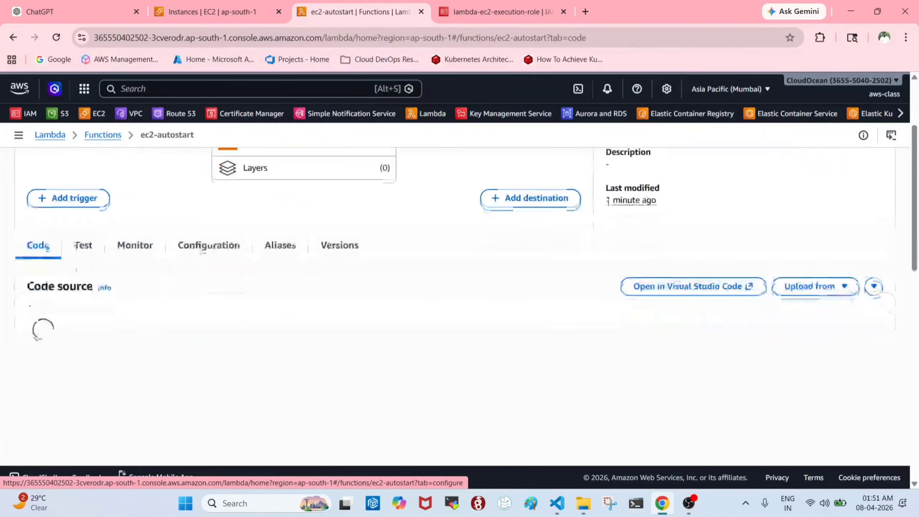
click(208, 254)
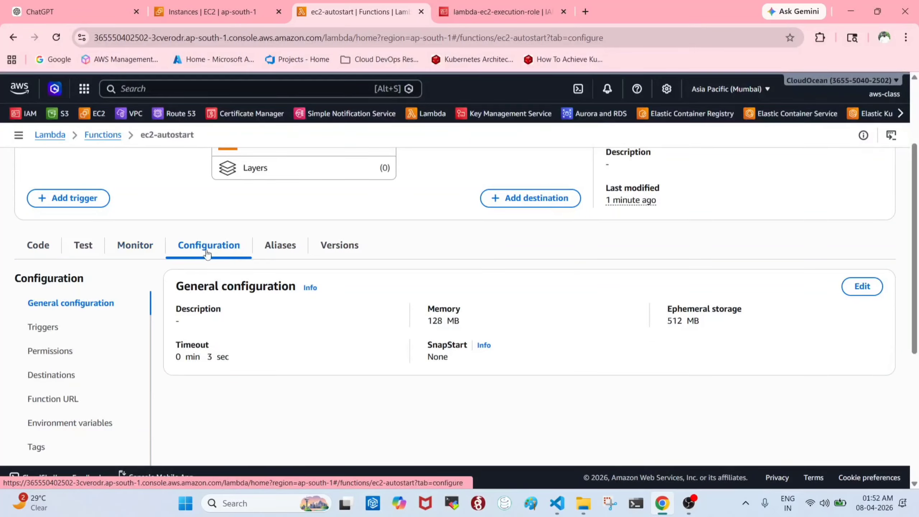
scroll(145, 262, down, 3)
click(65, 241)
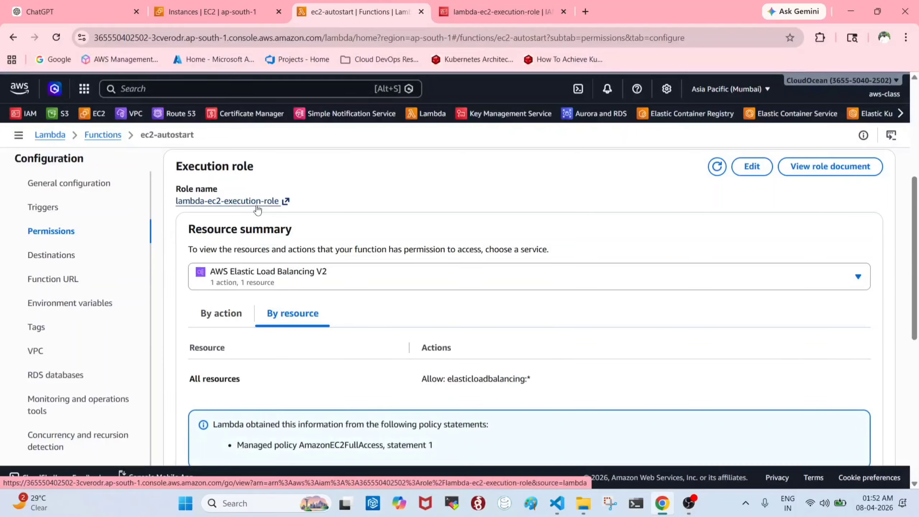
scroll(292, 275, up, 5)
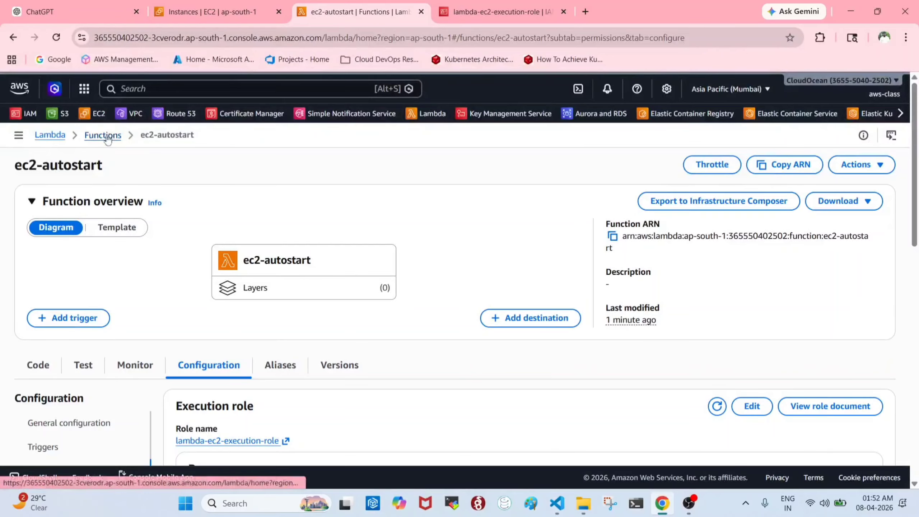
- Duplicate the ec2-autostart browser tab, open ec2-autostop in the copy and return to the ec2-autostart tab
right_click(355, 10)
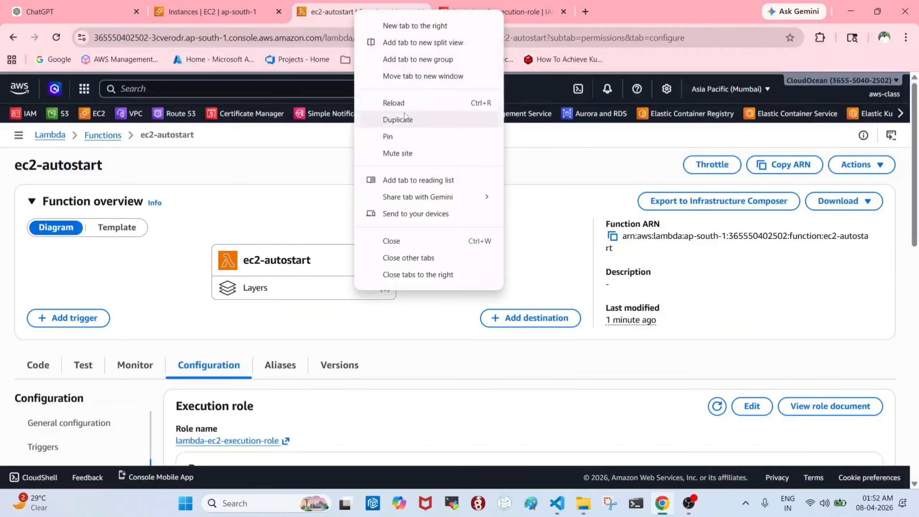
click(397, 119)
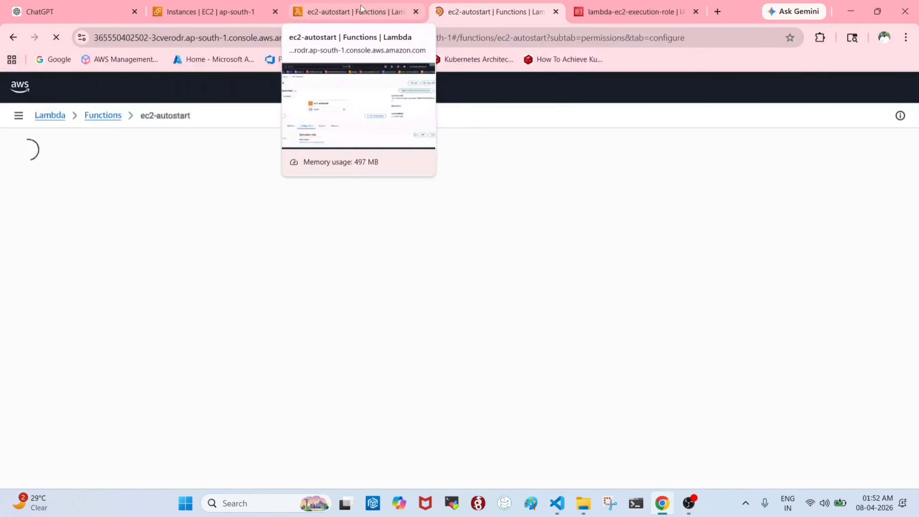
click(361, 10)
click(481, 10)
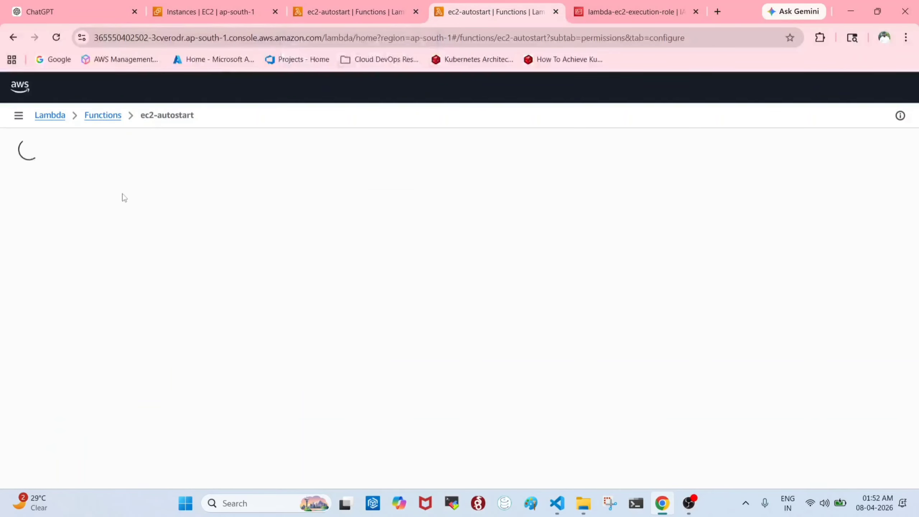
click(106, 118)
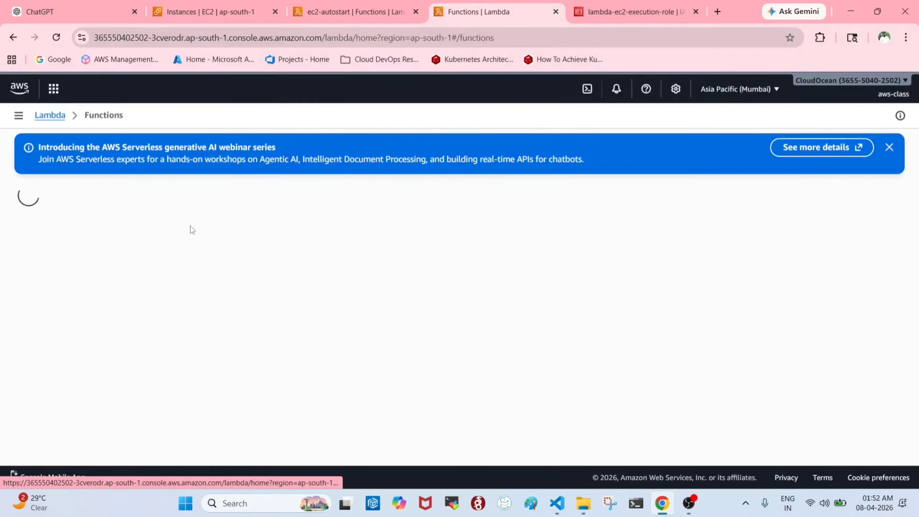
click(888, 147)
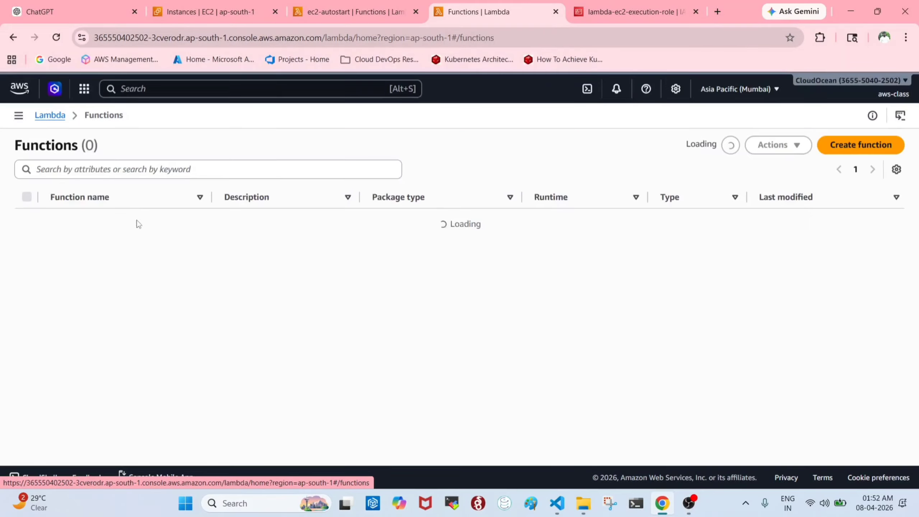
click(84, 242)
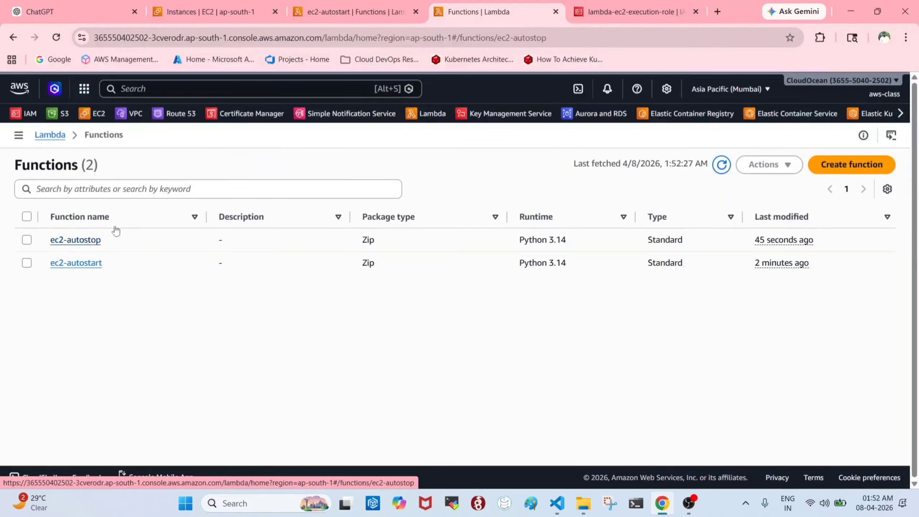
key(ctrl+shift+Tab)
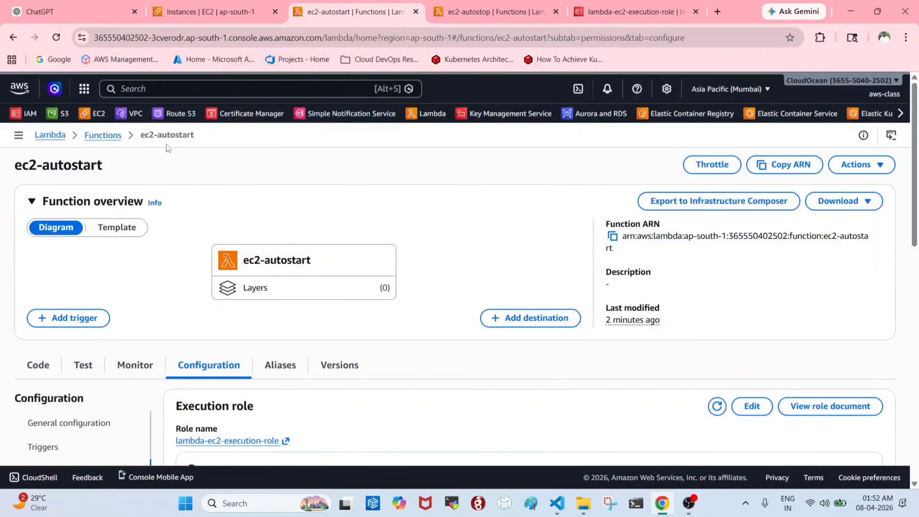
click(511, 3)
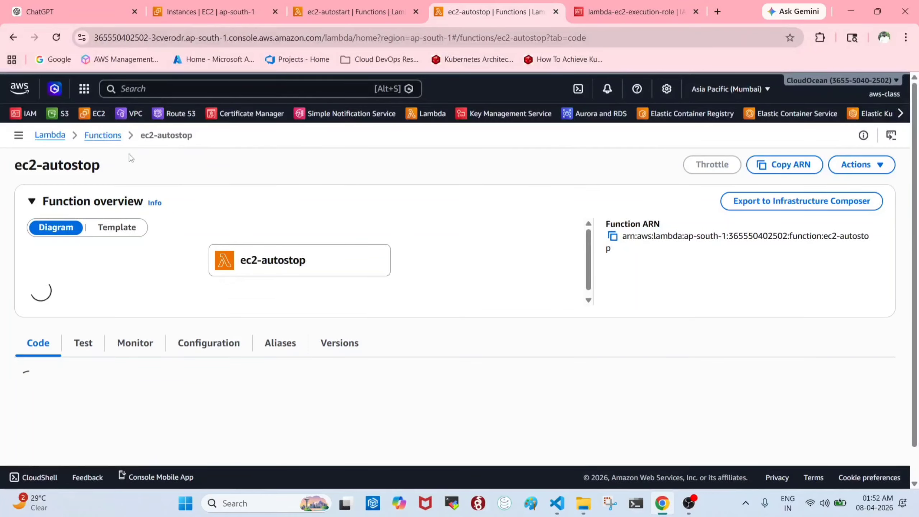
key(ctrl+shift+Tab)
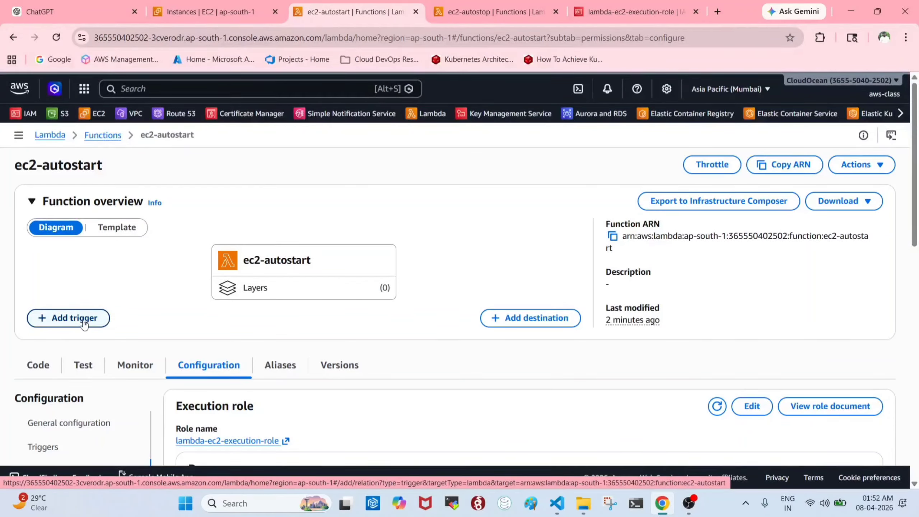
- Compare the function overviews of ec2-autostop and ec2-autostart, looking at where triggers are added
key(ctrl+Tab)
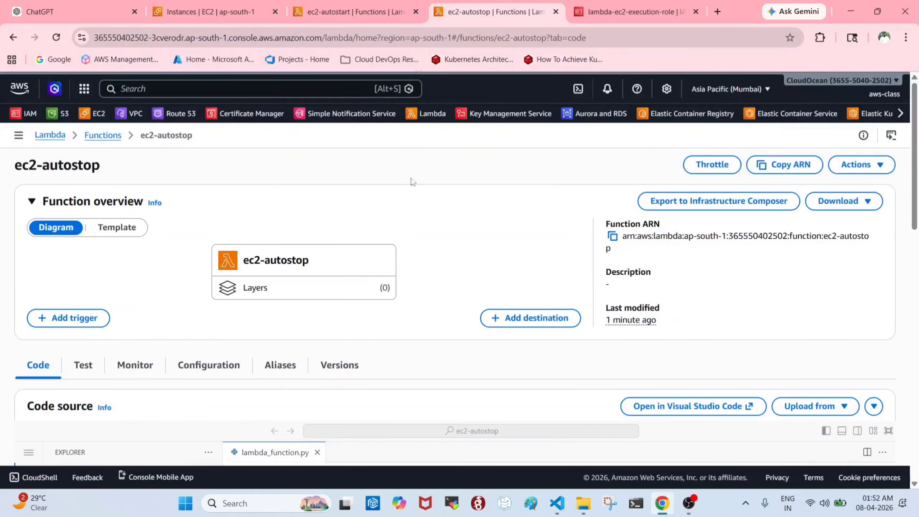
click(354, 11)
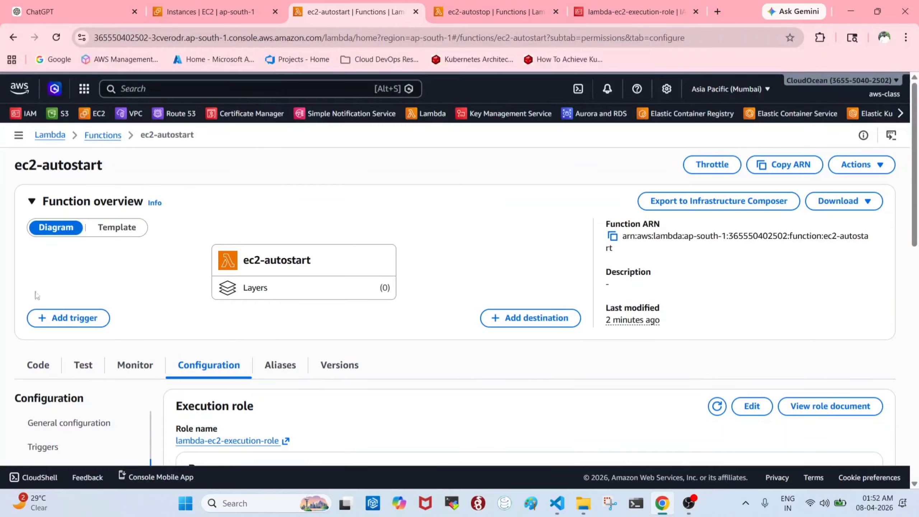
click(462, 5)
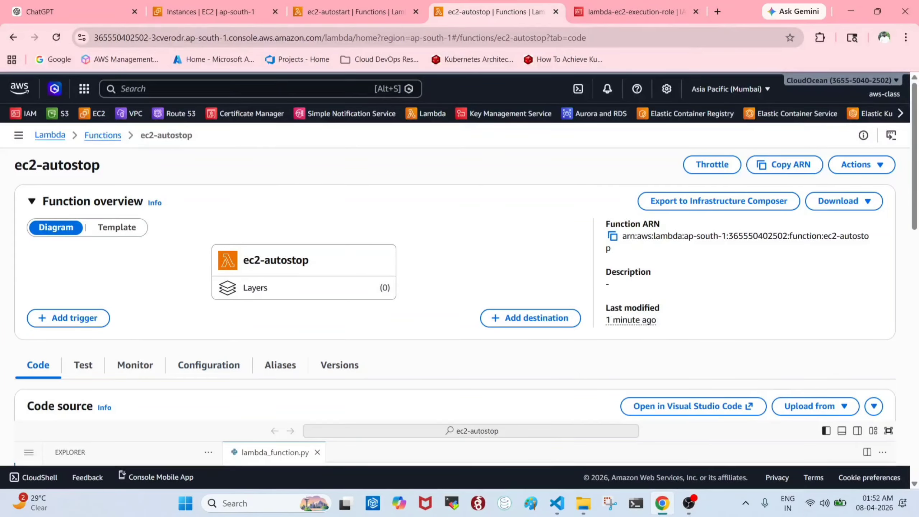
- Switch to VS Code, review section 4 of Notes.txt on the ec2-AutoStart and ec2-AutoStop event bridge rules, and return to Chrome
click(557, 503)
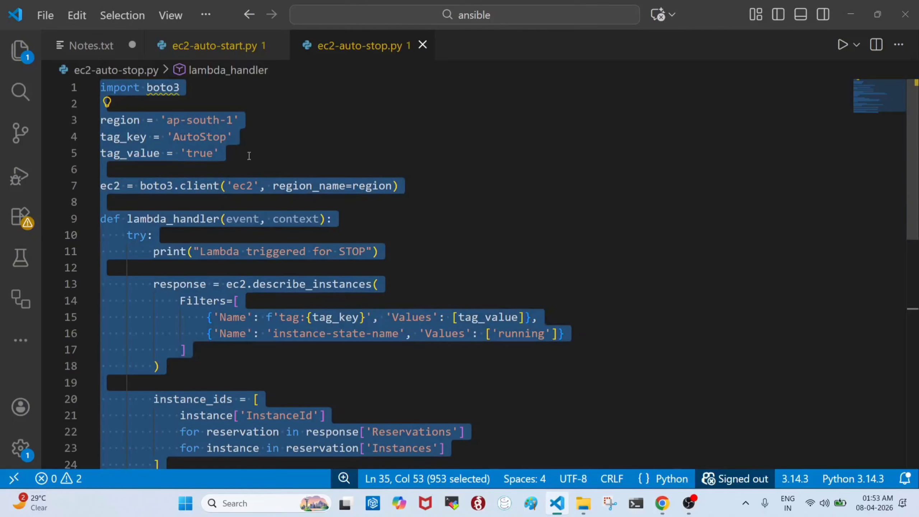
click(85, 46)
click(378, 337)
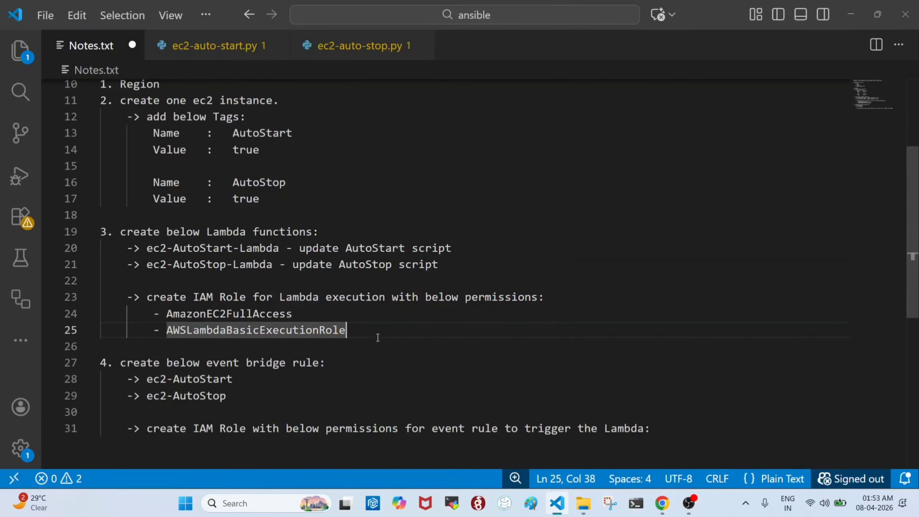
scroll(381, 351, down, 2)
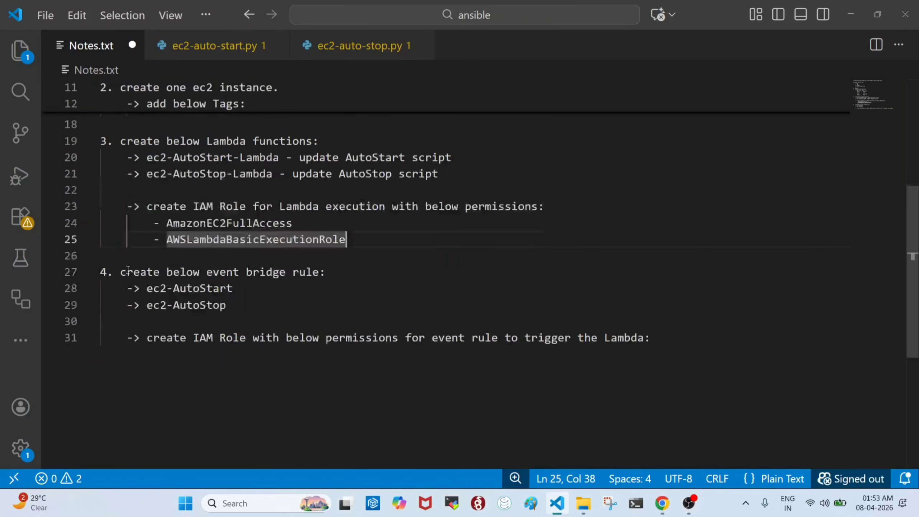
drag(118, 273, 376, 279)
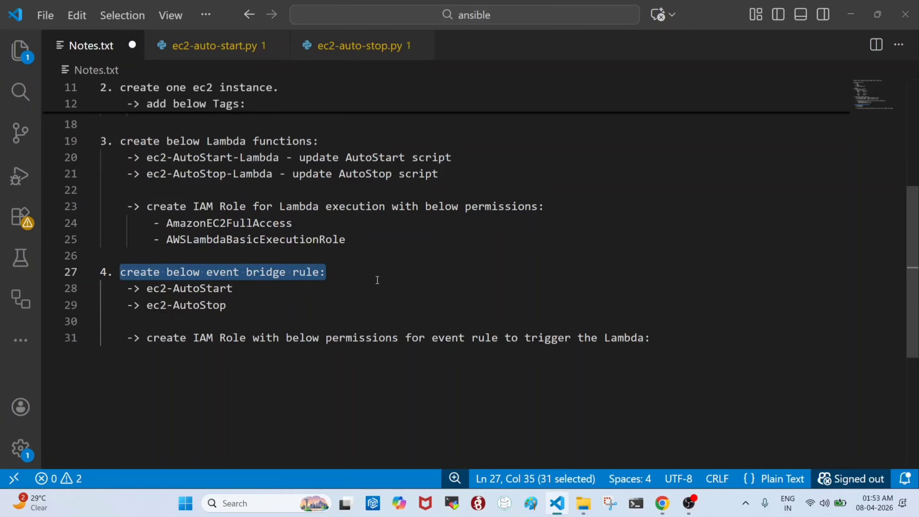
click(239, 289)
click(241, 306)
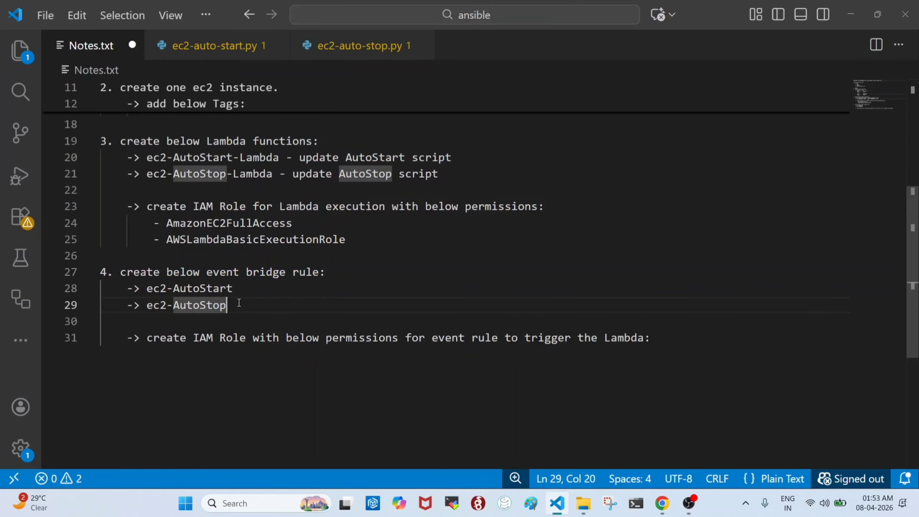
click(245, 289)
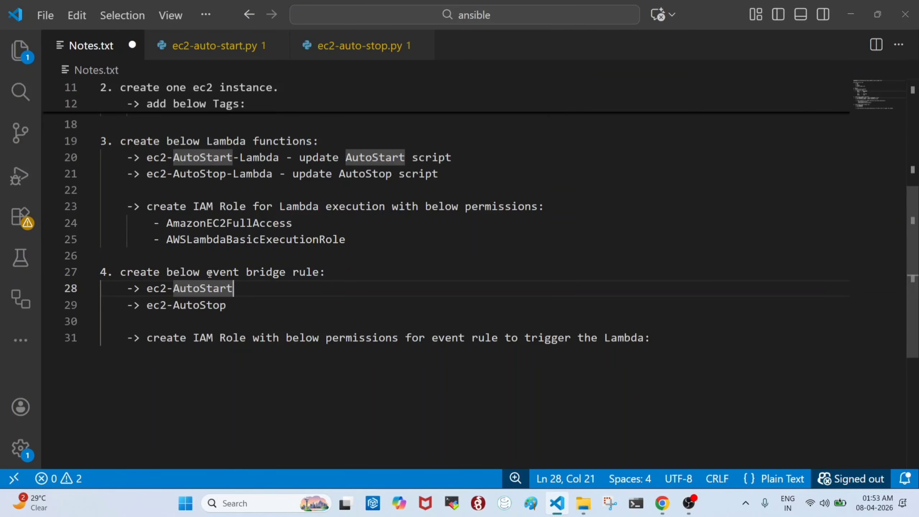
drag(210, 274, 327, 274)
key(alt+Tab)
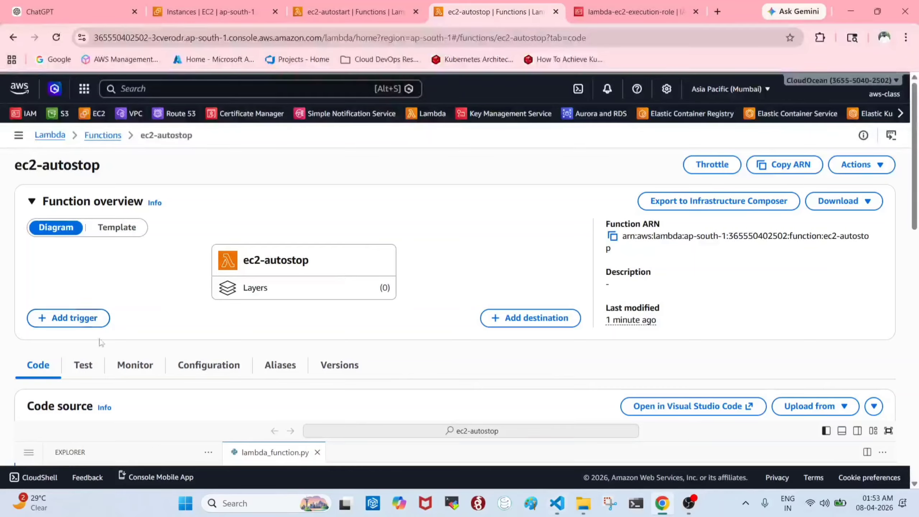
- From the ec2-autostart page, search the AWS console for EventBridge and open Amazon EventBridge in a new browser tab
key(ctrl+shift+Tab)
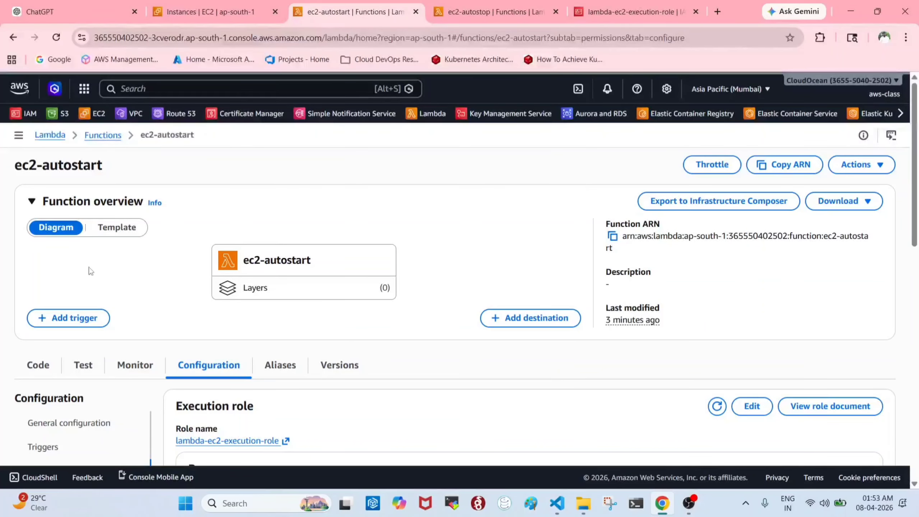
click(165, 87)
text(evetn)
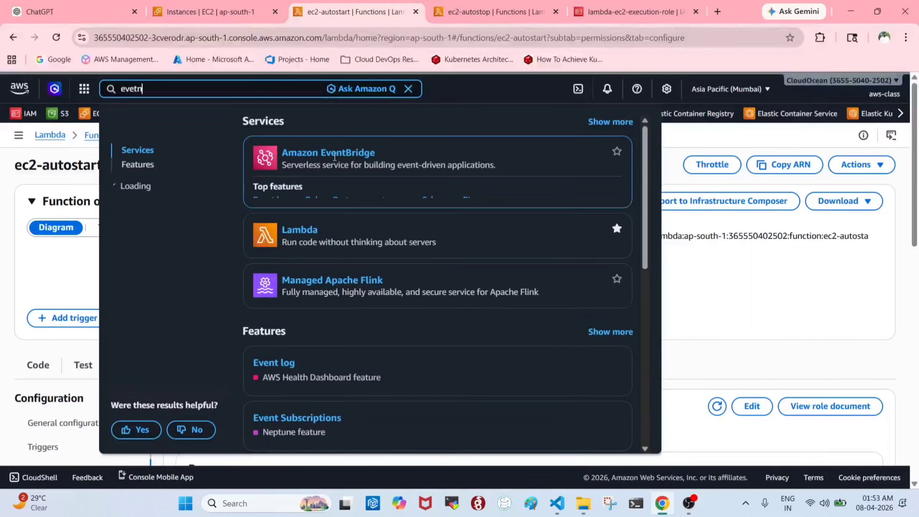
right_click(335, 155)
click(391, 171)
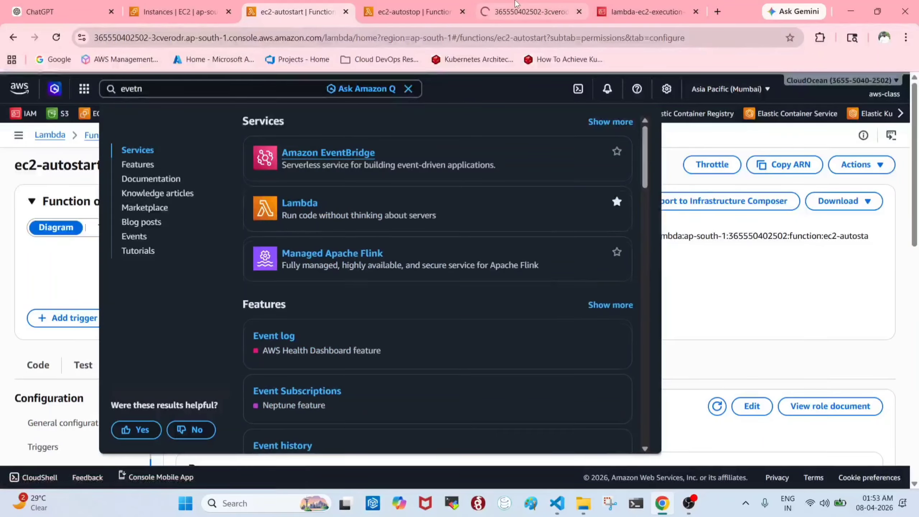
click(564, 11)
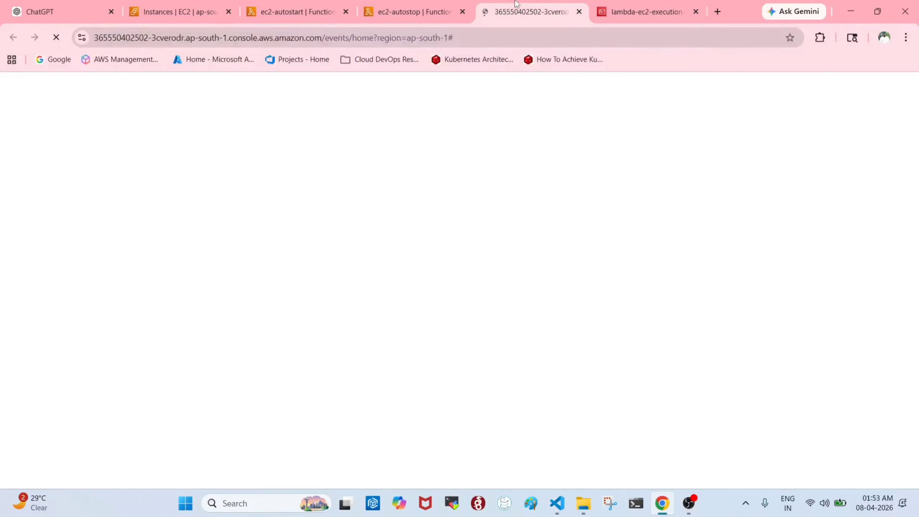
- Move the lambda-ec2-execution-role browser tab directly after the ChatGPT tab and return to the EventBridge tab
click(638, 6)
drag(669, 8, 198, 10)
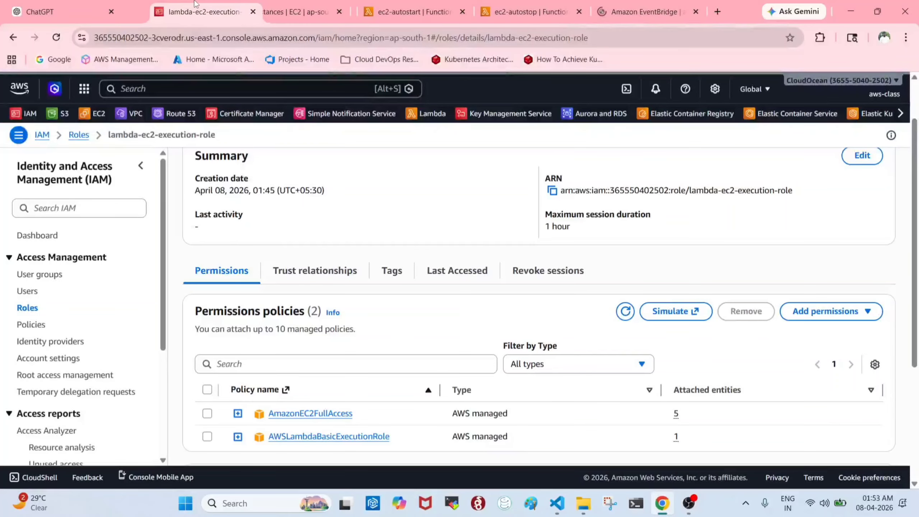
click(646, 8)
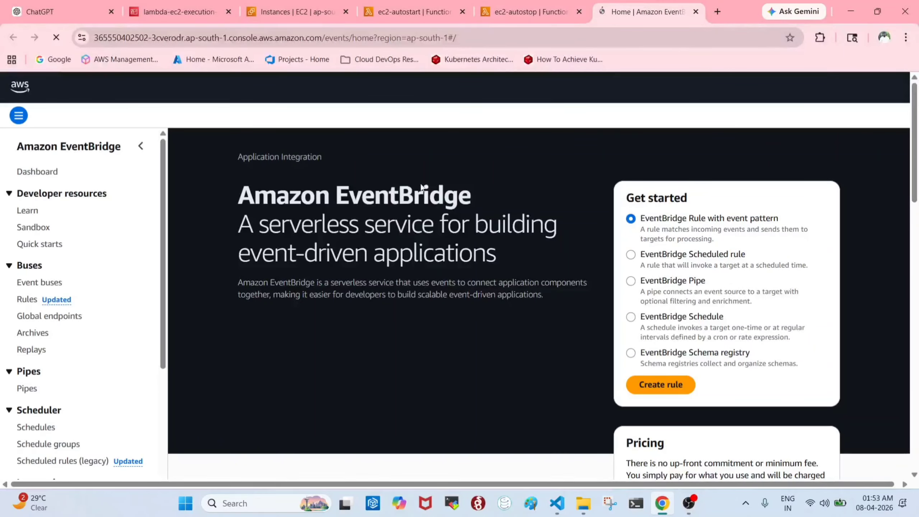
- Open the legacy scheduled rules list in EventBridge and check the start rule's name in the VS Code notes
scroll(72, 270, down, 5)
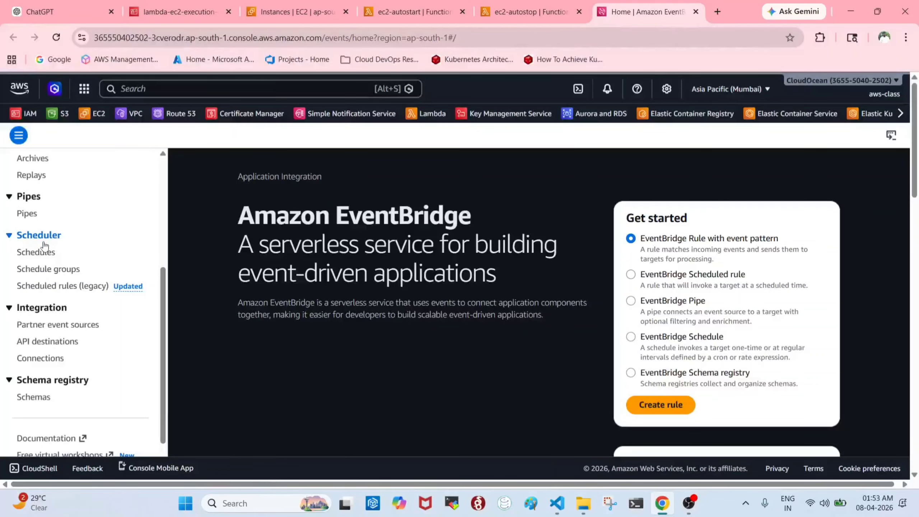
click(40, 290)
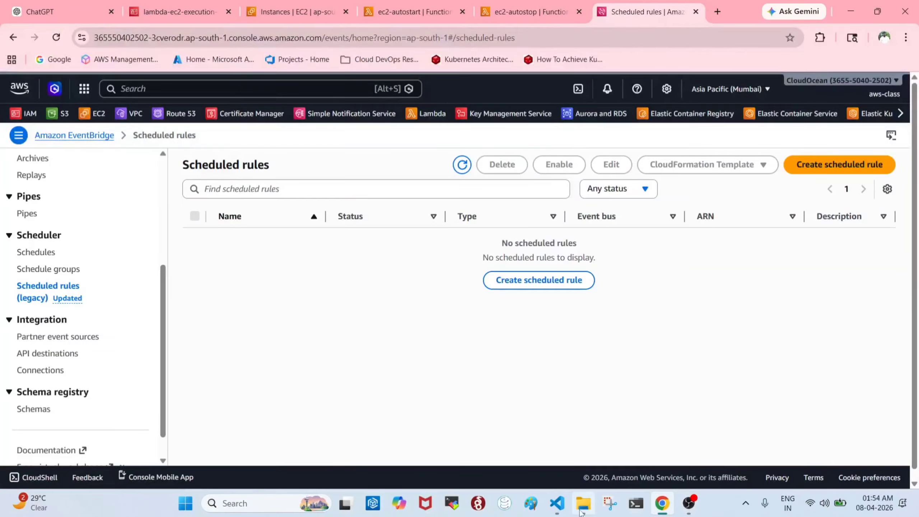
click(556, 503)
click(249, 292)
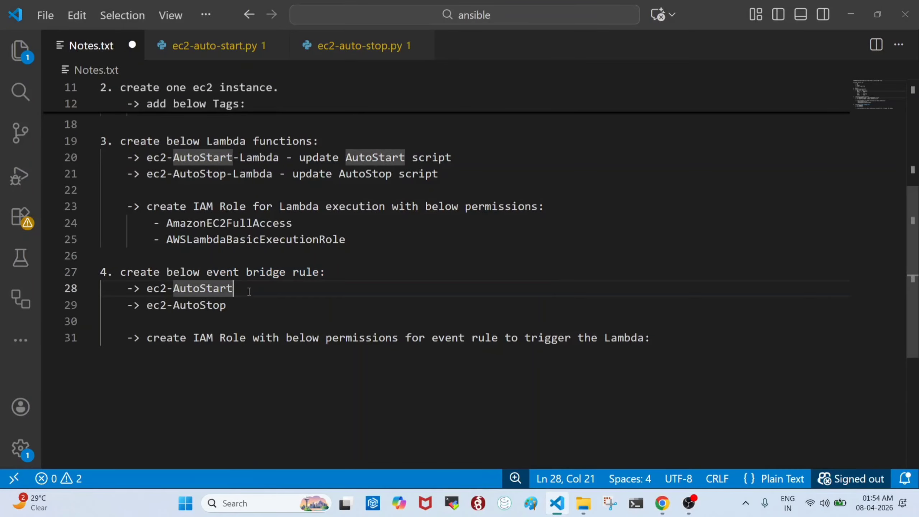
key(alt+Tab)
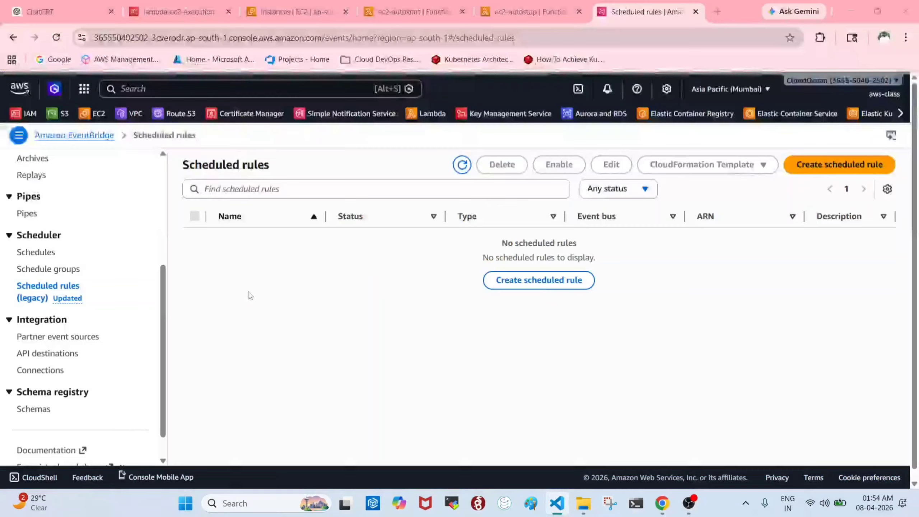
- Start creating a scheduled rule and name it ec2-autostart
click(518, 285)
click(401, 255)
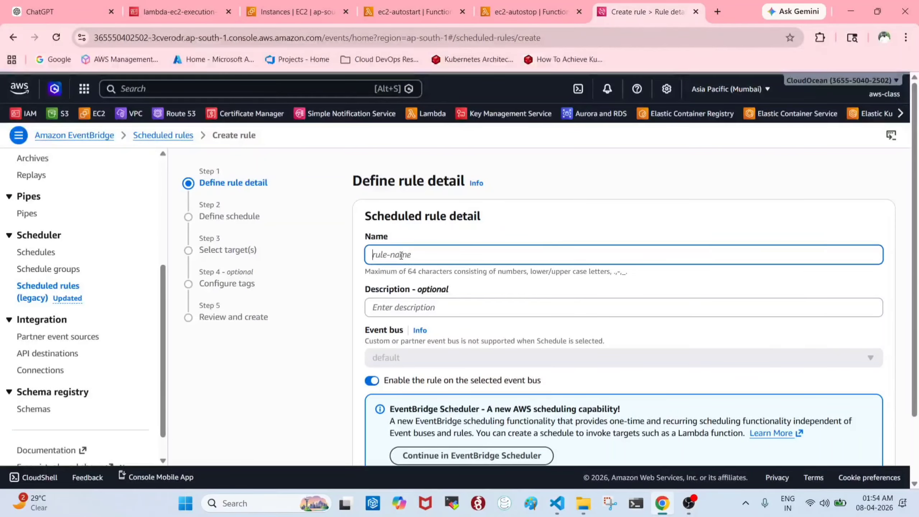
text(ec2-au)
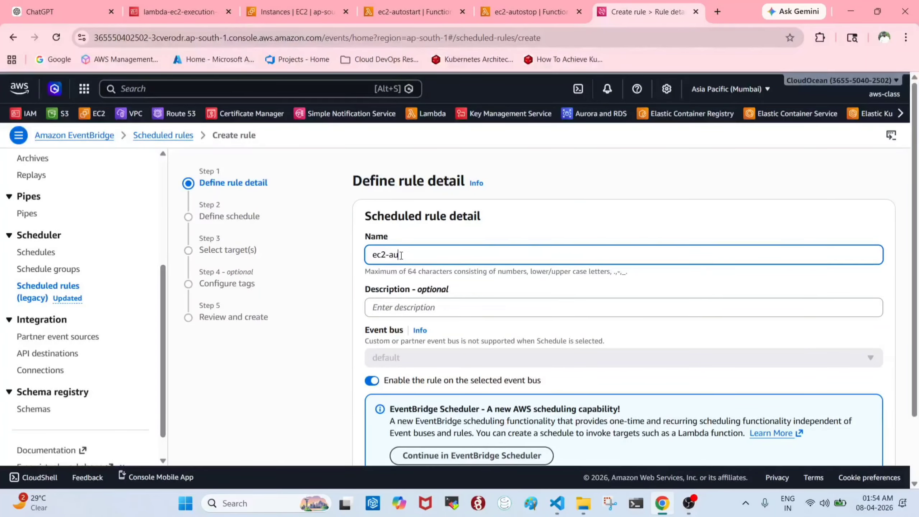
text(tostart)
- Describe the rule as "rule for trigger the ec2 autostart lambda" and proceed to defining its schedule
click(402, 305)
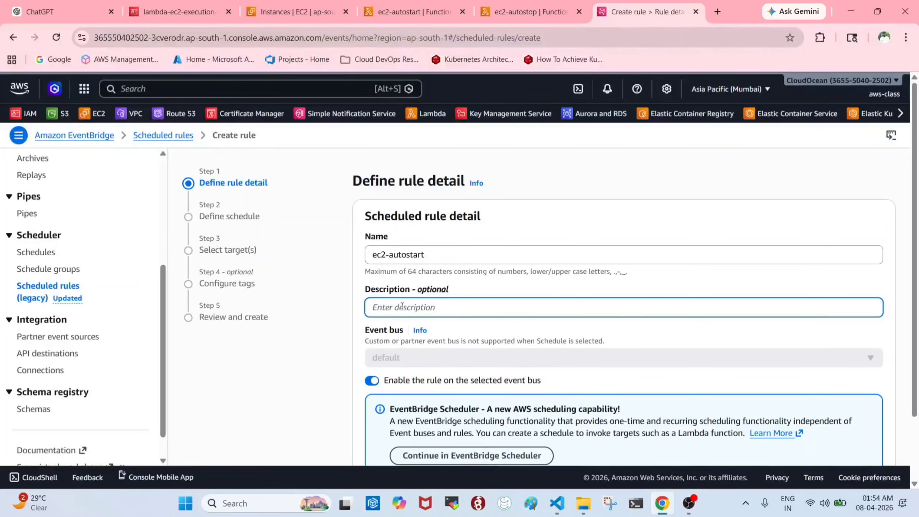
text(rule for trigger the)
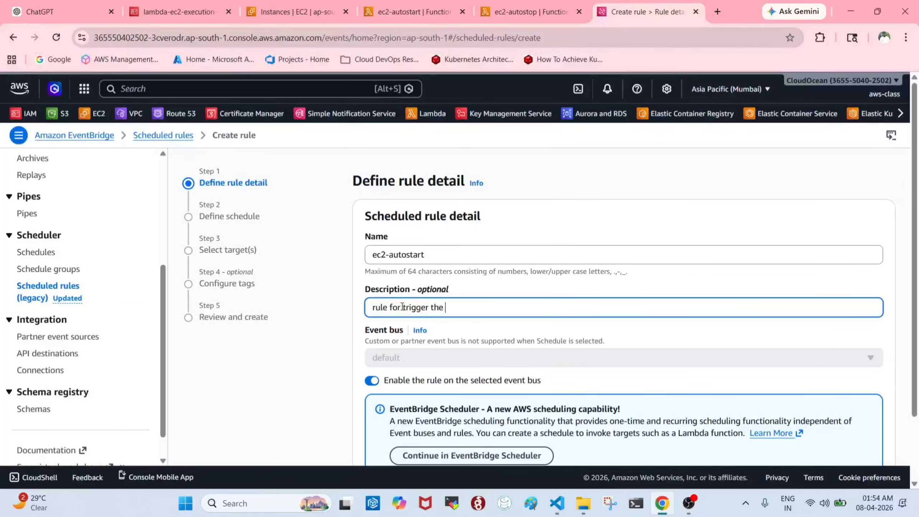
text( autostart lambdaec2)
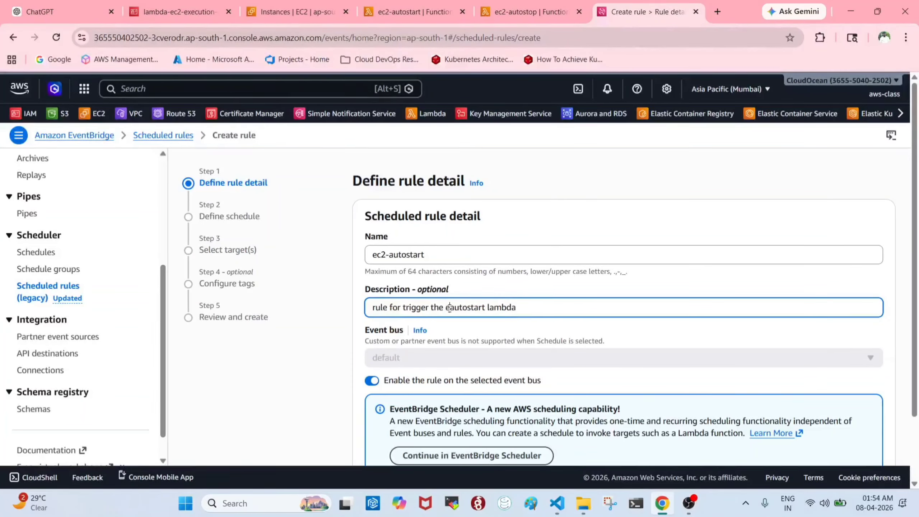
key(ctrl+a)
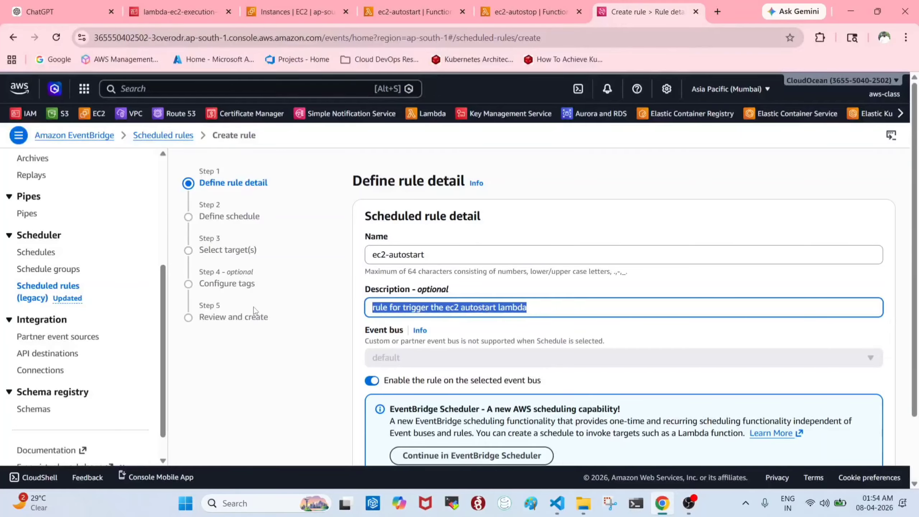
click(548, 314)
scroll(549, 315, down, 2)
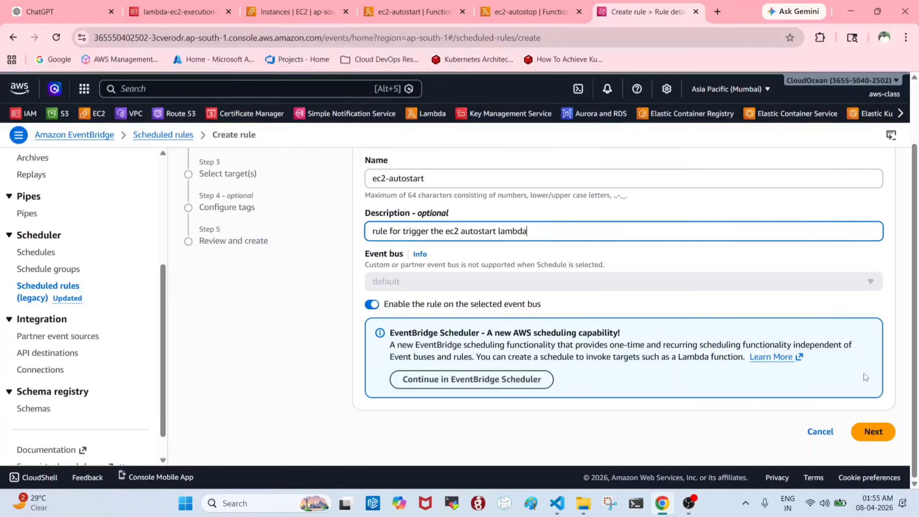
click(871, 431)
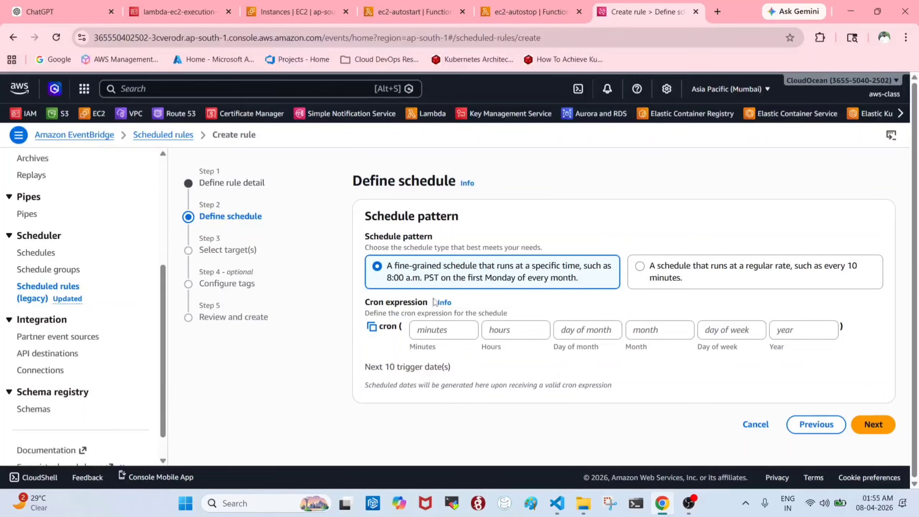
- Go back to the rule details and check the demo-ec2 instance in the EC2 Instances tab
click(819, 423)
click(454, 254)
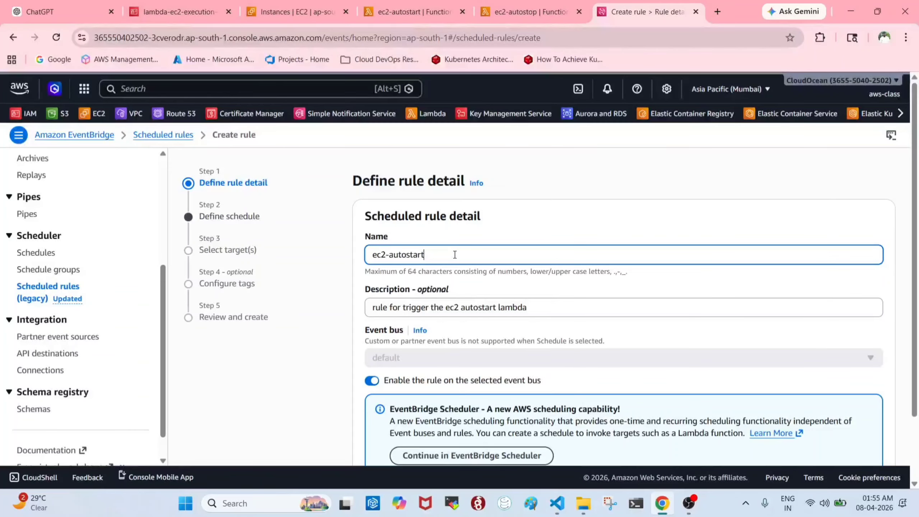
click(297, 3)
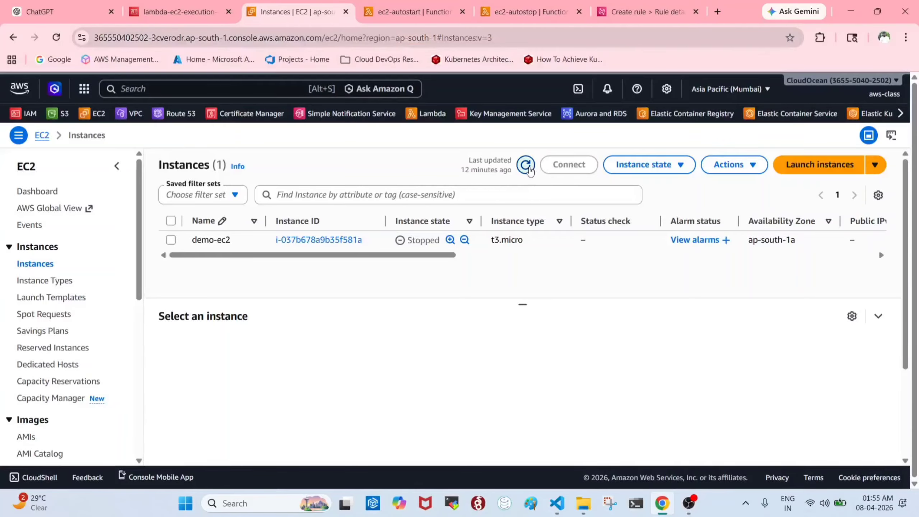
- Refresh the EC2 instances list and advance the ec2-autostart scheduled rule to its schedule definition
click(528, 170)
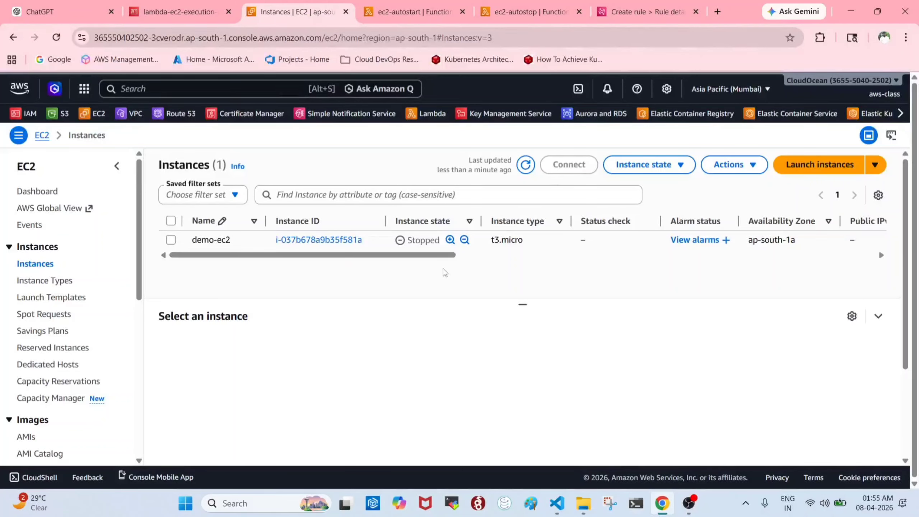
click(515, 5)
click(650, 6)
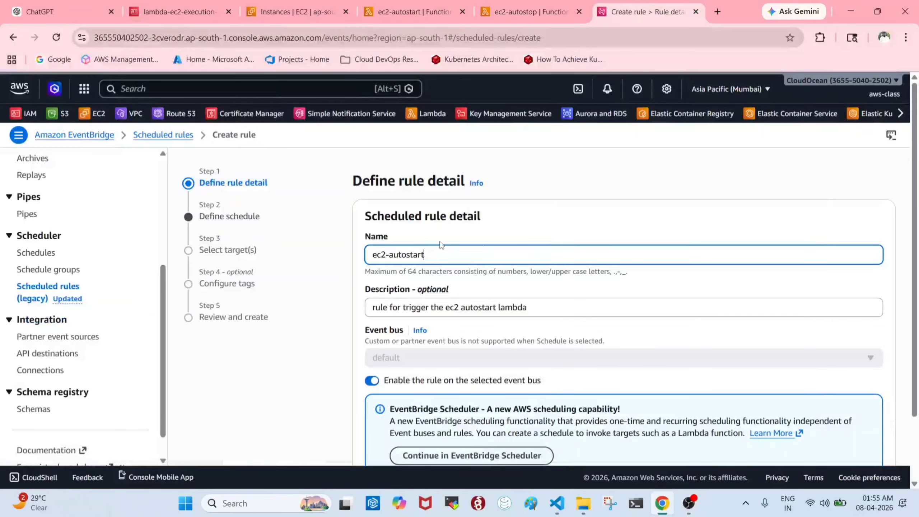
scroll(465, 259, down, 2)
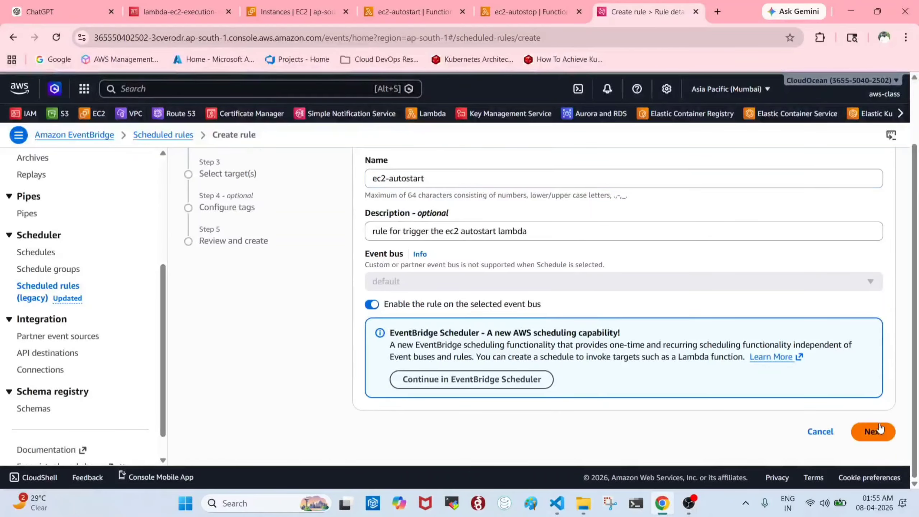
click(873, 429)
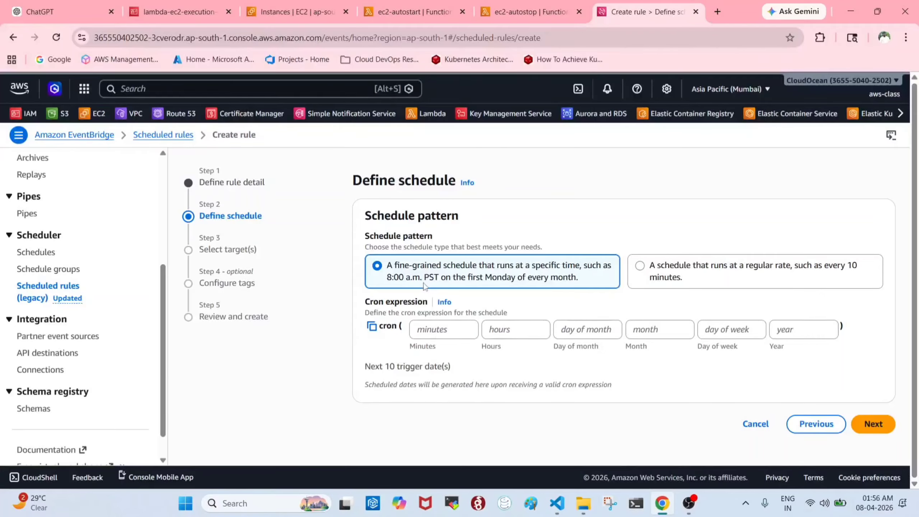
- Ask ChatGPT for the cron expression that triggers the Lambda at 2:00 AM IST and consult its answer
click(75, 5)
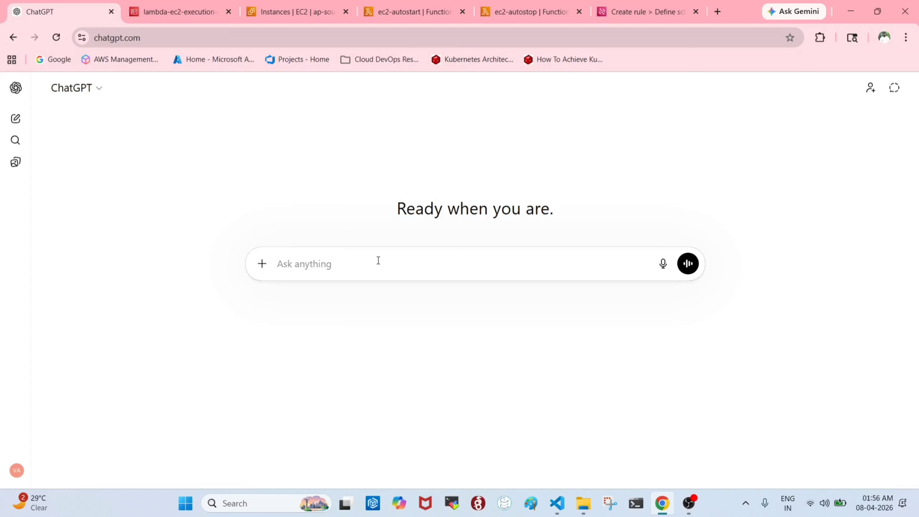
text(i want to trigger la)
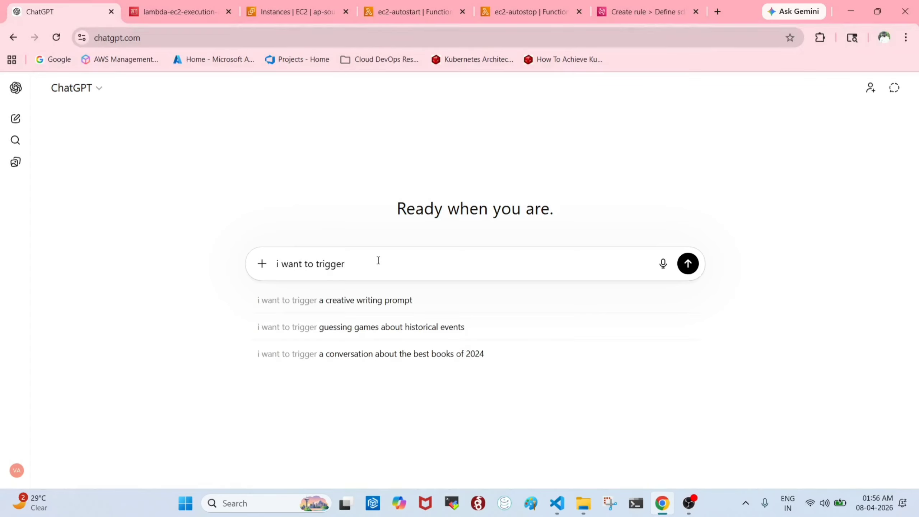
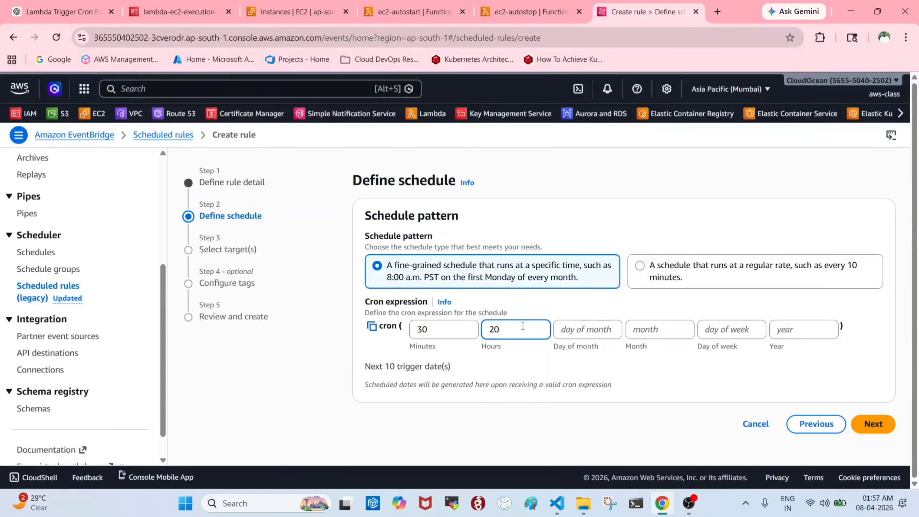
click(86, 12)
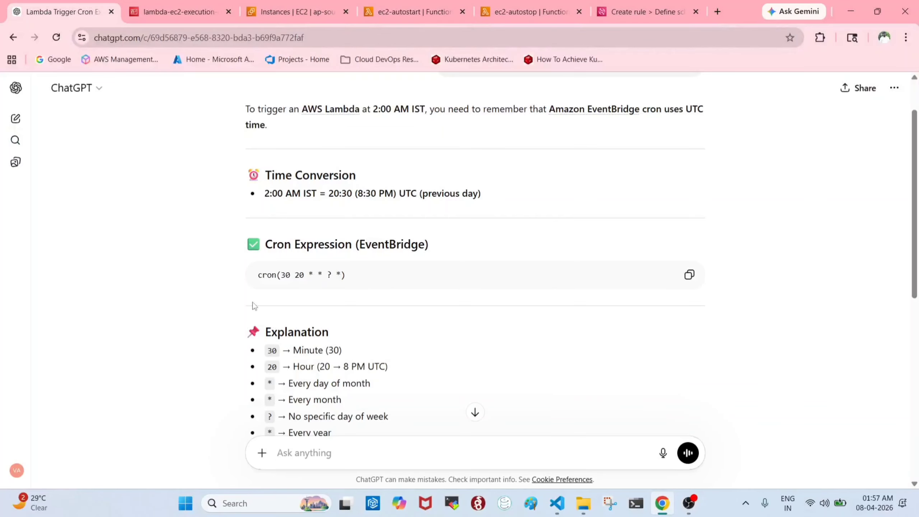
click(655, 3)
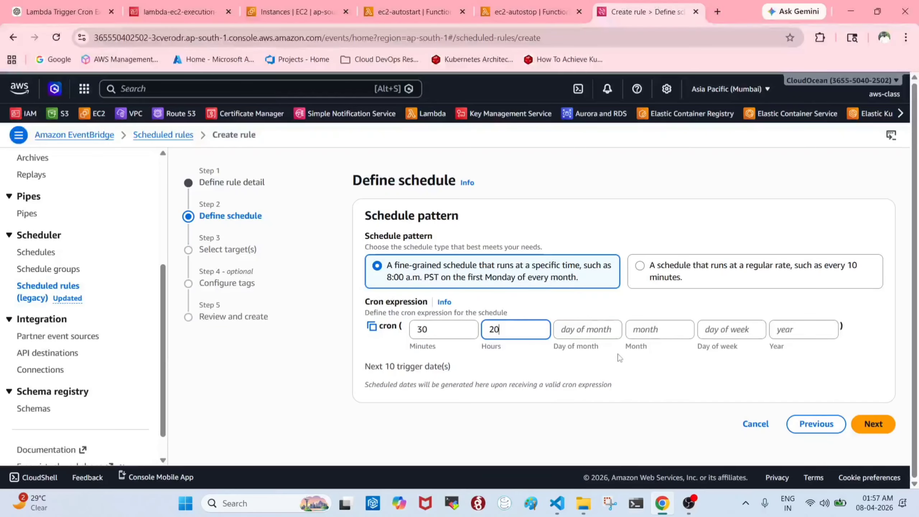
- Complete the rule's cron expression with * for day of month, * for month, ? for day of week and * for year
click(588, 329)
text(*)
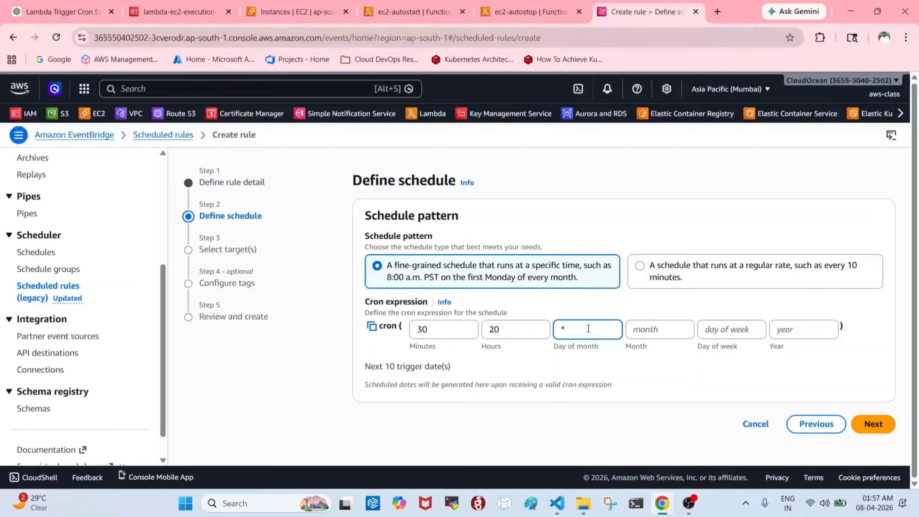
key(Tab)
text(*)
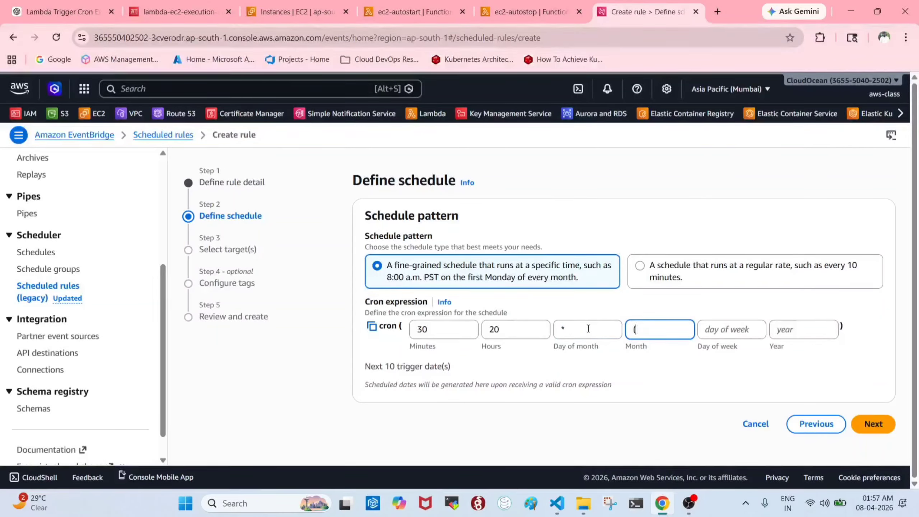
key(BackSpace)
text(*)
key(Tab)
text(?)
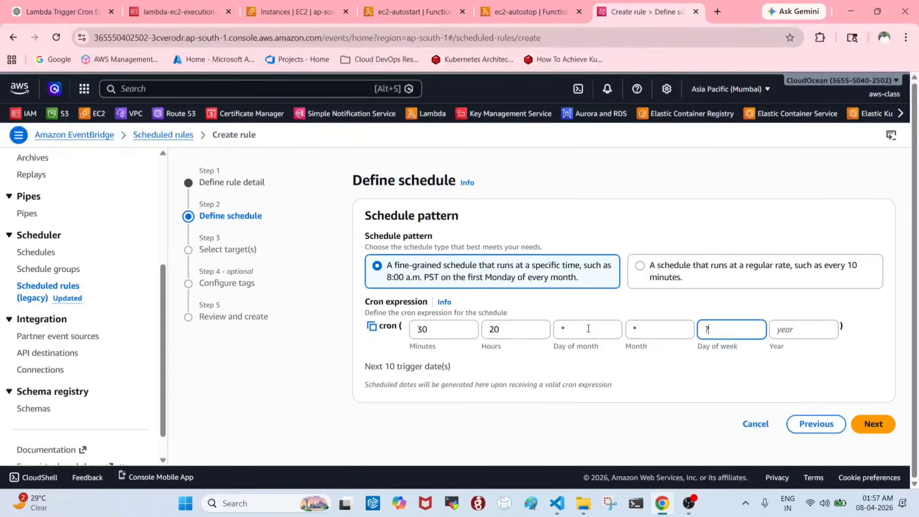
key(Tab)
text(*)
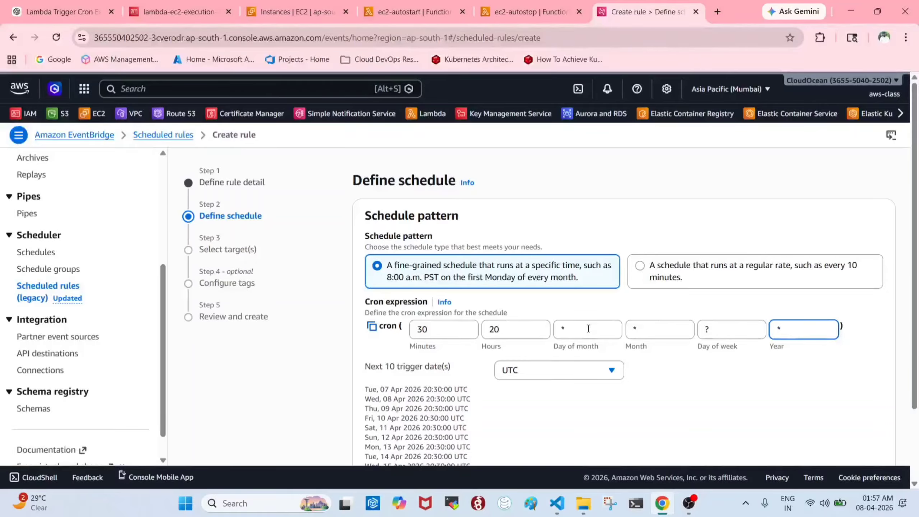
- Check the upcoming trigger dates in the local time zone and accept the schedule
scroll(645, 324, down, 2)
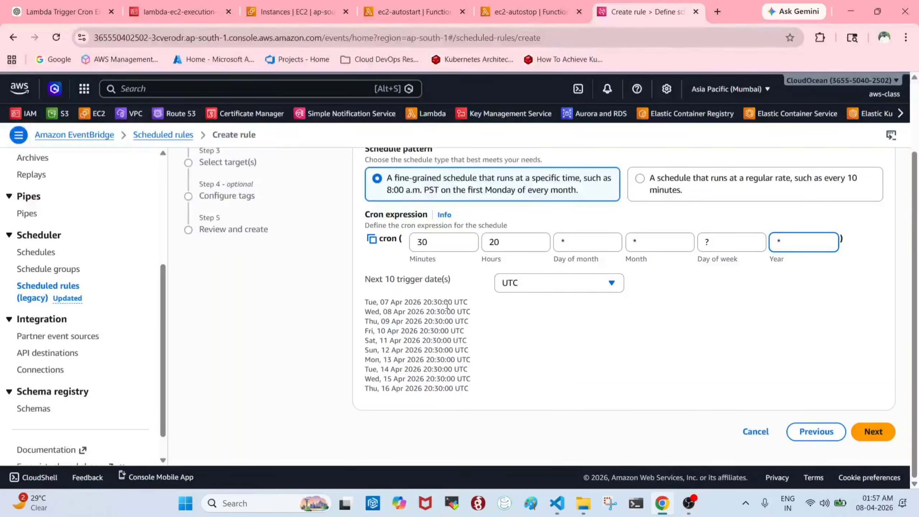
click(542, 281)
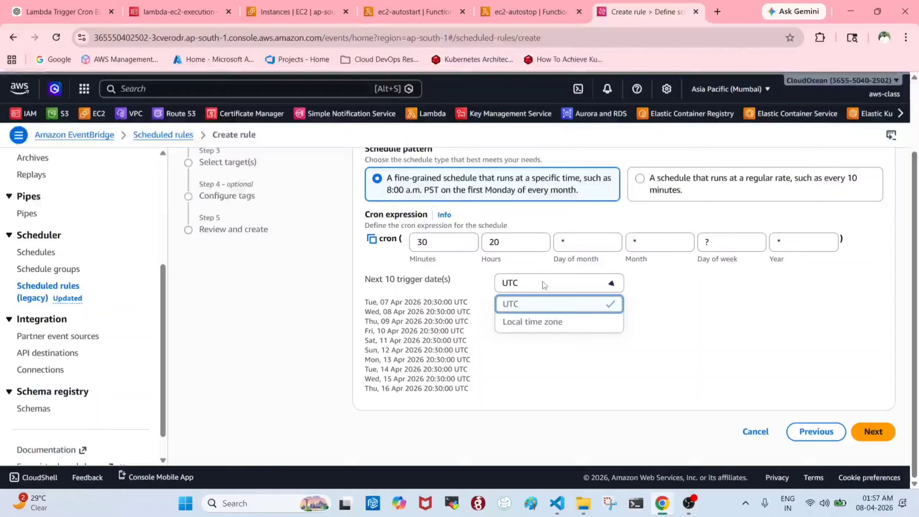
click(538, 323)
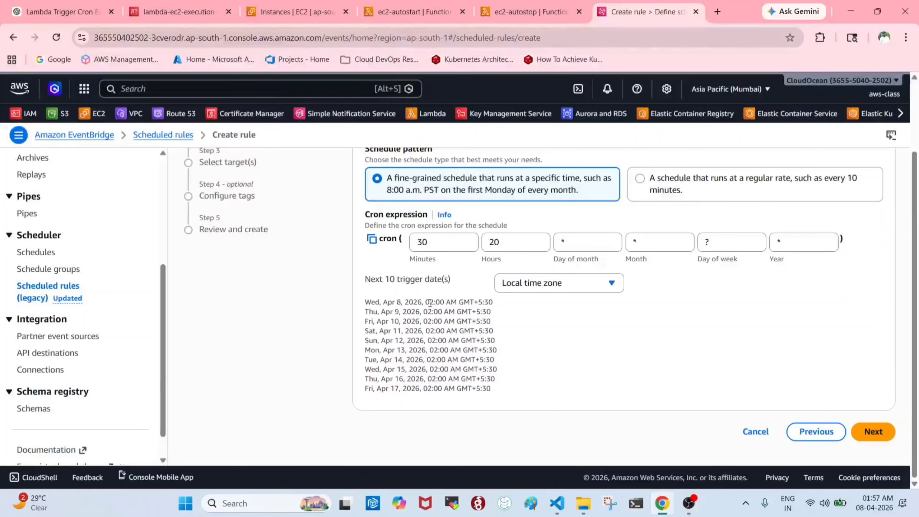
drag(429, 302, 455, 303)
click(432, 340)
click(873, 431)
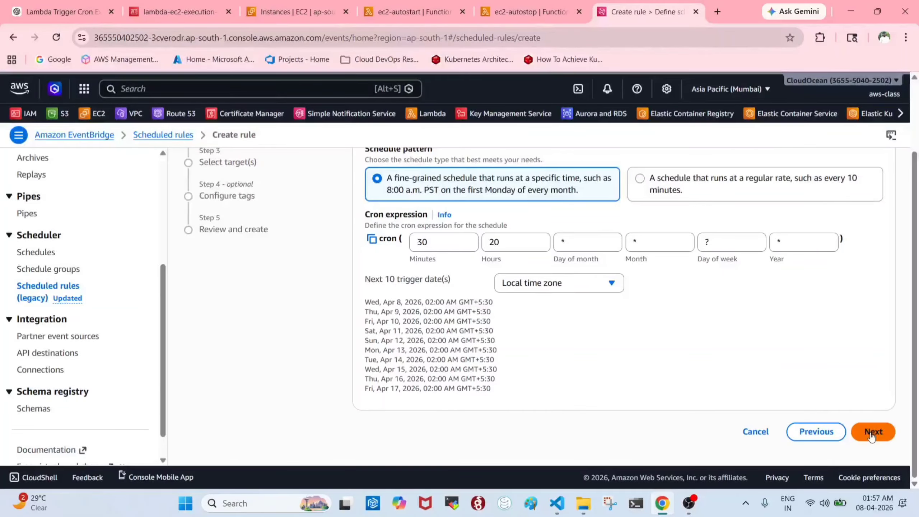
- Set the rule's target to the ec2-autostart Lambda function in this account, with the execution role turned off
scroll(490, 338, down, 1)
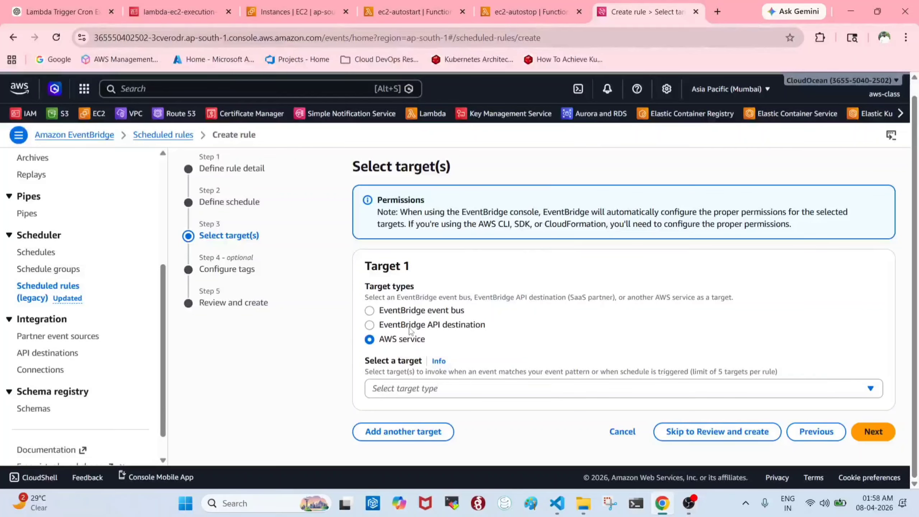
click(417, 390)
text(LA)
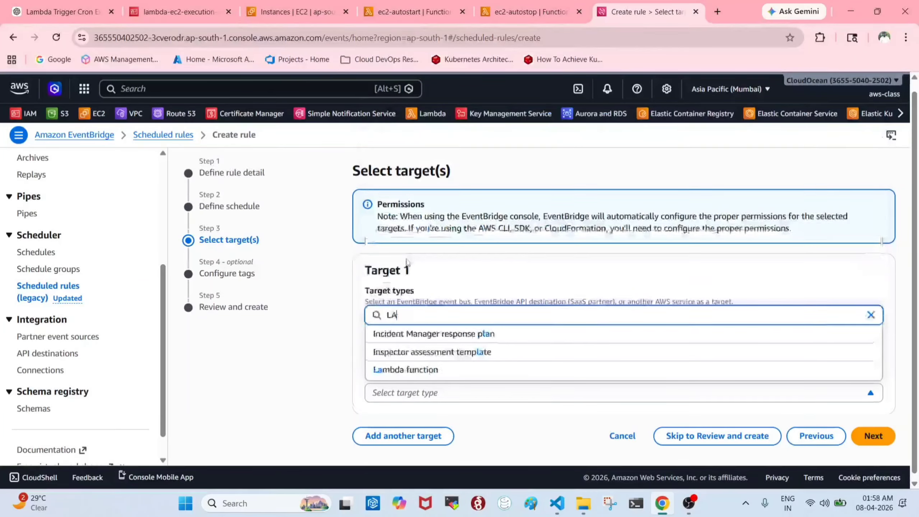
click(406, 369)
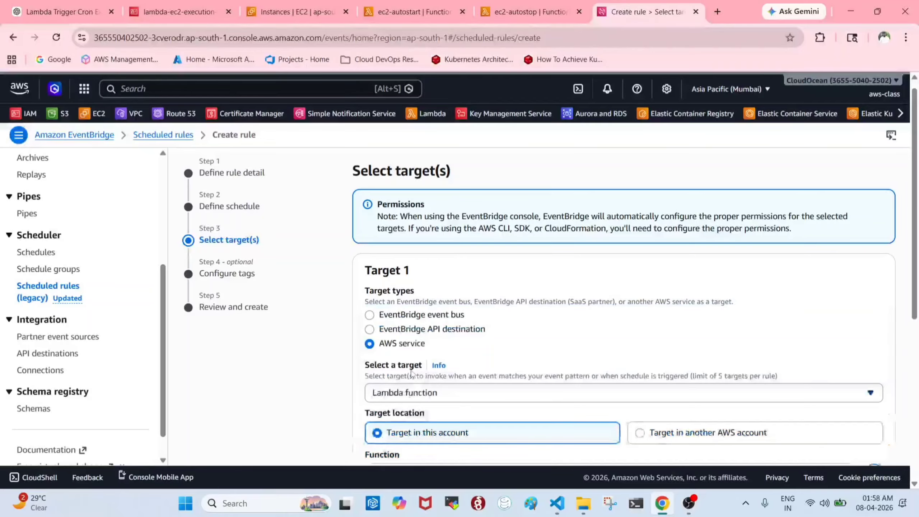
scroll(680, 198, down, 6)
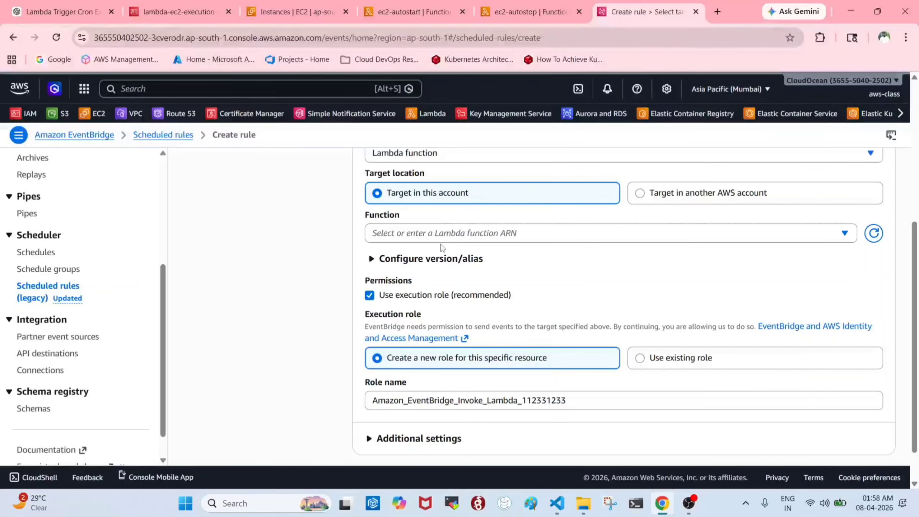
click(432, 233)
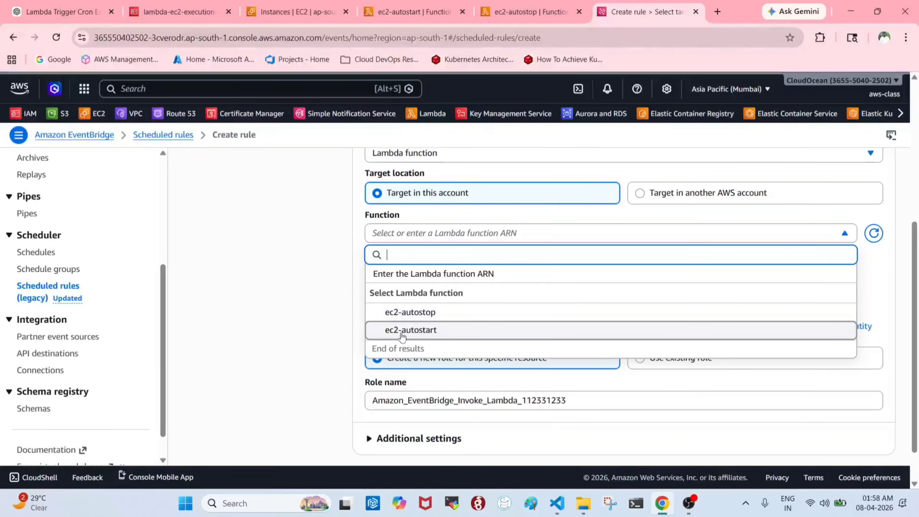
click(433, 331)
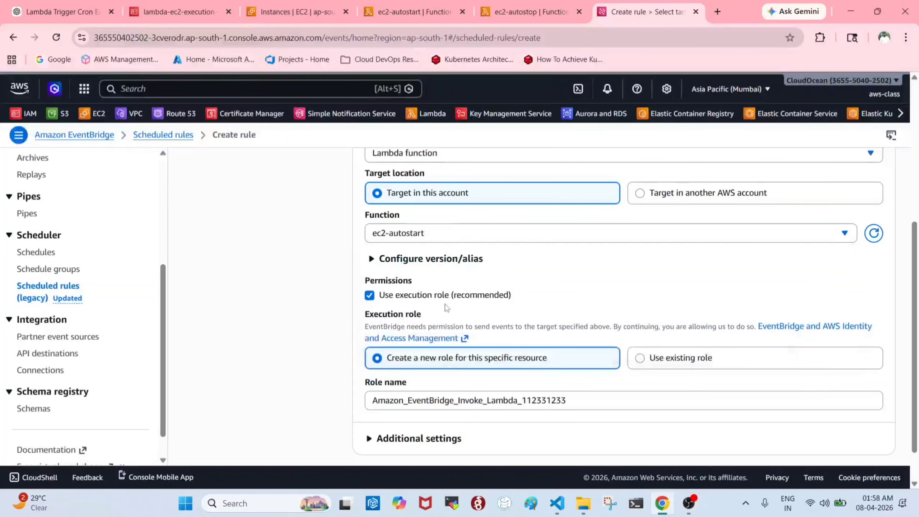
click(370, 296)
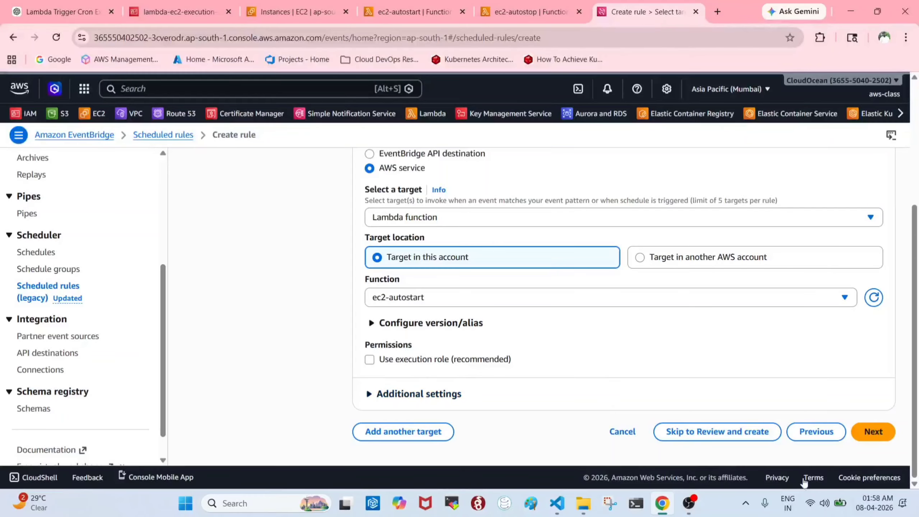
click(874, 437)
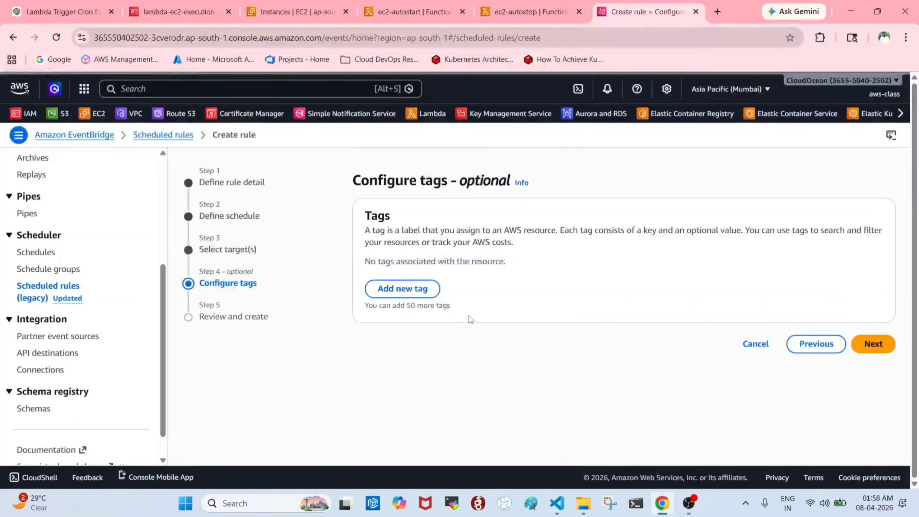
- Leave the tags empty and create the ec2-autostart rule
click(874, 343)
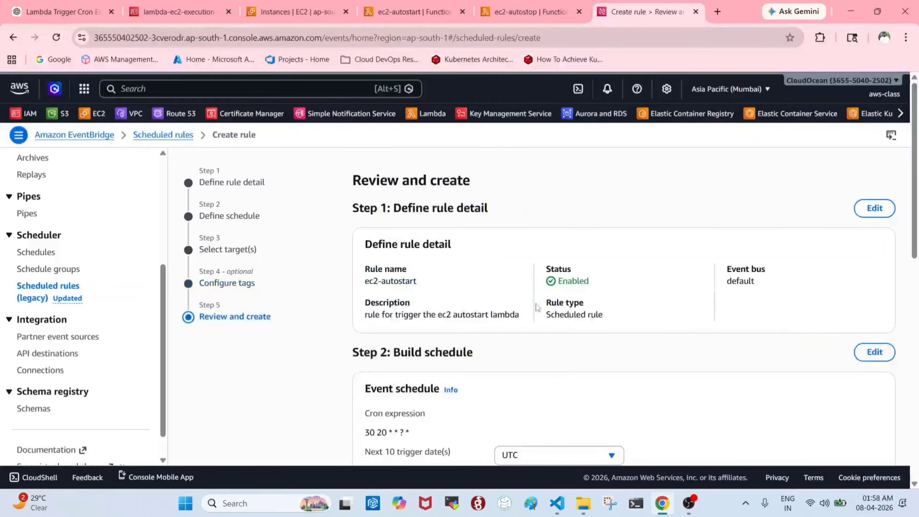
scroll(611, 314, down, 10)
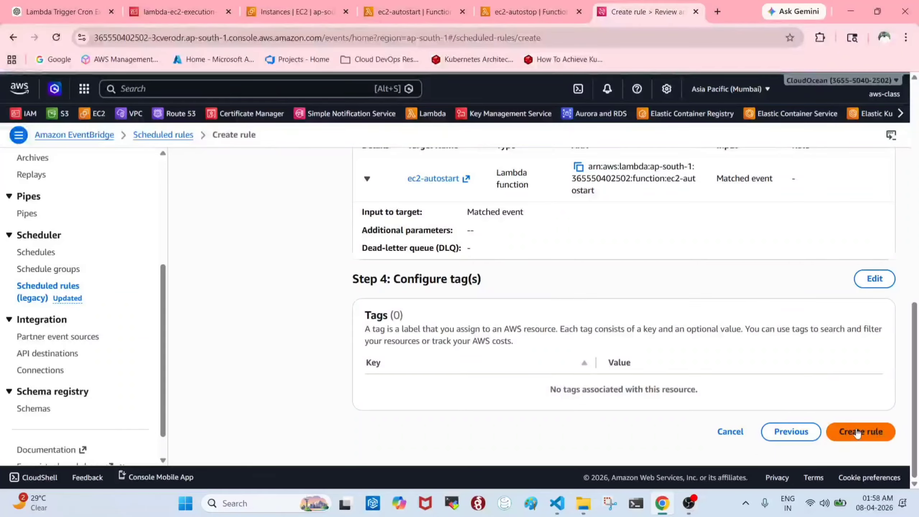
click(857, 431)
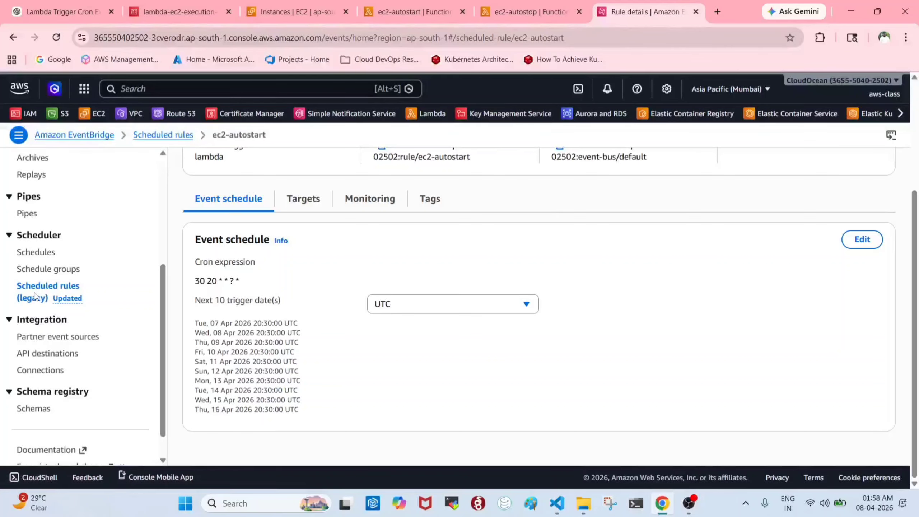
- Open the ec2-autostart rule from the scheduled rules list and examine its trigger dates in the local time zone
scroll(181, 157, up, 3)
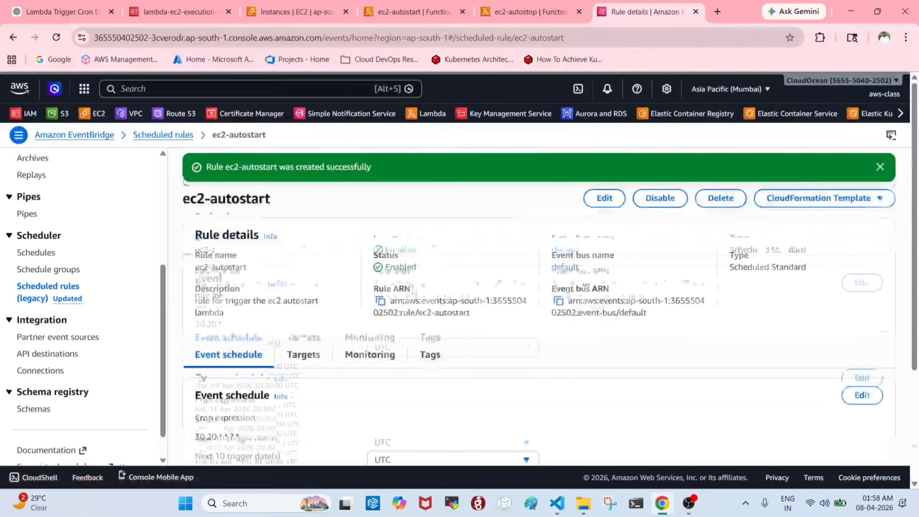
click(170, 135)
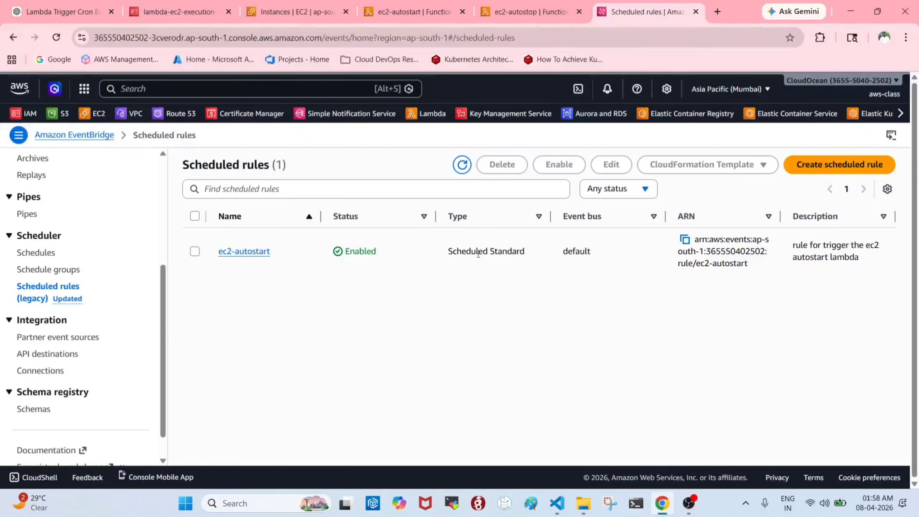
drag(477, 251, 541, 255)
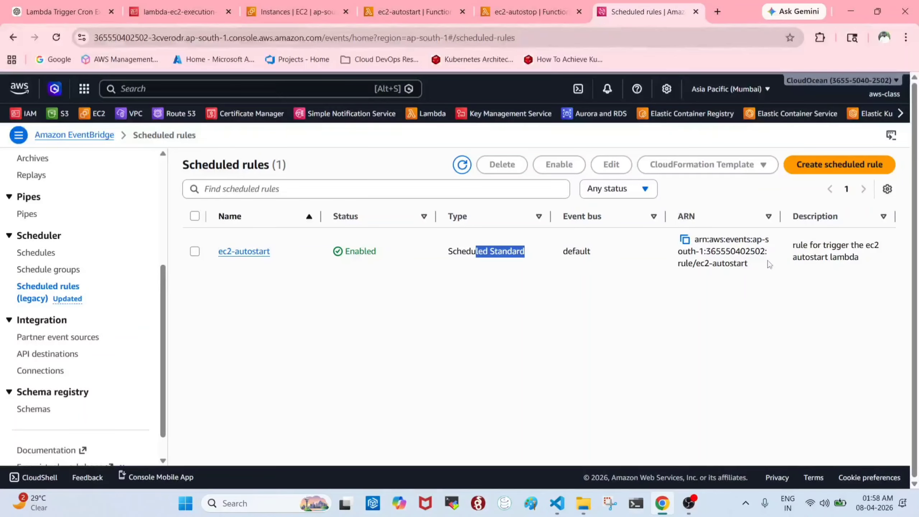
click(242, 253)
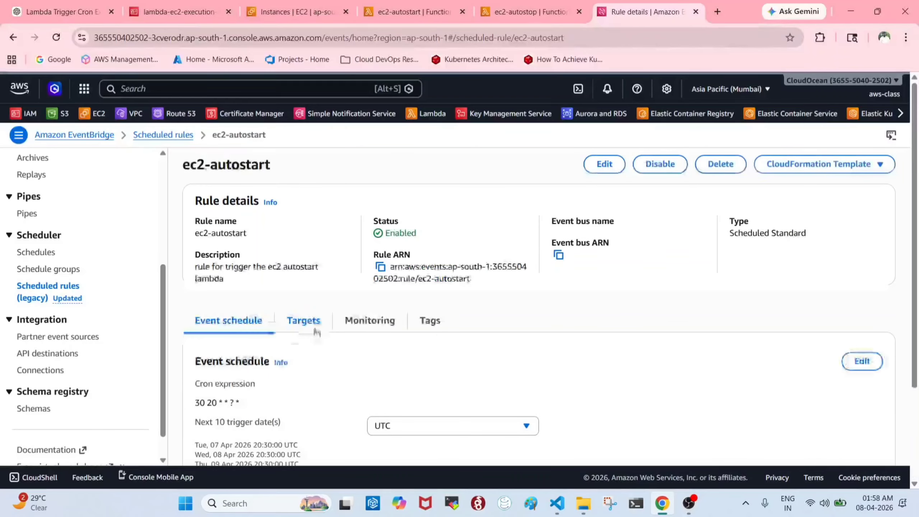
scroll(303, 348, down, 3)
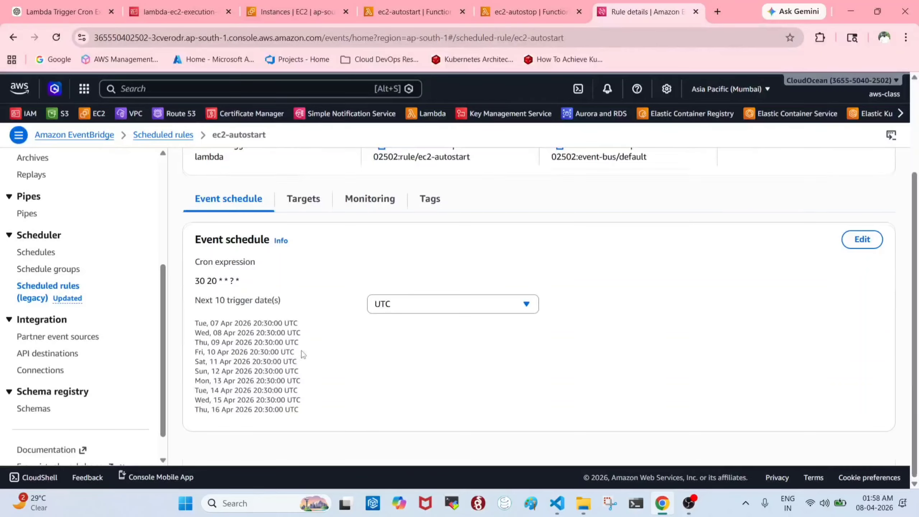
click(424, 308)
click(406, 348)
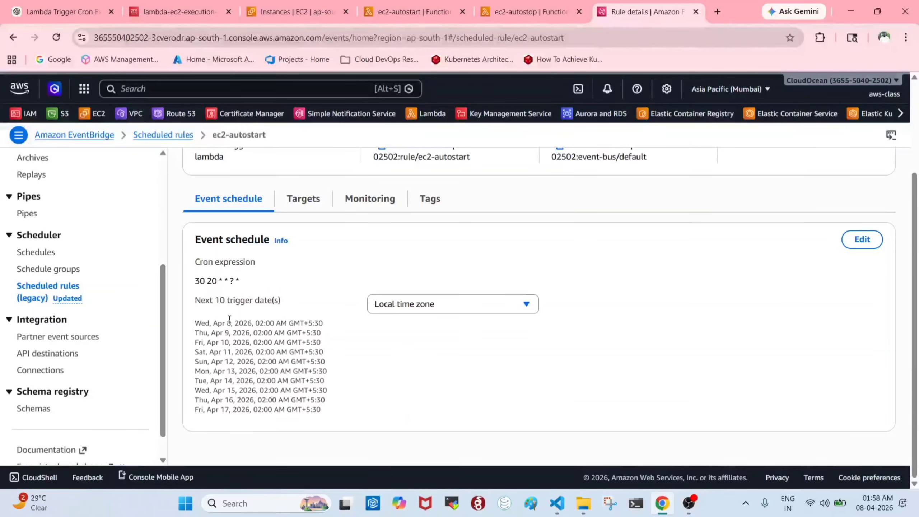
drag(255, 322, 304, 322)
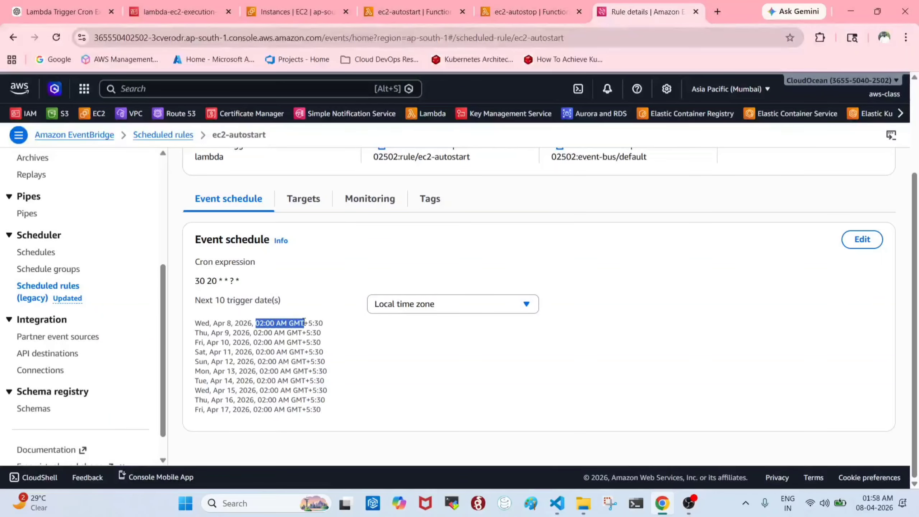
- Review the targets configured for the ec2-autostart scheduled rule
click(258, 324)
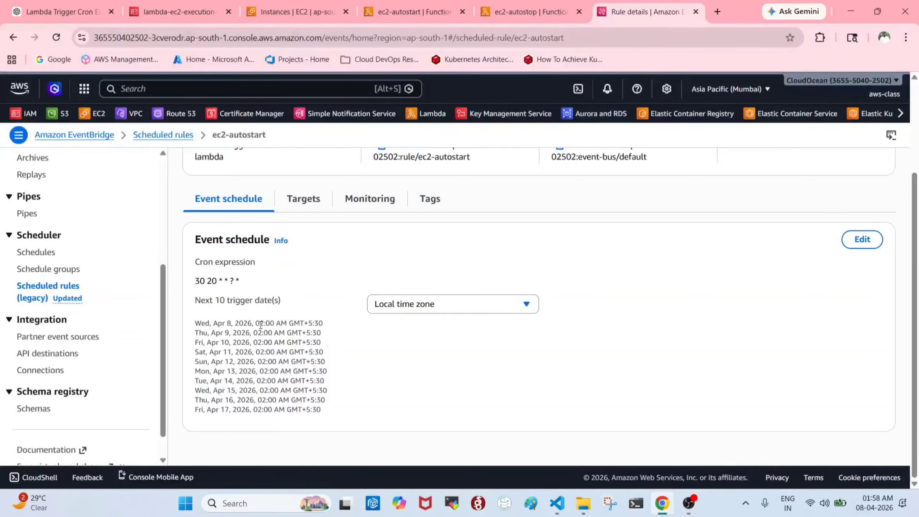
scroll(300, 319, up, 2)
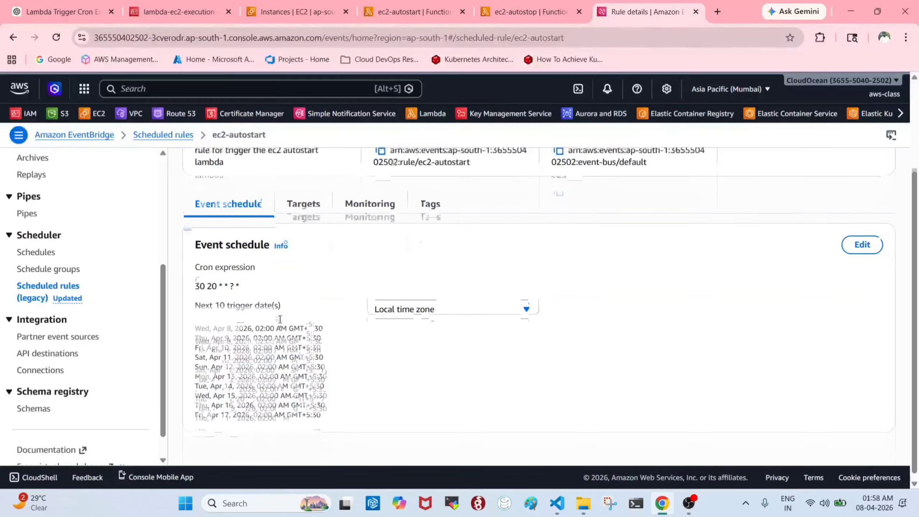
click(304, 263)
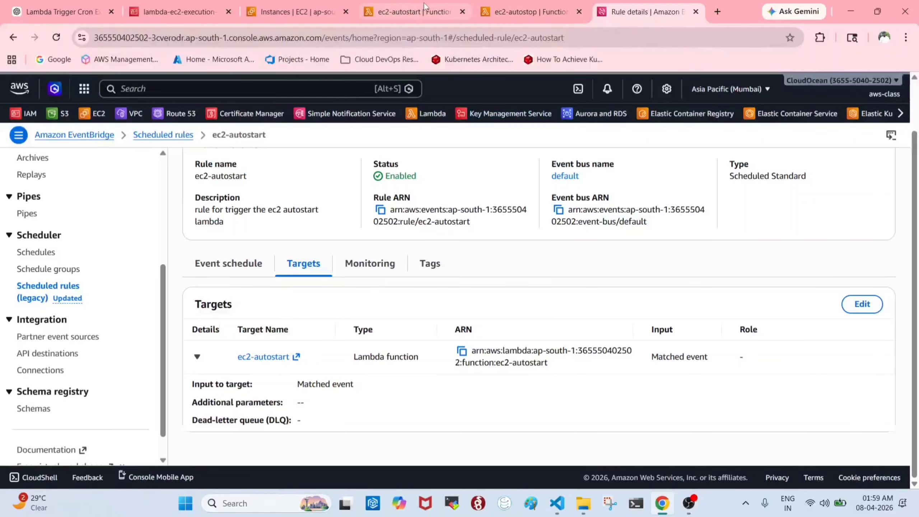
- Reload the ec2-autostart Lambda function page to check its overview diagram for the EventBridge trigger
click(391, 4)
click(120, 88)
text(evetn)
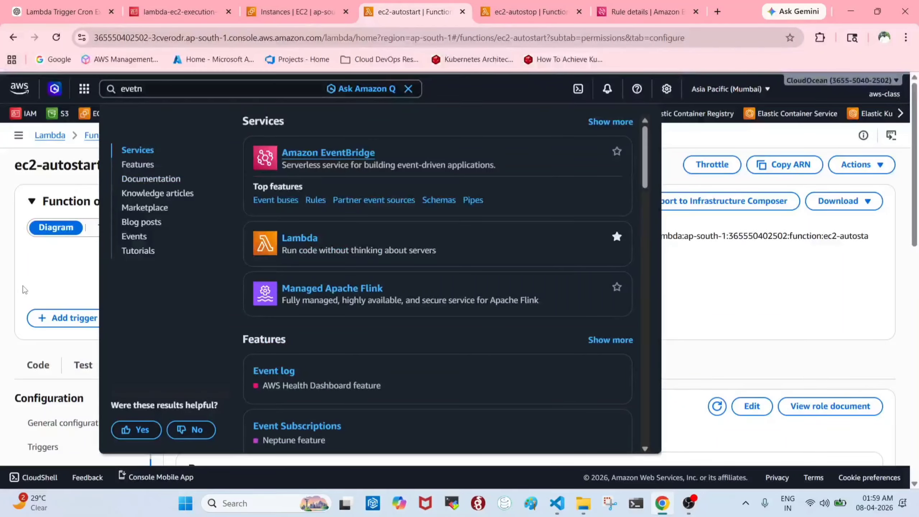
click(27, 272)
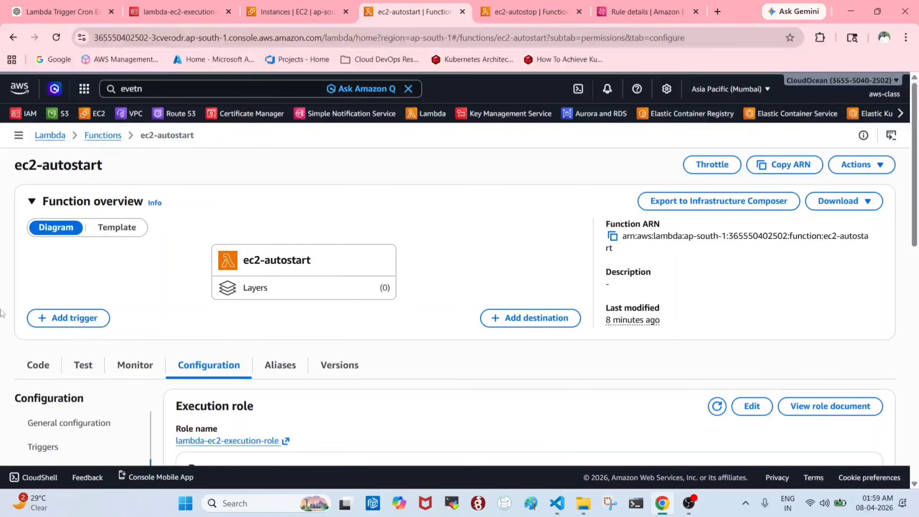
click(57, 38)
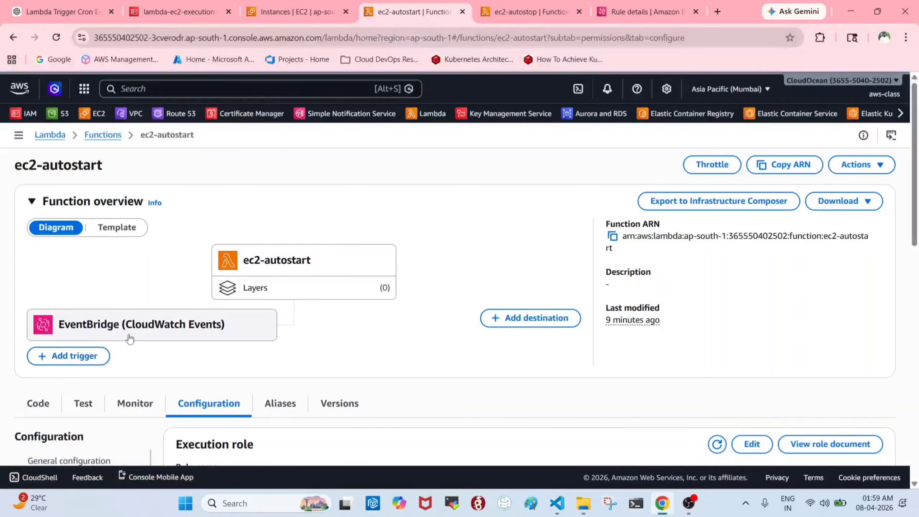
- Compare the triggers of the ec2-autostop and ec2-autostart functions, and check them against the scheduled rule's target
click(533, 7)
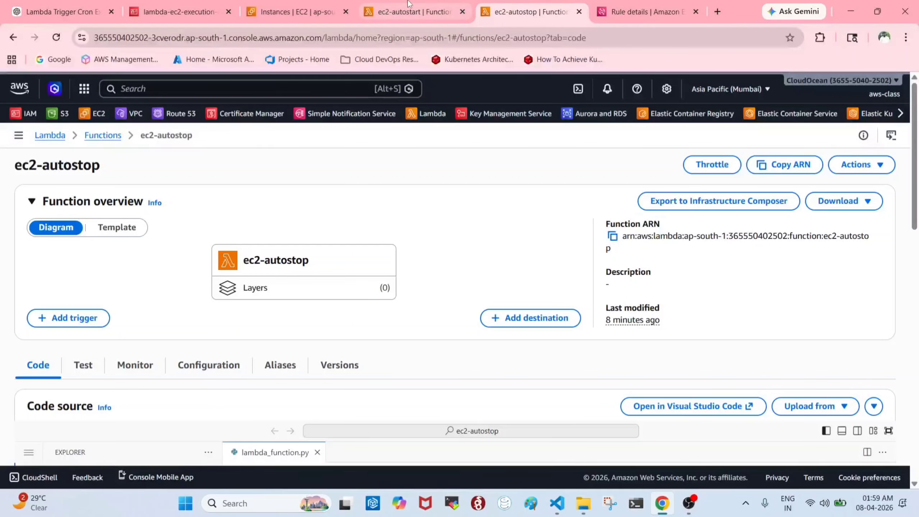
click(412, 12)
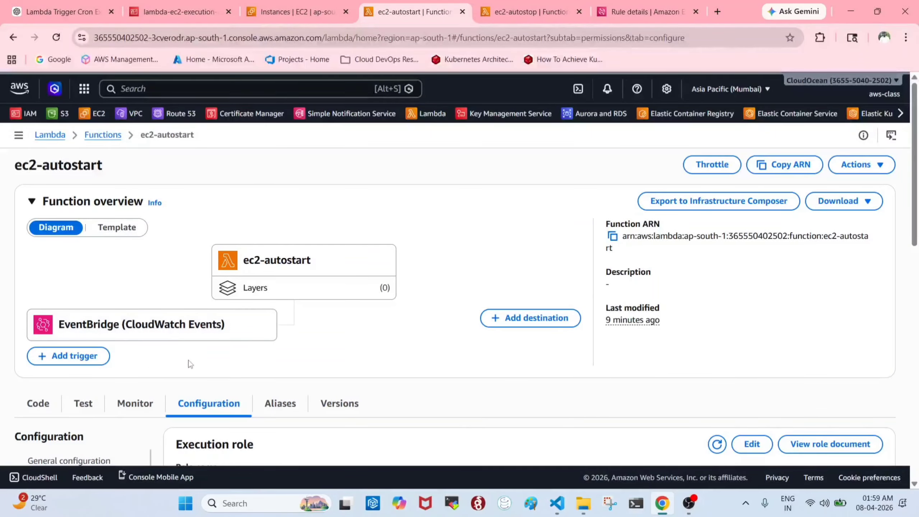
click(528, 11)
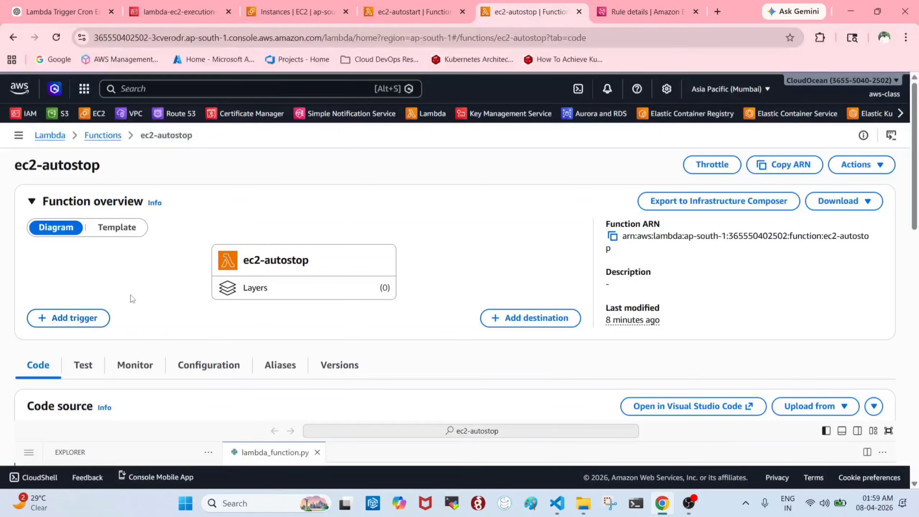
click(419, 7)
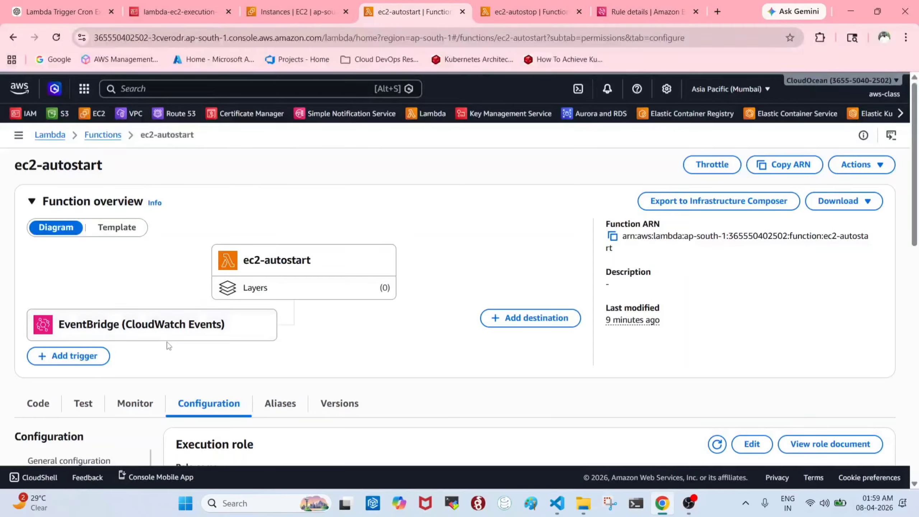
click(647, 11)
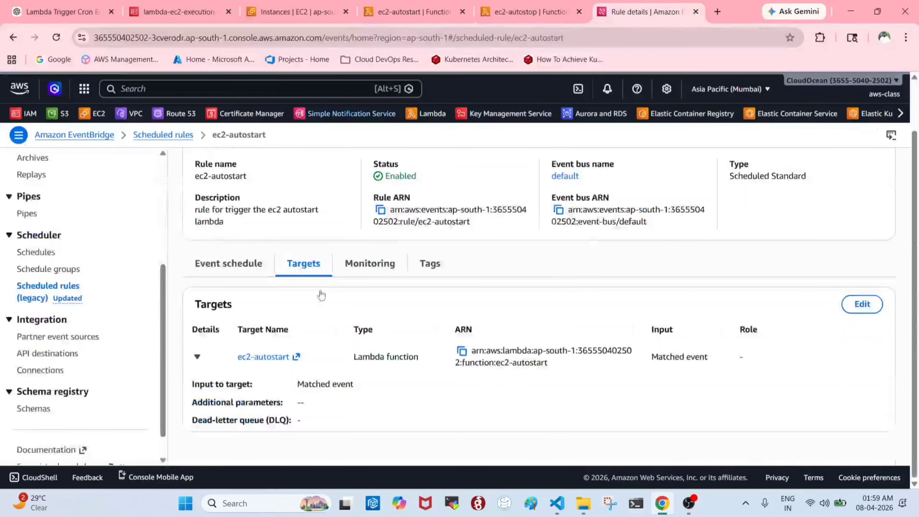
click(391, 4)
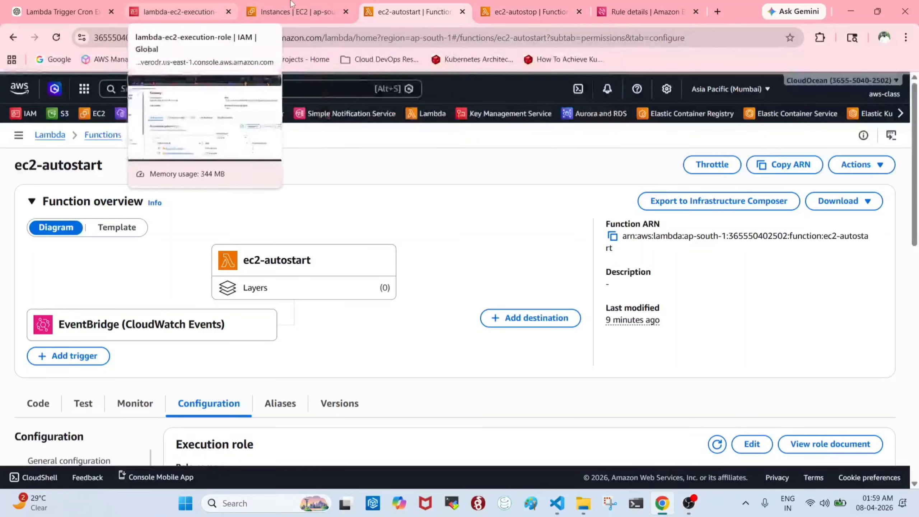
- Refresh the EC2 instances list to check demo-ec2's state, and open the ec2-autostart rule's monitoring metrics
click(295, 12)
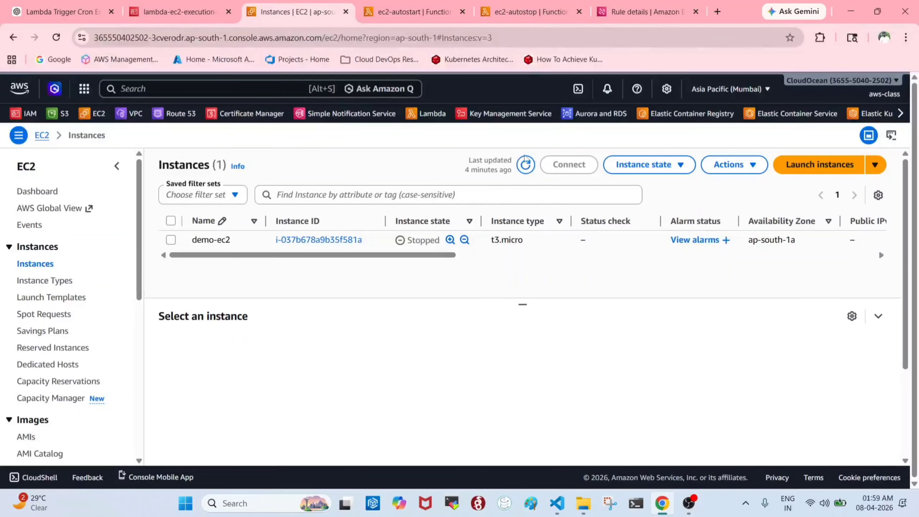
click(525, 167)
click(535, 12)
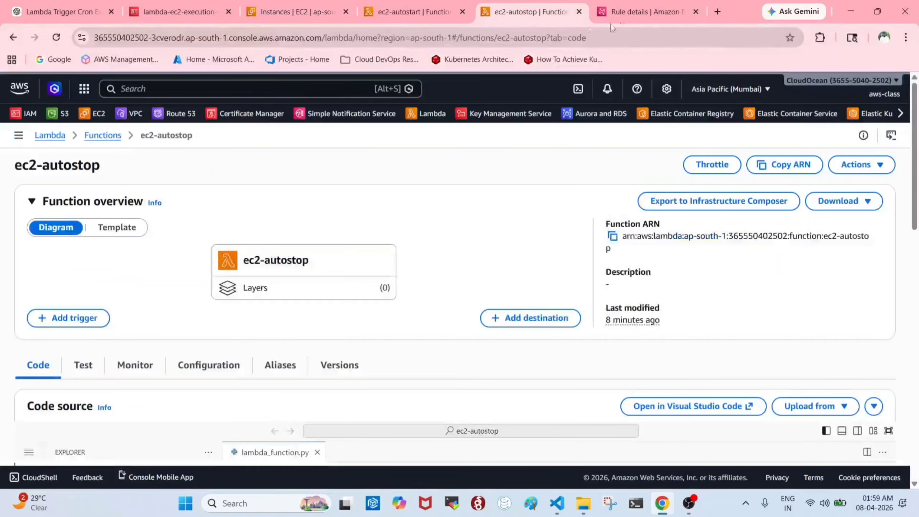
click(628, 7)
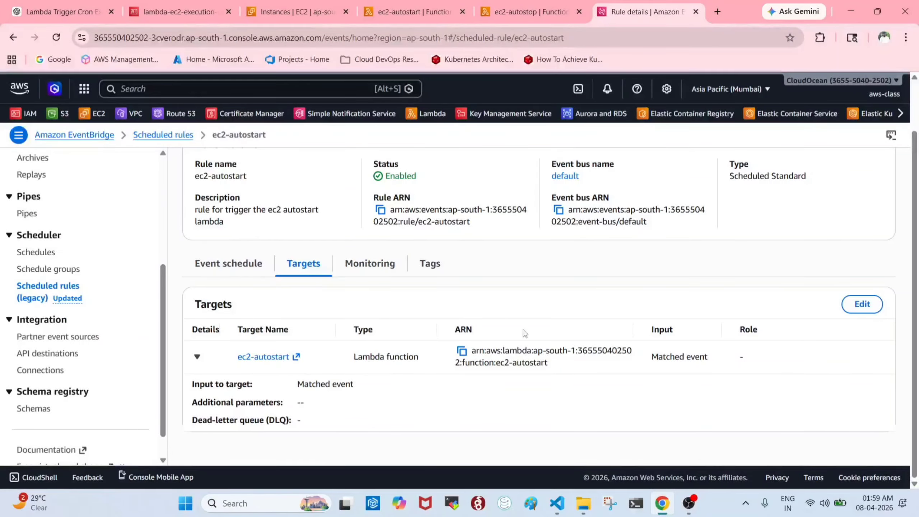
click(370, 263)
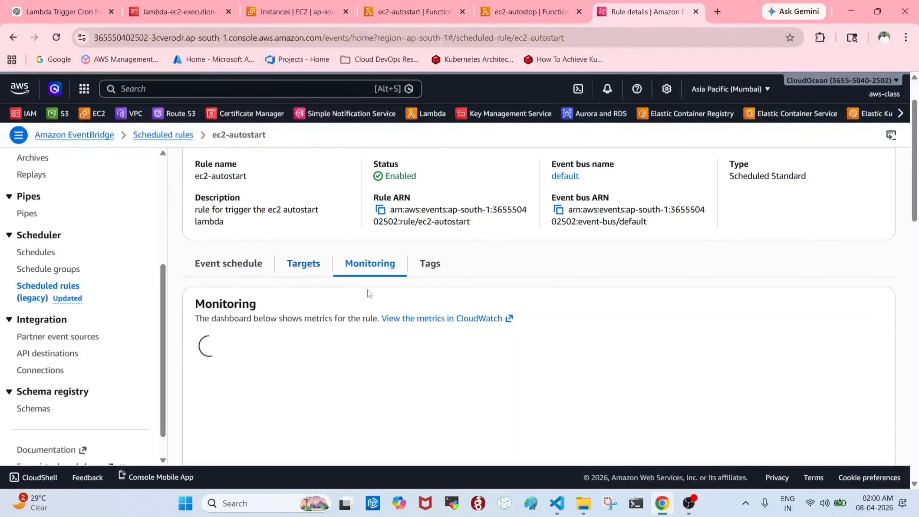
- Open the ec2-autostop Lambda function's monitoring view and look through its metrics
click(573, 10)
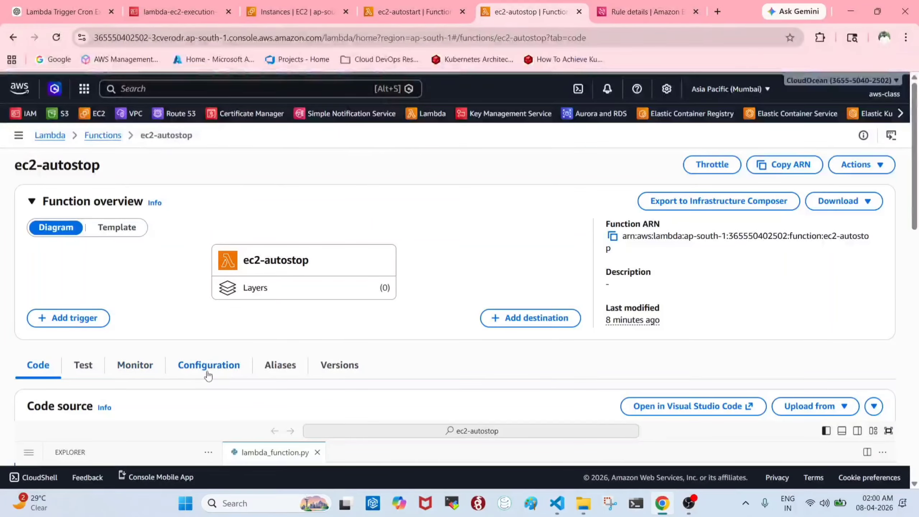
click(137, 366)
scroll(560, 377, down, 4)
scroll(539, 347, up, 3)
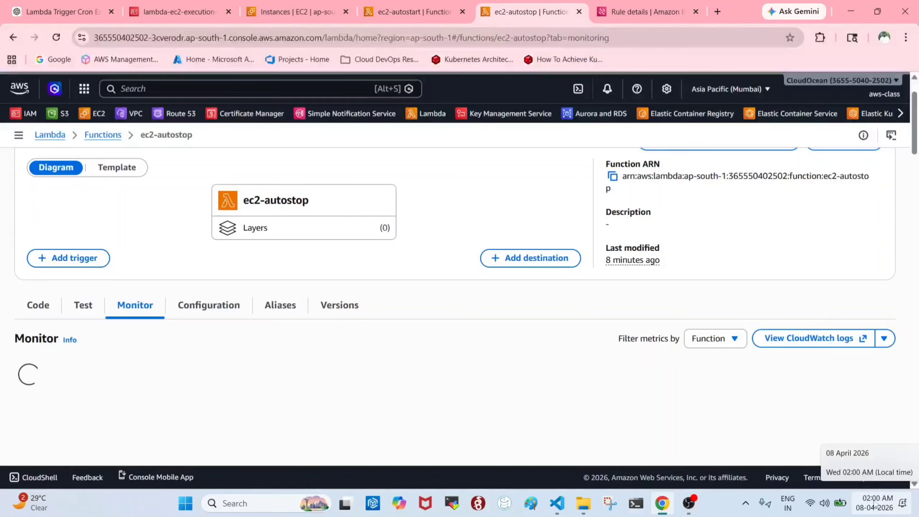
- Refresh the EC2 instances list repeatedly to check the state of demo-ec2 at the scheduled time
click(296, 12)
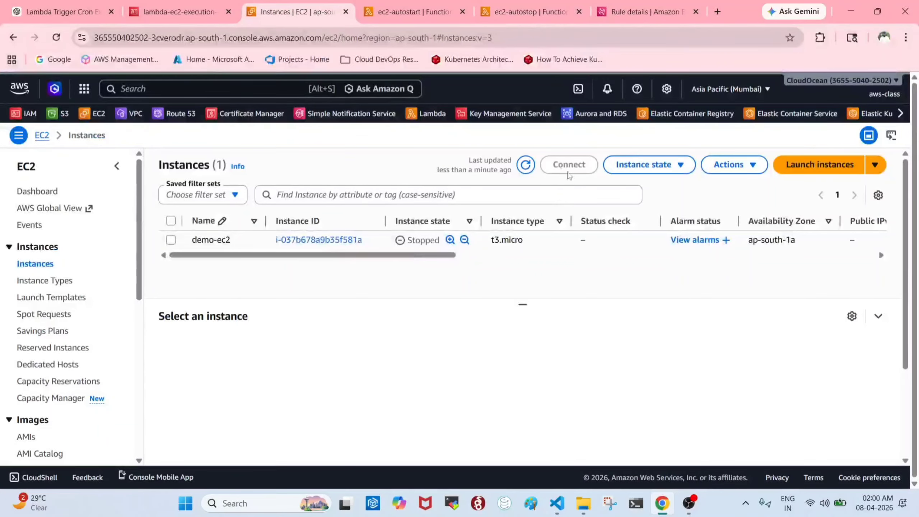
click(525, 165)
click(525, 165)
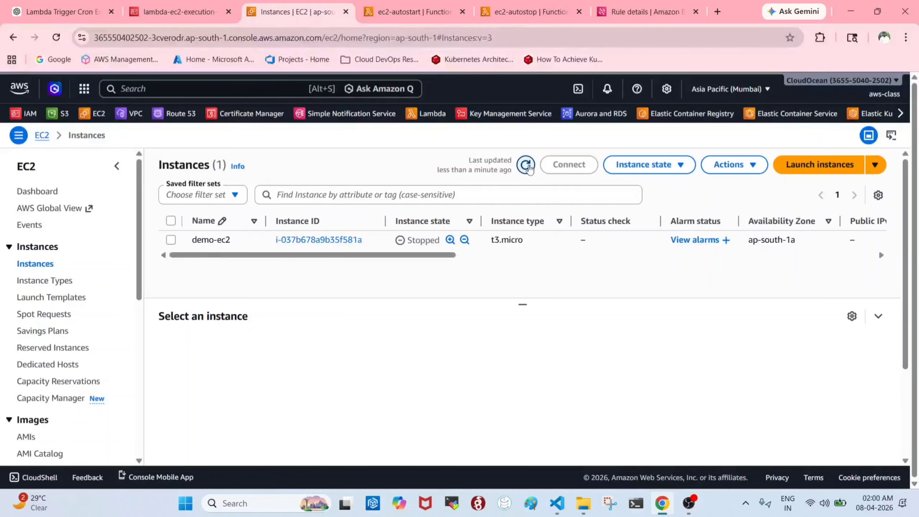
click(526, 166)
click(527, 165)
- Refresh the ec2-autostart function's execution role summary and open the function's monitoring view
click(457, 5)
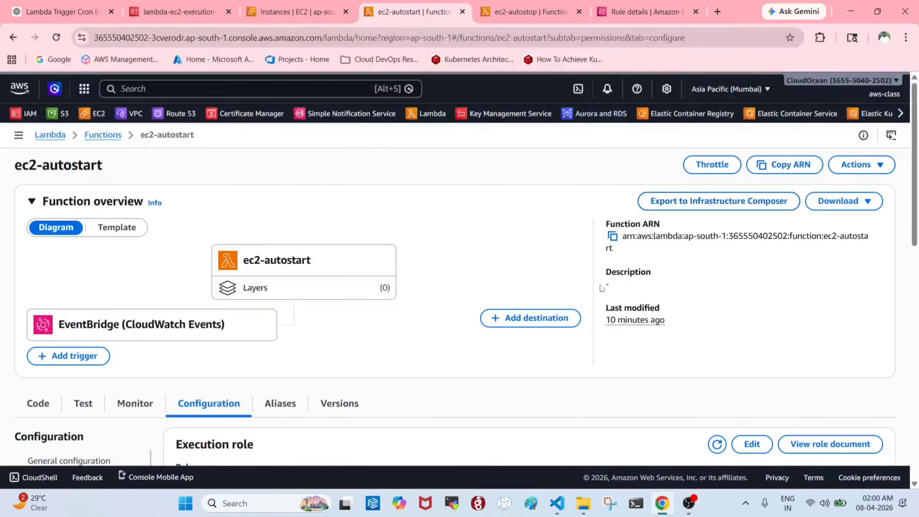
scroll(569, 409, down, 3)
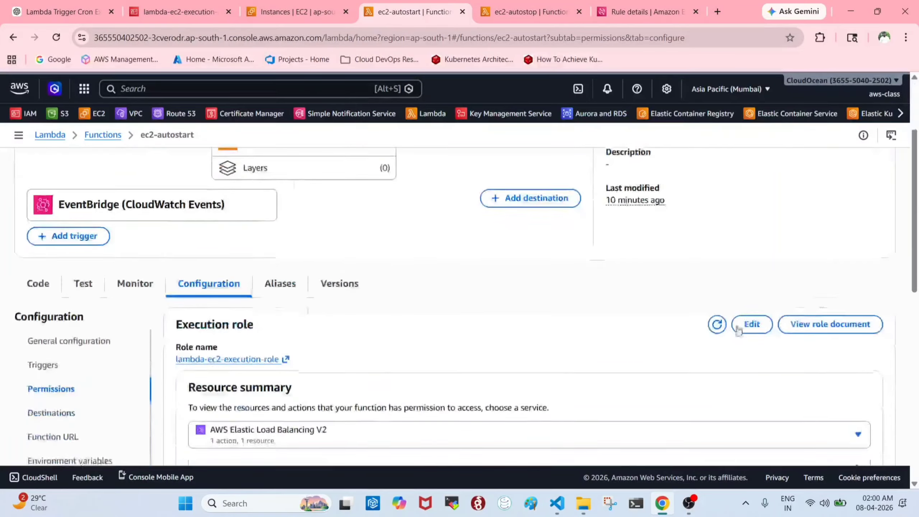
click(710, 327)
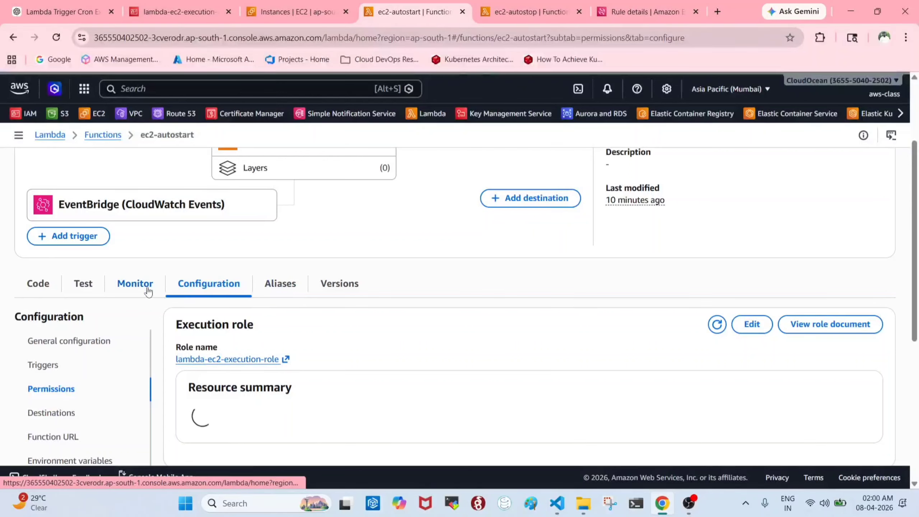
click(137, 286)
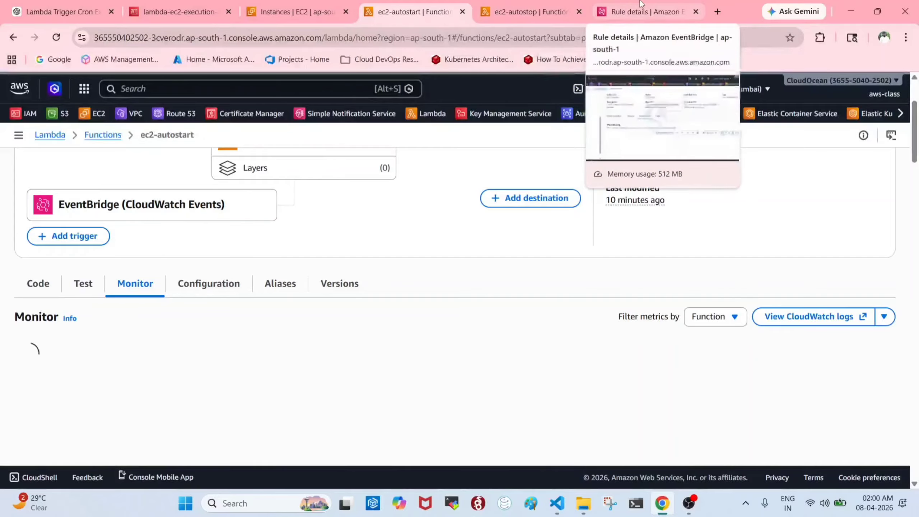
- Set the ec2-autostart rule's monitoring dashboard to a relative time range of 5 minutes
click(619, 5)
scroll(582, 352, down, 3)
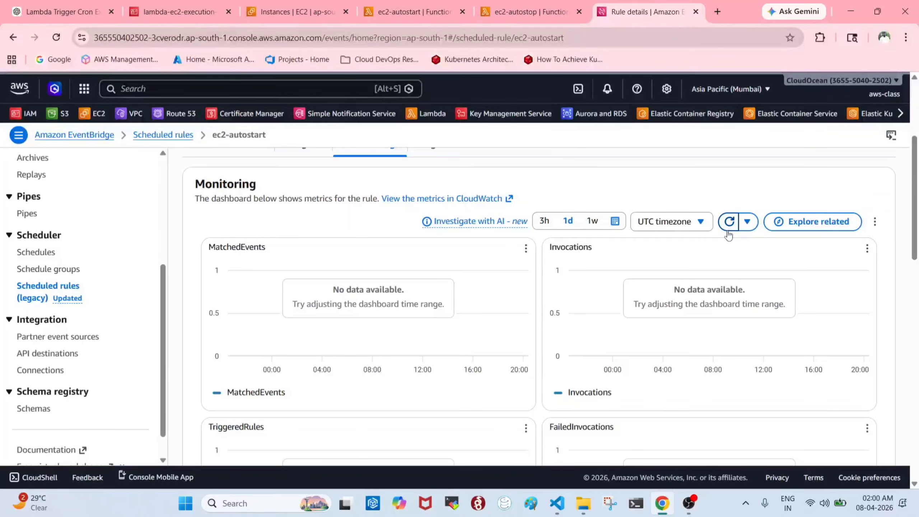
click(615, 221)
click(603, 294)
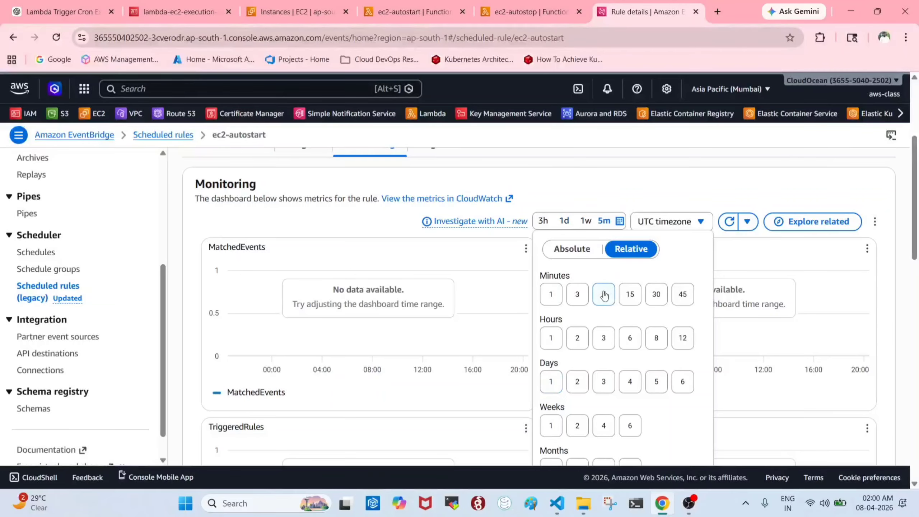
scroll(651, 361, down, 5)
click(681, 379)
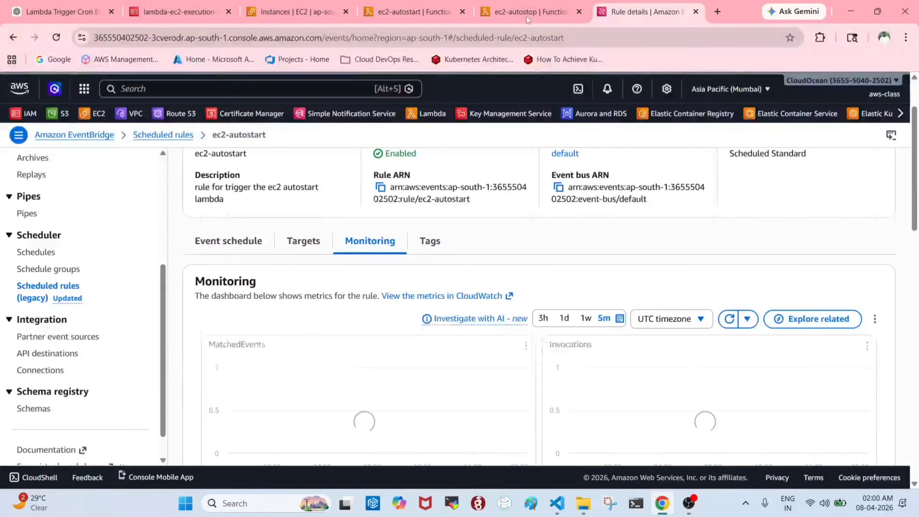
- Open the CloudWatch logs from the ec2-autostop function, go to the list of all log groups and refresh it
click(519, 8)
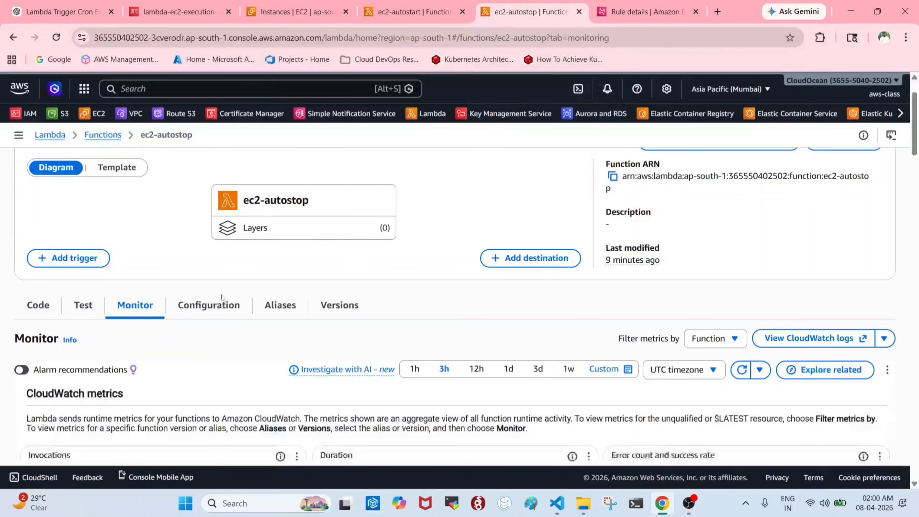
click(810, 339)
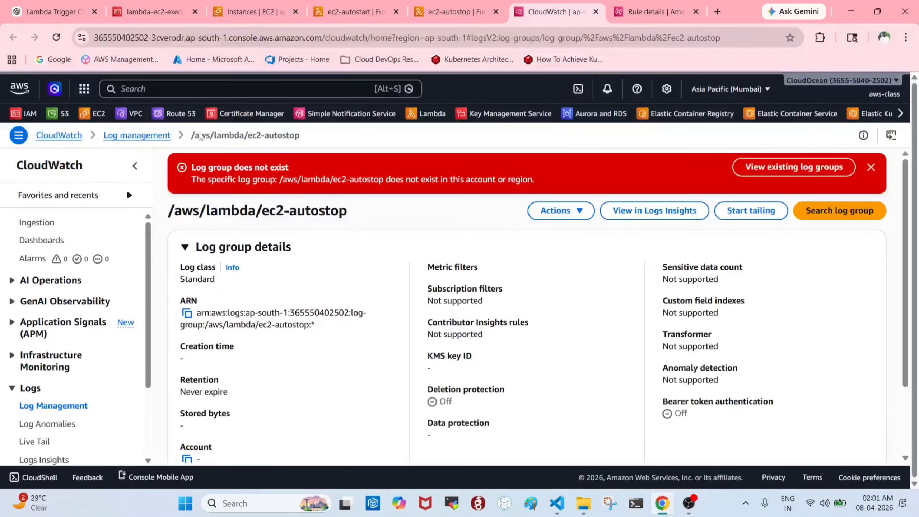
click(130, 135)
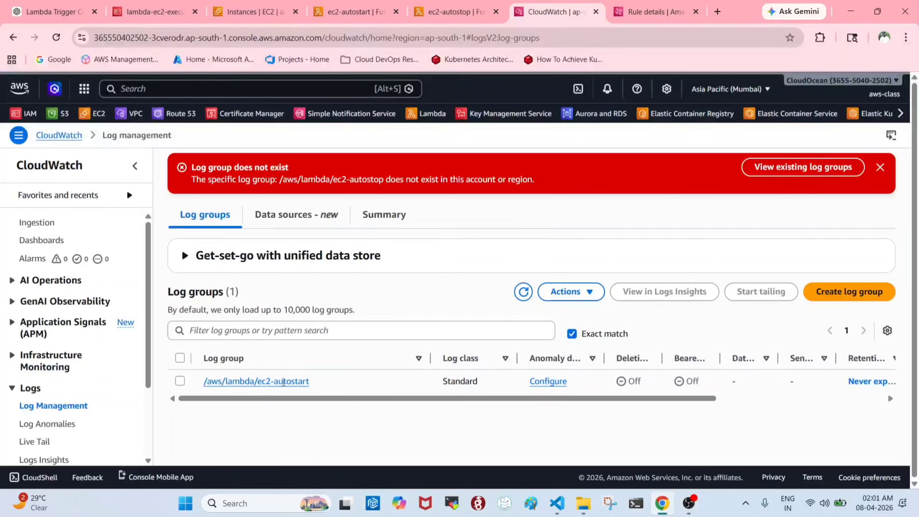
click(523, 291)
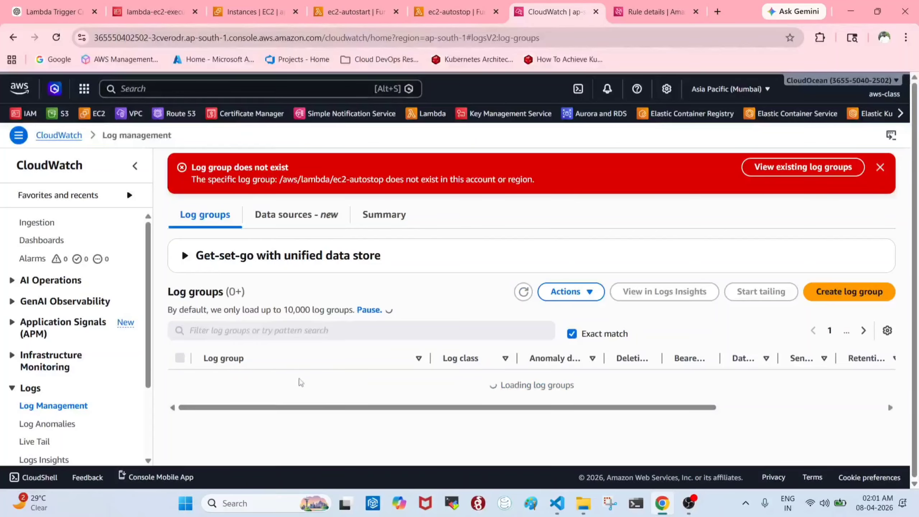
- Open the /aws/lambda/ec2-autostart log group, dismiss the error banner and view the log events of its latest stream
click(285, 383)
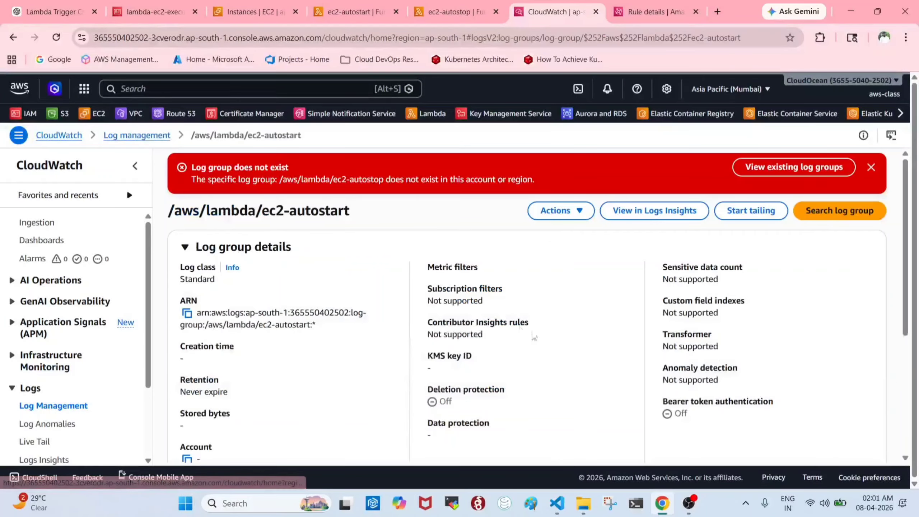
scroll(785, 266, down, 5)
click(870, 167)
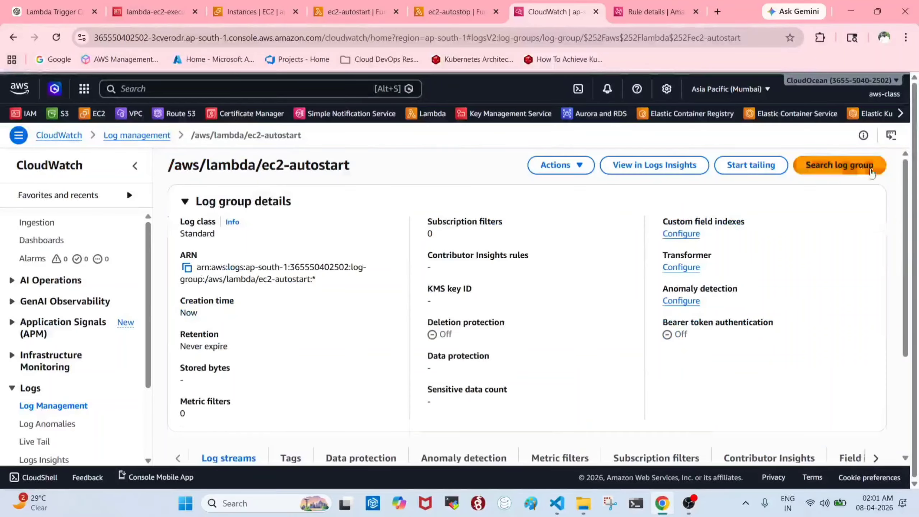
scroll(871, 172, down, 4)
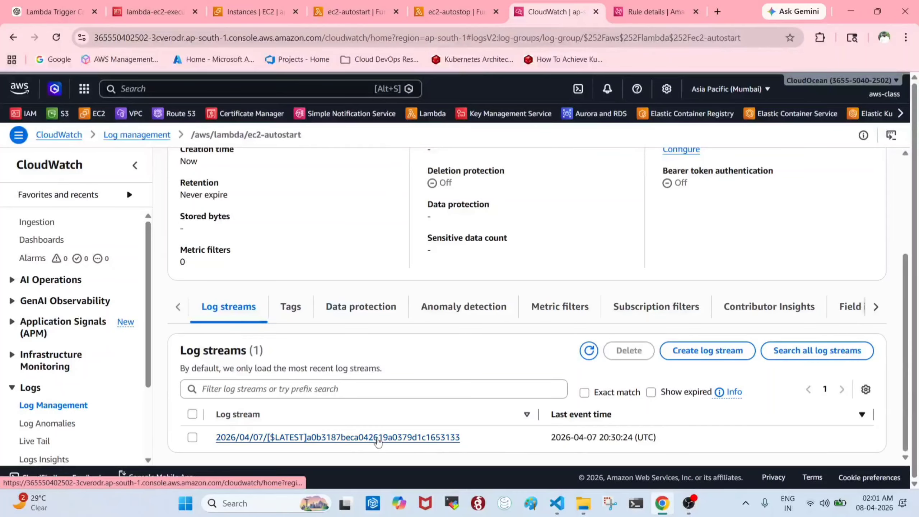
click(368, 436)
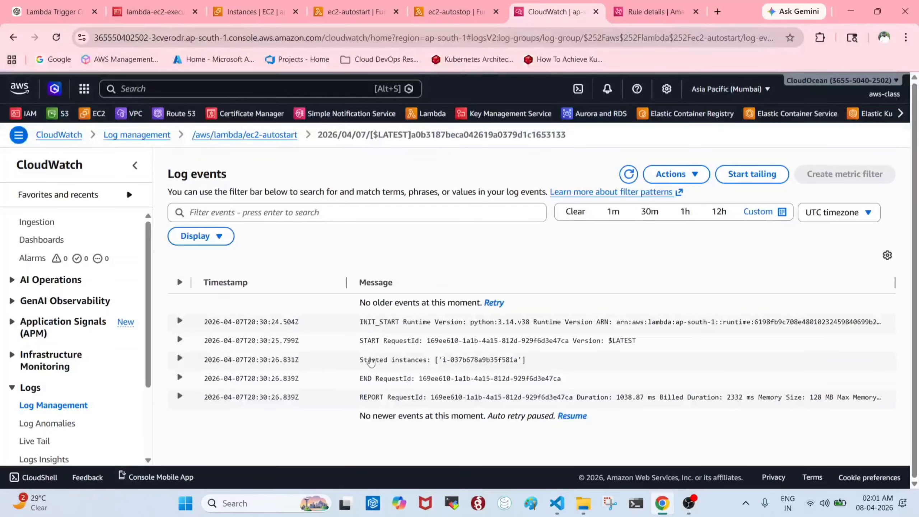
- Expand the started-instances log event and refresh the EC2 instances list to check the state of demo-ec2
click(180, 358)
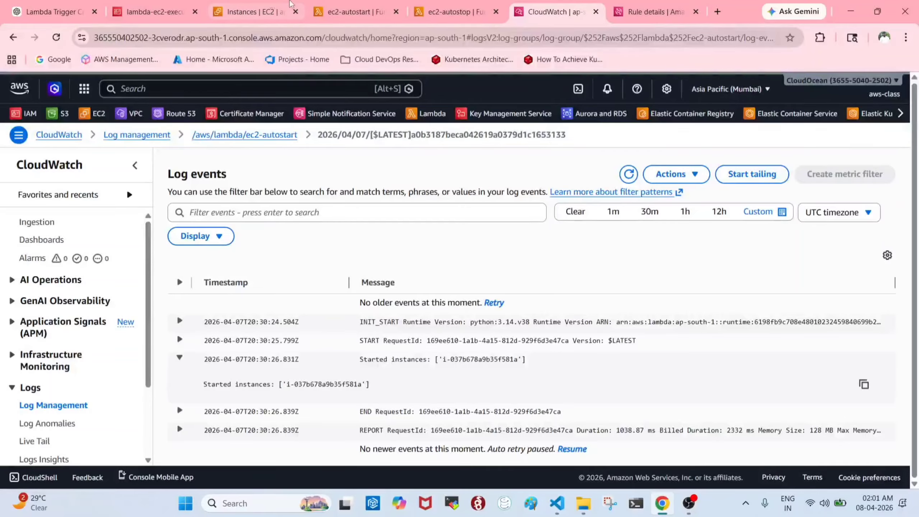
click(255, 7)
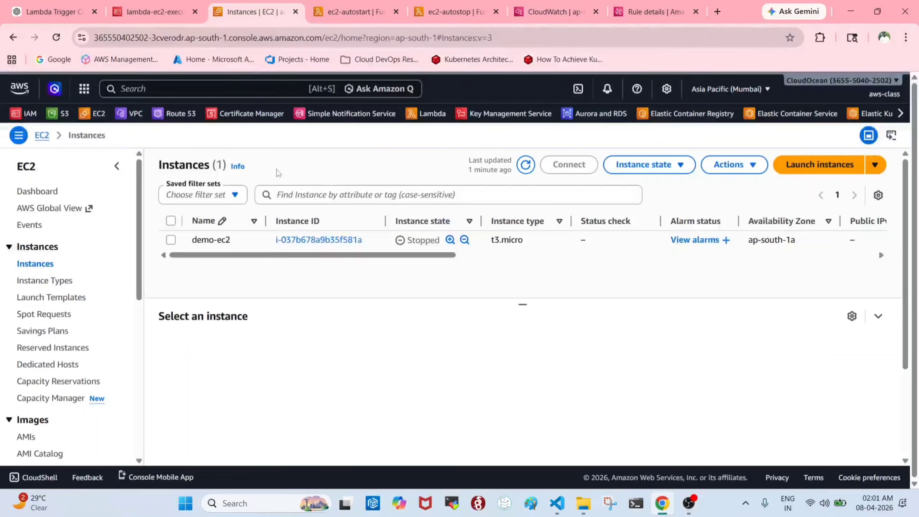
click(525, 166)
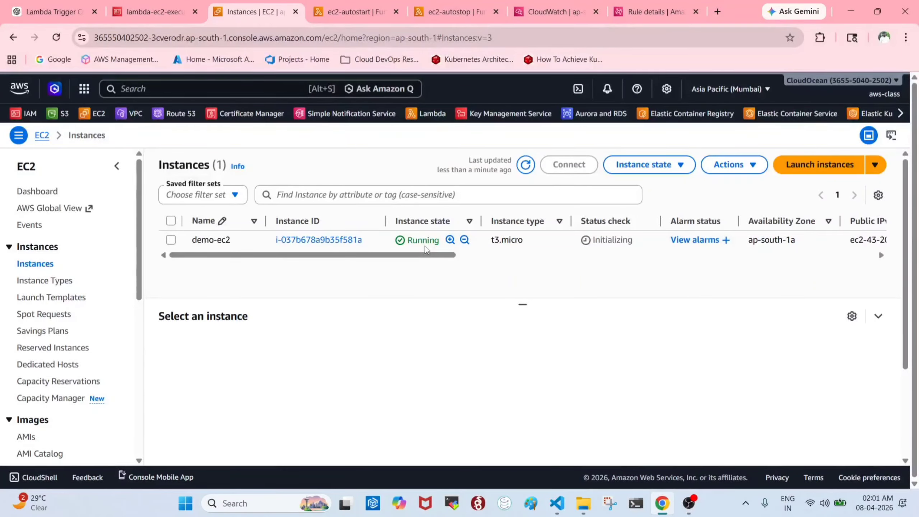
click(659, 170)
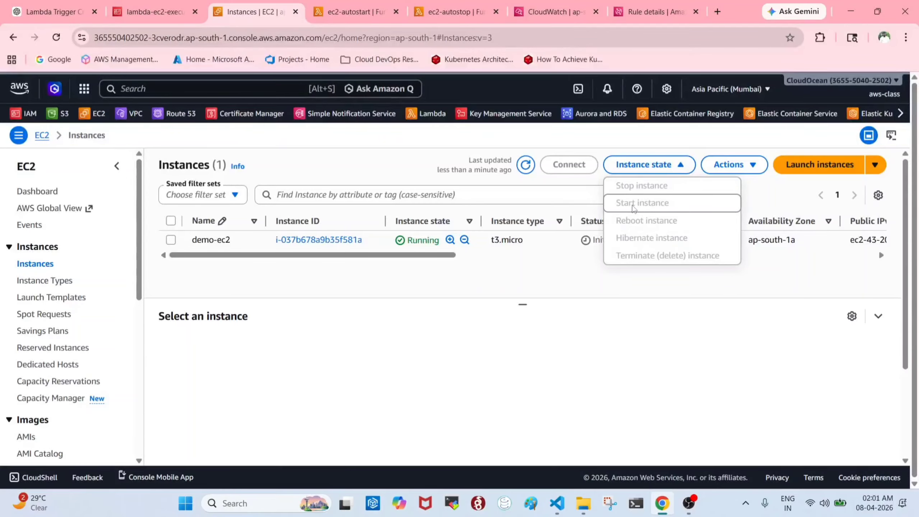
click(391, 159)
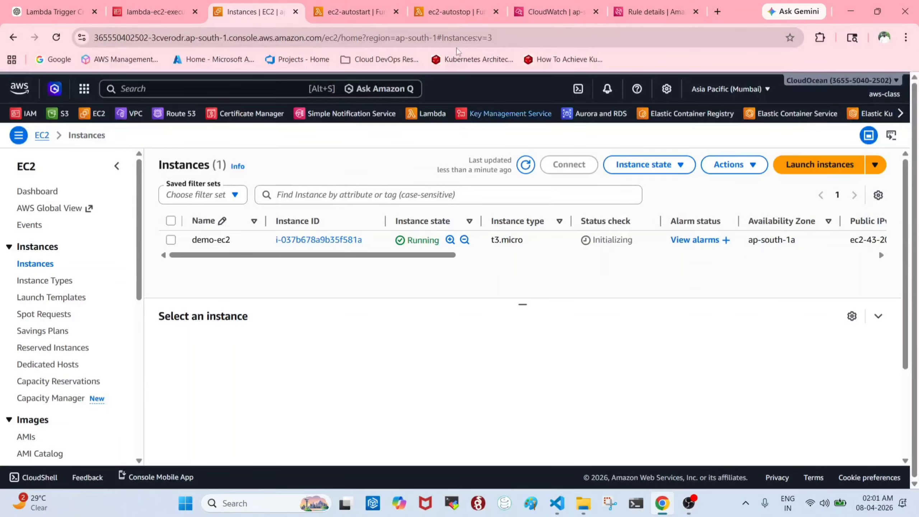
click(355, 12)
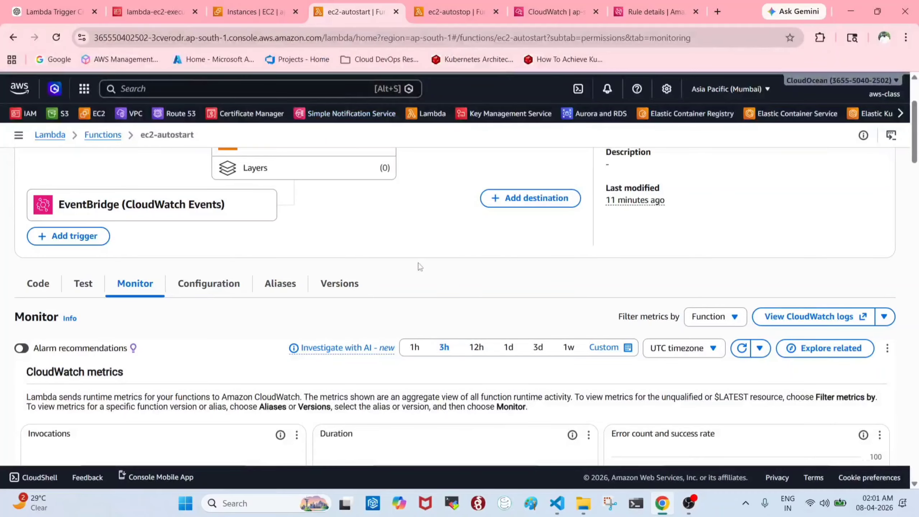
click(253, 11)
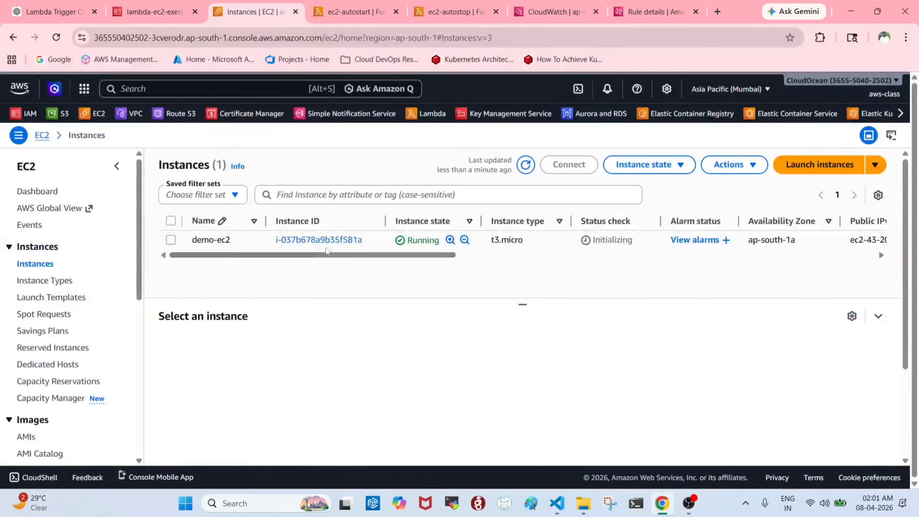
- Set the ec2-autostop function's monitoring dashboard to a relative range of 5 minutes and look through its metric charts
click(452, 12)
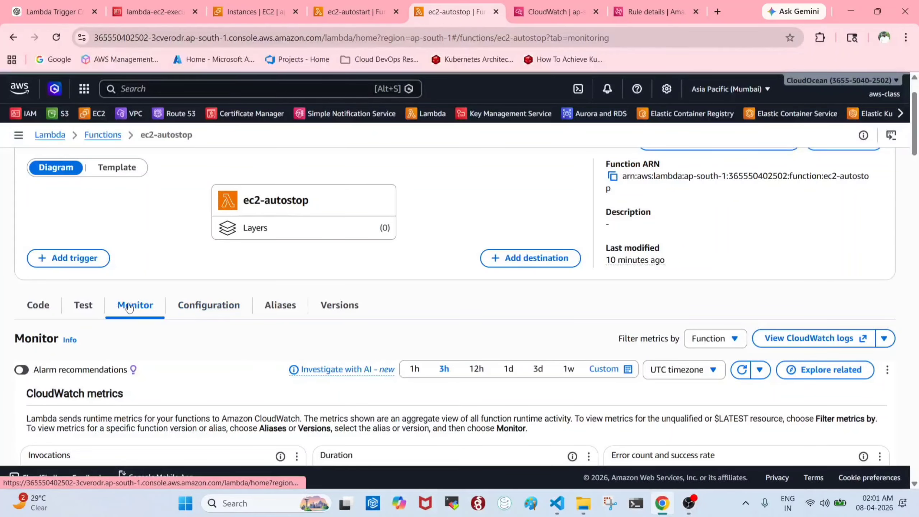
scroll(163, 310, down, 5)
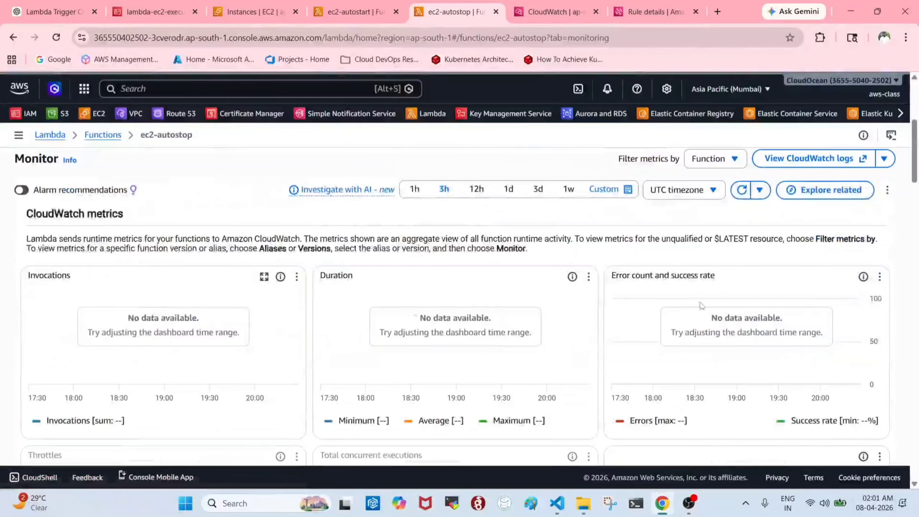
click(608, 188)
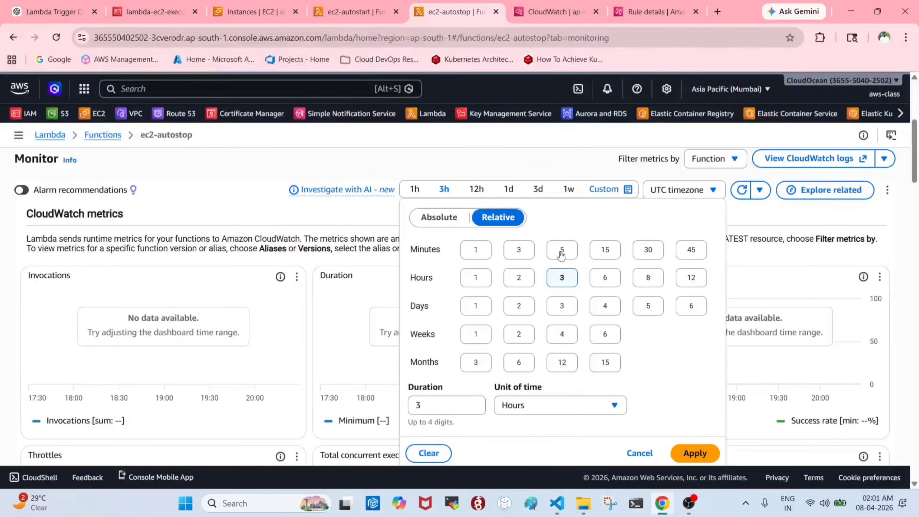
click(561, 254)
click(695, 453)
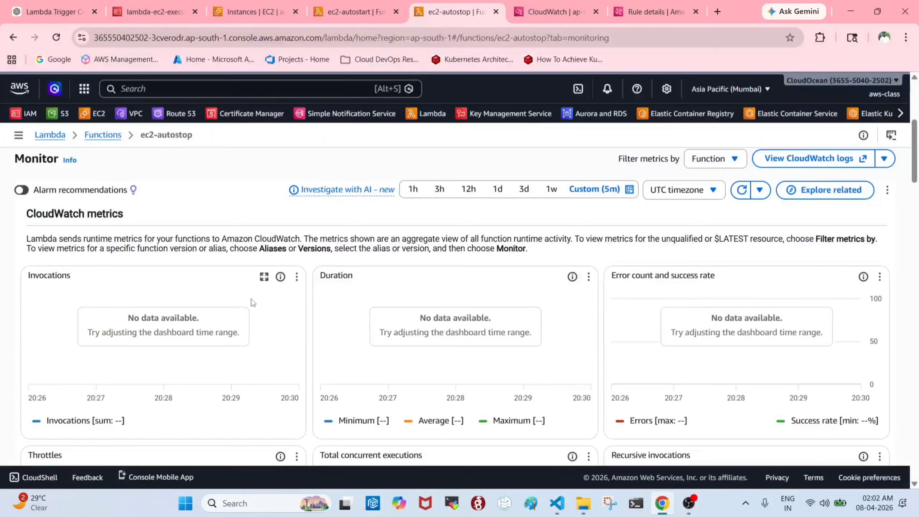
scroll(263, 300, down, 3)
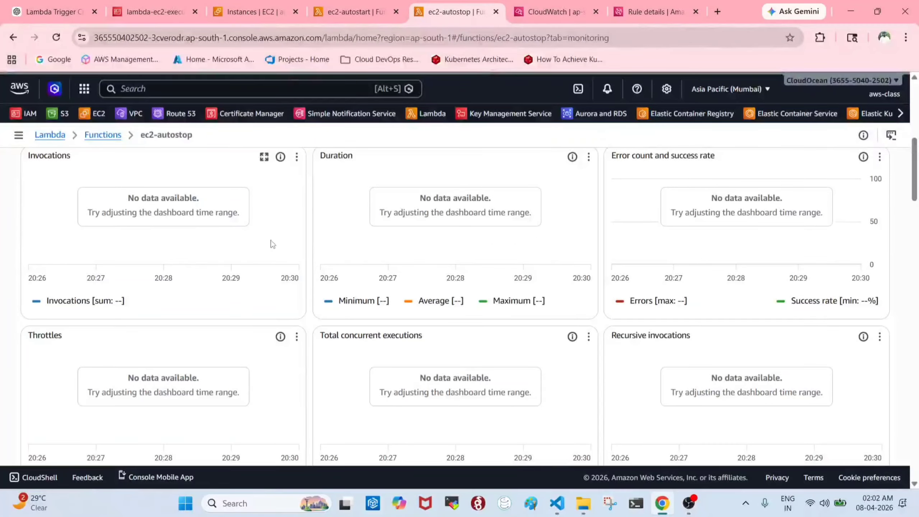
scroll(282, 220, up, 3)
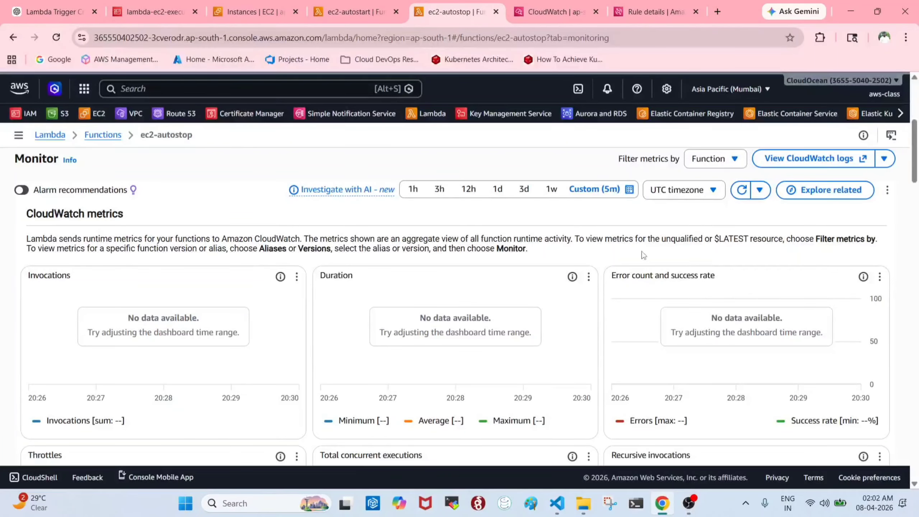
scroll(269, 239, up, 2)
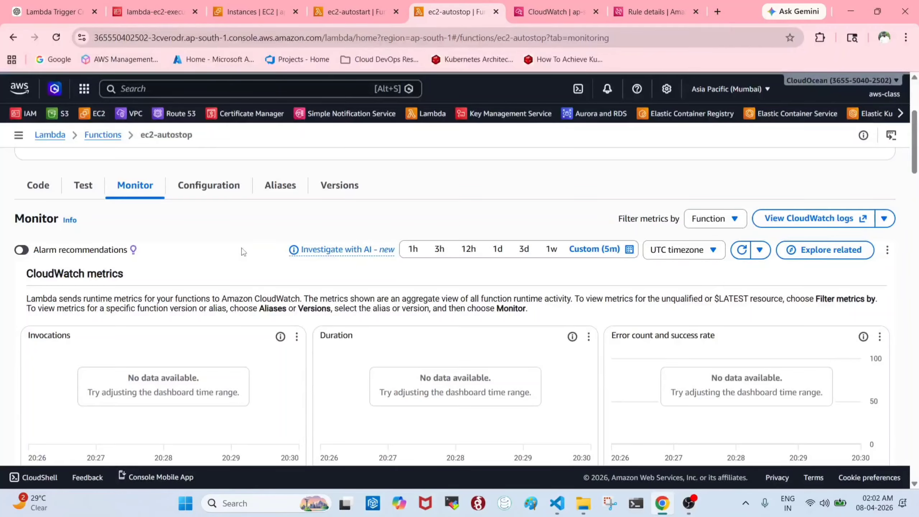
scroll(281, 311, down, 2)
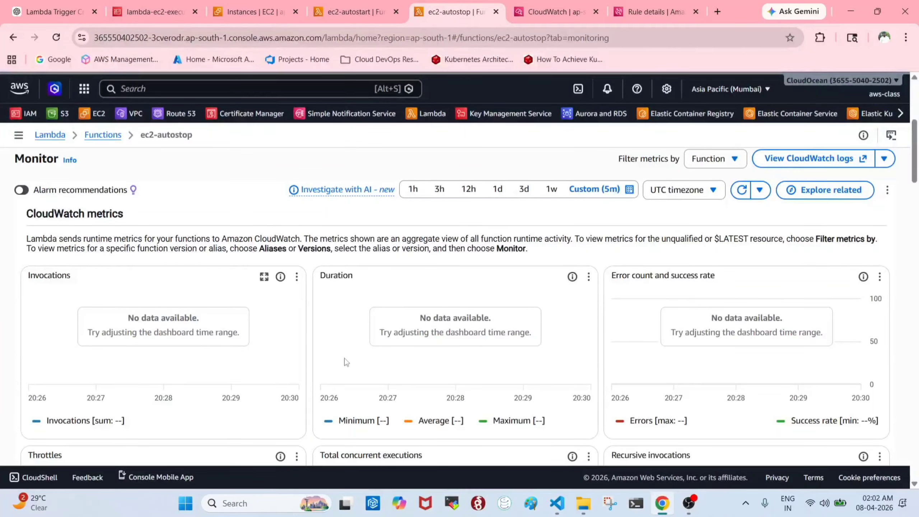
scroll(344, 358, down, 6)
scroll(351, 365, up, 3)
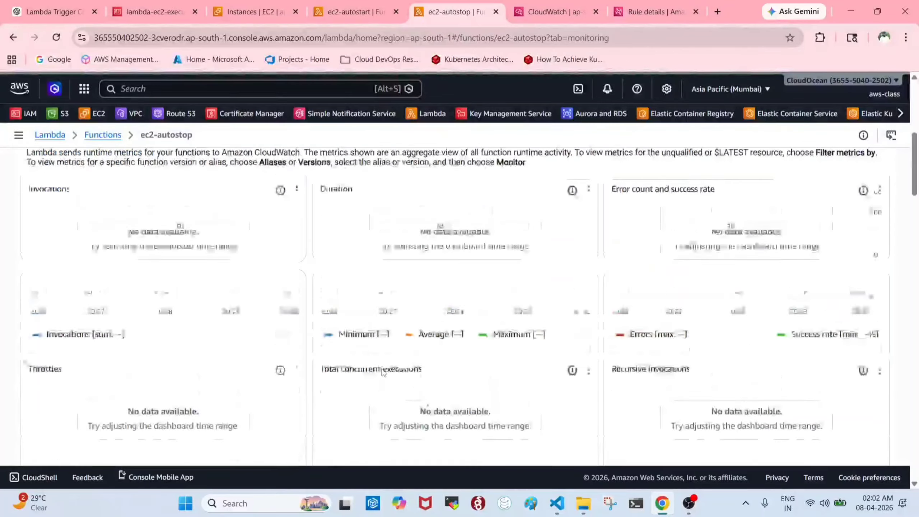
scroll(345, 232, up, 5)
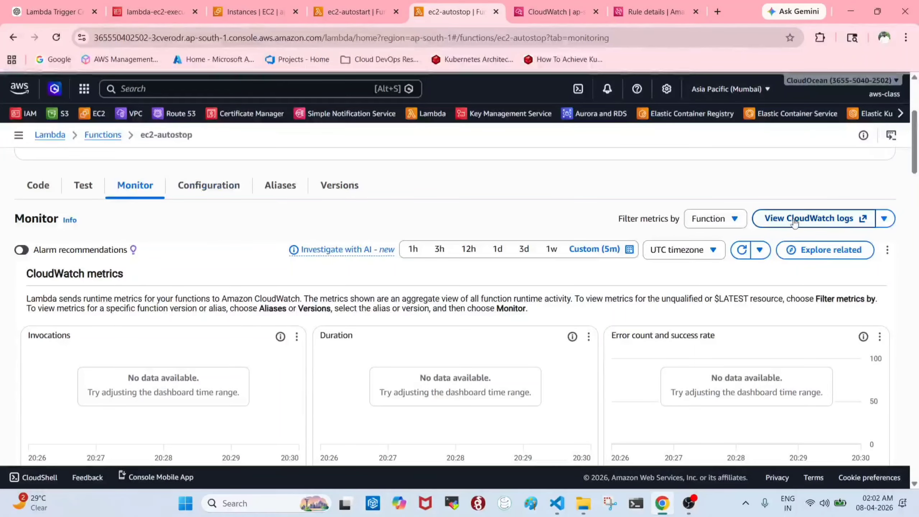
- Return to the /aws/lambda/ec2-autostart log group in CloudWatch and check its log stream's last event time
click(560, 5)
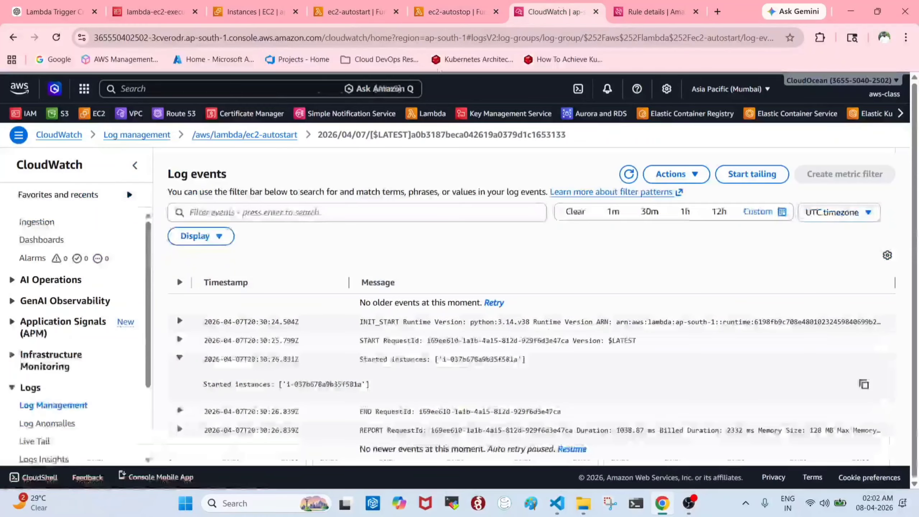
click(242, 136)
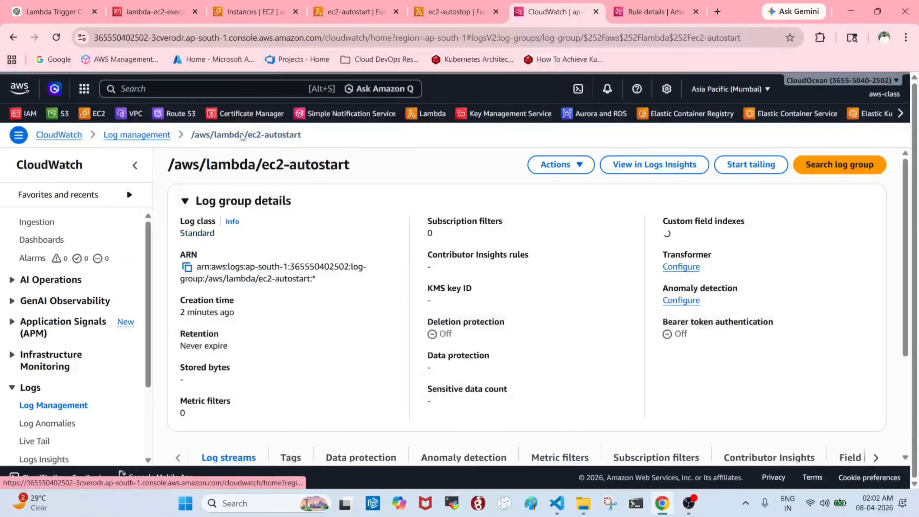
drag(200, 167, 349, 166)
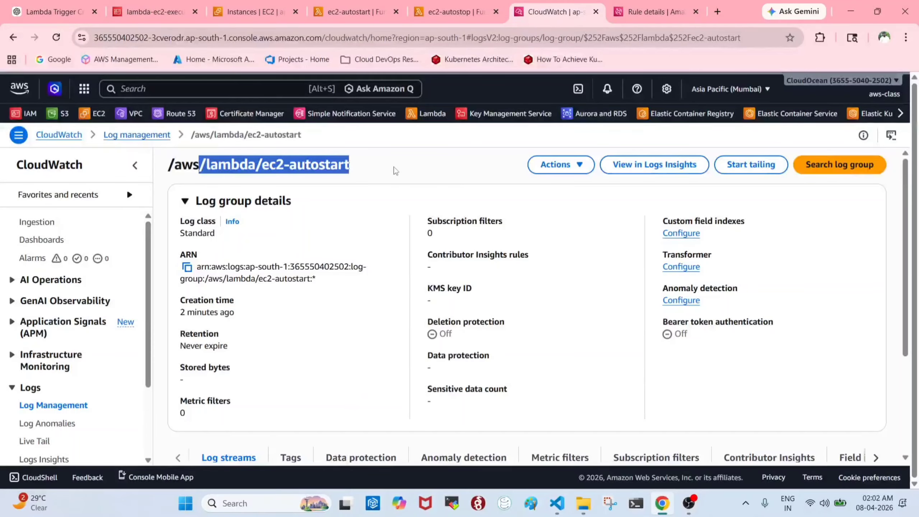
click(267, 166)
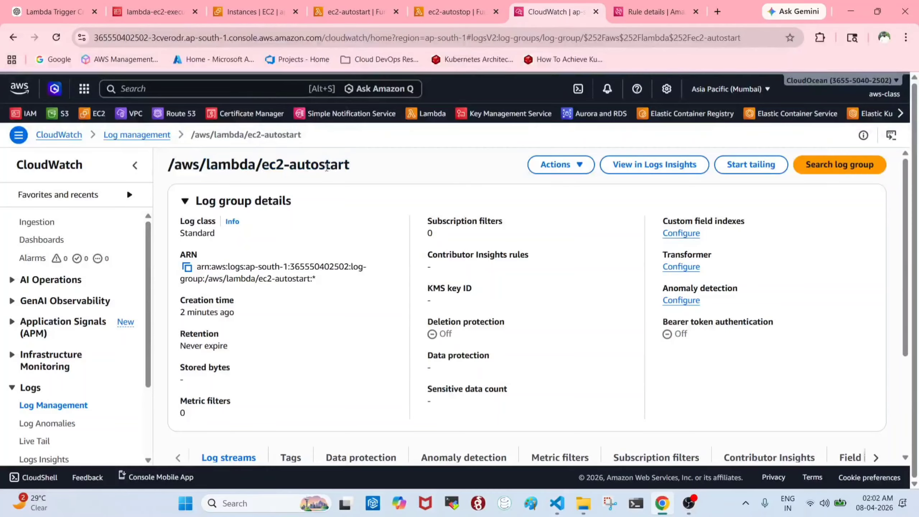
scroll(248, 356, down, 3)
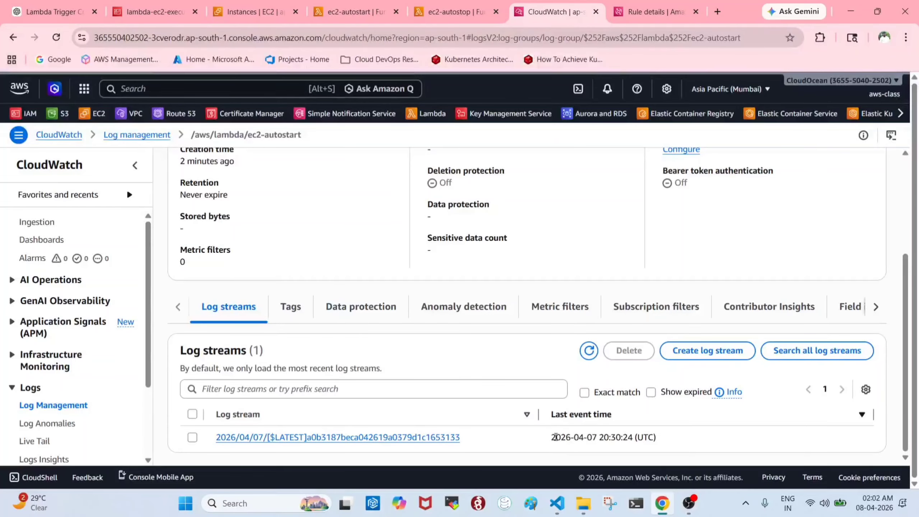
drag(555, 437, 600, 437)
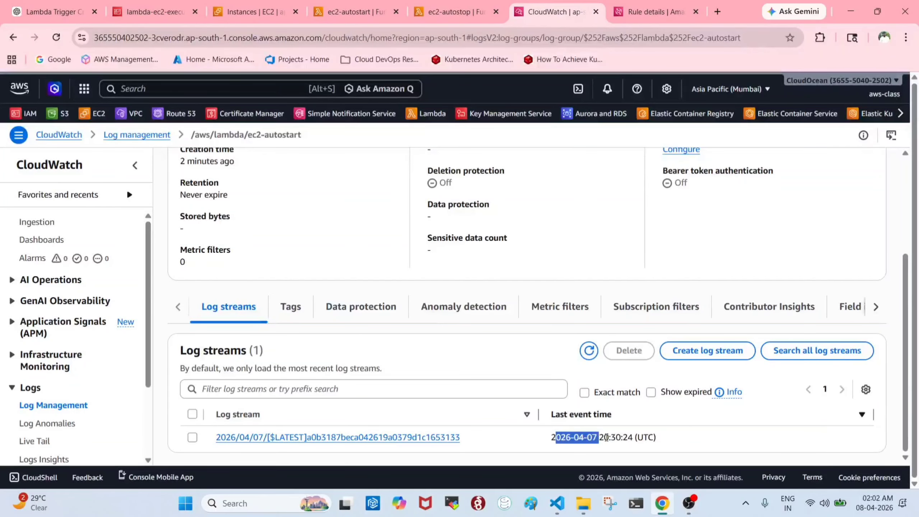
click(609, 437)
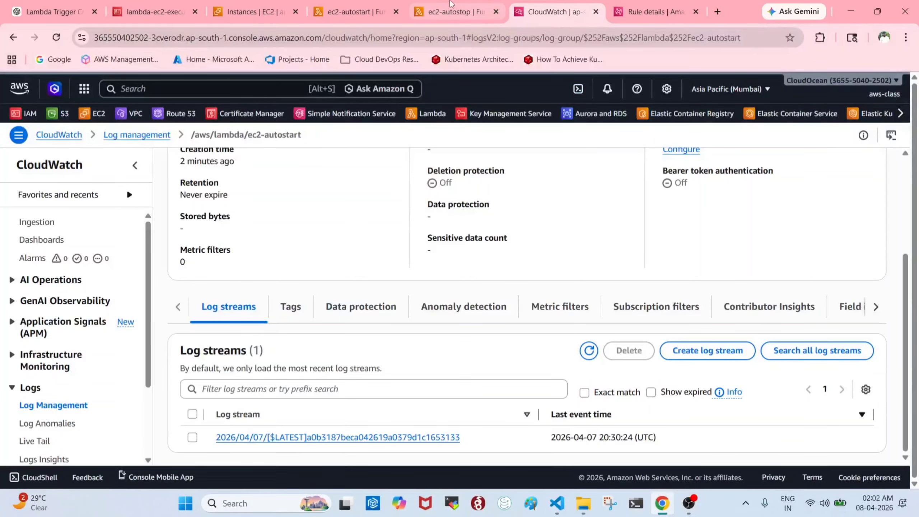
- Look at the ec2-autostart rule's targets, reopen the ec2-autostart log stream and expand its started-instances event
click(655, 11)
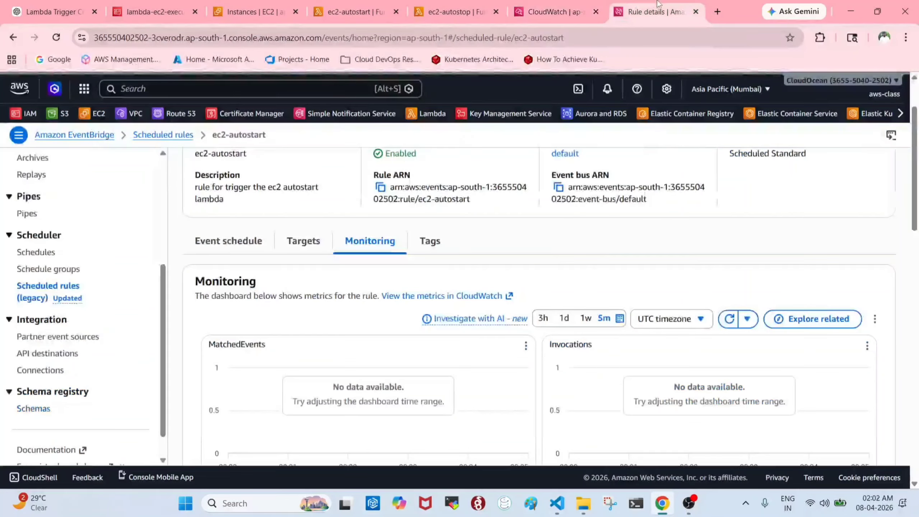
click(302, 246)
click(553, 3)
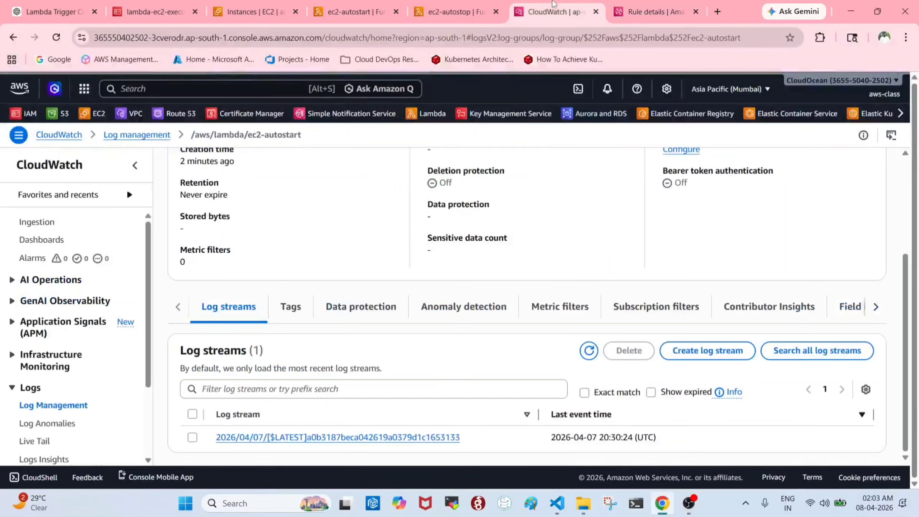
click(430, 437)
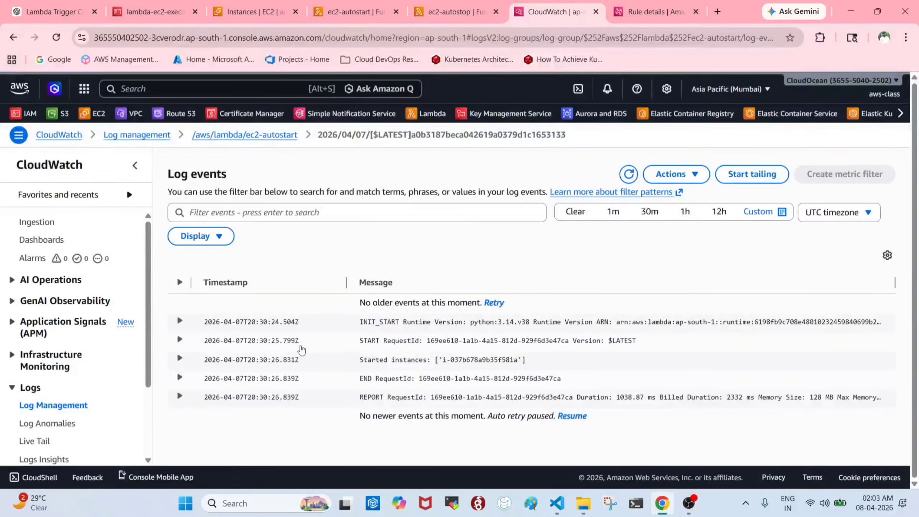
click(180, 358)
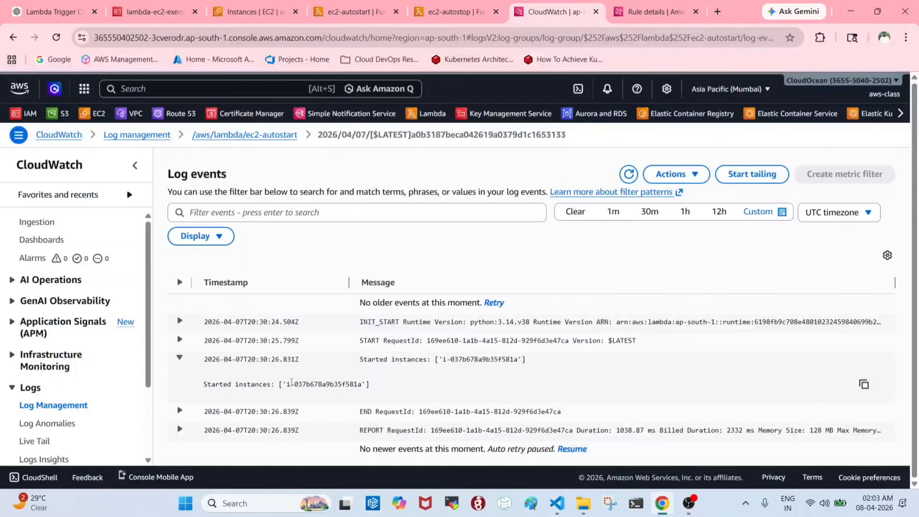
drag(211, 384, 383, 387)
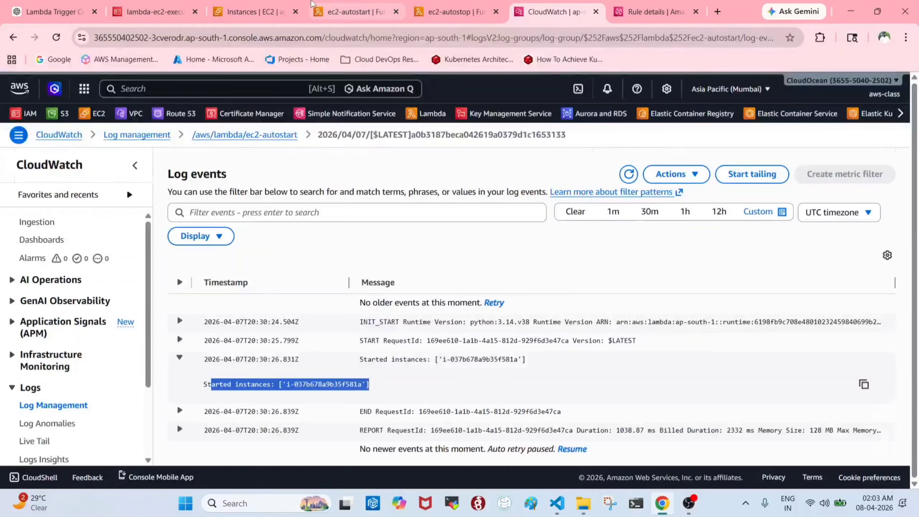
- Return to the EC2 instances list and refresh it to check demo-ec2's state and status checks
click(357, 12)
click(255, 12)
click(529, 167)
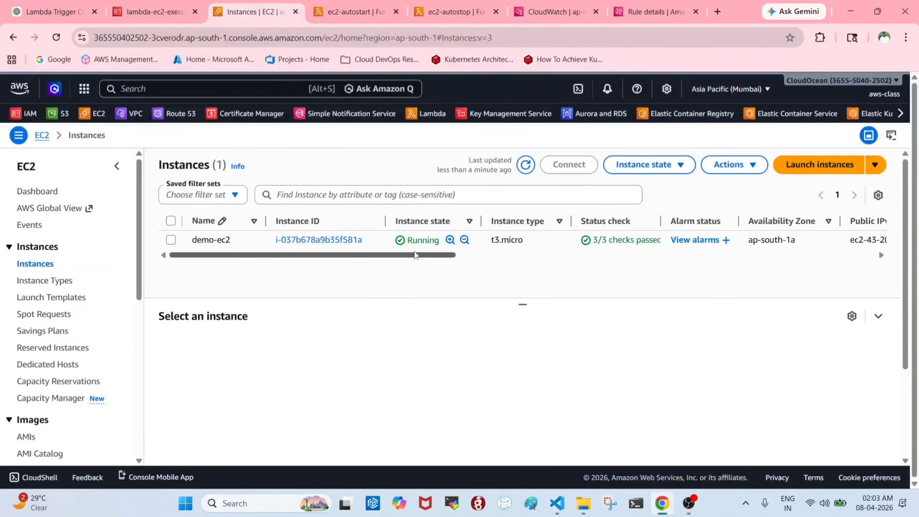
- Switch to Visual Studio Code and find the ec2-AutoStop entry under the event bridge rules in Notes.txt
click(556, 503)
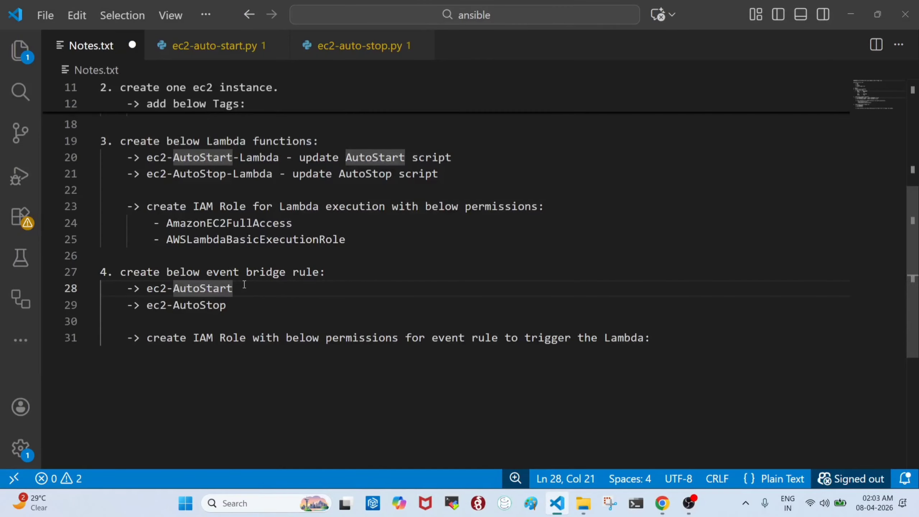
scroll(244, 284, up, 1)
scroll(243, 296, down, 1)
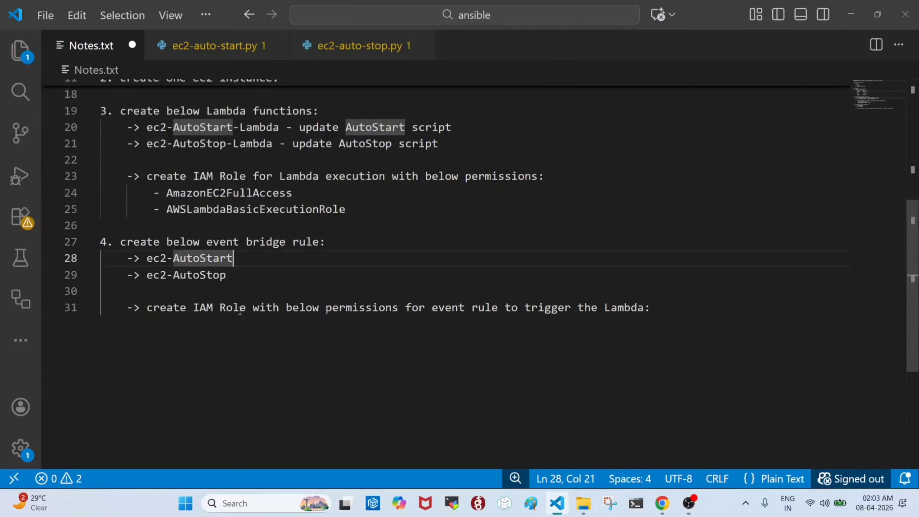
click(238, 276)
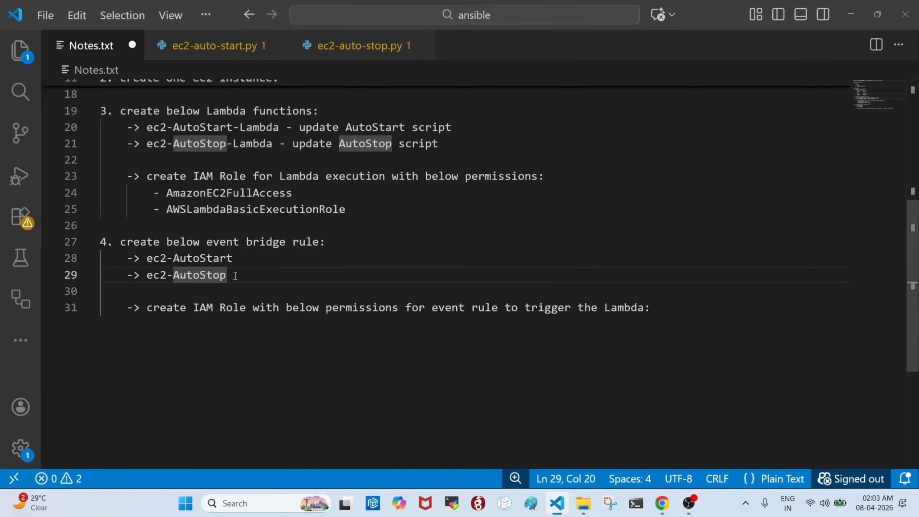
- Switch to the browser's Lambda console, open the ec2-autostart function, and examine its EventBridge trigger and code source
key(alt+Tab)
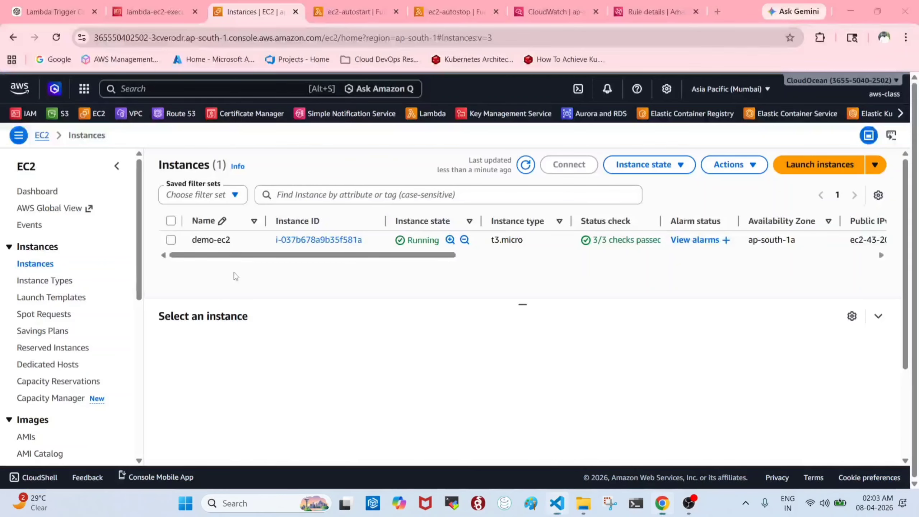
click(416, 10)
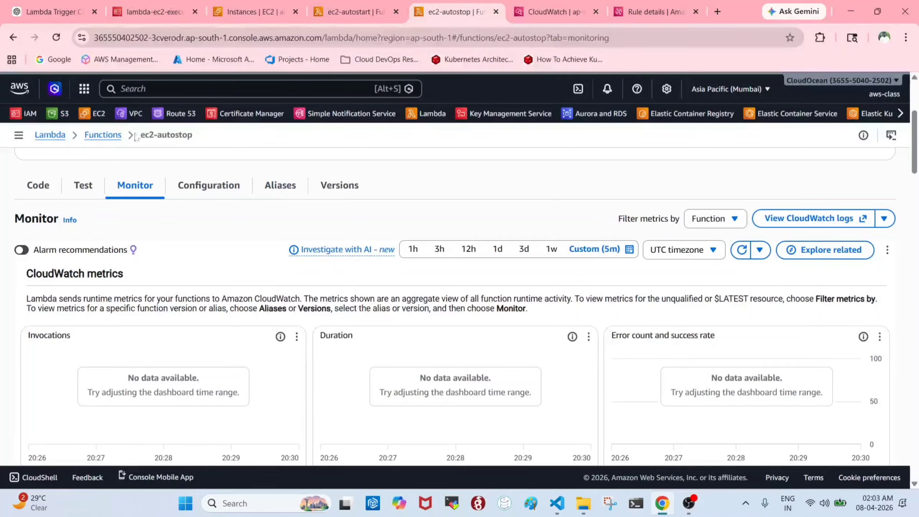
click(104, 136)
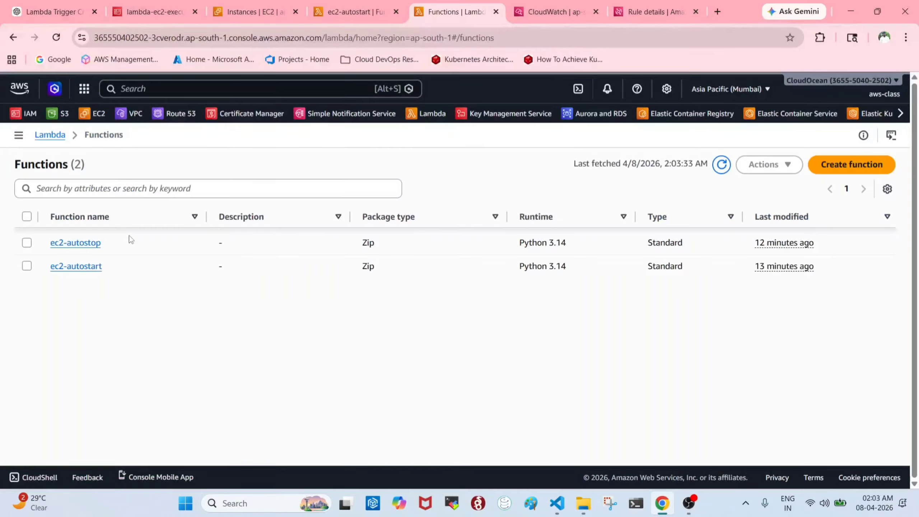
click(83, 269)
scroll(269, 303, down, 5)
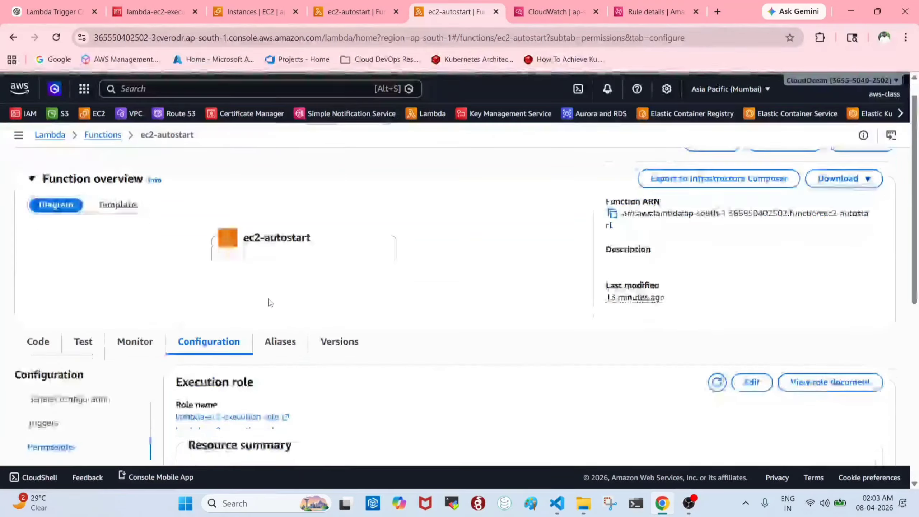
scroll(150, 334, up, 5)
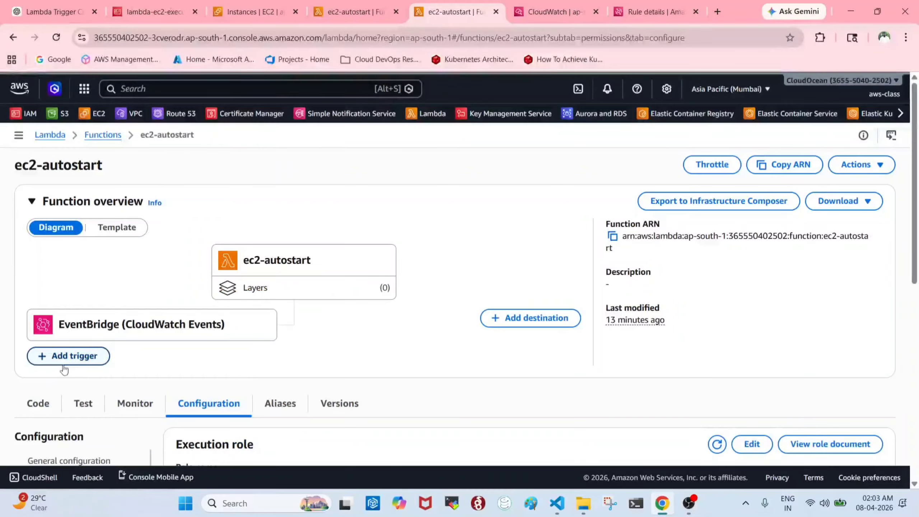
click(39, 403)
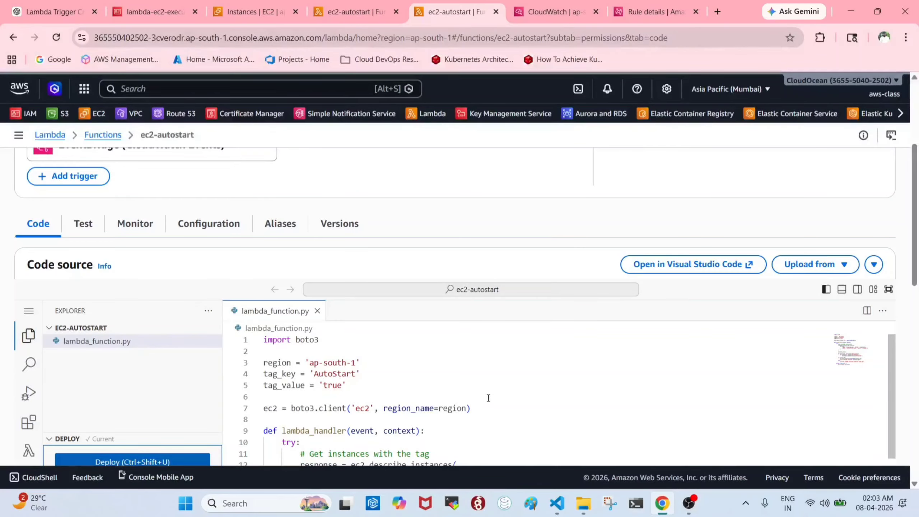
scroll(514, 388, down, 3)
scroll(513, 388, down, 5)
- Start a new scheduled rule from EventBridge's scheduled rules list and name it EC2-AUTOSTOP
click(652, 11)
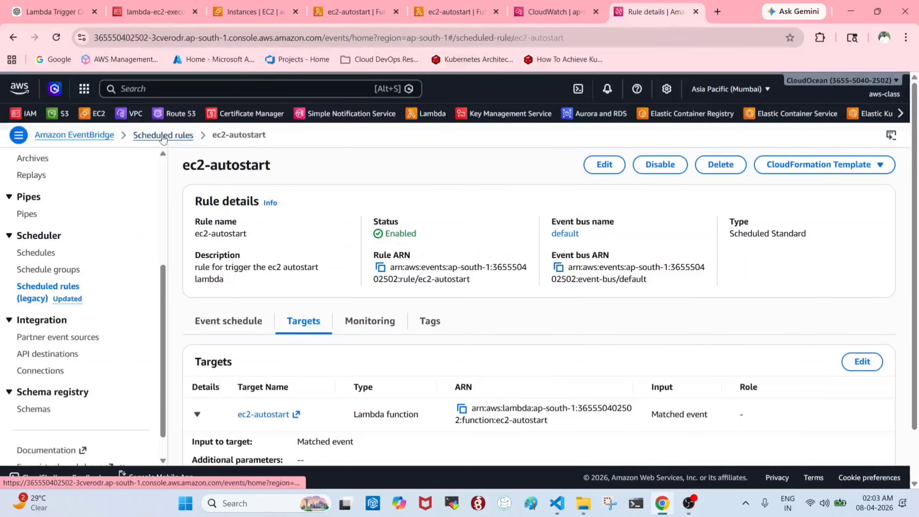
click(163, 134)
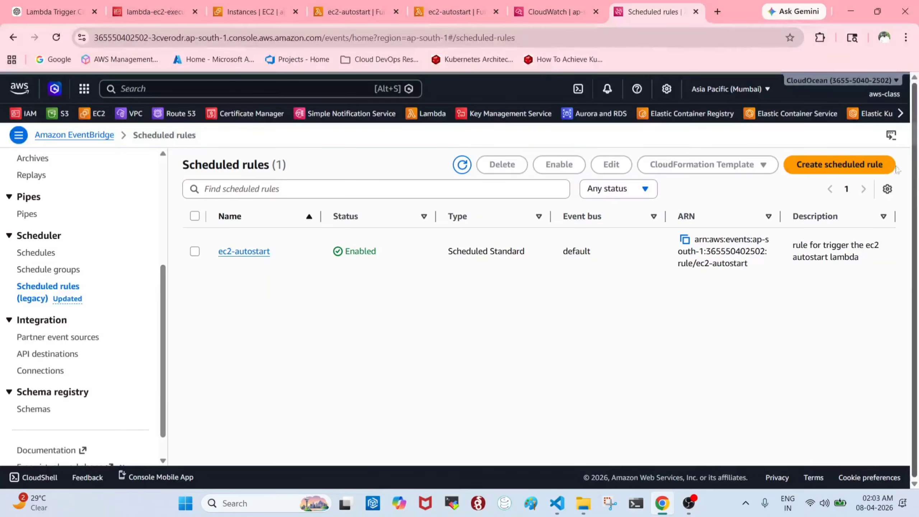
click(861, 167)
scroll(445, 269, down, 2)
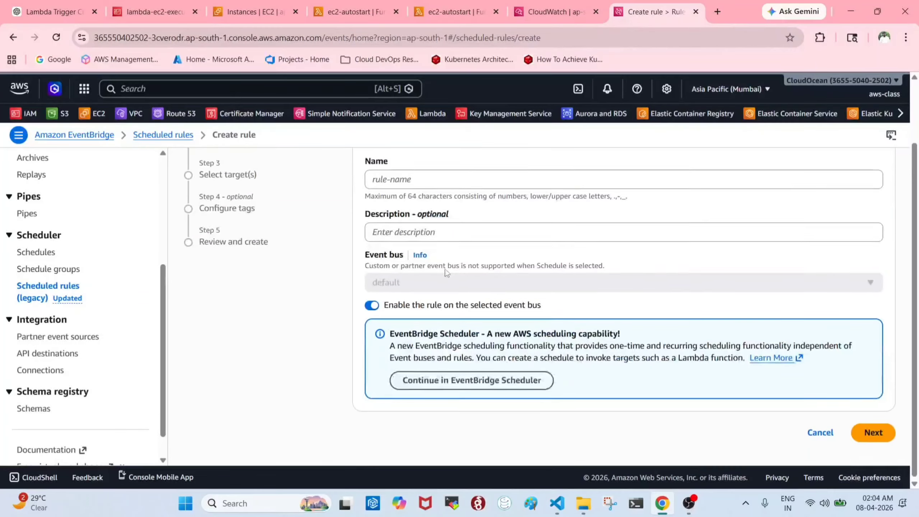
click(416, 173)
text(EC2-)
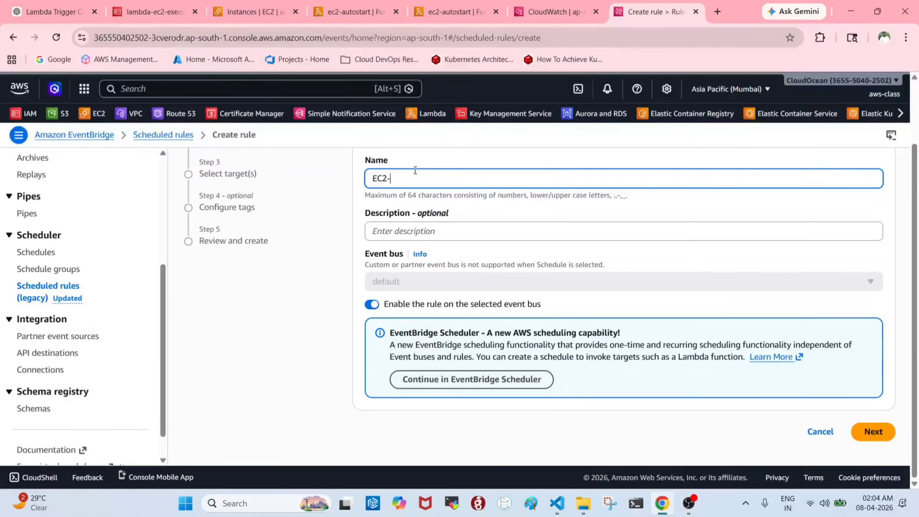
text(AUTOSTOP)
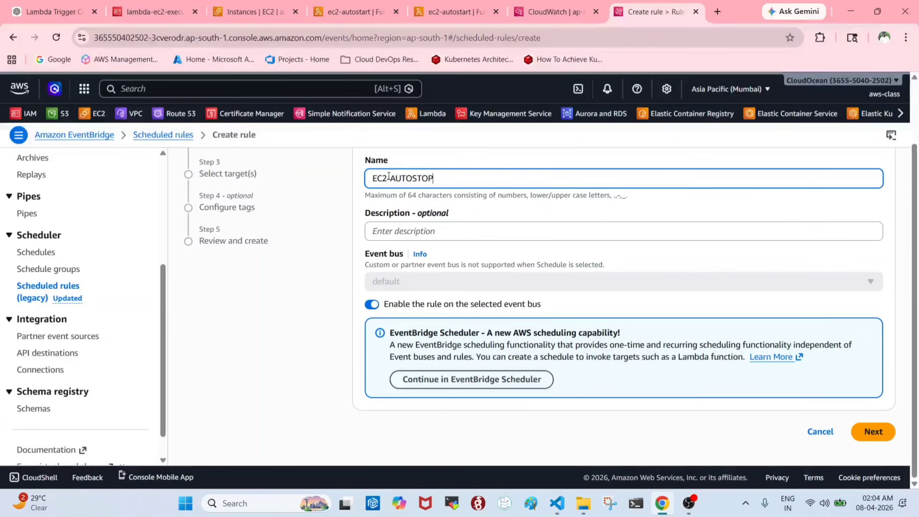
- Describe the rule as "this will trigger the lambda to auto stop ec2" and proceed to the schedule definition
click(432, 228)
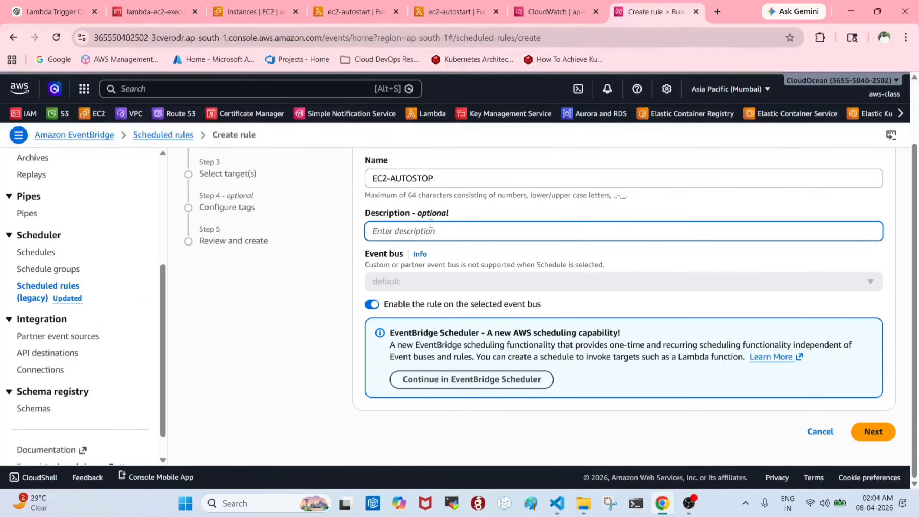
text(this will trigger the lambda t)
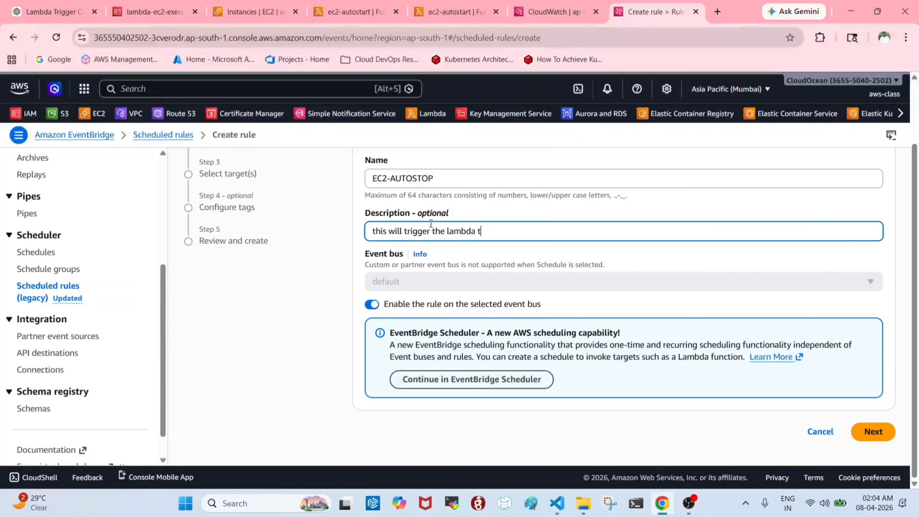
text(o auto stop ec2)
click(868, 432)
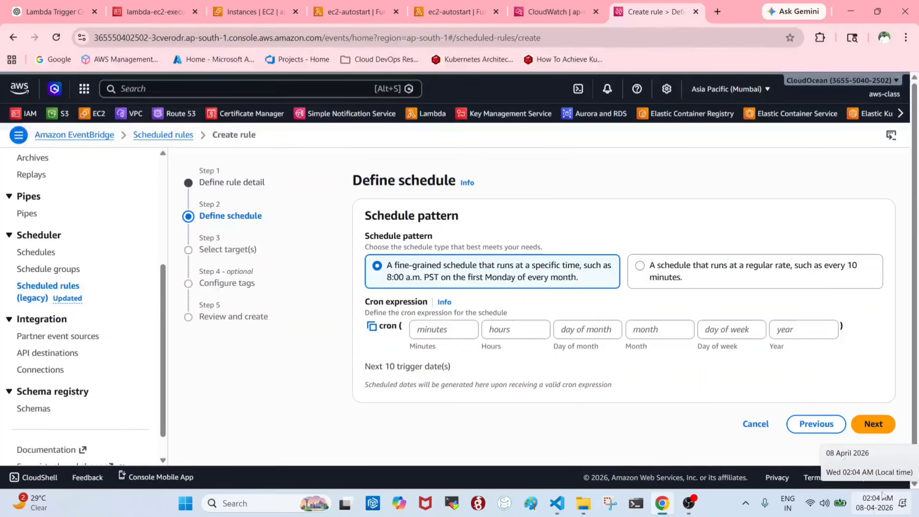
- In the ChatGPT conversation, send "i want to stop at 02:08 AM IST" and check the cron expression's minute and hour
click(53, 4)
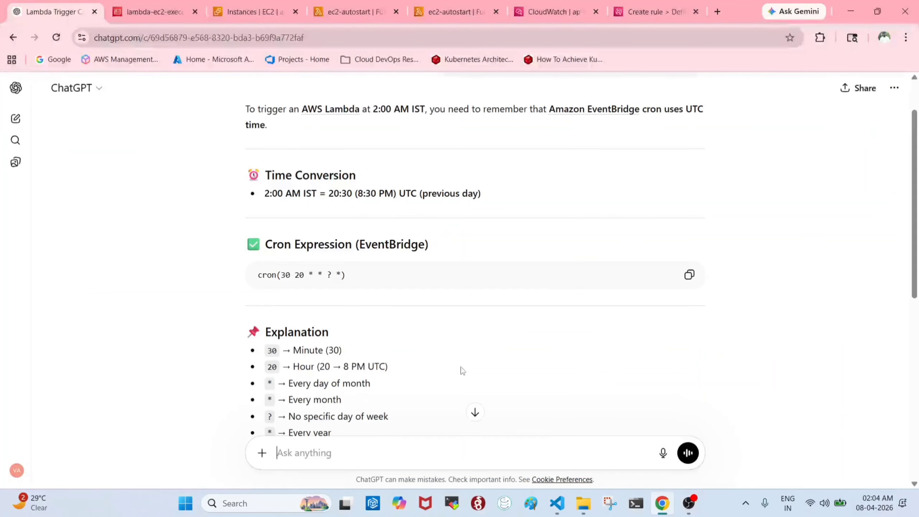
scroll(340, 443, down, 8)
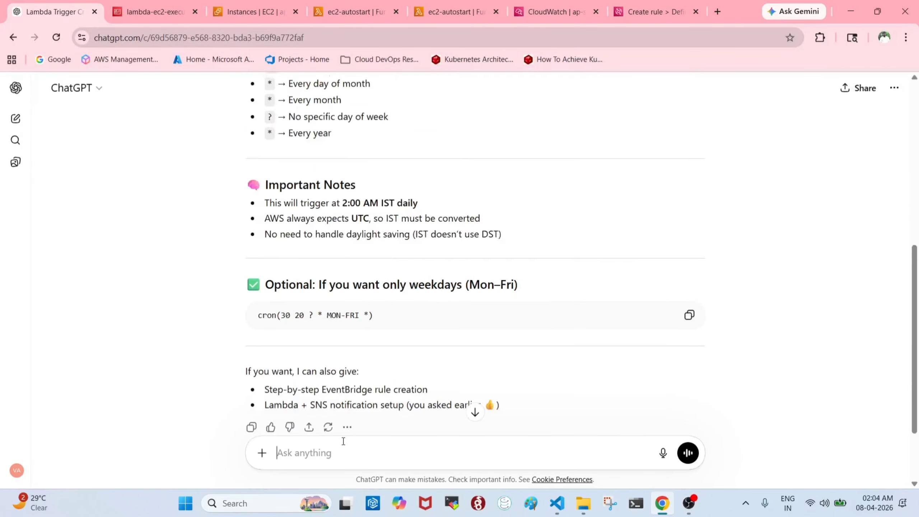
text(i wa)
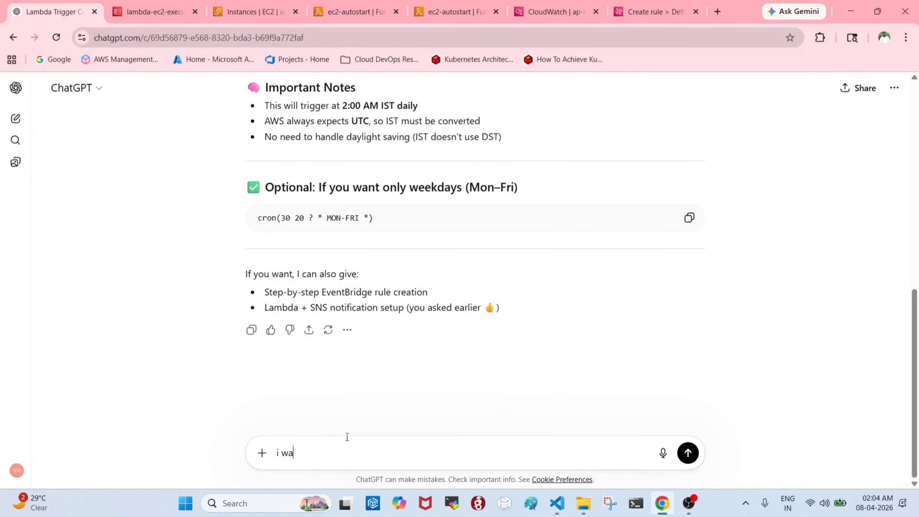
text(nt to stop )
text(at 2:08 AM)
text(0)
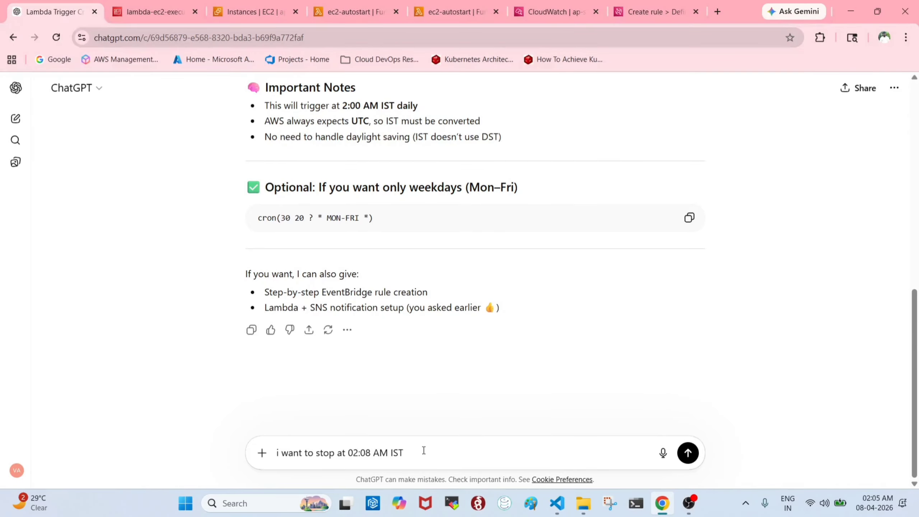
text( IST)
key(Return)
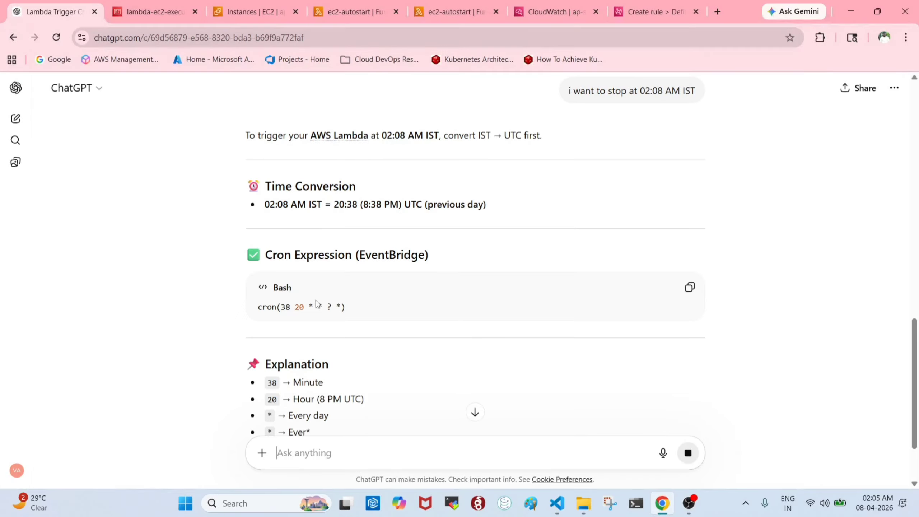
double_click(299, 307)
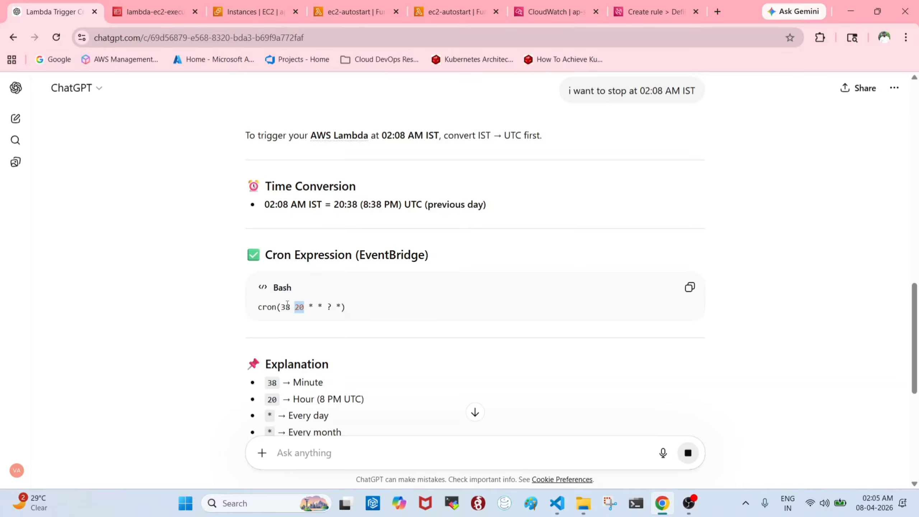
- Back in the EventBridge rule, enter the cron expression 38 20 * * ? * for the schedule
click(553, 11)
click(654, 11)
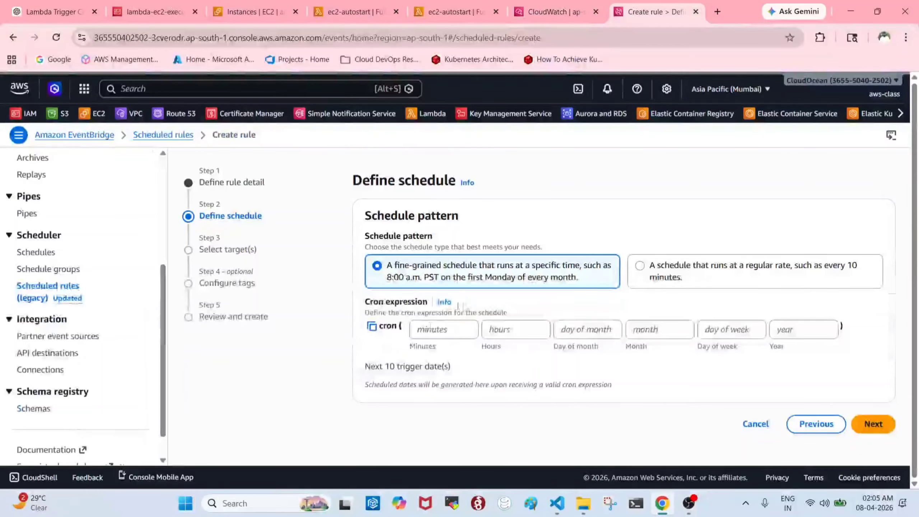
click(424, 333)
text(38)
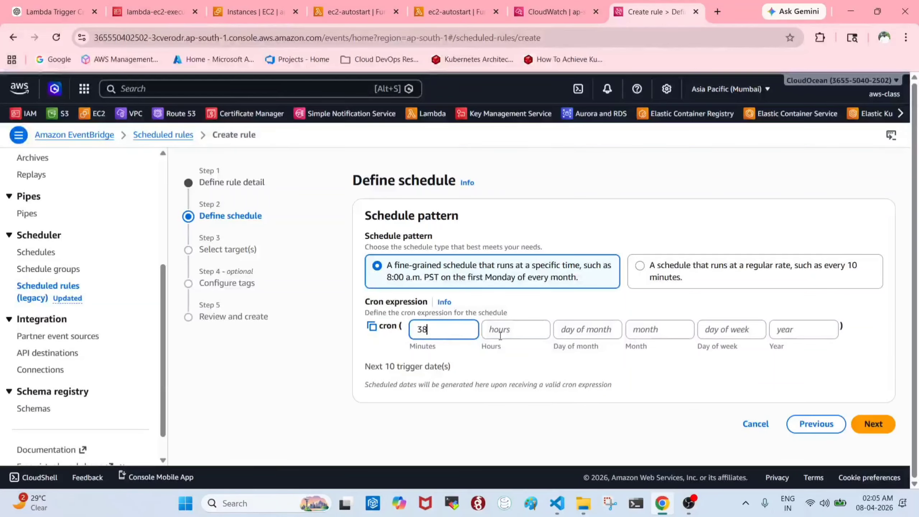
click(500, 333)
text(20)
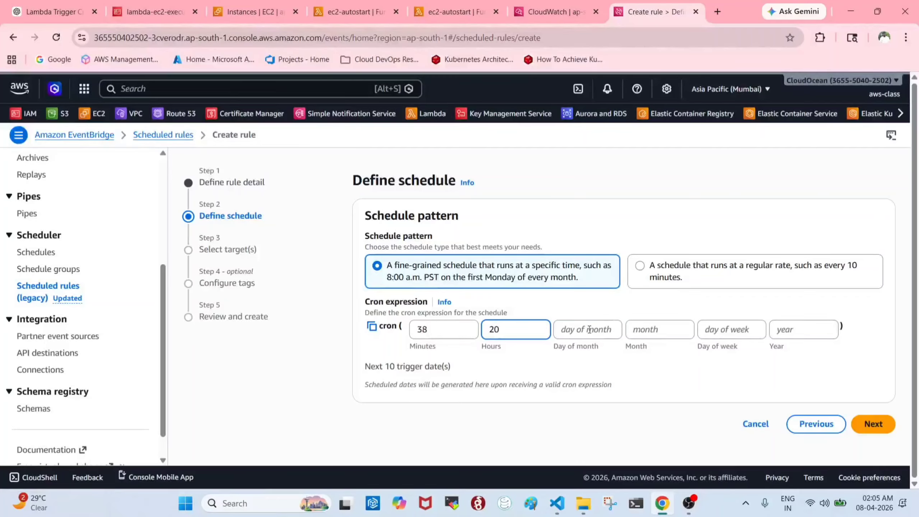
click(586, 329)
text(*)
key(Tab)
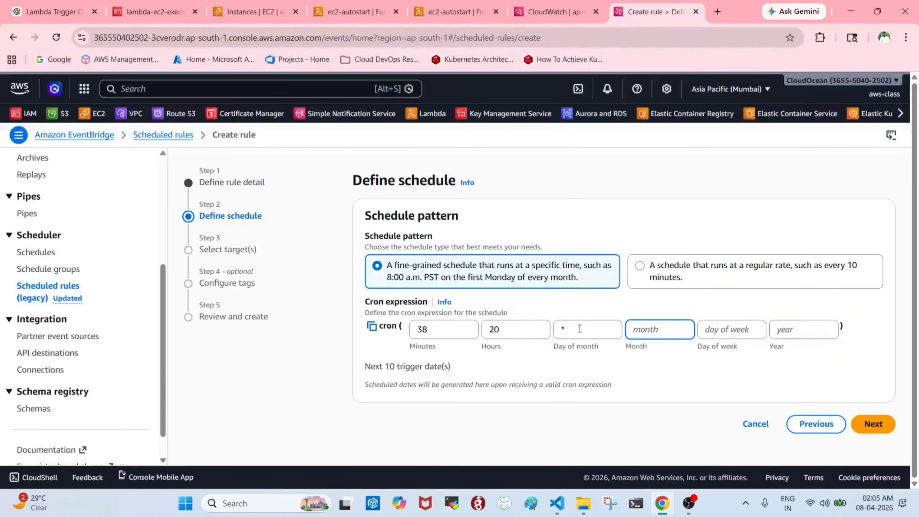
text(*)
key(Tab)
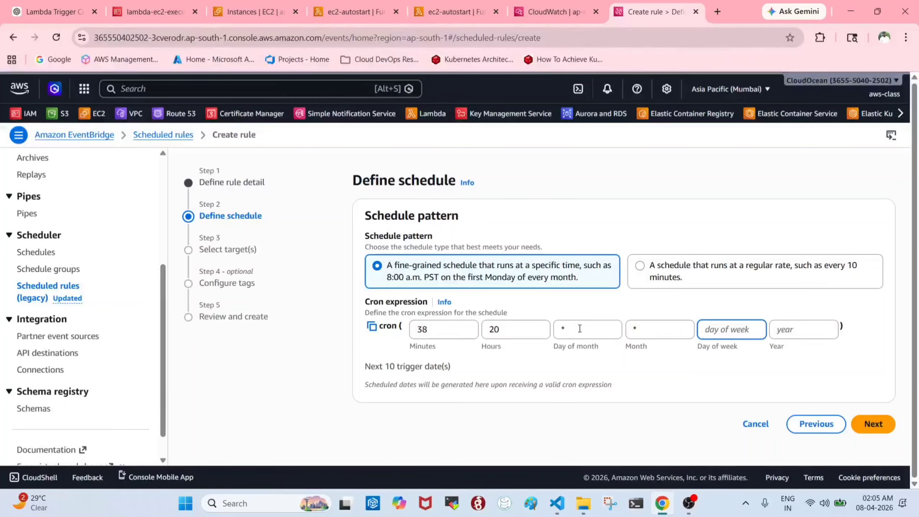
text(?)
key(Tab)
text(*)
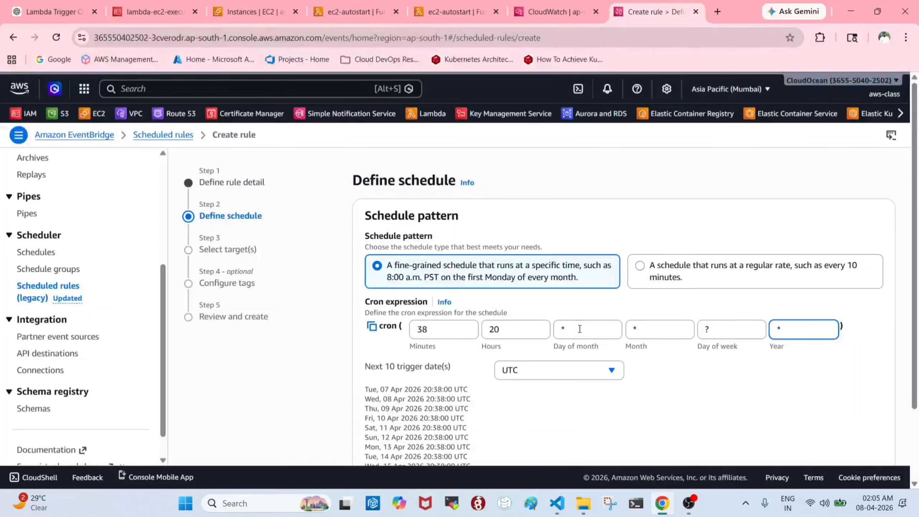
- Show the next trigger dates in the local time zone and proceed to target selection
scroll(579, 328, down, 2)
click(553, 283)
click(533, 319)
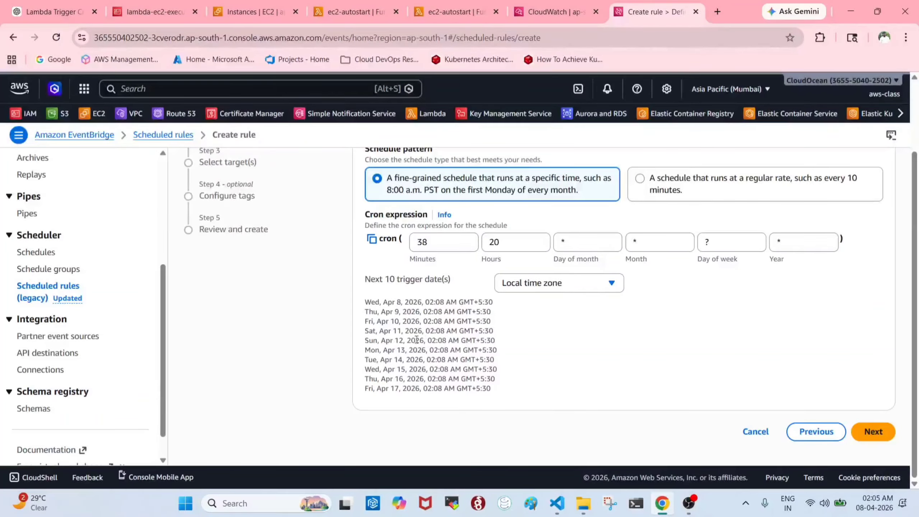
click(871, 431)
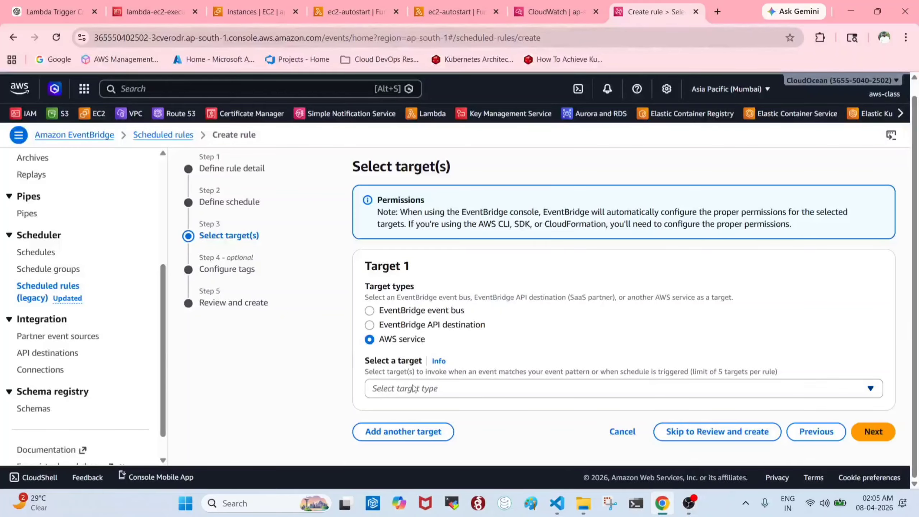
- Set the rule's target to a Lambda function in this account and choose the ec2-autostop function
click(408, 390)
text(lamb)
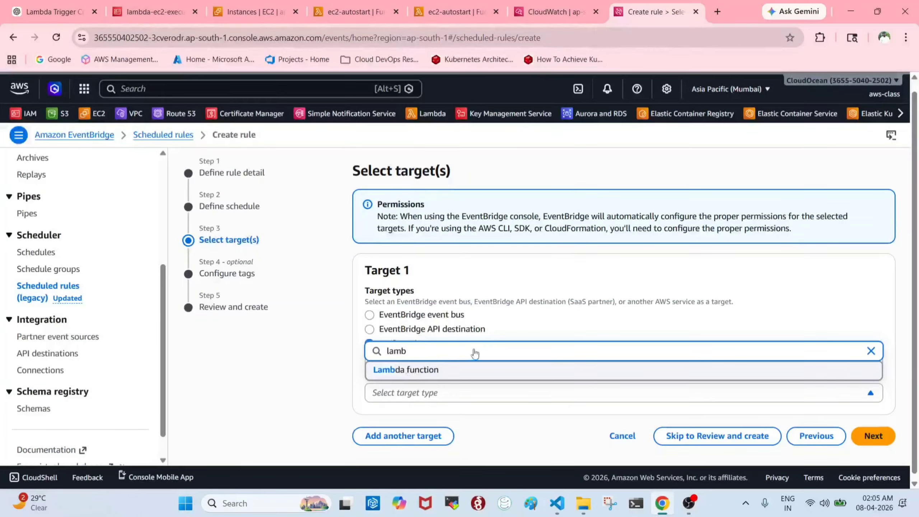
click(416, 369)
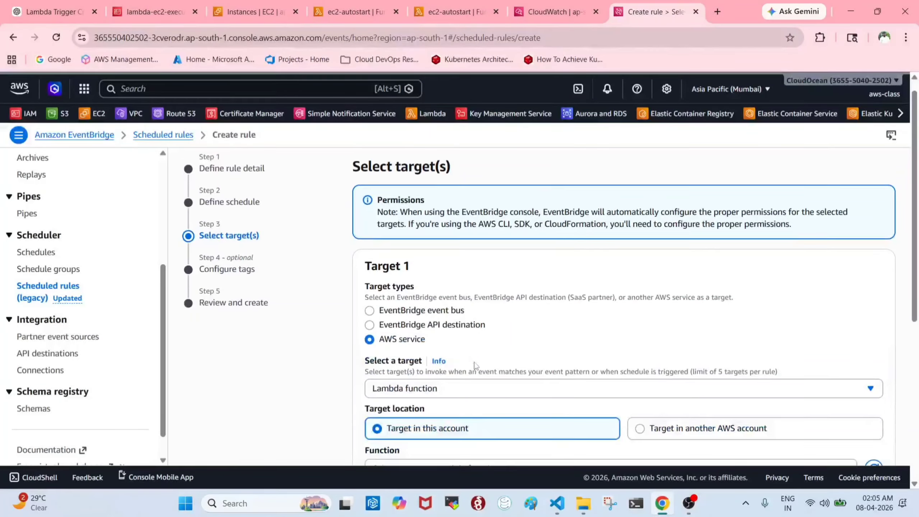
scroll(582, 286, down, 6)
scroll(441, 217, up, 2)
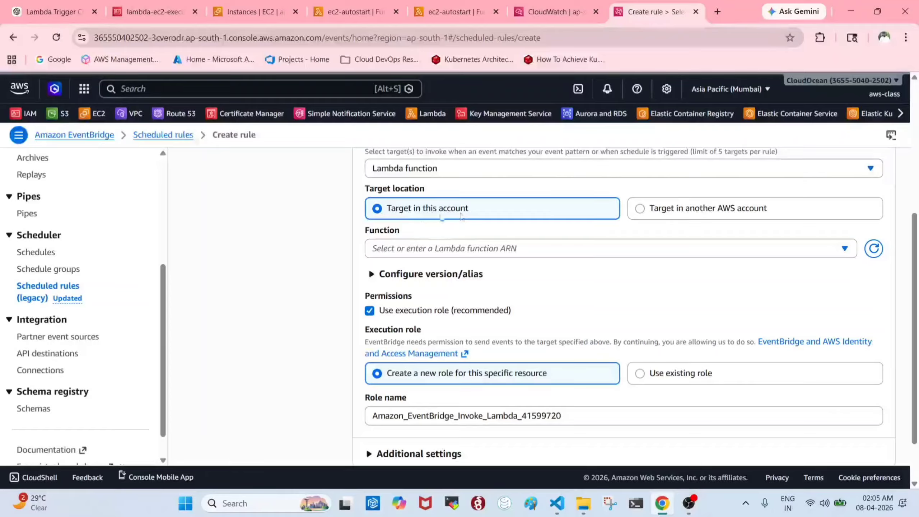
click(428, 253)
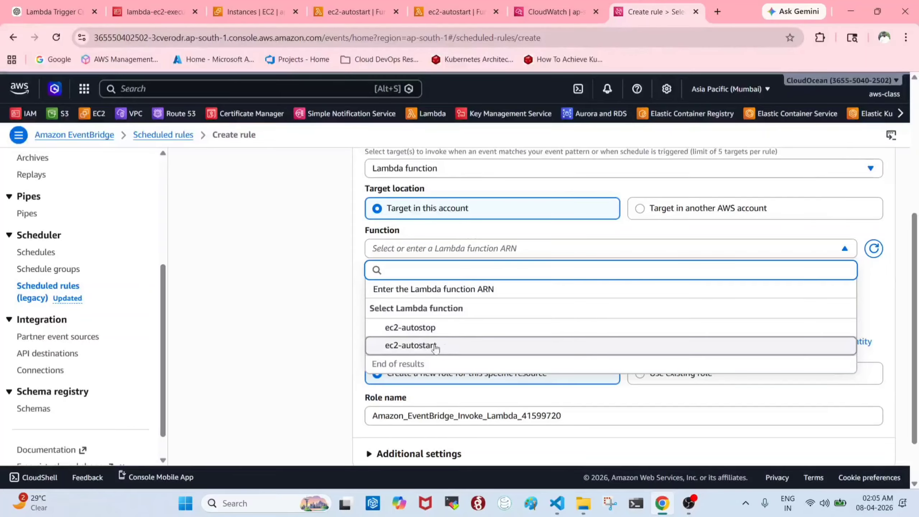
click(436, 327)
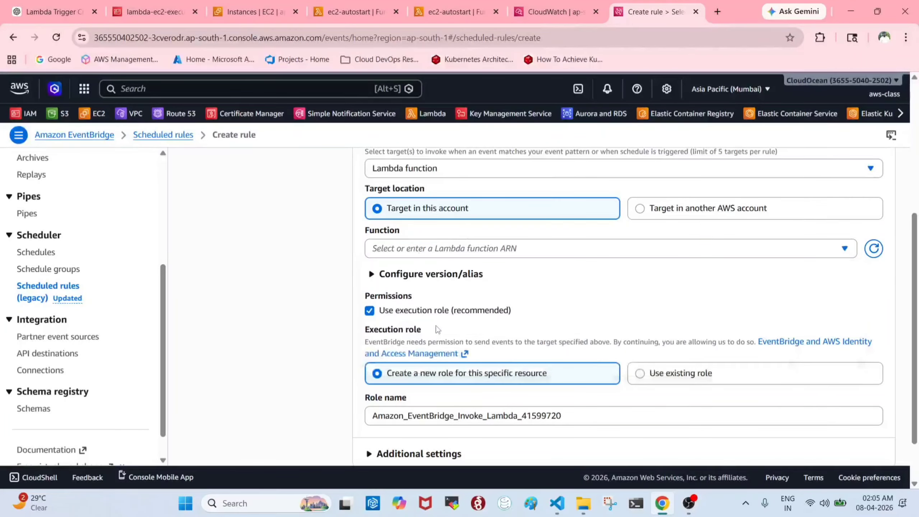
- Return to the ec2-autostart function page in Lambda and reload it to check its trigger overview
click(453, 12)
scroll(100, 149, up, 5)
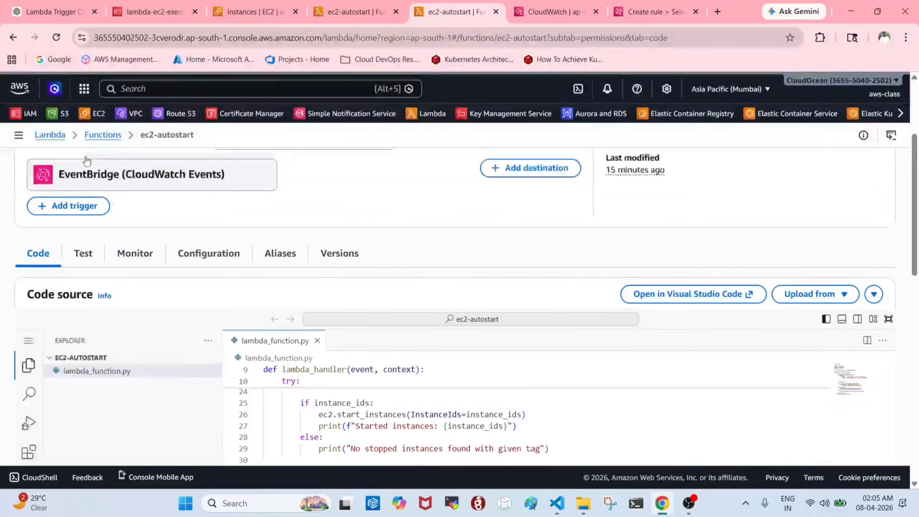
key(F5)
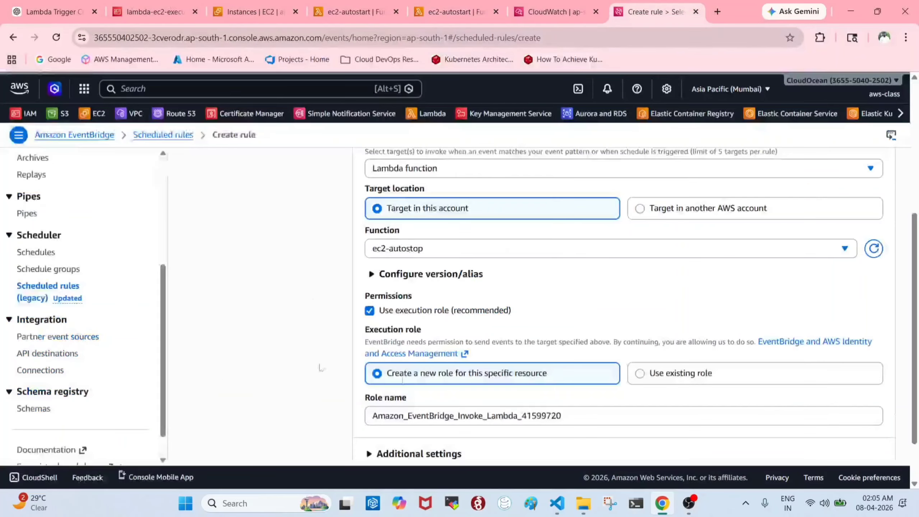
- Turn off the use of an execution role for the rule's ec2-autostop Lambda target
scroll(470, 411, up, 2)
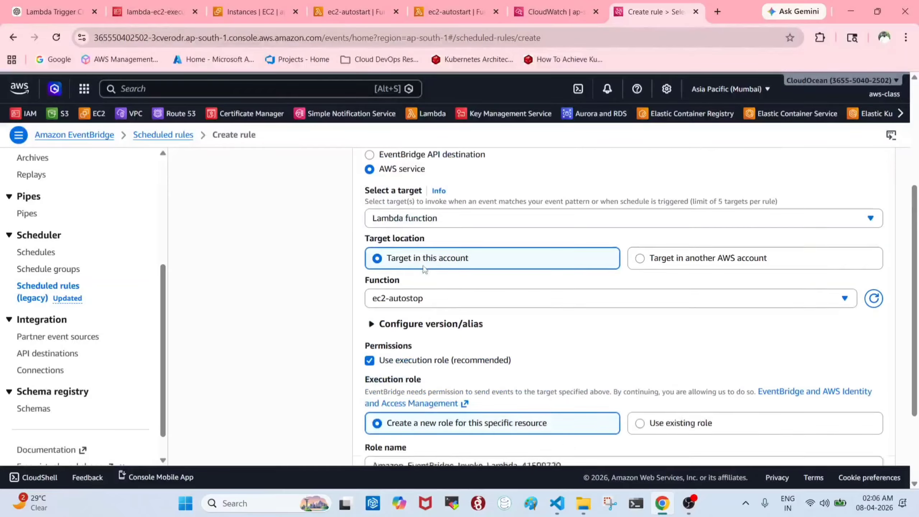
click(531, 9)
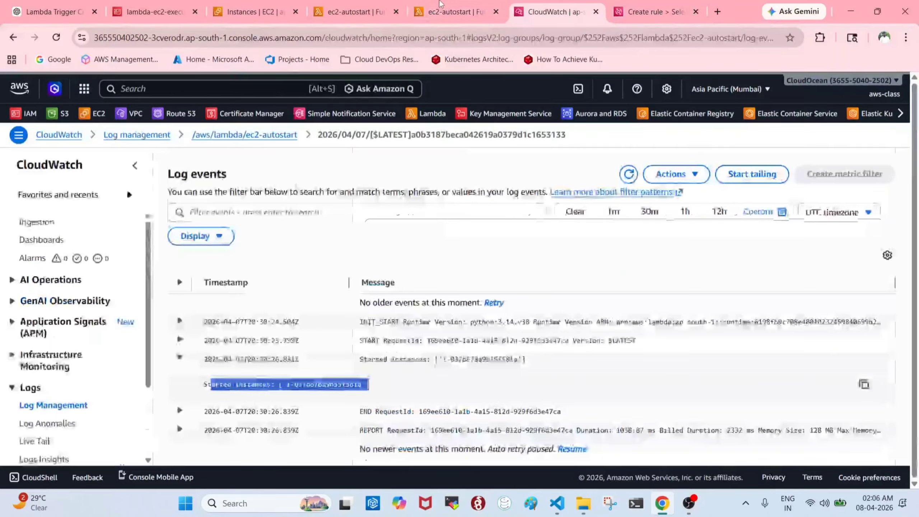
click(442, 8)
click(554, 11)
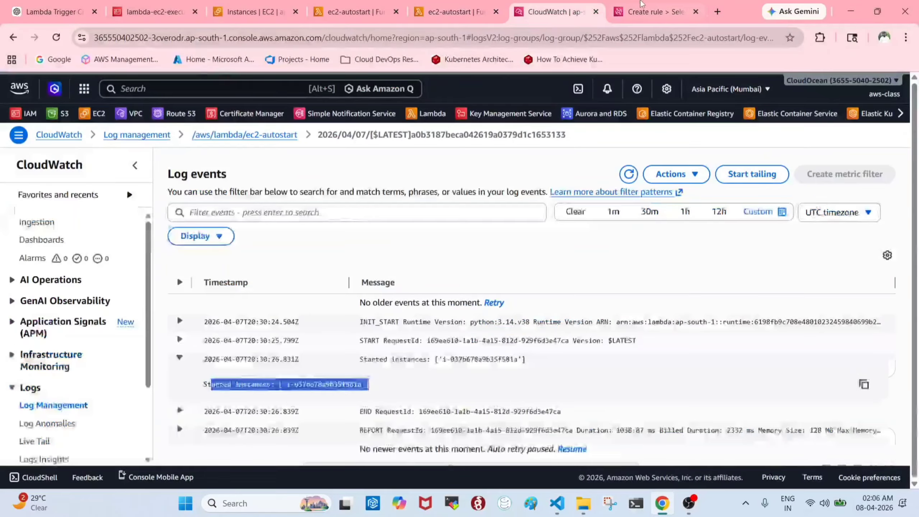
click(631, 12)
scroll(377, 329, down, 3)
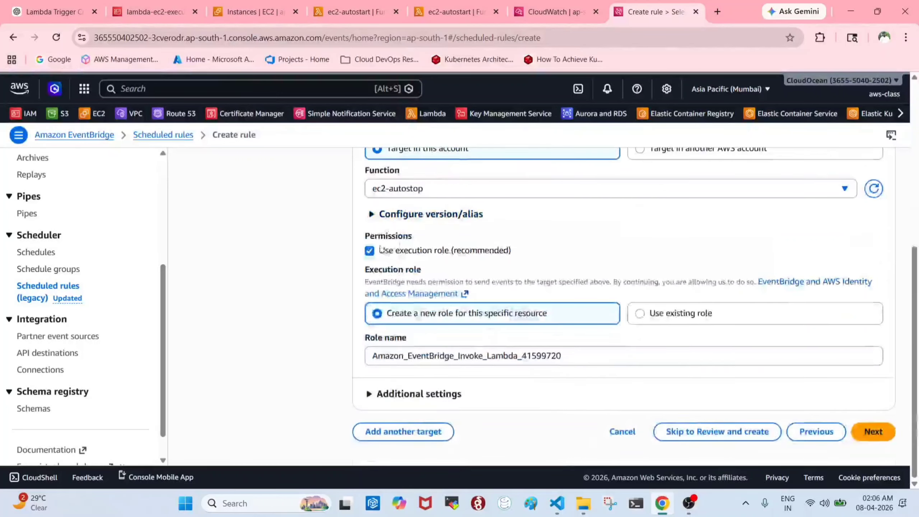
click(369, 251)
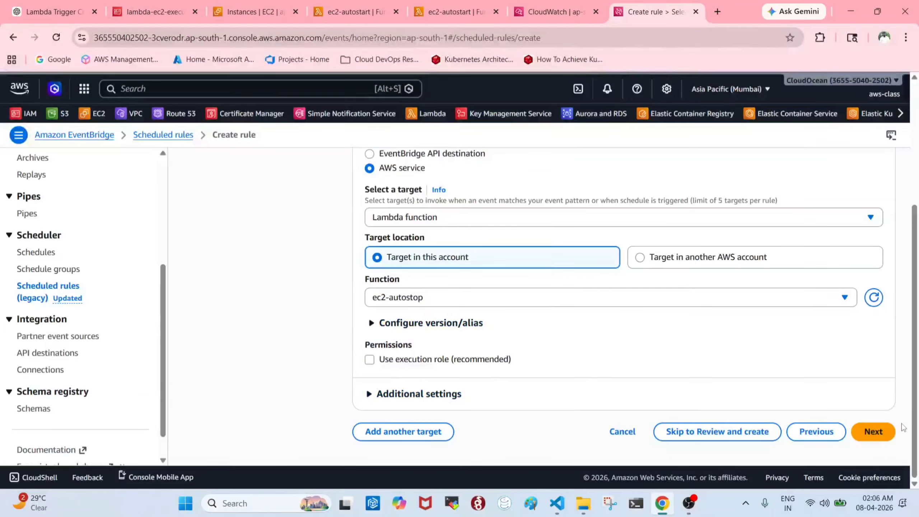
- Continue without adding tags, create the EC2-AUTOSTOP rule, and dismiss the notification
click(873, 432)
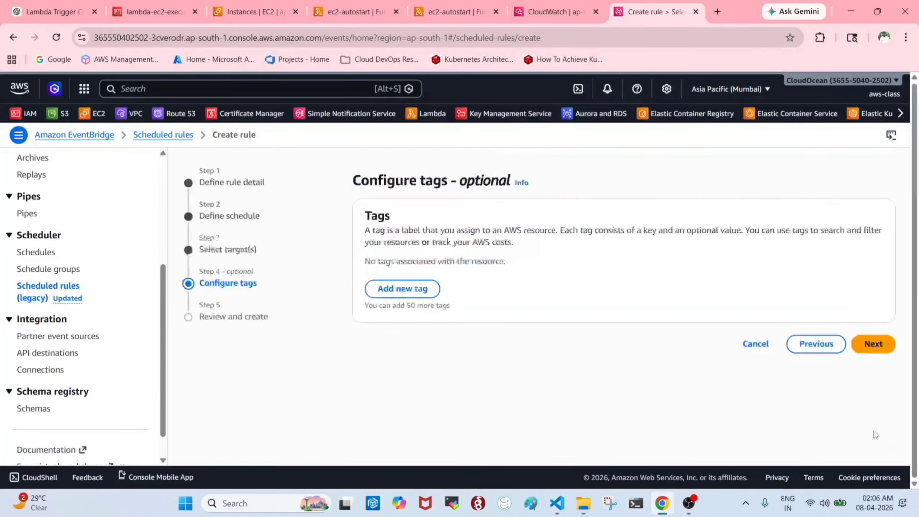
click(870, 345)
scroll(579, 336, down, 15)
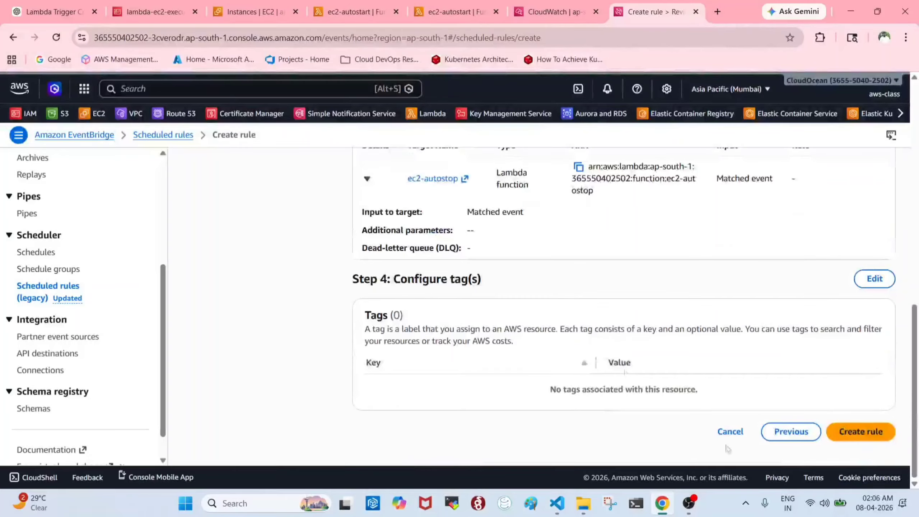
click(873, 437)
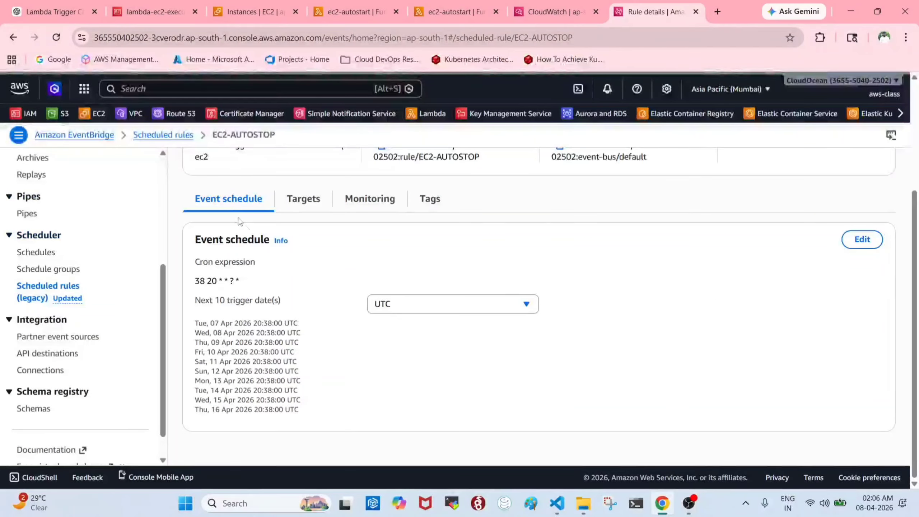
scroll(239, 220, up, 5)
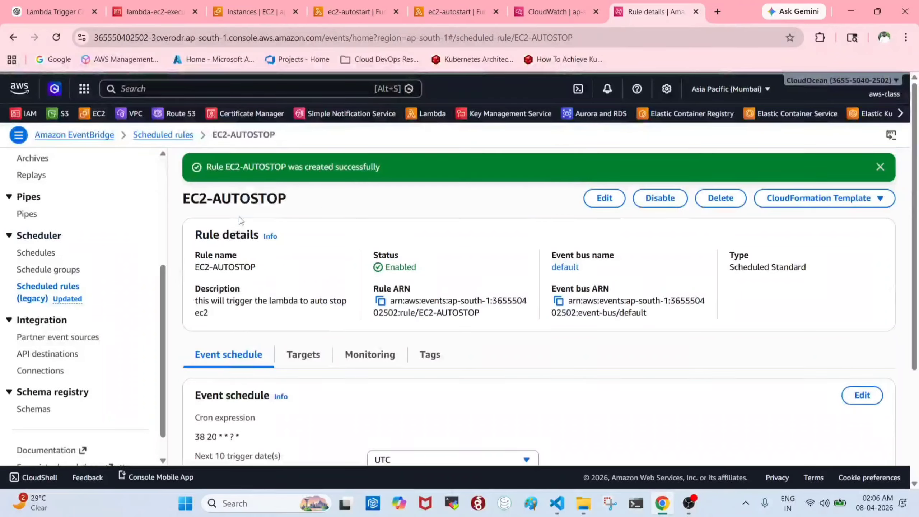
click(881, 168)
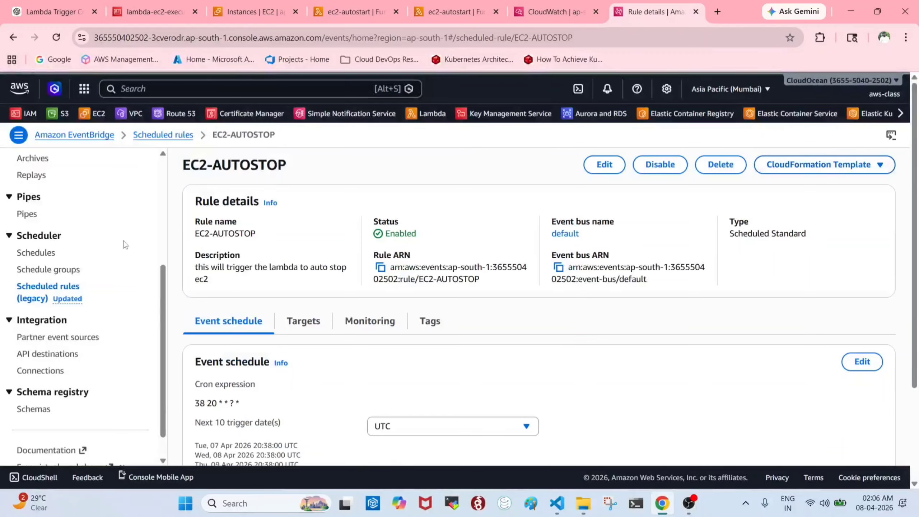
- Open the EC2-AUTOSTOP rule from the scheduled rules list and show its next trigger dates in the local time zone
click(163, 135)
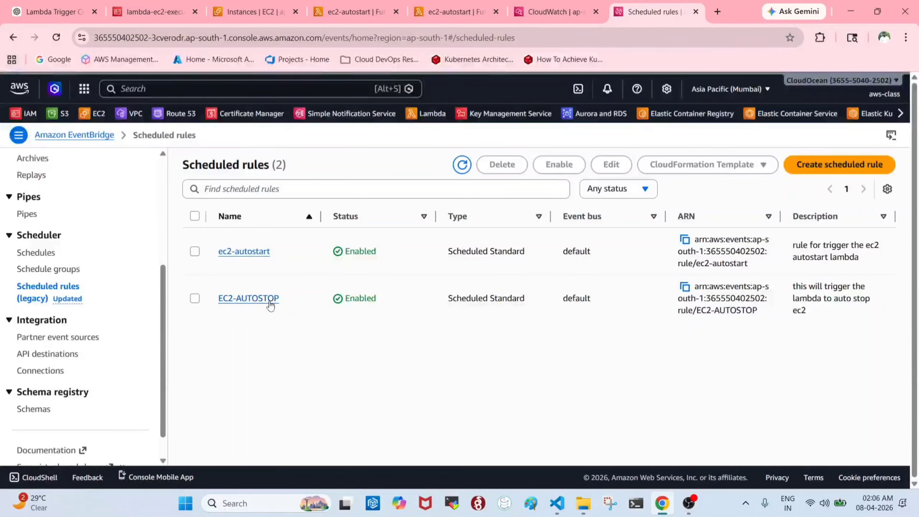
click(248, 298)
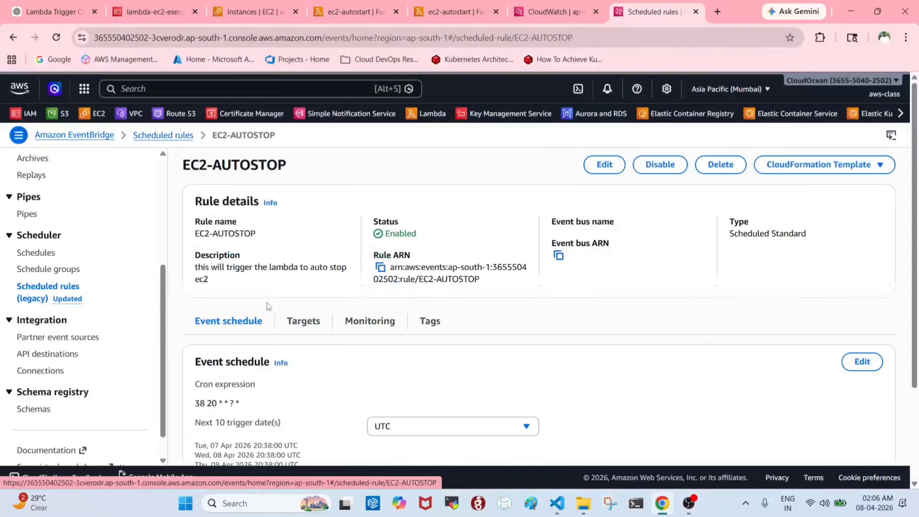
scroll(277, 303, down, 3)
scroll(277, 303, up, 3)
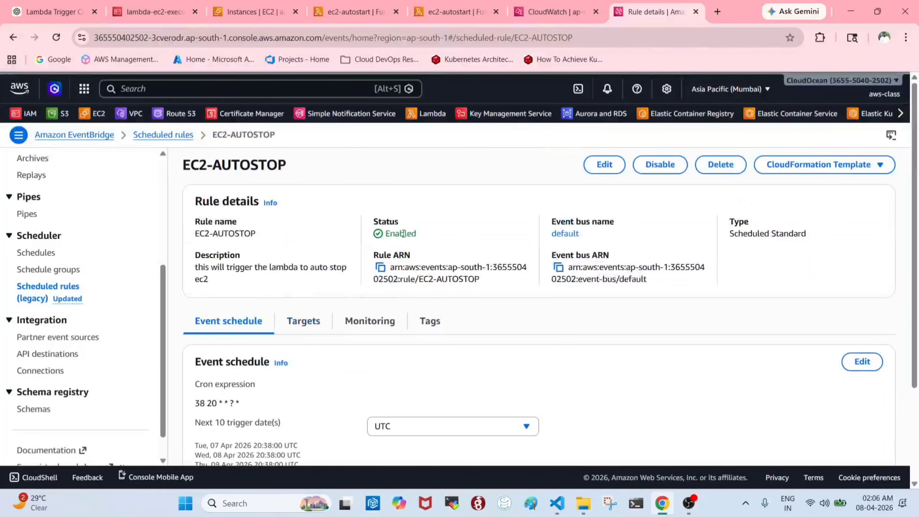
scroll(402, 233, down, 3)
click(405, 304)
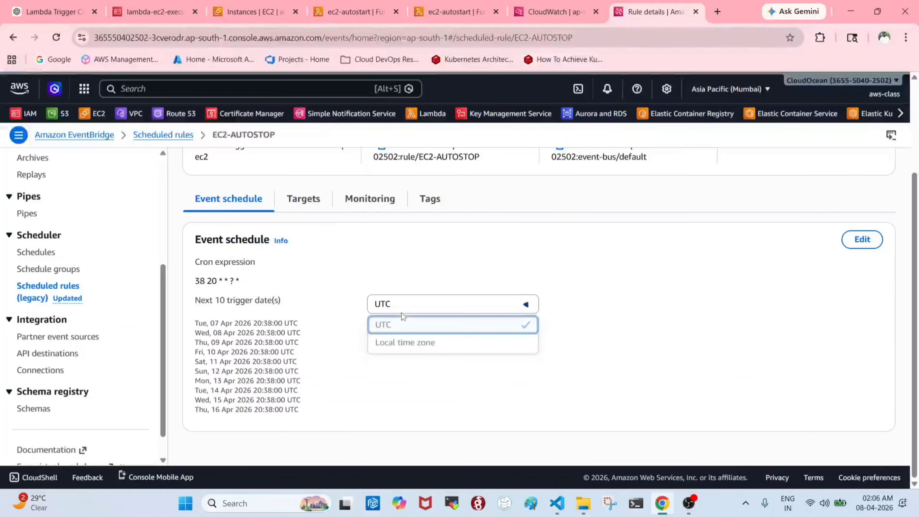
click(412, 349)
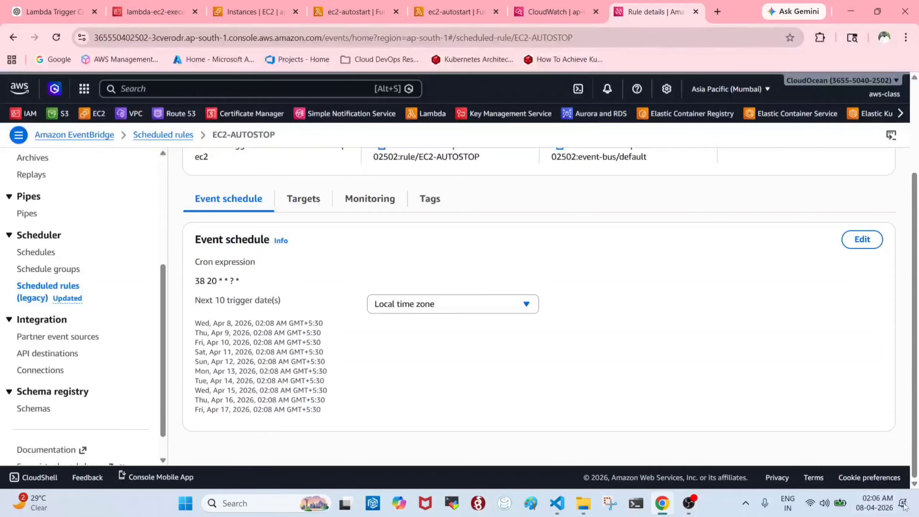
mouse_move(879, 509)
- View the EC2-AUTOSTOP rule's target, and open the ec2-autostop function in Lambda to check its trigger overview
click(304, 201)
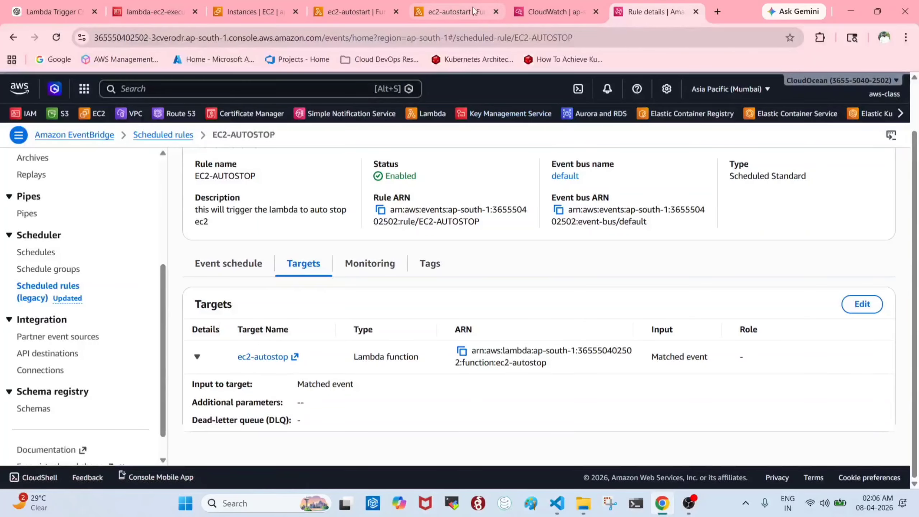
click(443, 4)
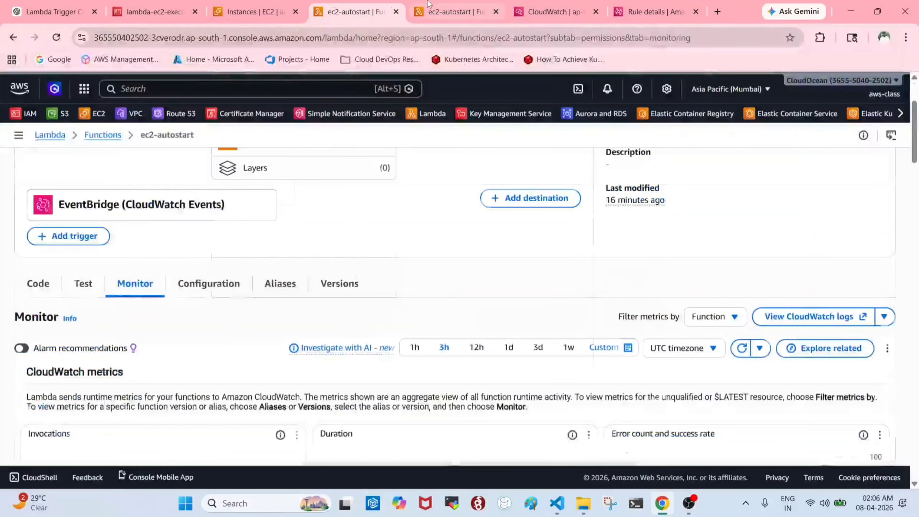
click(101, 136)
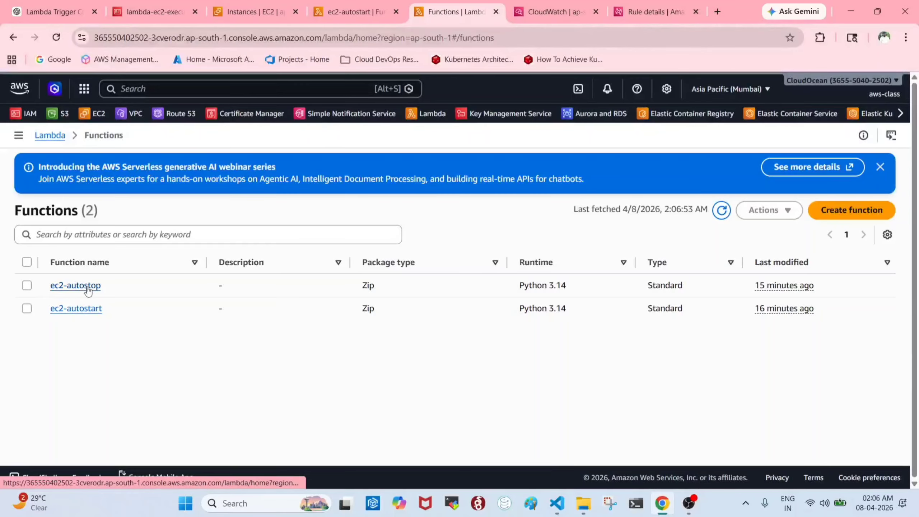
click(88, 290)
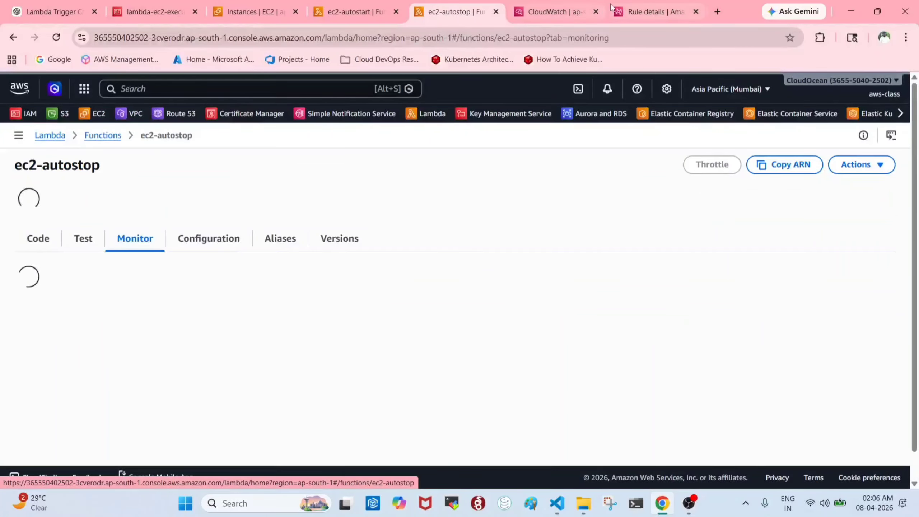
click(587, 4)
click(637, 7)
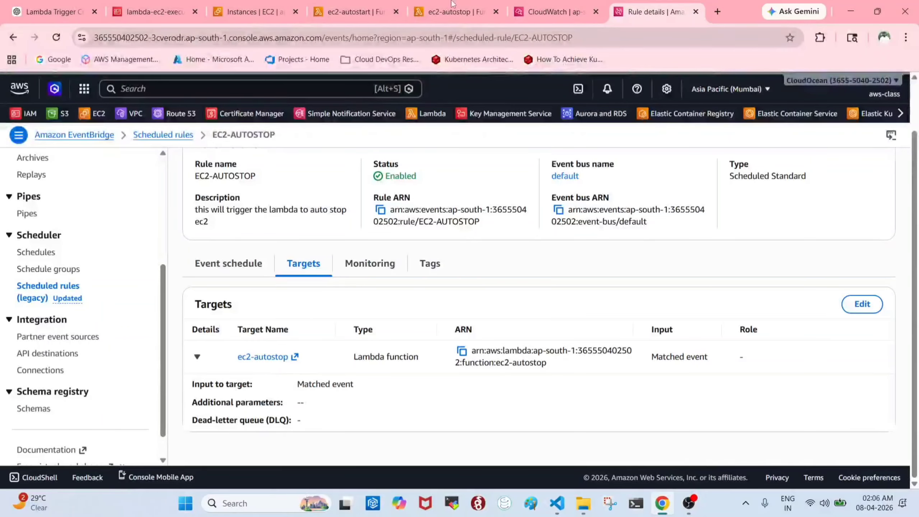
click(436, 5)
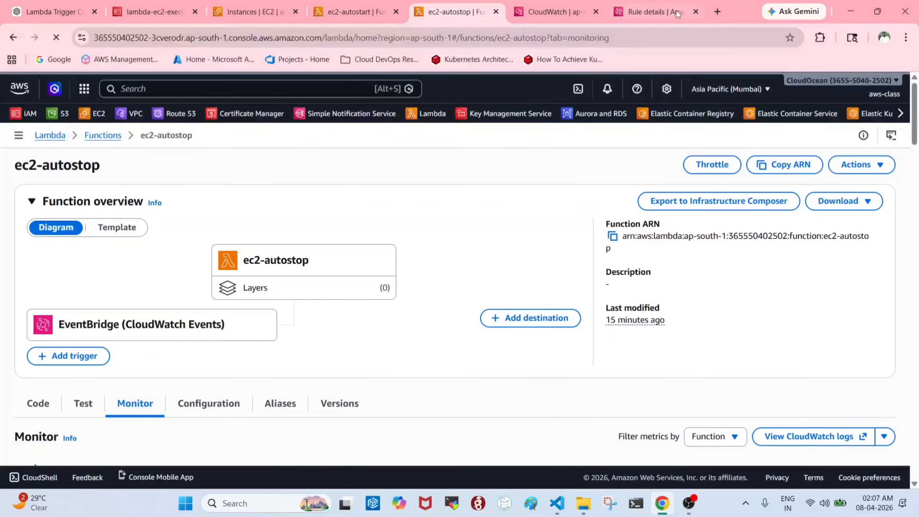
- Go back from the ec2-autostart log stream in CloudWatch to the list of all log groups
click(566, 3)
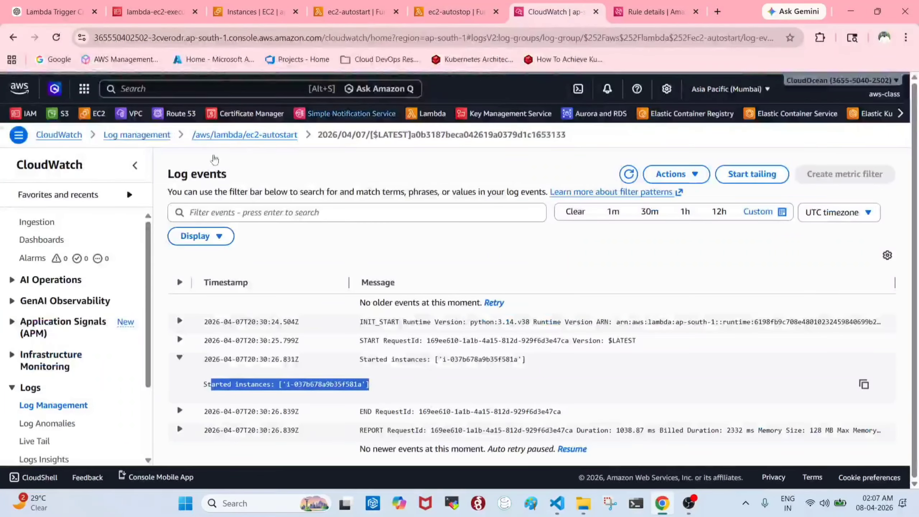
click(221, 137)
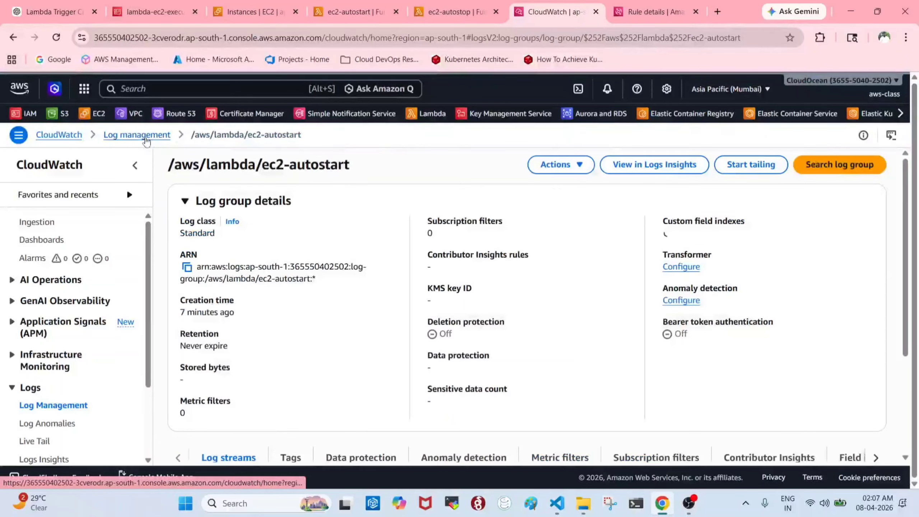
click(145, 139)
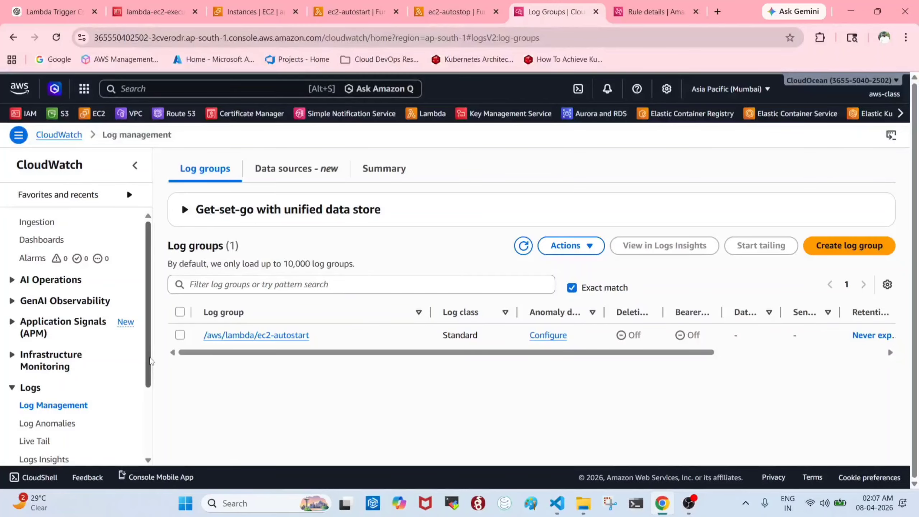
drag(151, 361, 148, 442)
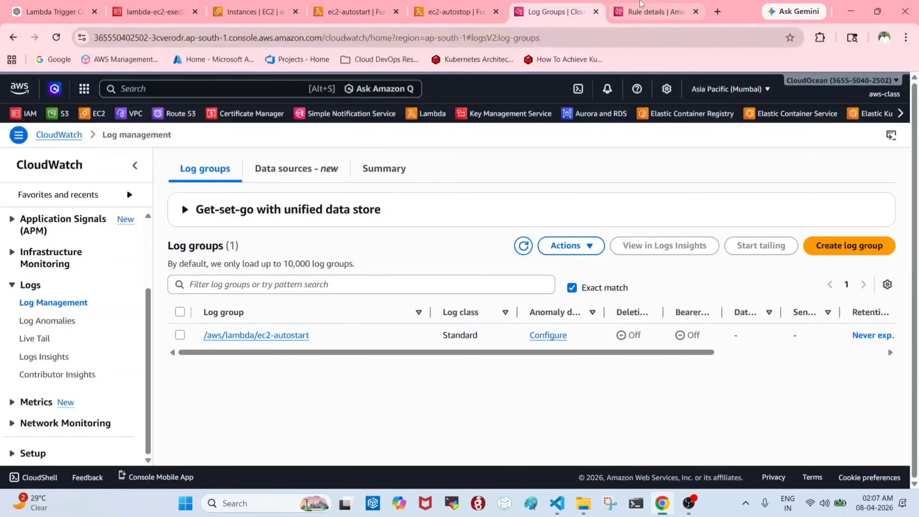
click(640, 5)
scroll(472, 338, up, 1)
scroll(467, 269, down, 1)
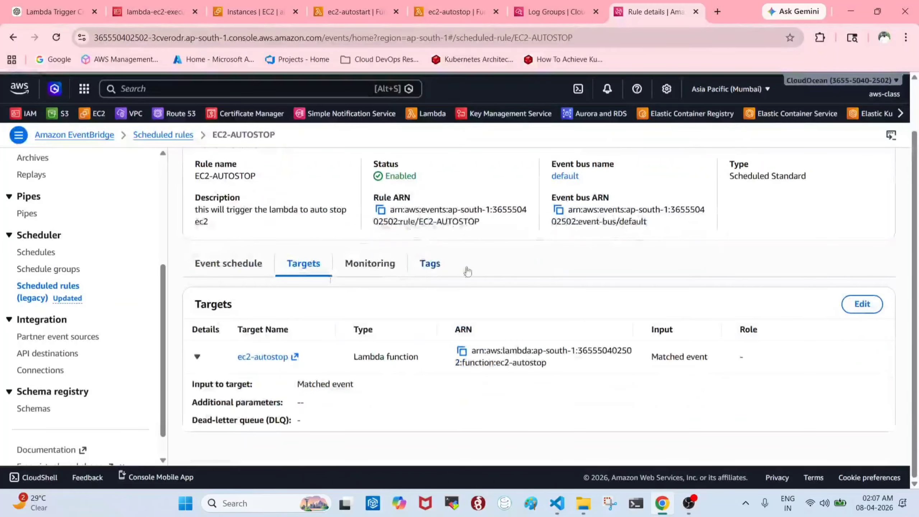
click(553, 5)
click(452, 8)
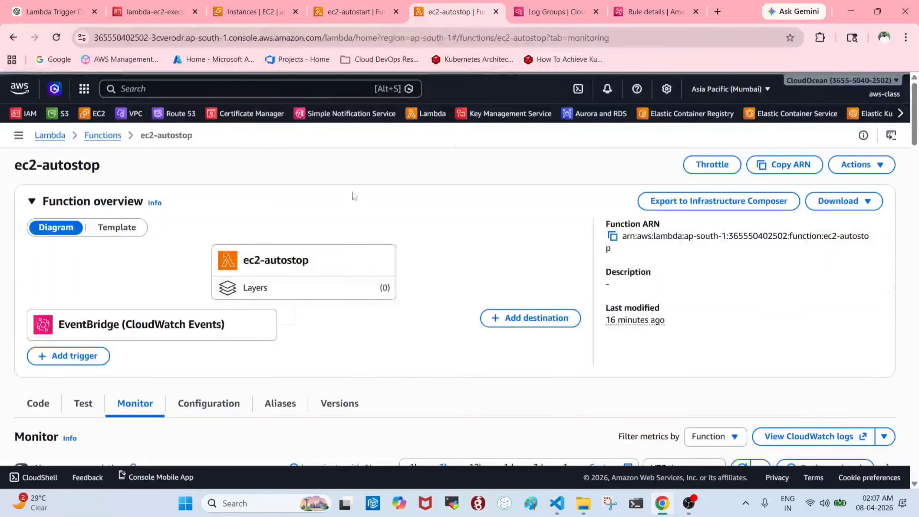
- Refresh the ec2-autostart function's monitoring metrics and examine its invocation, duration and error graphs along with the function overview
click(357, 11)
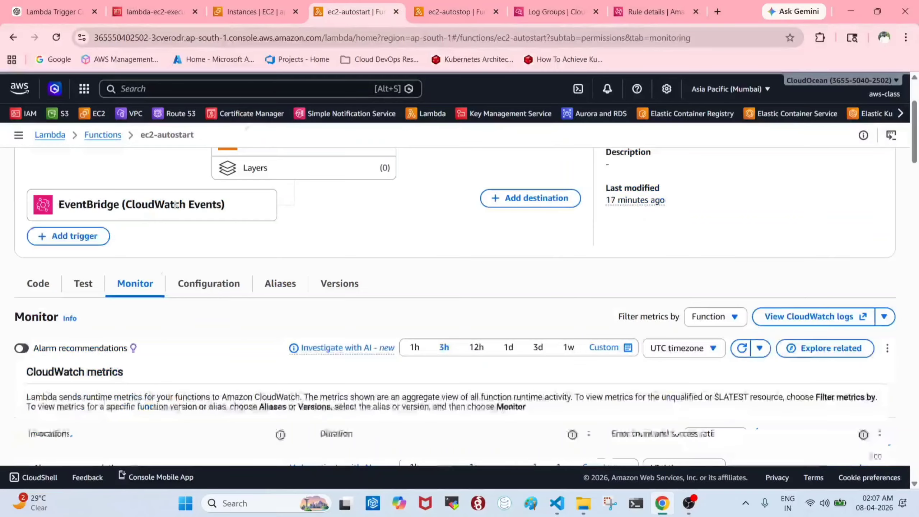
scroll(690, 179, down, 3)
click(741, 228)
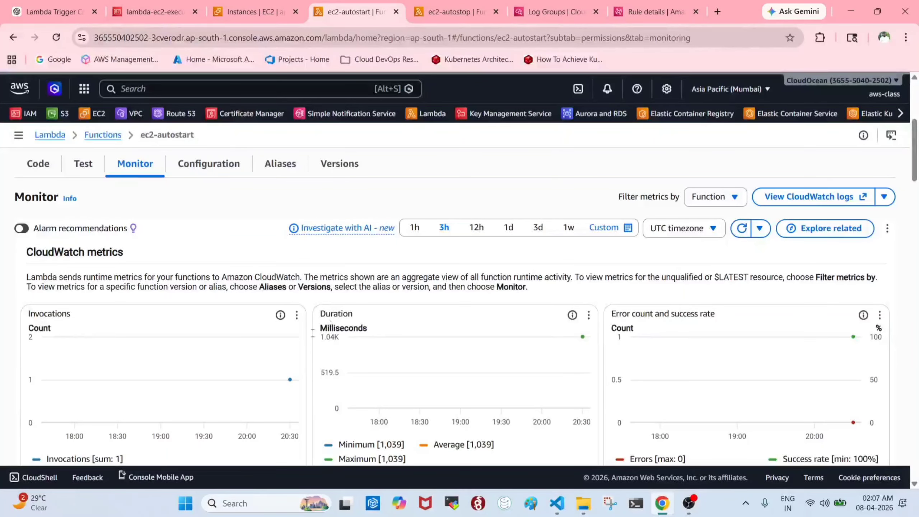
scroll(313, 333, down, 3)
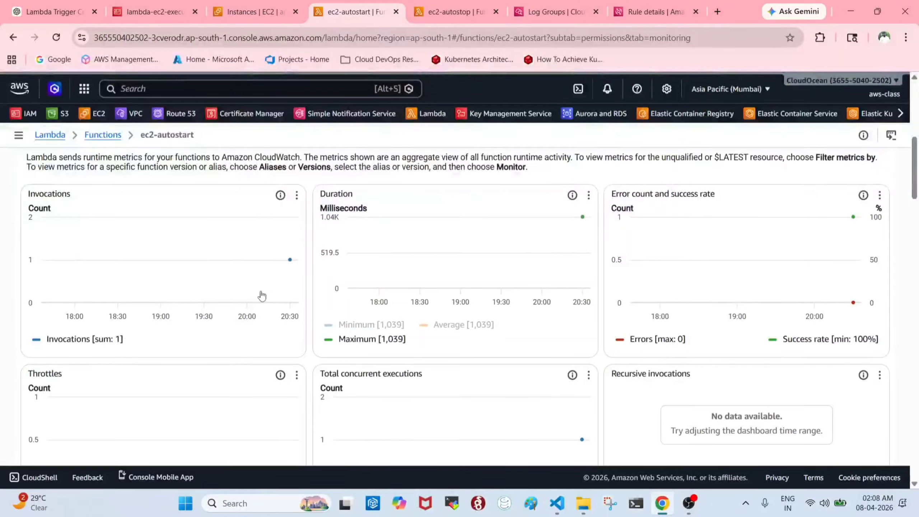
scroll(262, 296, up, 8)
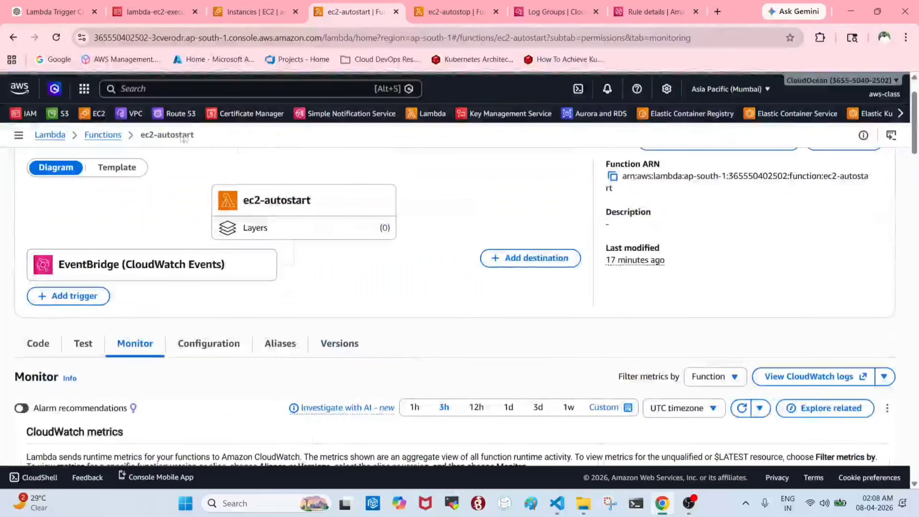
scroll(205, 276, down, 7)
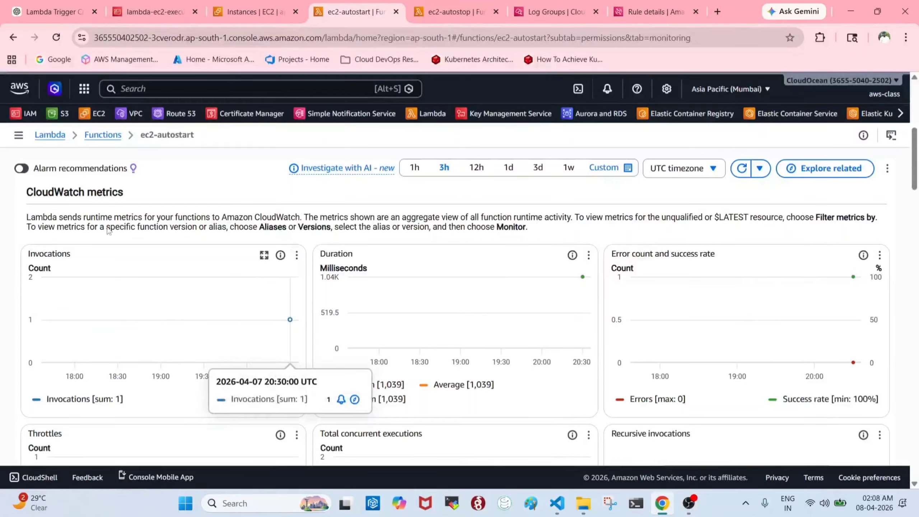
scroll(361, 282, up, 6)
scroll(233, 240, down, 8)
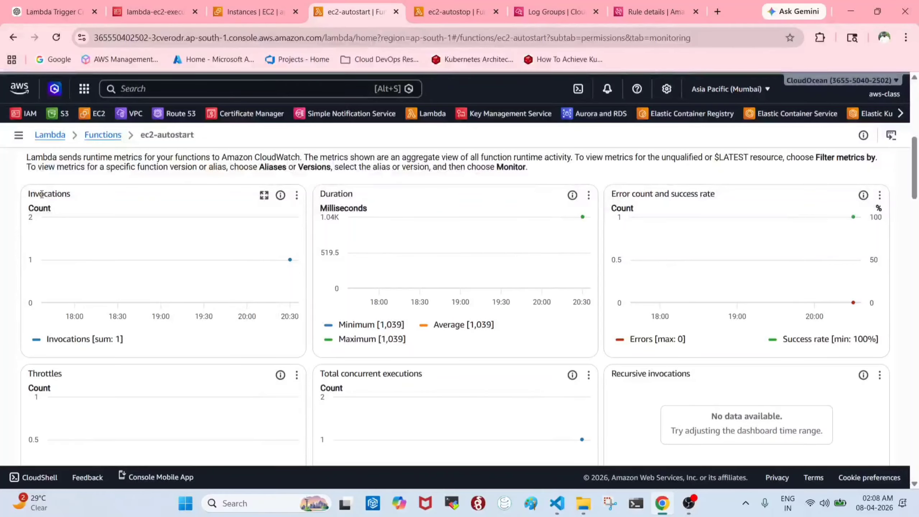
mouse_move(290, 263)
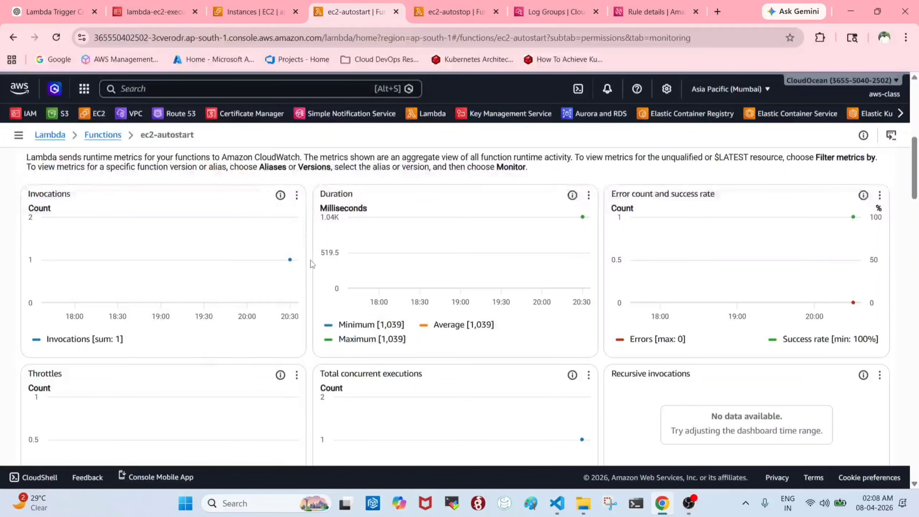
scroll(312, 263, down, 2)
scroll(312, 264, up, 10)
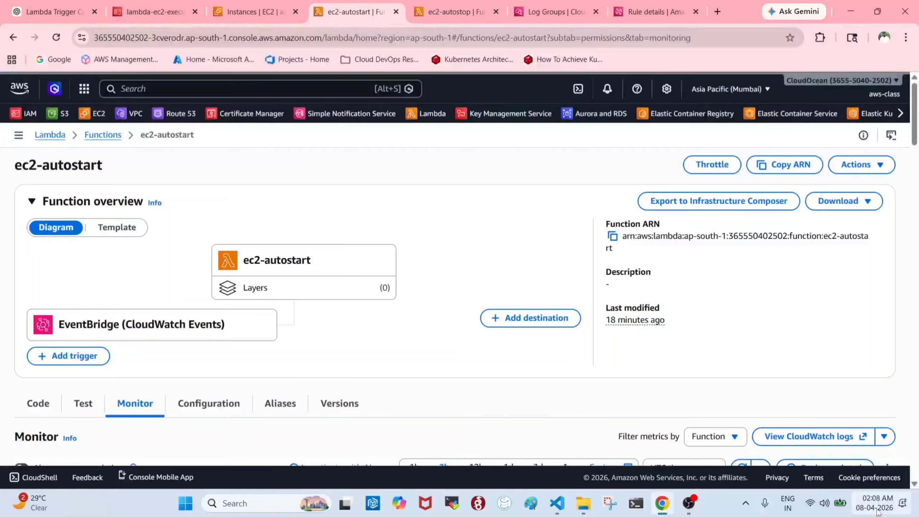
- Refresh the EC2 instances list to check the current state of demo-ec2
click(293, 5)
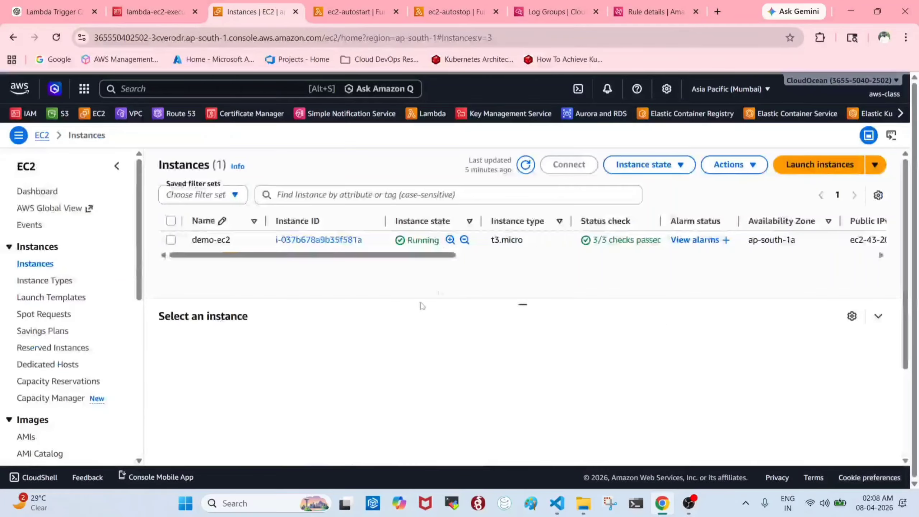
click(525, 165)
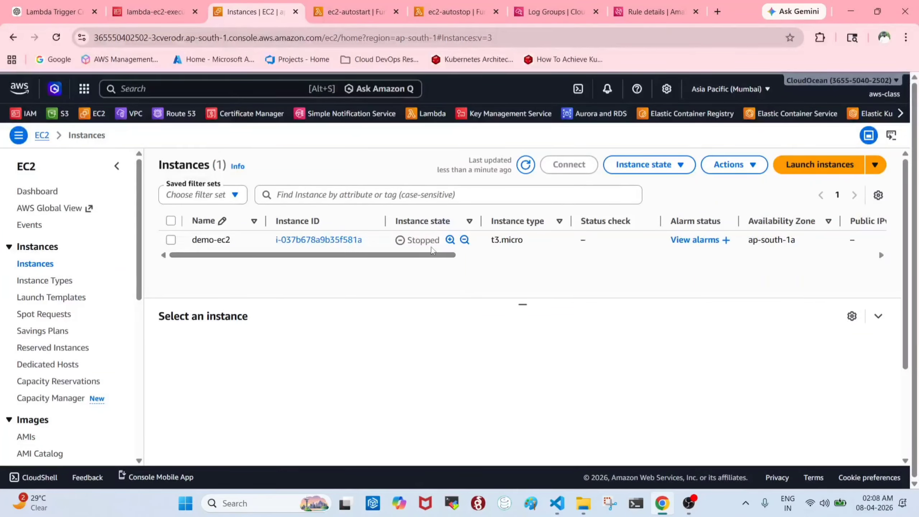
click(525, 165)
- Open the ec2-autostop function in Lambda and look over its trigger overview and monitoring section
click(354, 7)
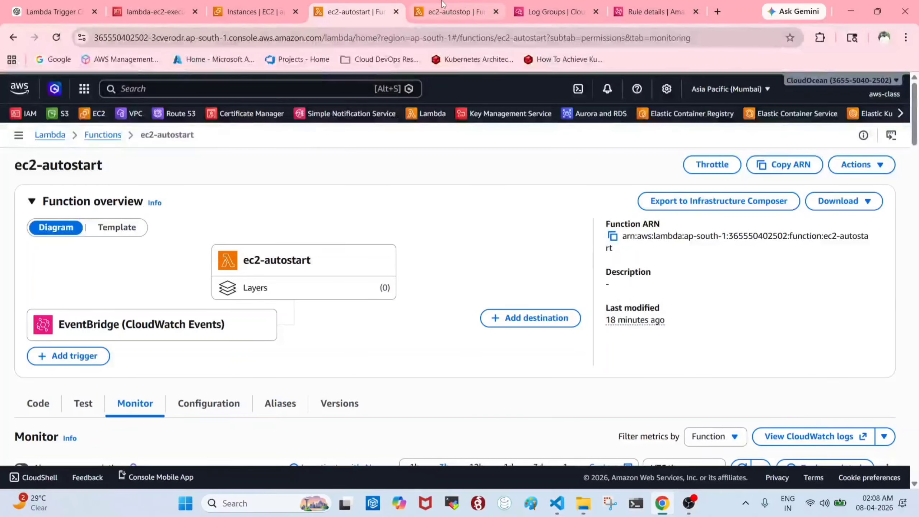
click(430, 5)
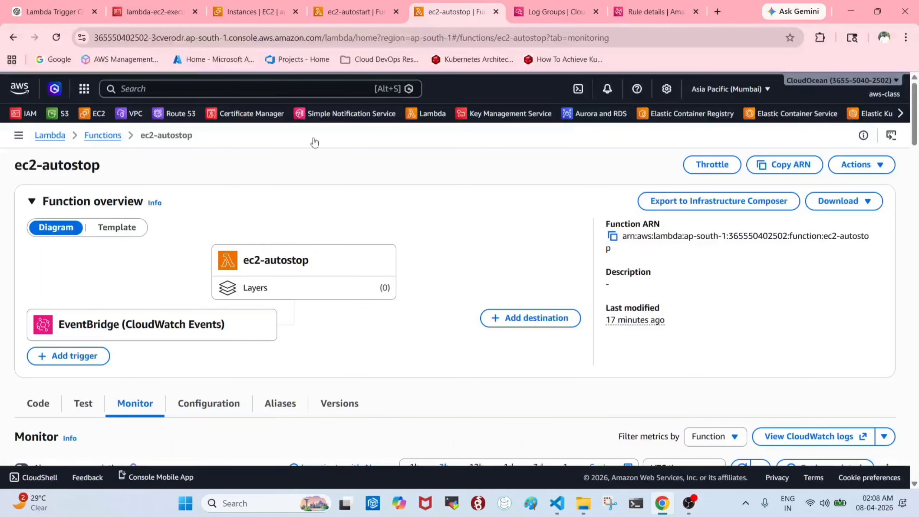
scroll(178, 399, down, 4)
scroll(176, 387, up, 3)
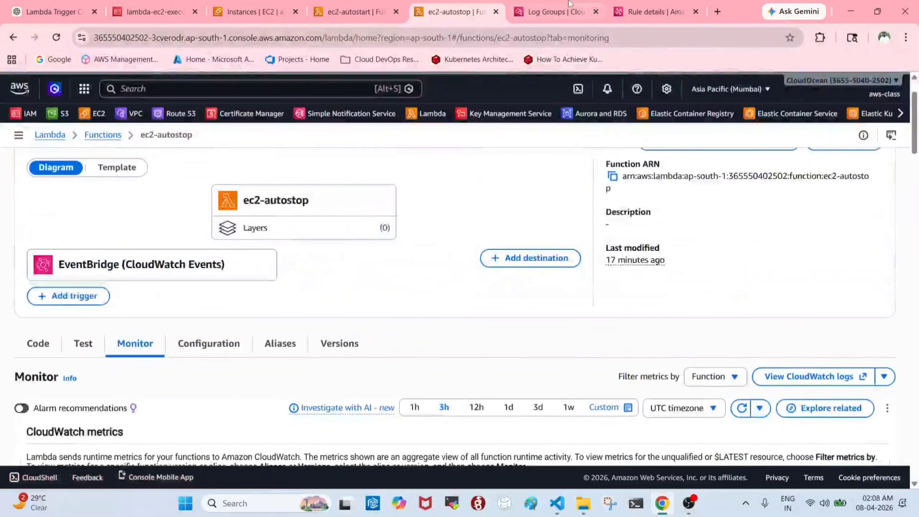
- Refresh the CloudWatch log groups, open the log stream of /aws/lambda/ec2-autostop, and expand its "Stopped instances" event
click(692, 5)
click(553, 12)
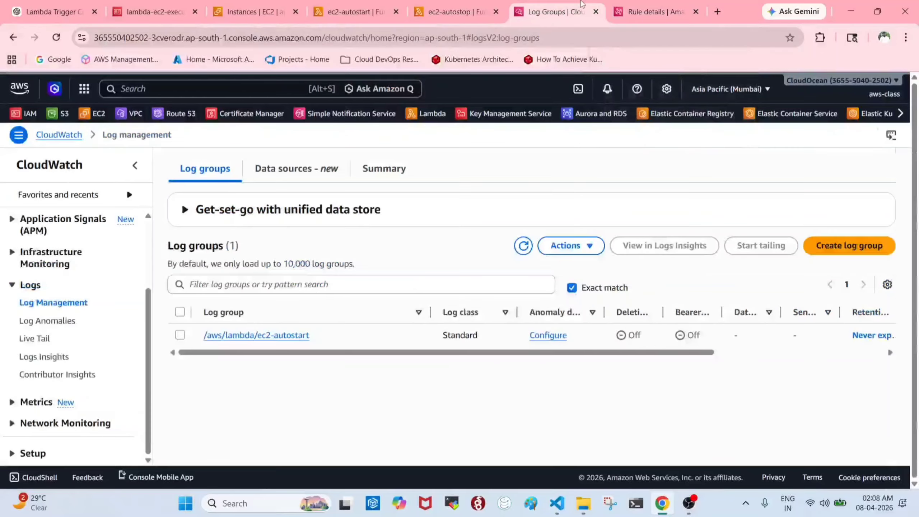
click(524, 249)
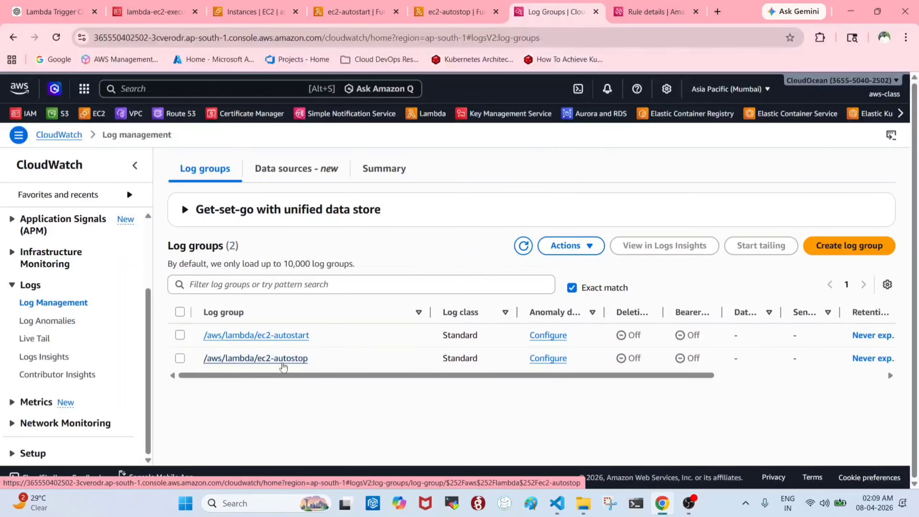
click(283, 359)
scroll(291, 360, down, 4)
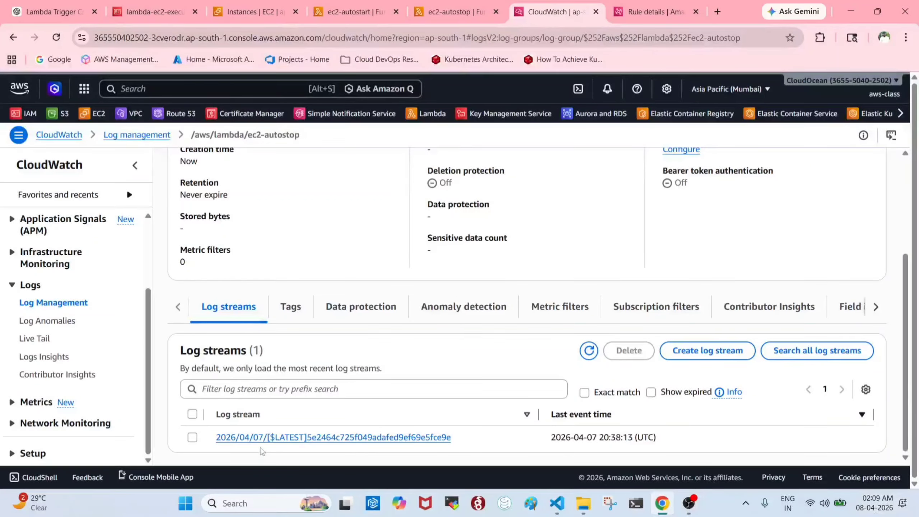
click(293, 438)
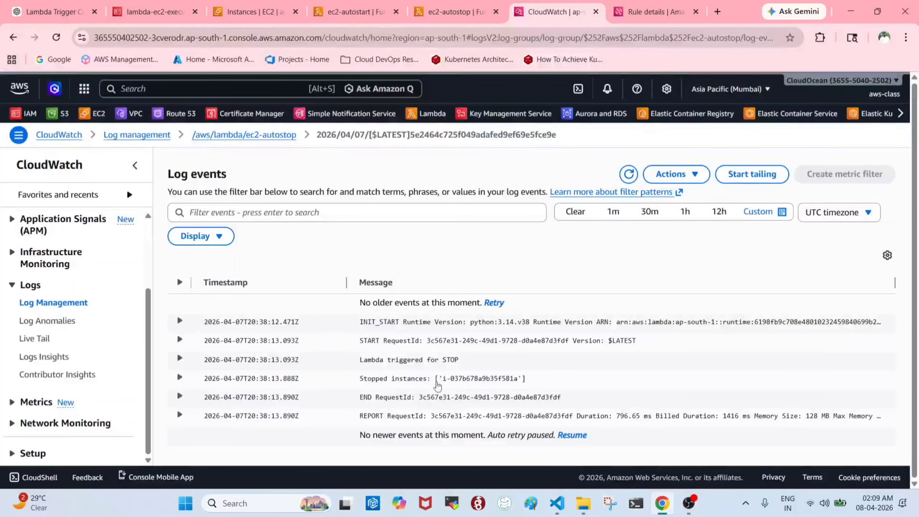
click(179, 377)
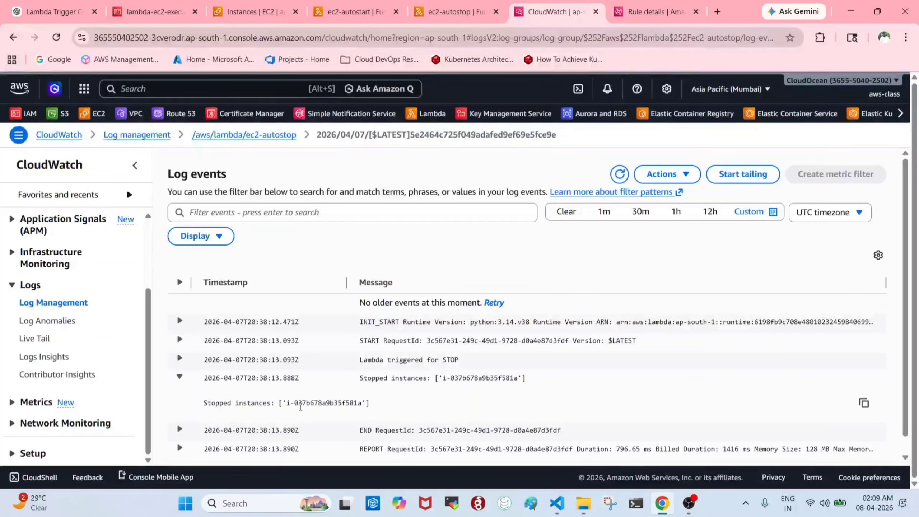
- Refresh the EC2 instances list to recheck demo-ec2, and return to the ec2-autostop function's overview and metrics
click(255, 11)
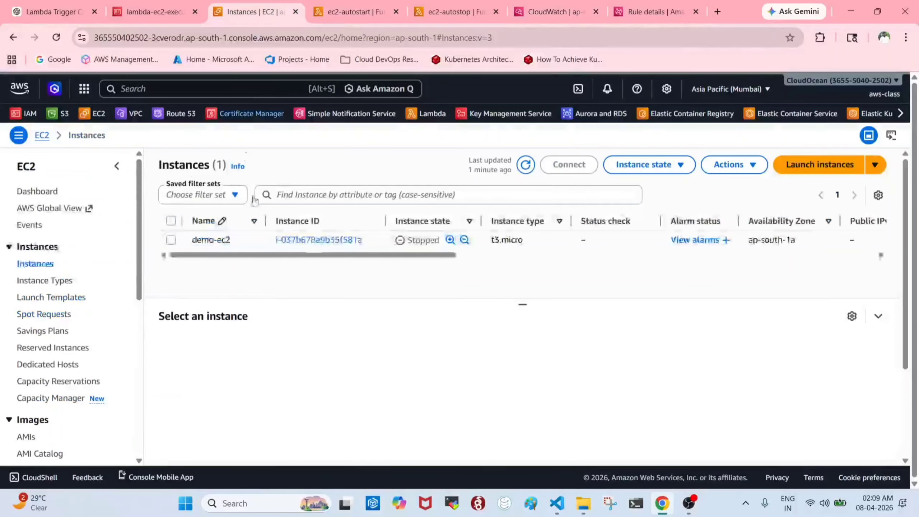
click(525, 165)
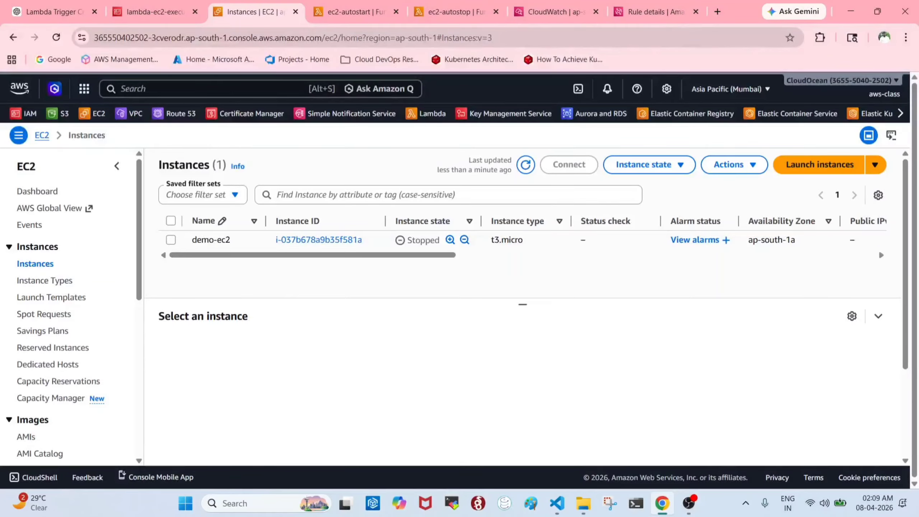
click(430, 4)
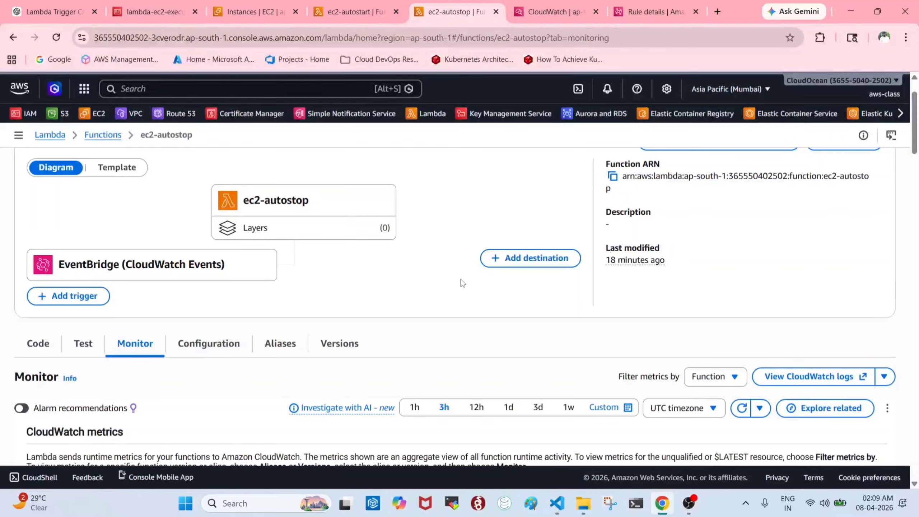
scroll(443, 277, down, 1)
scroll(443, 277, up, 2)
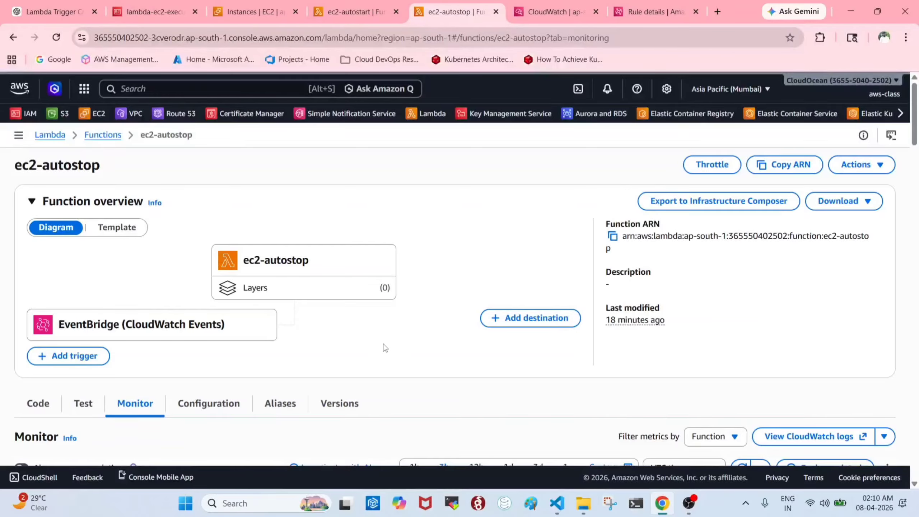
scroll(406, 324, down, 5)
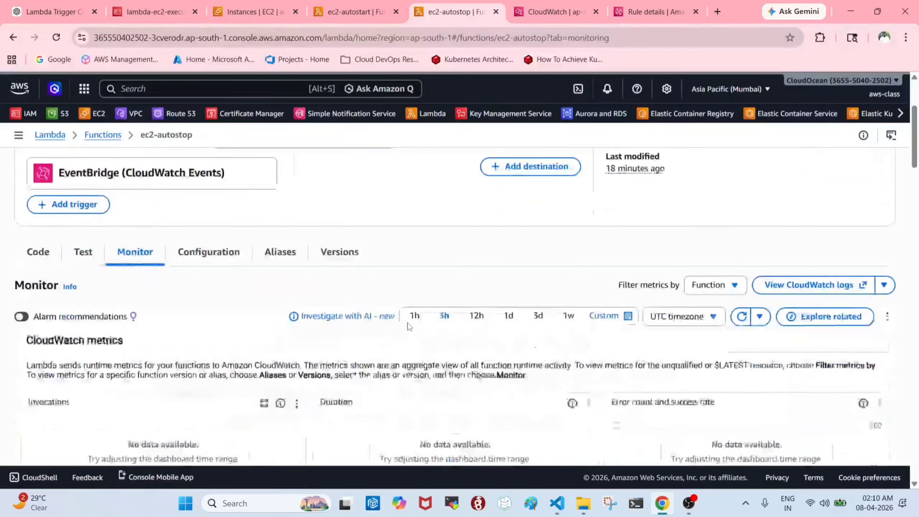
scroll(449, 370, up, 5)
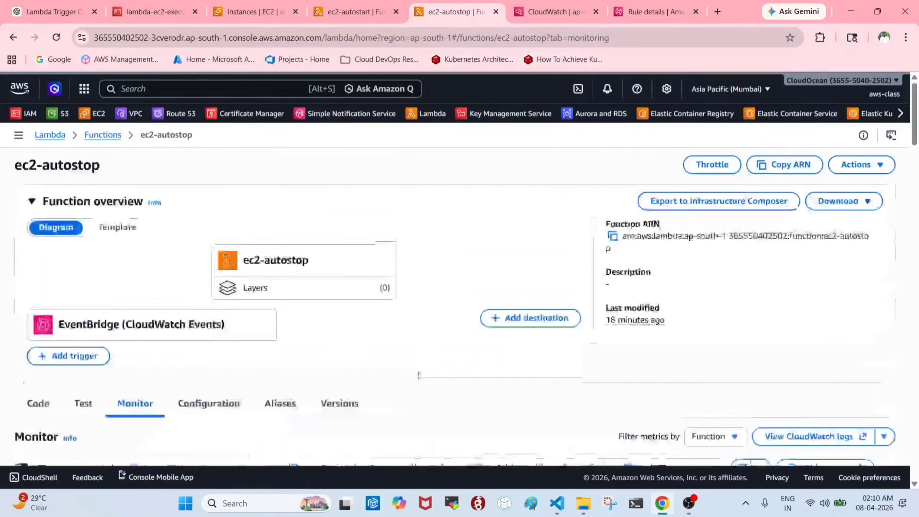
- View the destination types offered for the ec2-autostop function's new destination, and return to the function without adding one
click(512, 318)
scroll(134, 290, down, 4)
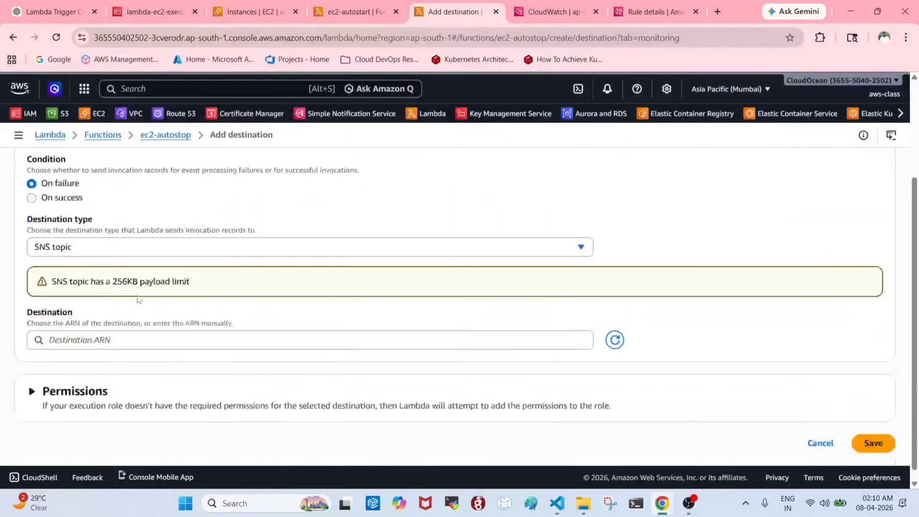
scroll(137, 282, up, 4)
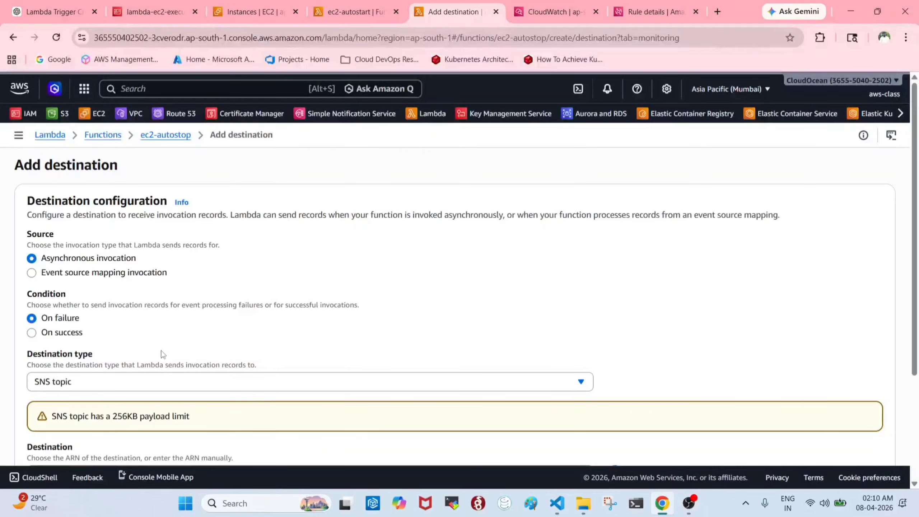
click(117, 380)
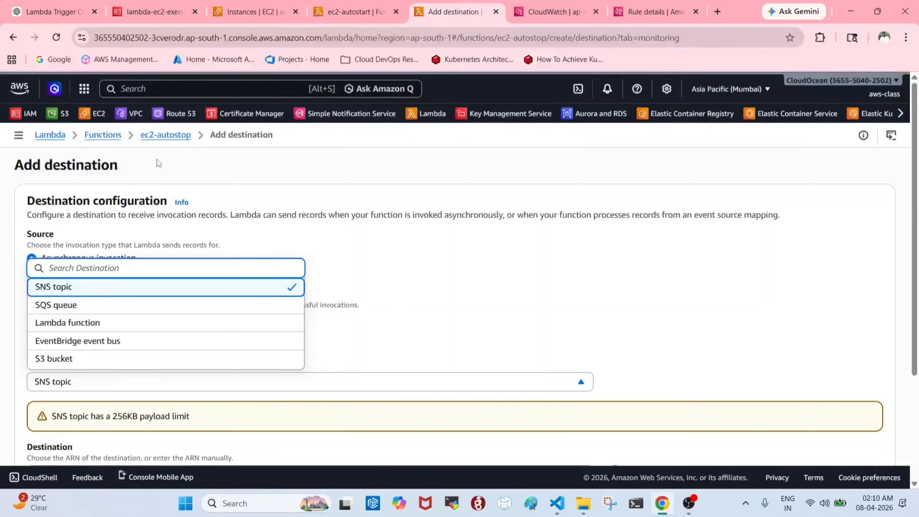
click(166, 134)
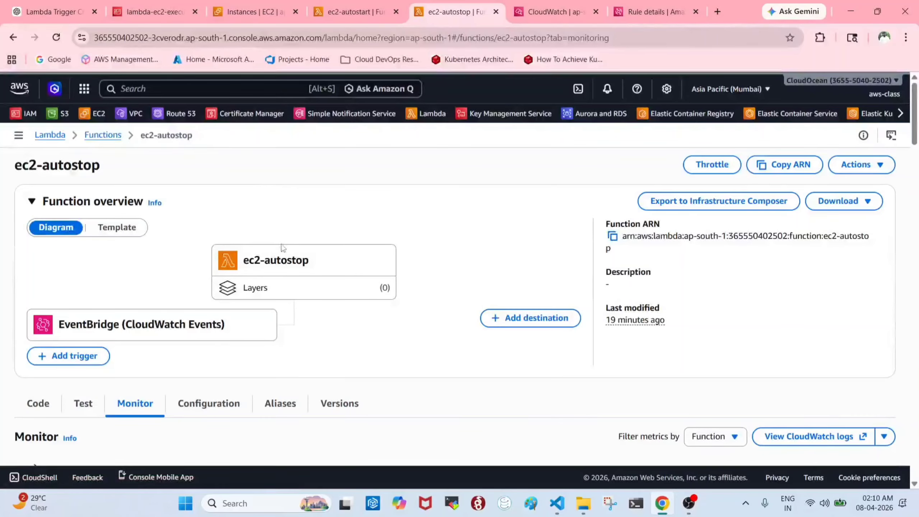
- Try setting up an on-failure SNS topic destination for ec2-autostop, check the selectable destination ARNs, and cancel the setup
click(520, 318)
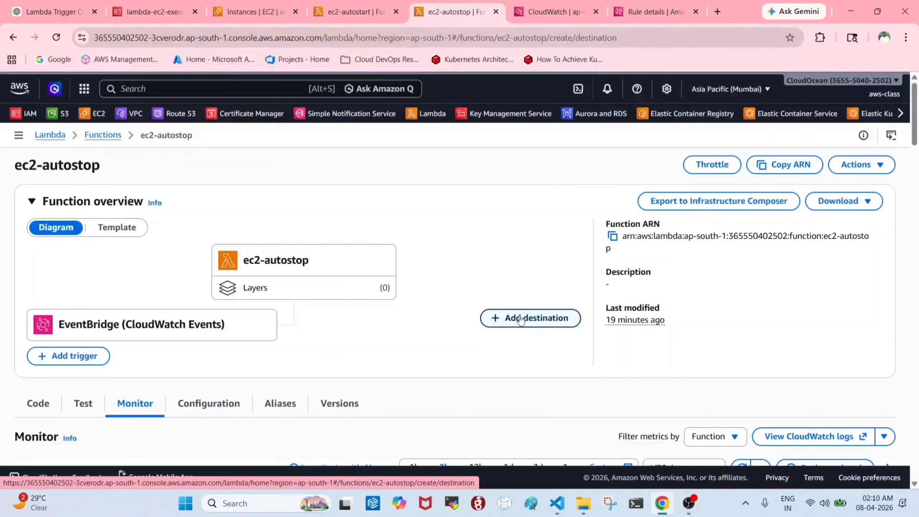
scroll(173, 293, down, 3)
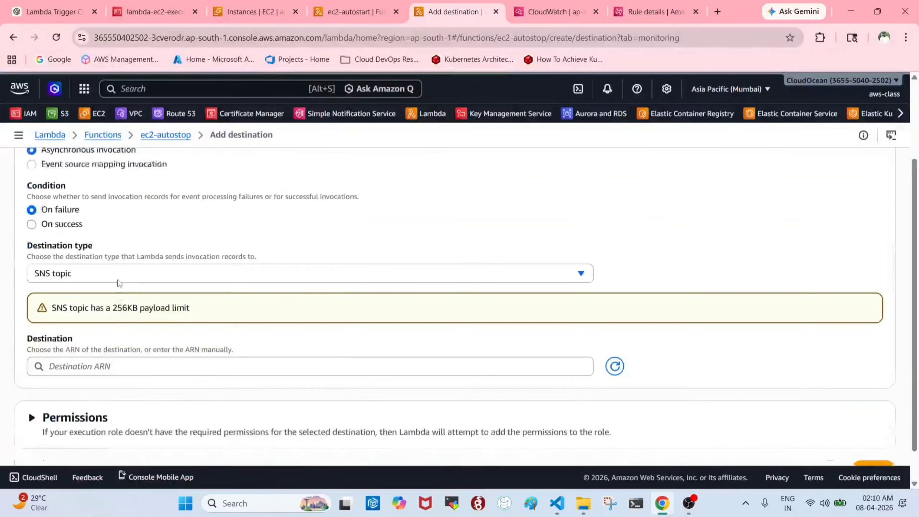
scroll(84, 205, up, 1)
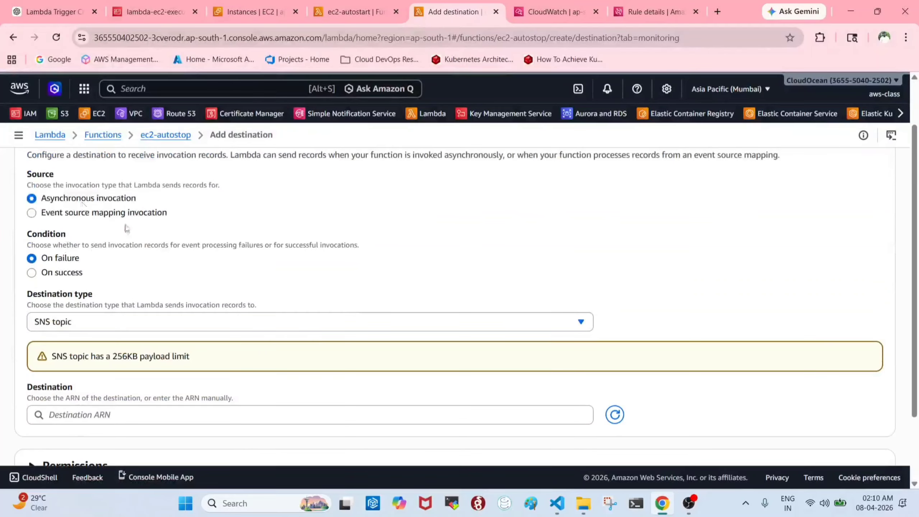
click(53, 273)
click(52, 259)
scroll(71, 277, down, 2)
click(92, 235)
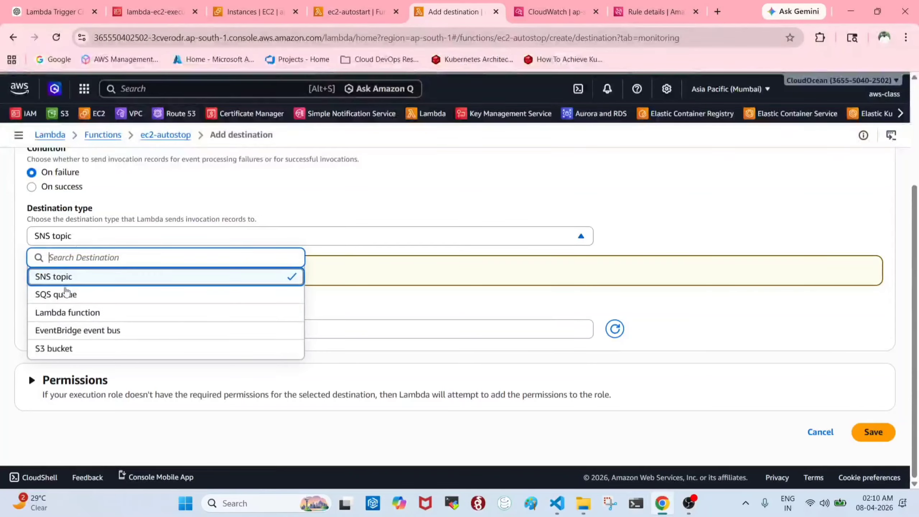
click(74, 276)
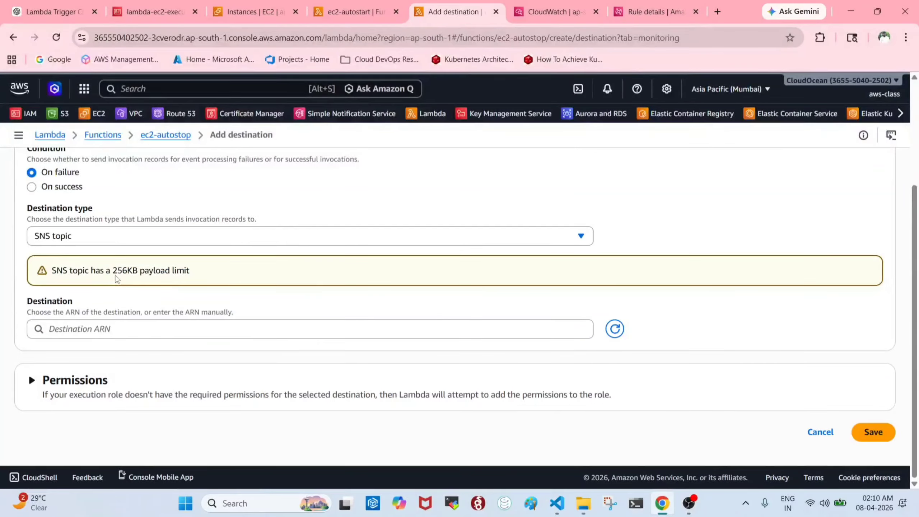
click(103, 328)
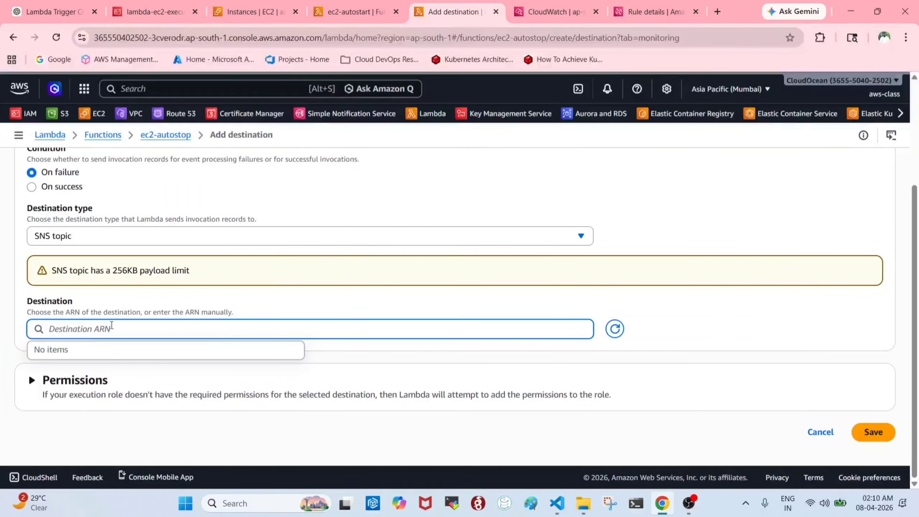
click(820, 431)
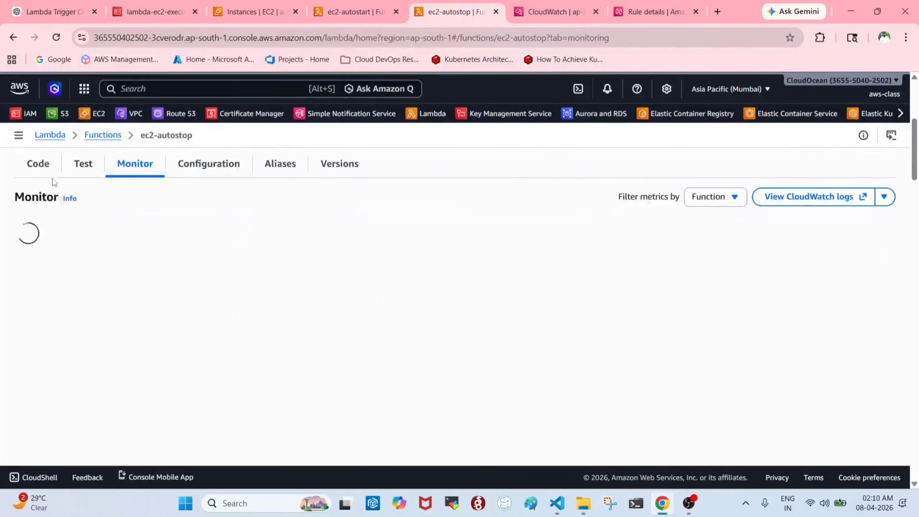
- Examine the stop logic in ec2-autostop's lambda_function.py with the code editor in full screen, and return to the function page
click(37, 165)
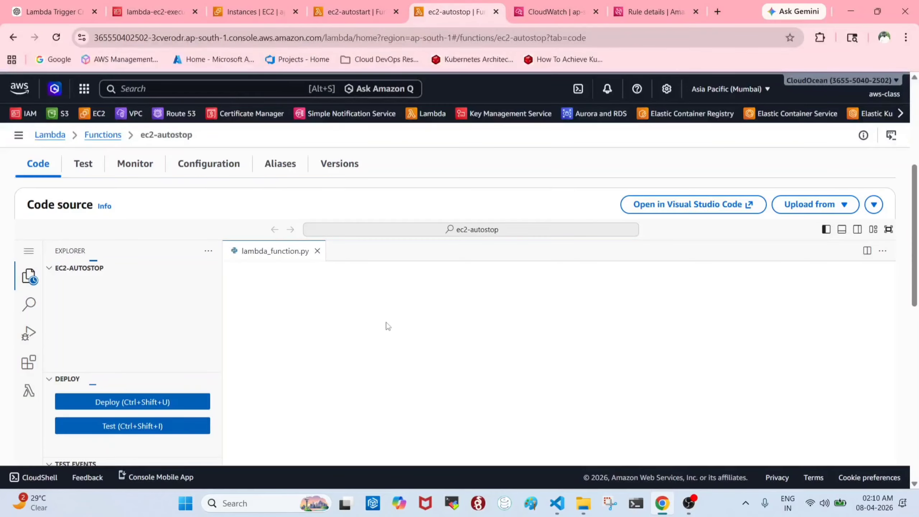
scroll(444, 347, up, 5)
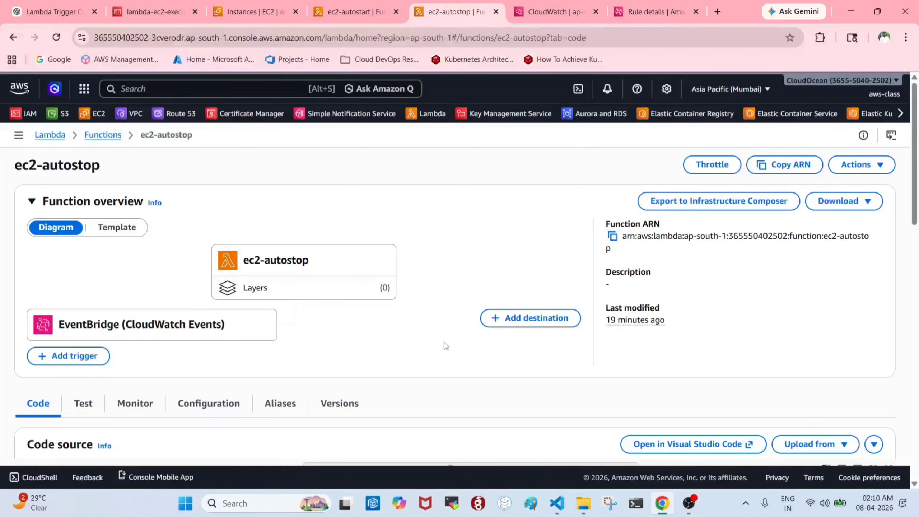
scroll(446, 345, down, 4)
scroll(447, 344, down, 4)
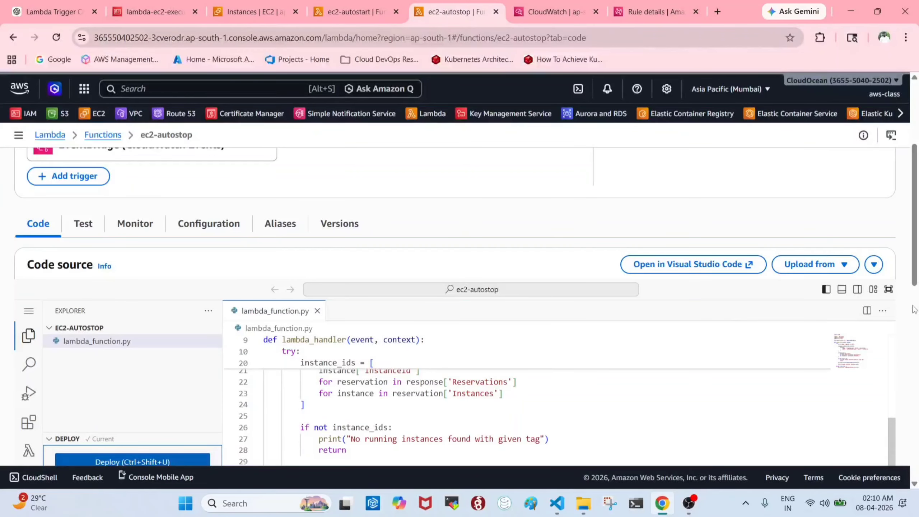
click(888, 289)
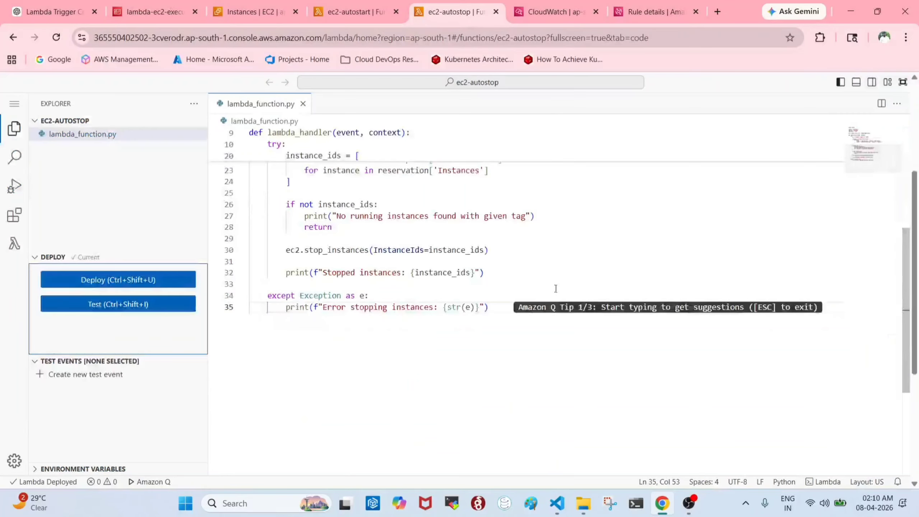
scroll(555, 289, up, 6)
scroll(328, 368, down, 3)
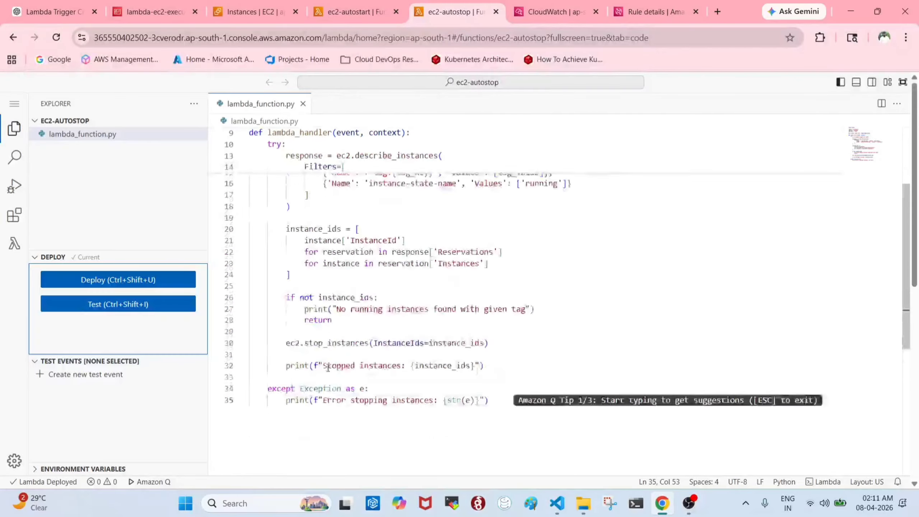
scroll(328, 368, up, 4)
scroll(384, 371, down, 3)
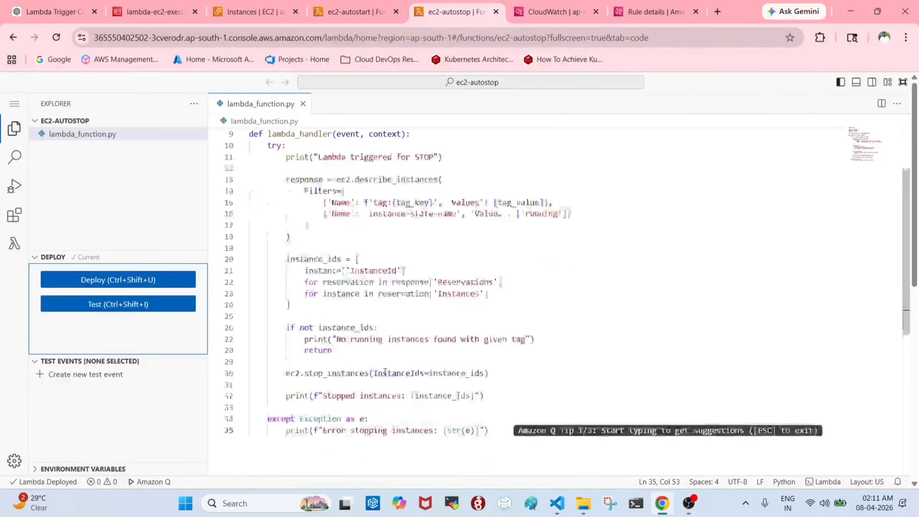
scroll(384, 371, up, 3)
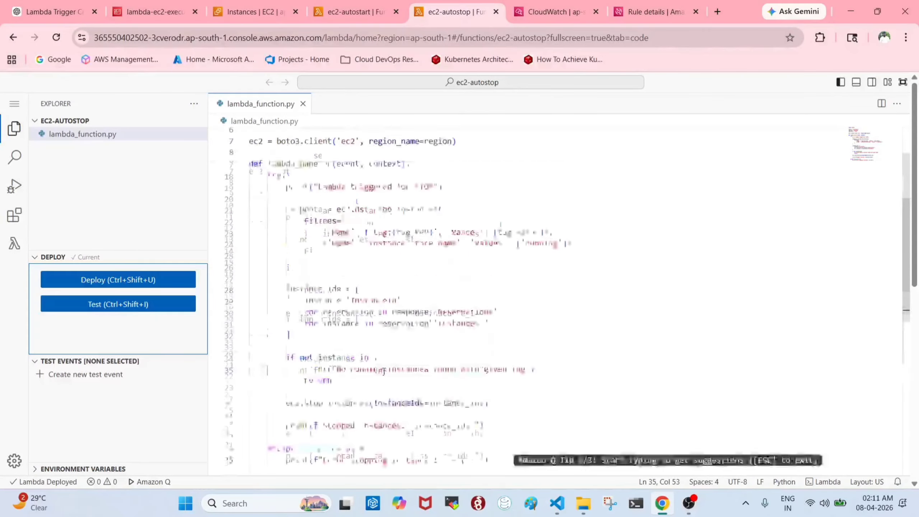
click(902, 86)
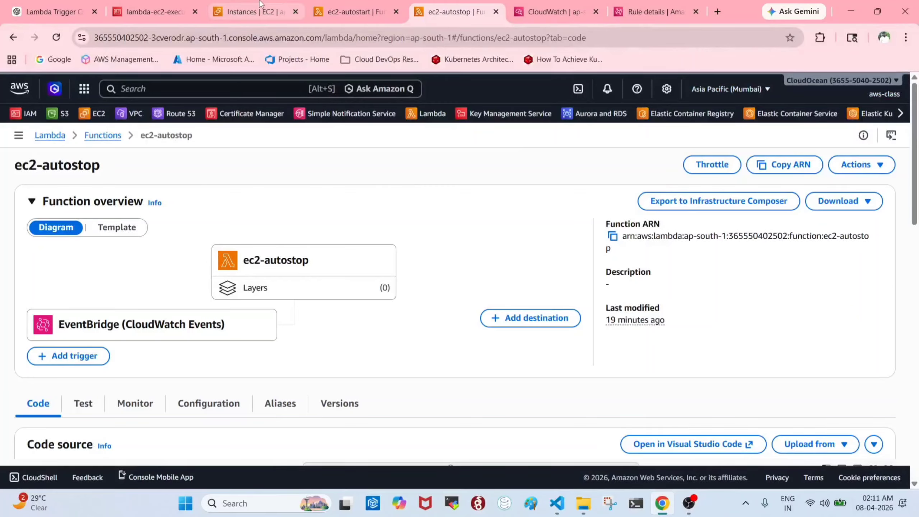
- Refresh the EC2 instances list and terminate the demo-ec2 instance
click(260, 5)
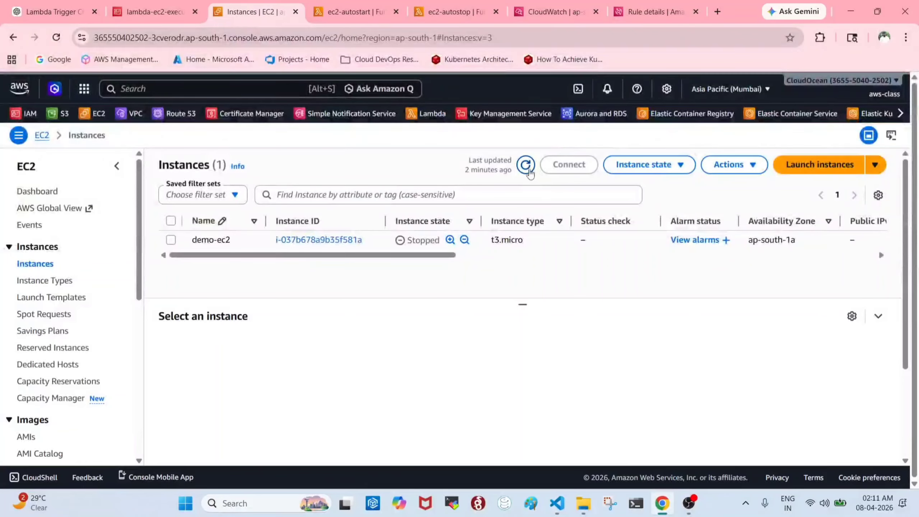
click(527, 170)
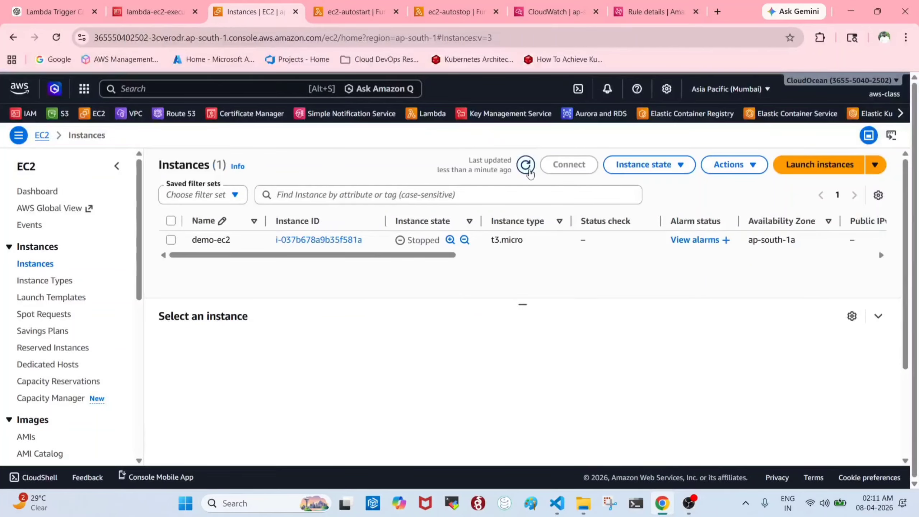
click(171, 240)
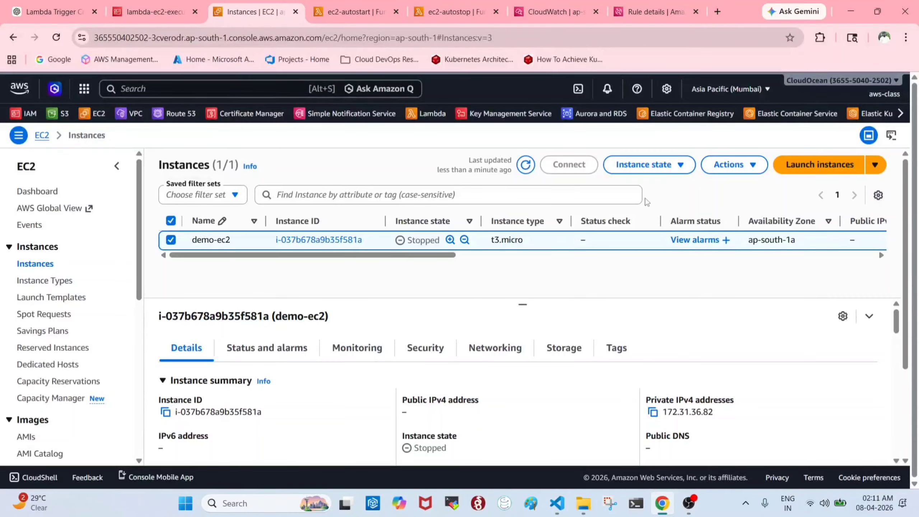
click(666, 172)
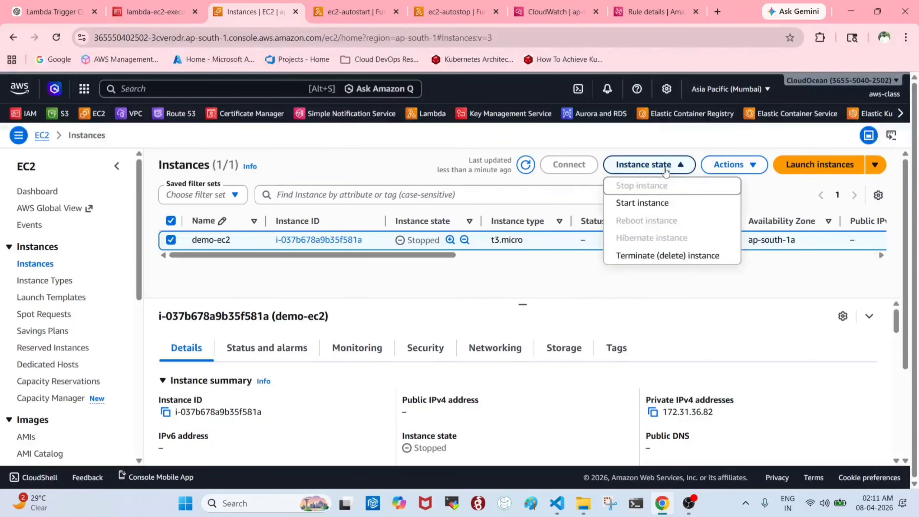
click(637, 255)
click(704, 420)
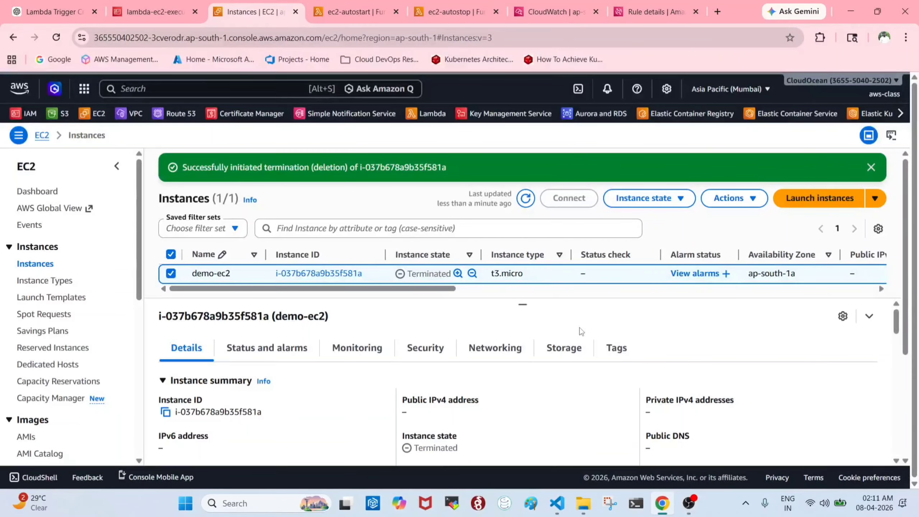
- Load the CloudOceanLabs website in a new browser tab and open its AWS Solutions Architect course page
click(717, 12)
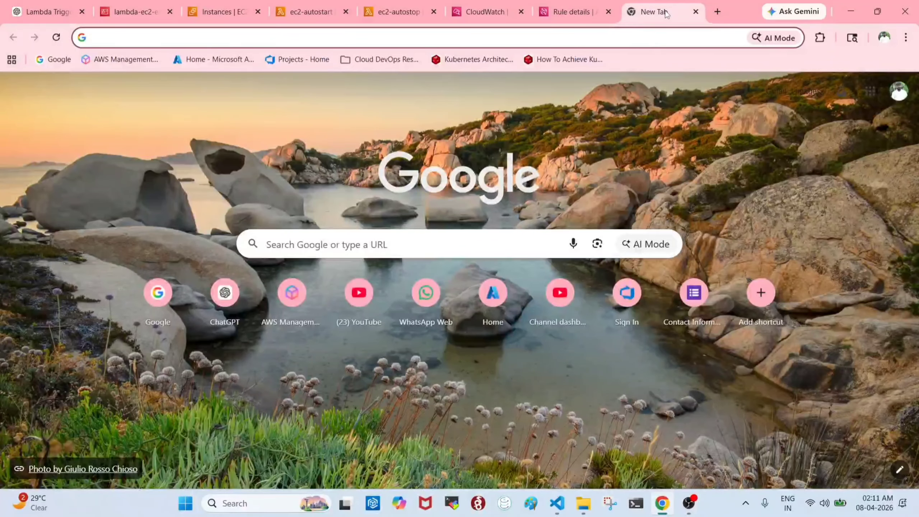
text(cloudoceanlabs.victorasir.in)
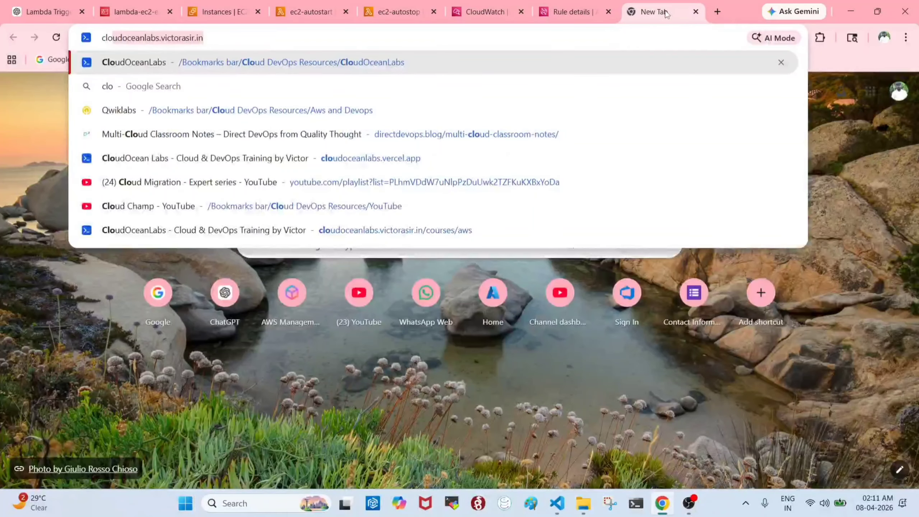
key(Return)
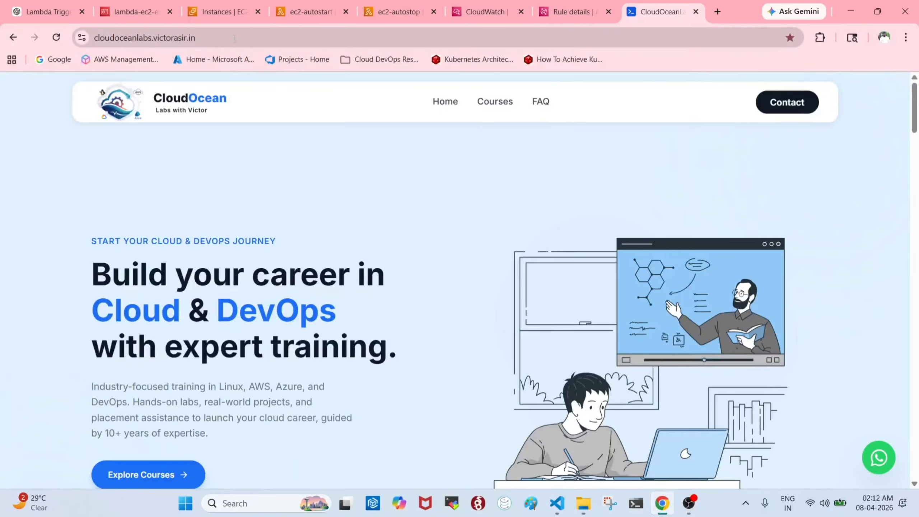
scroll(293, 193, down, 10)
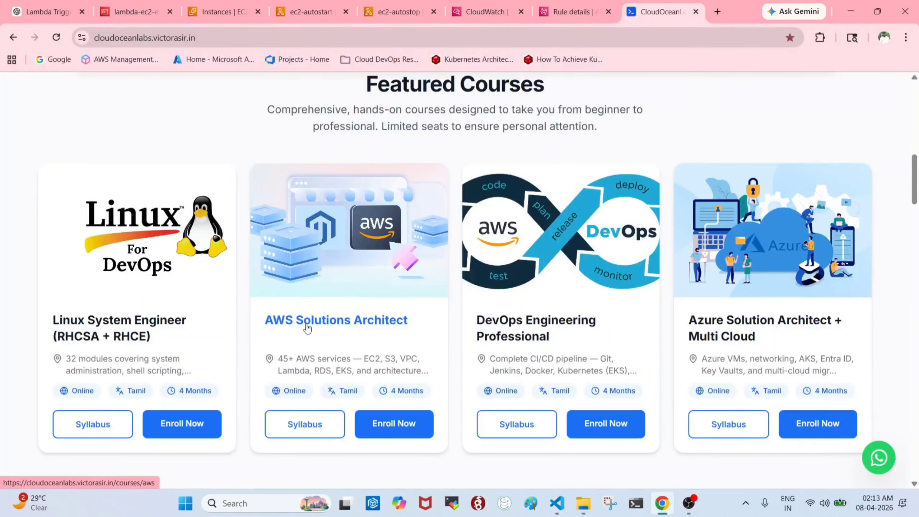
click(344, 329)
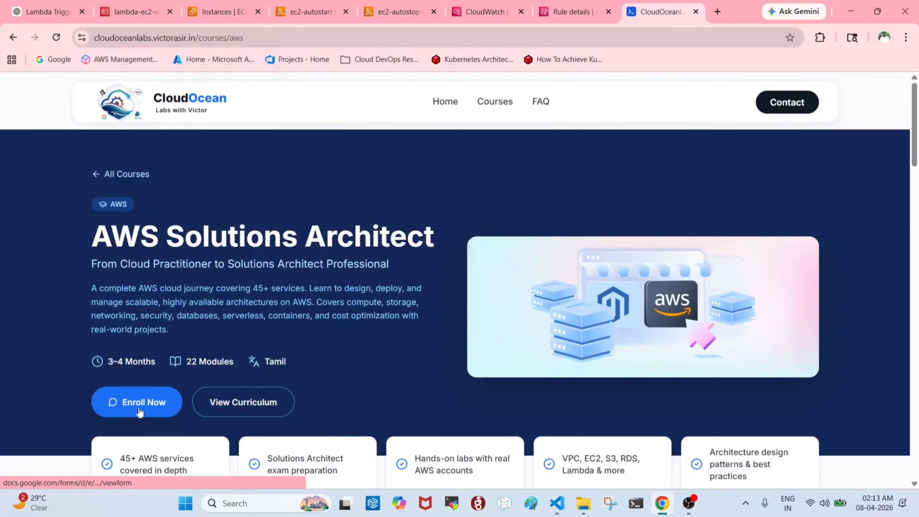
- Examine the AWS Solutions Architect course curriculum, collapse the Cloud Computing Fundamentals module, and review the full module list
scroll(395, 373, down, 3)
click(252, 281)
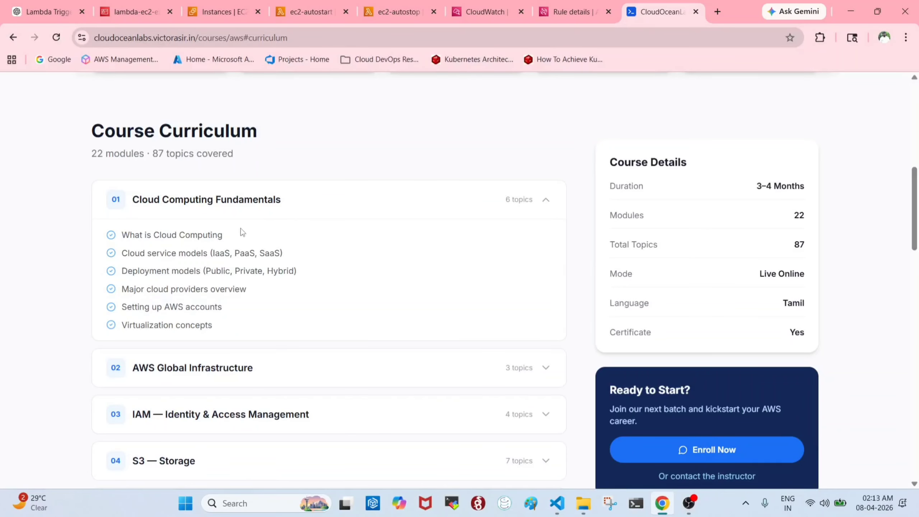
scroll(246, 307, down, 8)
scroll(248, 309, down, 15)
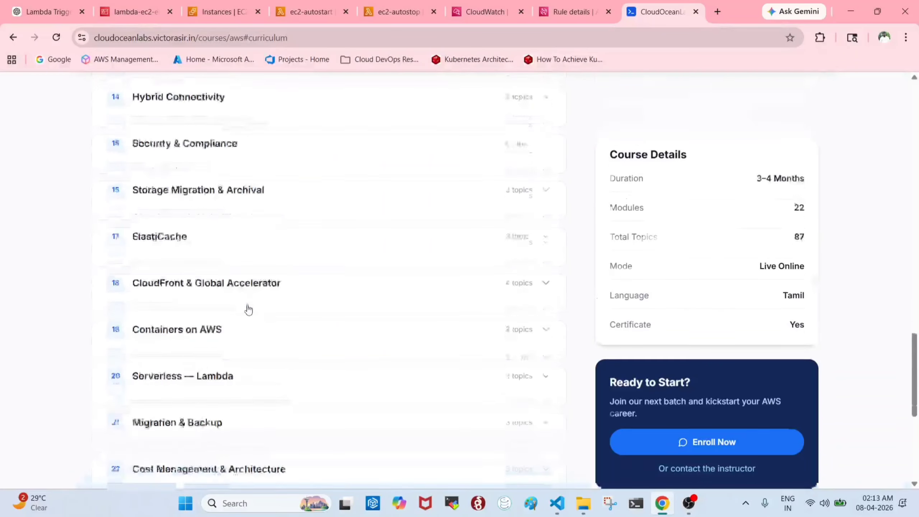
scroll(248, 310, up, 10)
scroll(248, 310, up, 15)
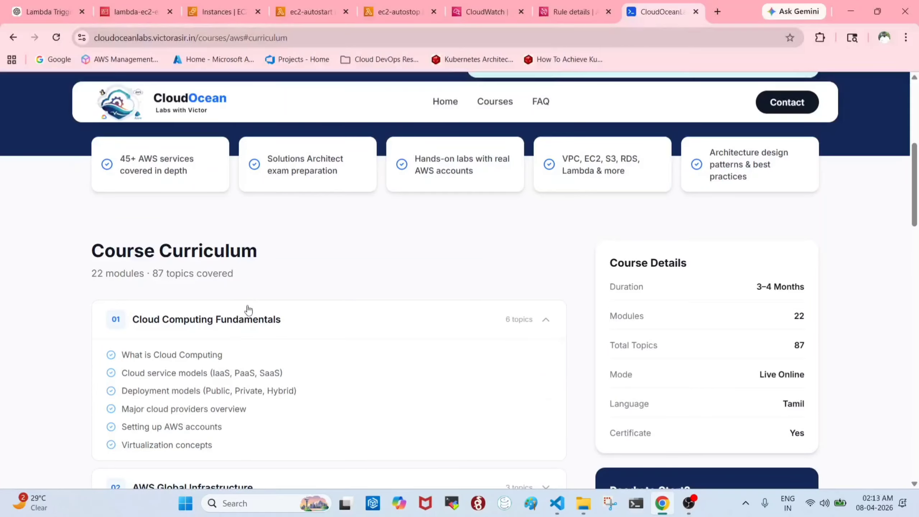
click(401, 329)
scroll(270, 345, down, 12)
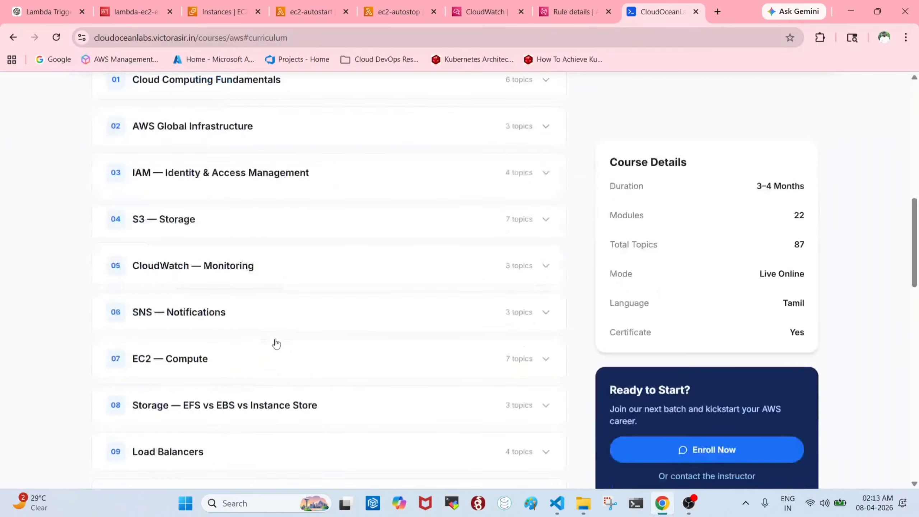
scroll(278, 346, down, 8)
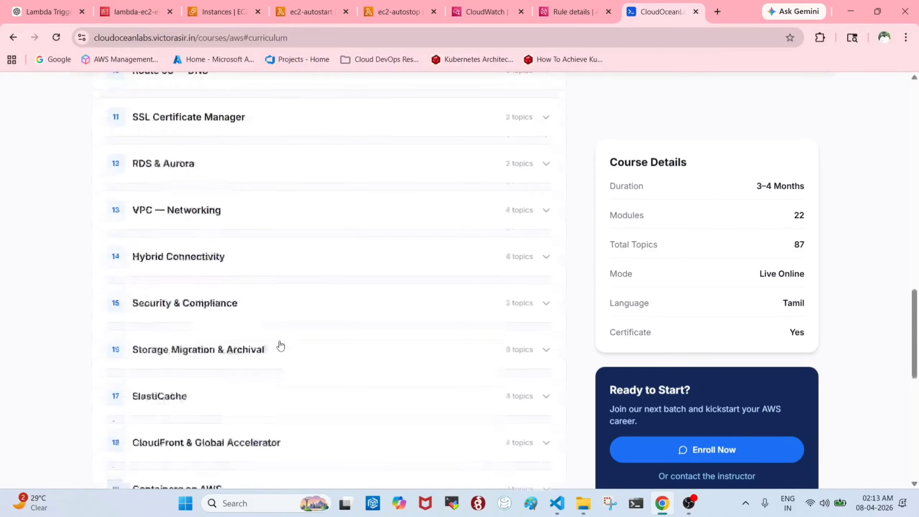
scroll(279, 344, up, 20)
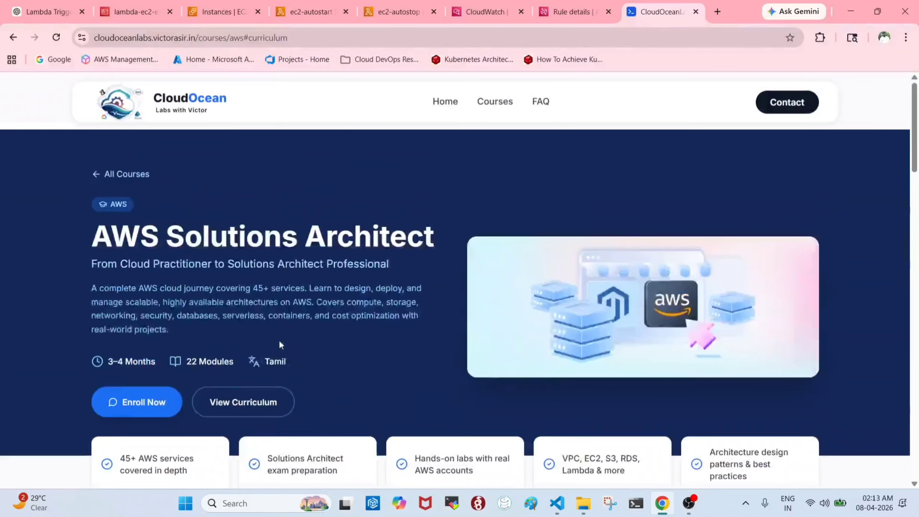
- Return to the CloudOcean home page and look over the Featured Courses section with its Linux, AWS, DevOps and Azure courses
click(448, 103)
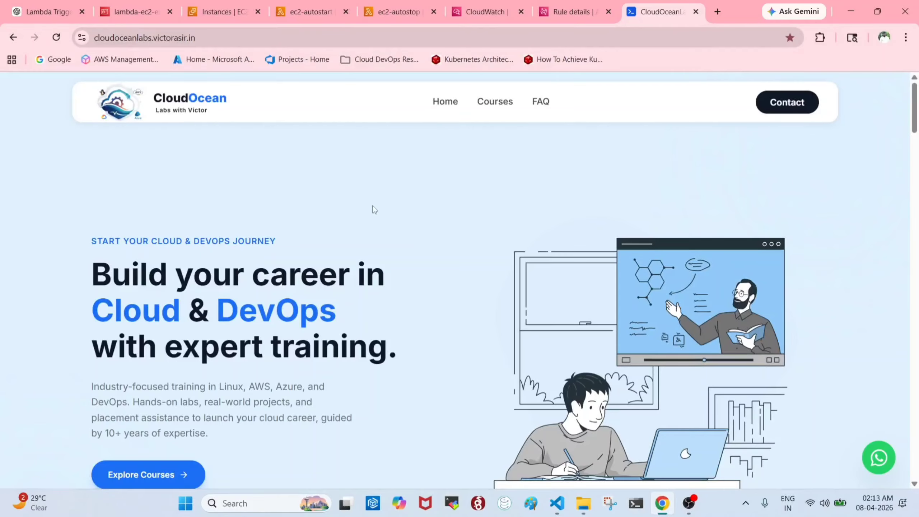
scroll(365, 311, down, 10)
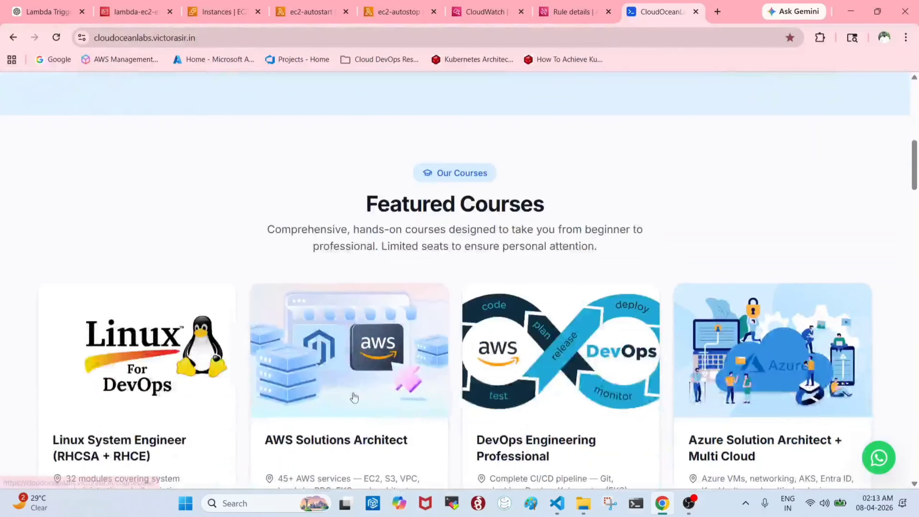
scroll(354, 397, down, 3)
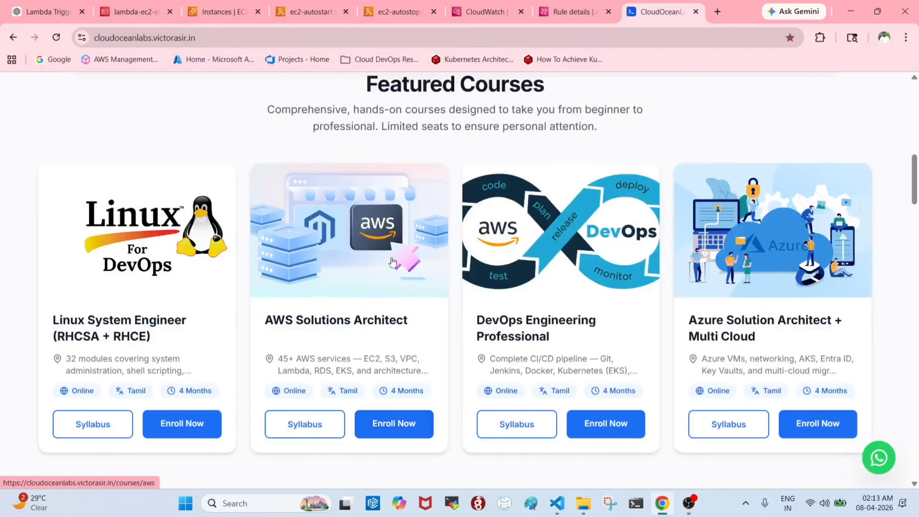
scroll(379, 266, up, 5)
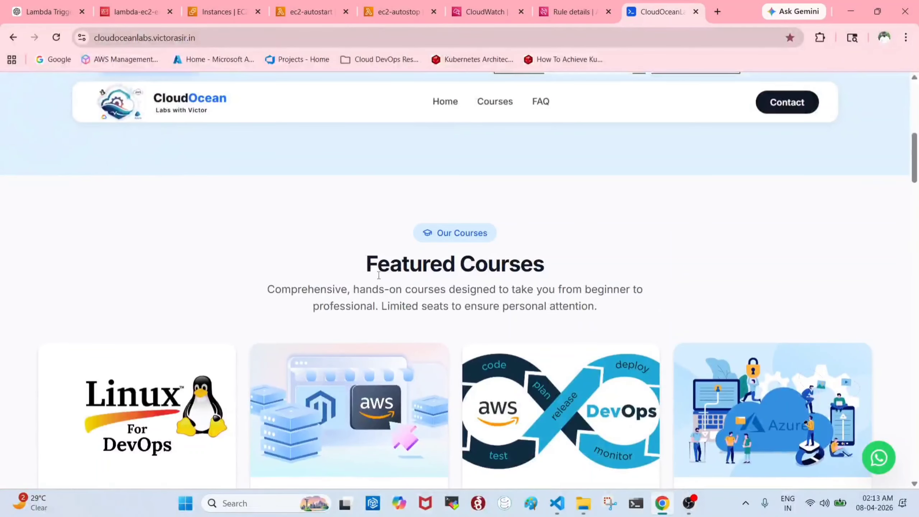
scroll(741, 157, down, 5)
scroll(731, 184, up, 5)
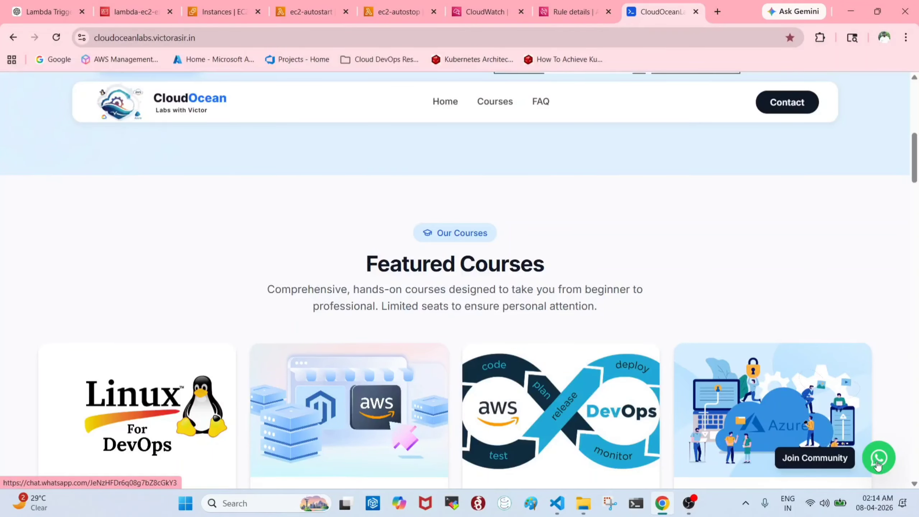
scroll(464, 328, down, 5)
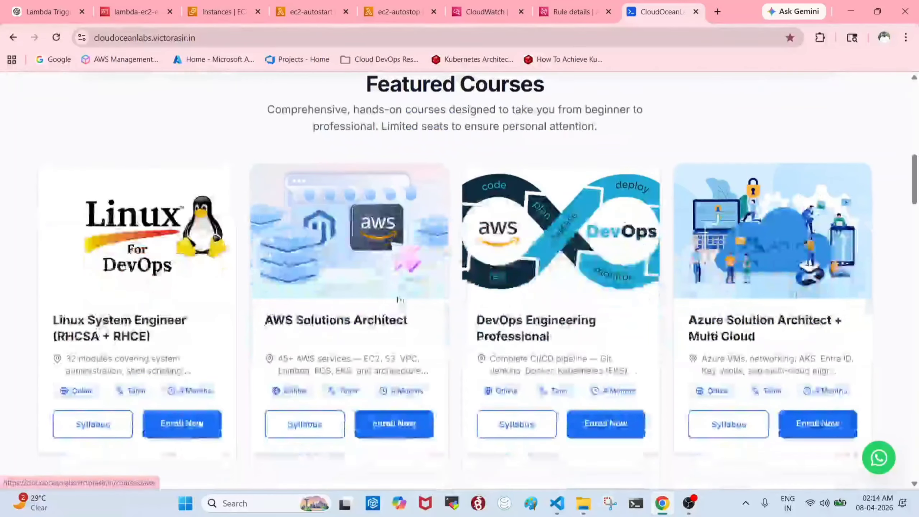
scroll(336, 260, up, 10)
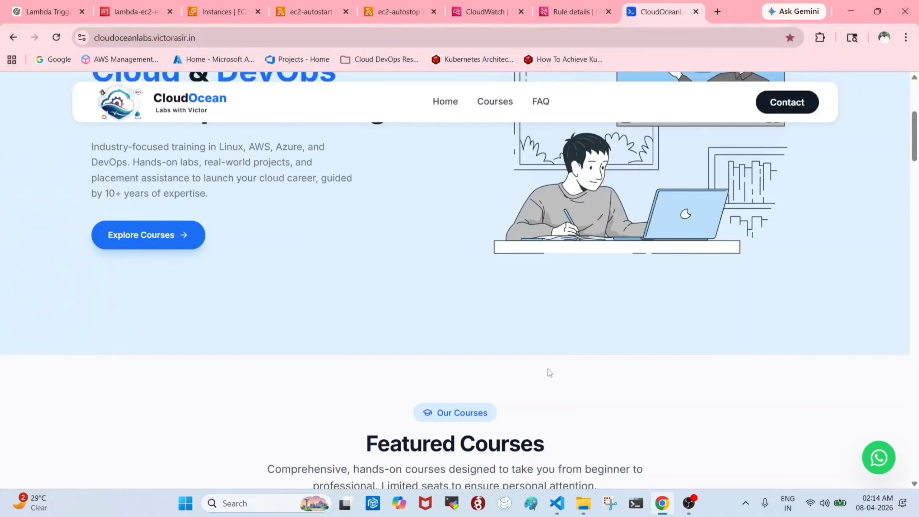
scroll(548, 371, up, 5)
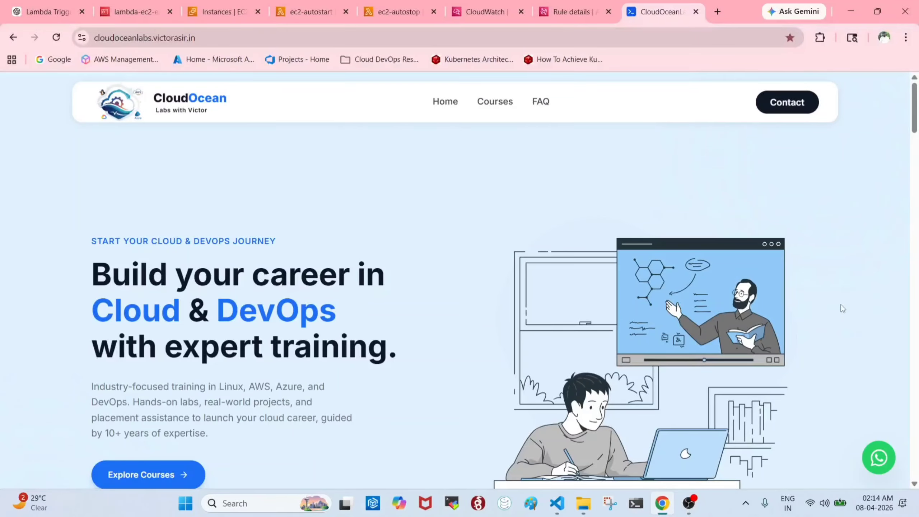